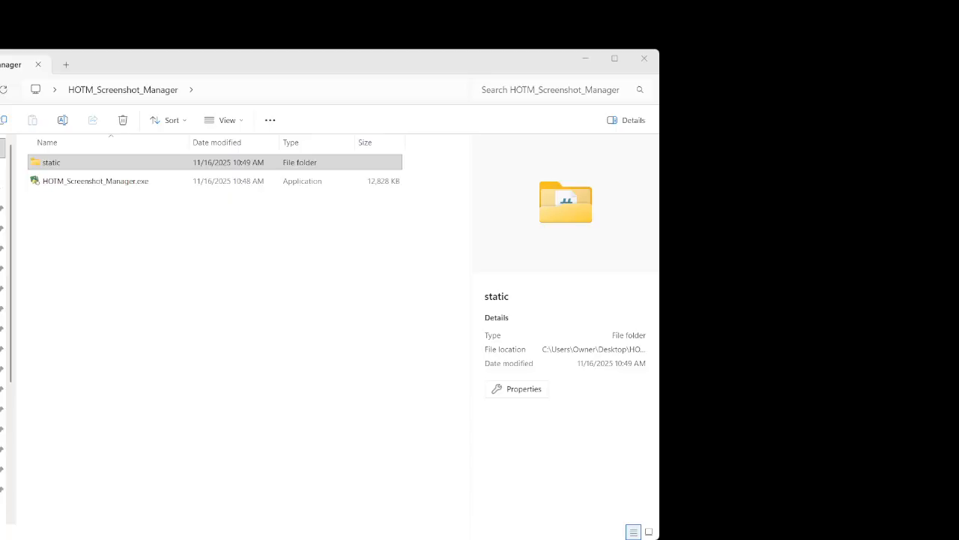
# Open the static folder in HOTM_Screenshot_Manager and look over the image and stylesheet files in it.
pyautogui.click(187, 219)
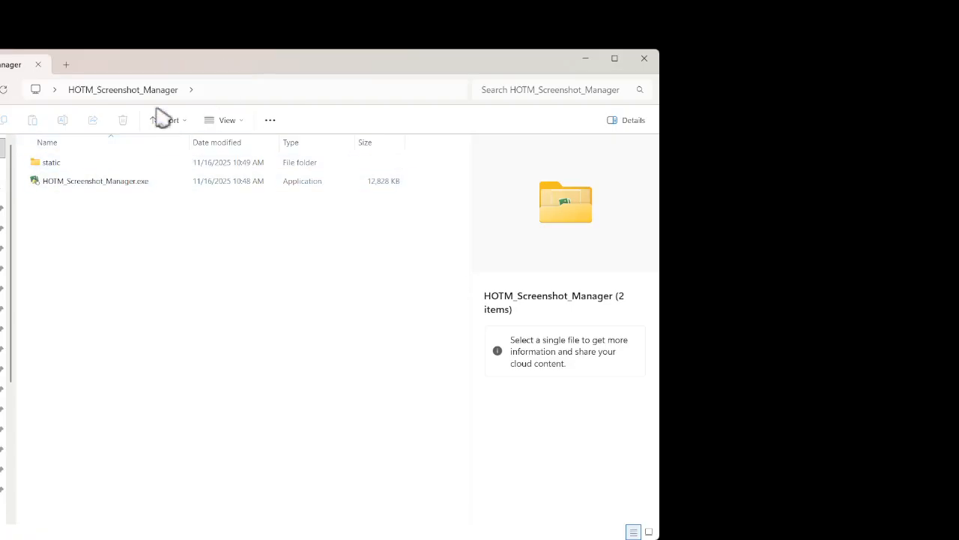
pyautogui.doubleClick(84, 164)
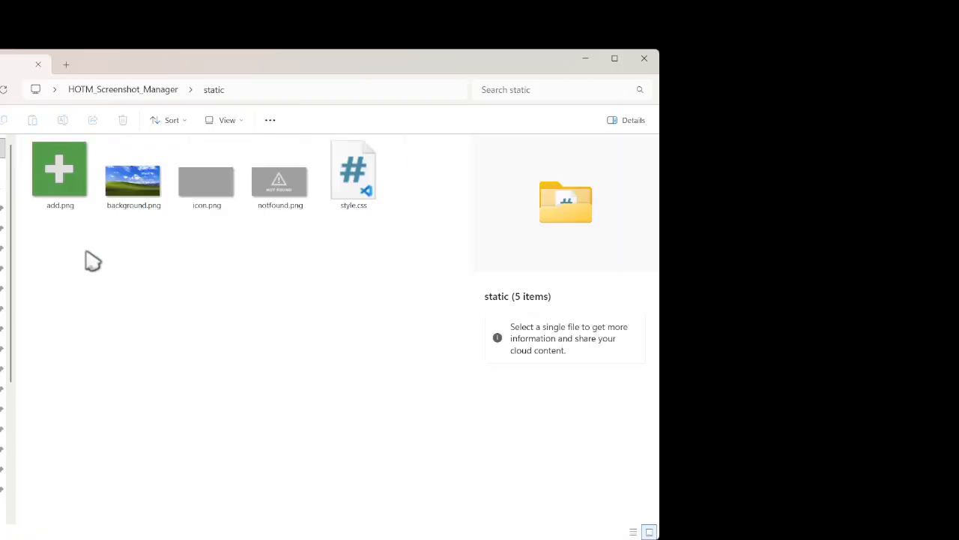
pyautogui.moveTo(310, 238); pyautogui.dragTo(73, 213)
pyautogui.click(94, 307)
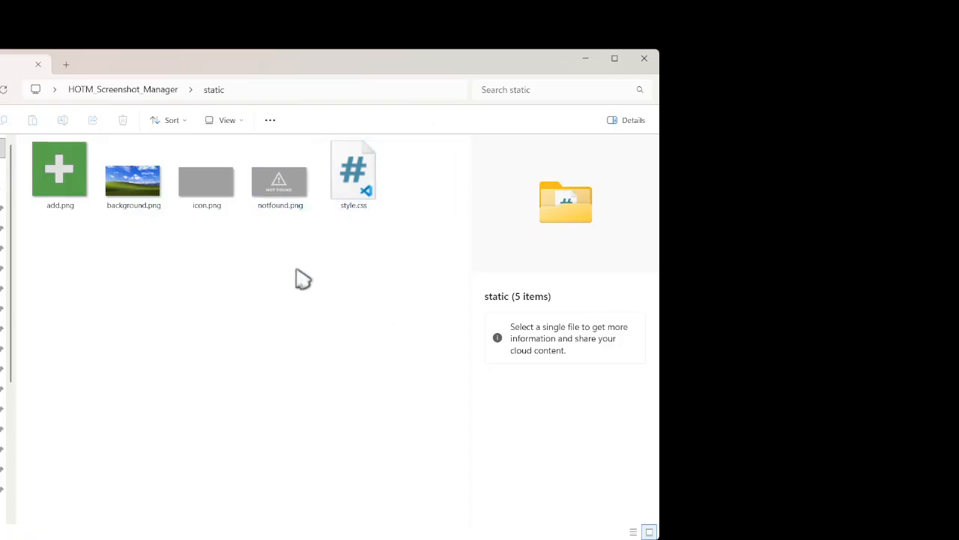
# Switch to Visual Studio Code and examine the background, button, image list and popup rules throughout style.css.
pyautogui.click(756, 526)
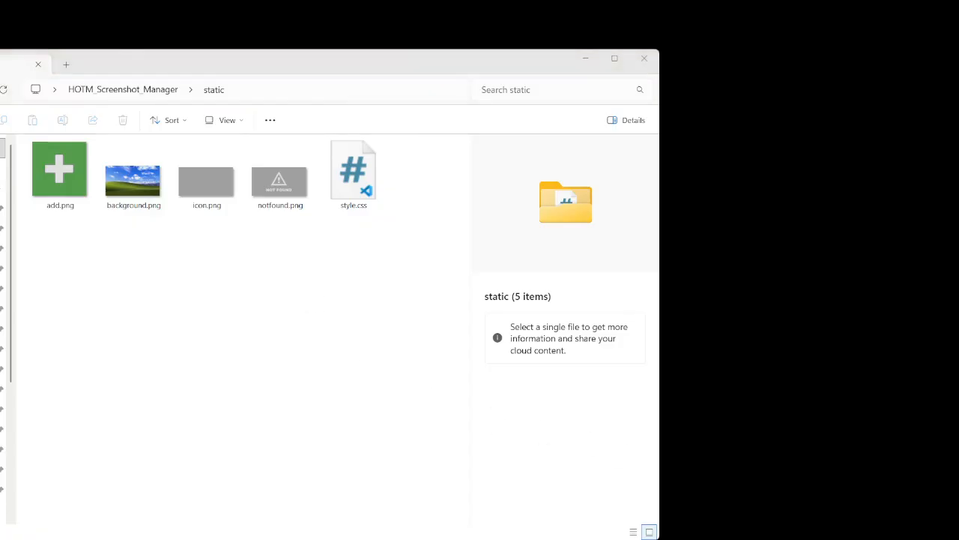
pyautogui.scroll(15, 609, 233)
pyautogui.scroll(-7, 609, 233)
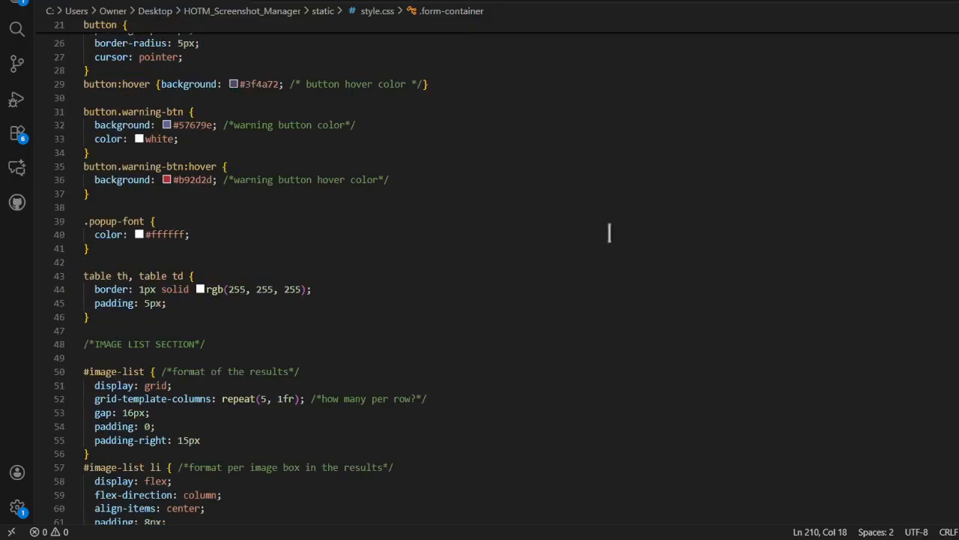
pyautogui.scroll(-20, 609, 233)
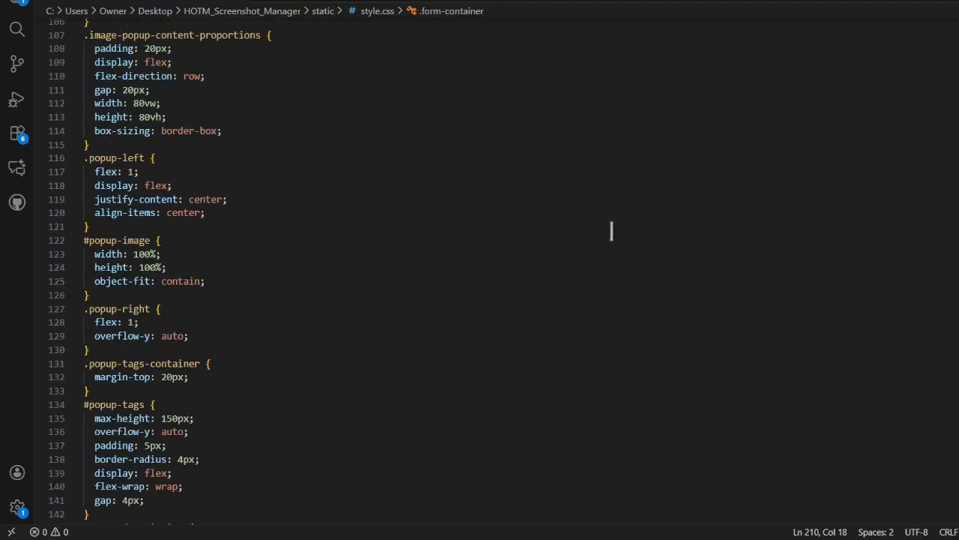
pyautogui.scroll(20, 610, 232)
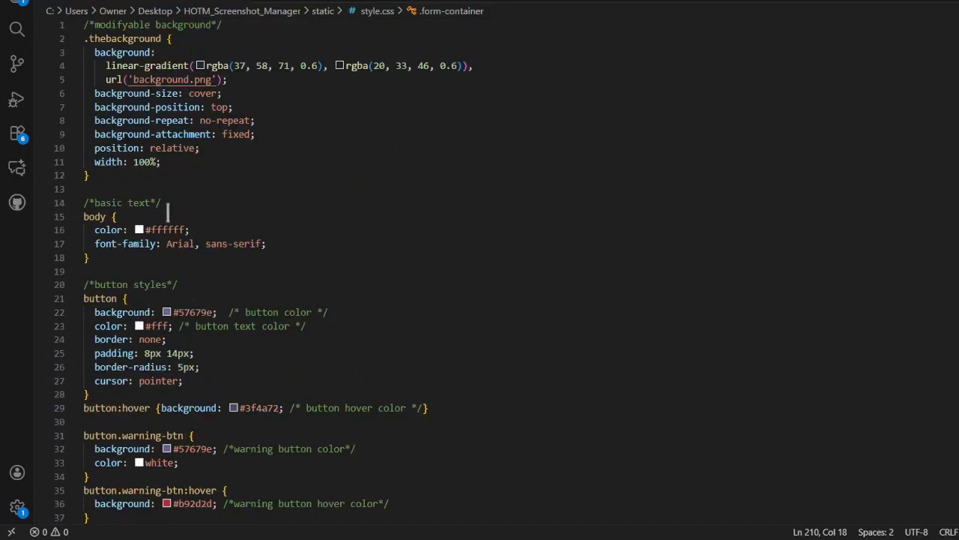
pyautogui.scroll(-6, 168, 214)
pyautogui.scroll(5, 168, 214)
pyautogui.scroll(-8, 238, 259)
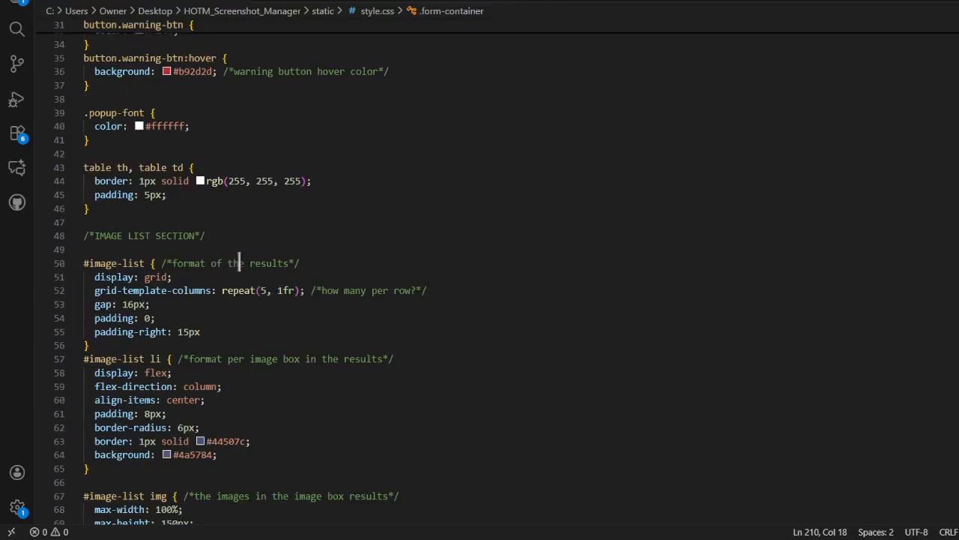
pyautogui.scroll(-20, 237, 263)
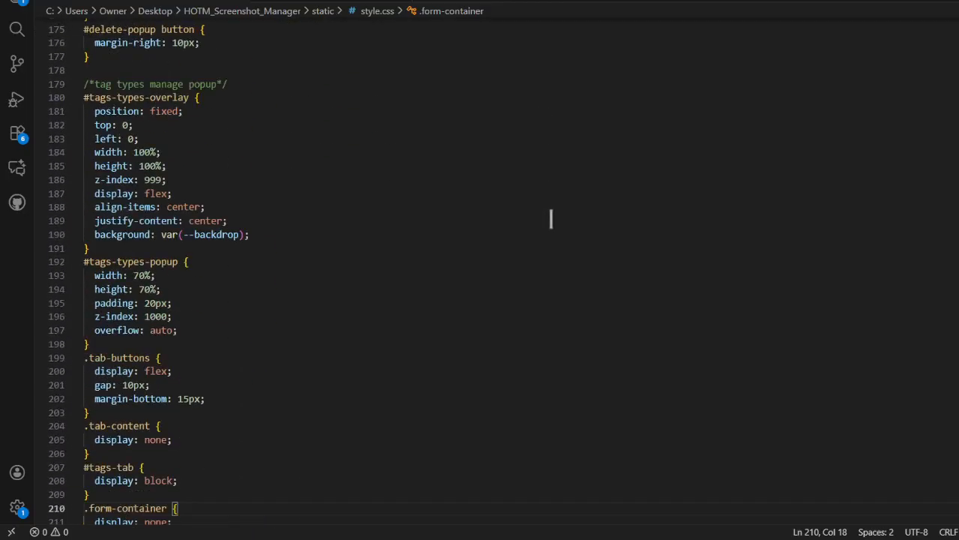
pyautogui.scroll(-20, 552, 219)
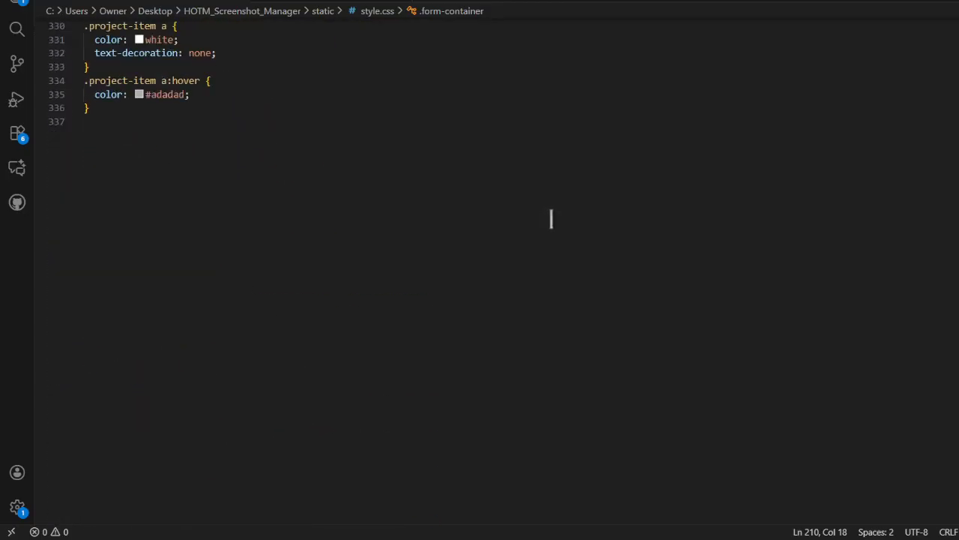
pyautogui.scroll(20, 551, 219)
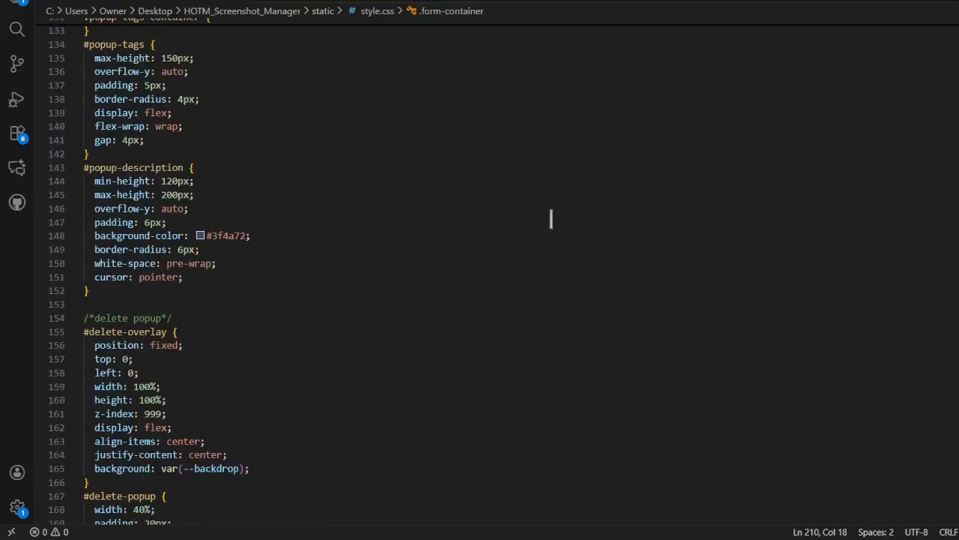
pyautogui.scroll(20, 552, 219)
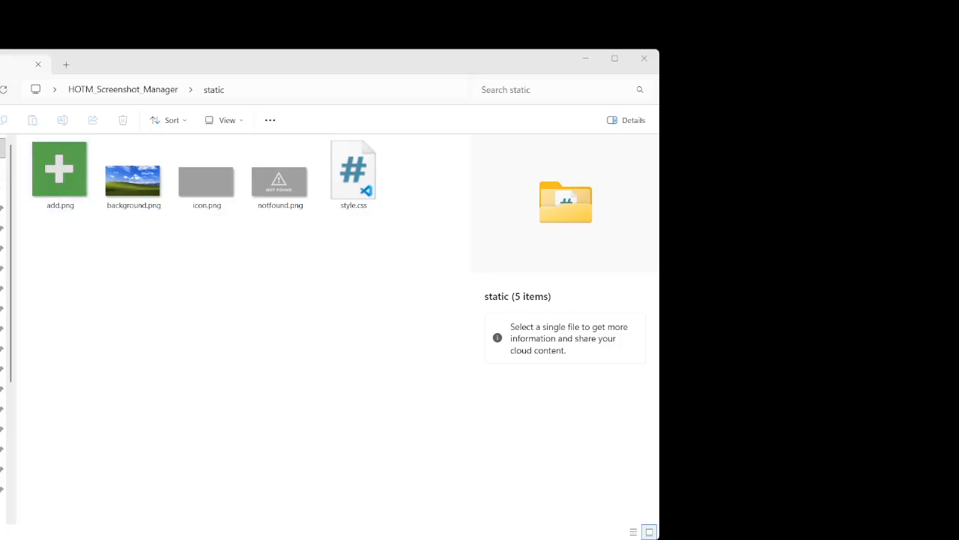
# Return to the HOTM_Screenshot_Manager folder in File Explorer and run HOTM_Screenshot_Manager.exe.
pyautogui.hotkey('alt', 'Left')
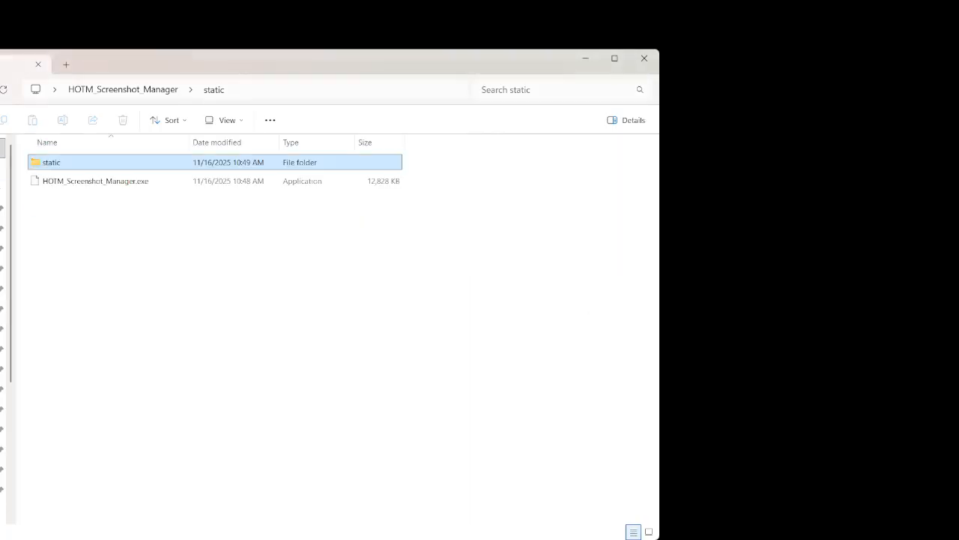
pyautogui.click(106, 184)
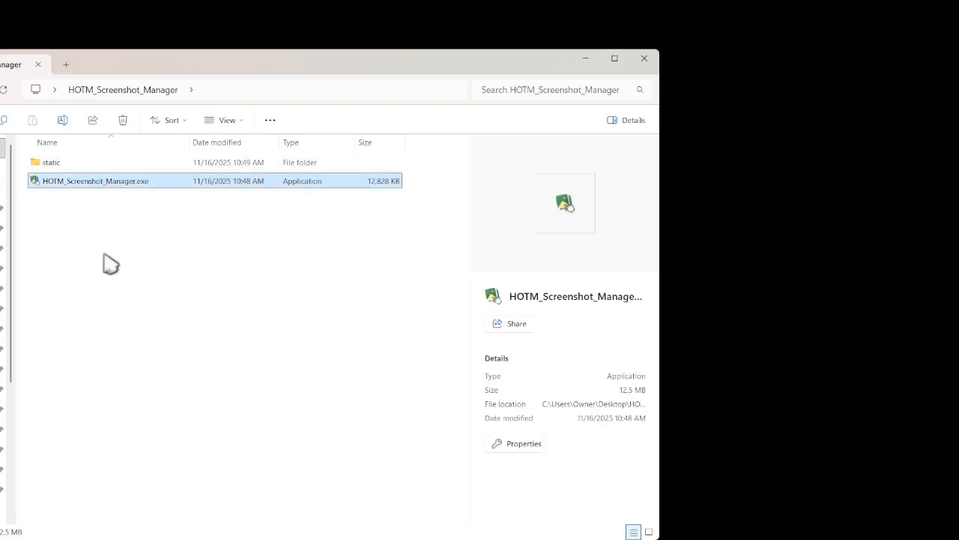
pyautogui.click(105, 323)
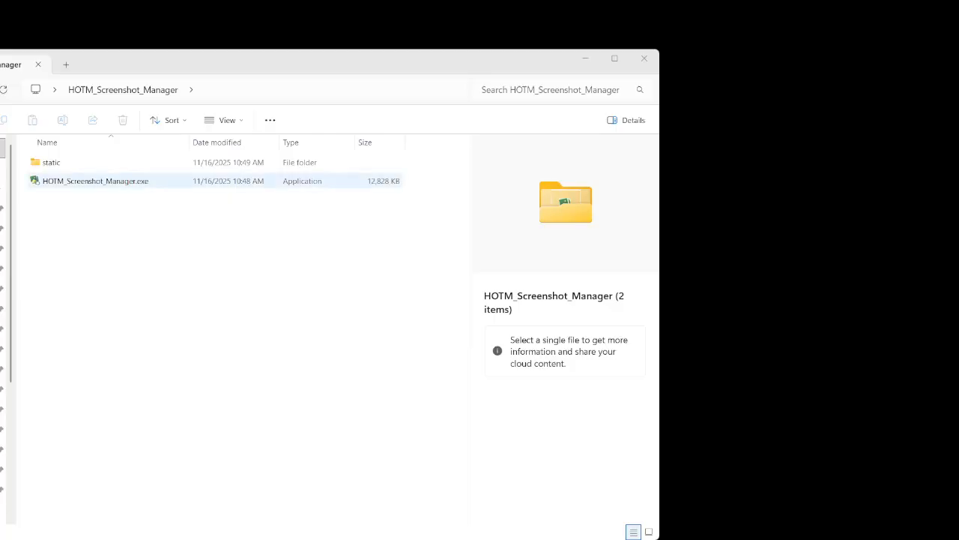
pyautogui.doubleClick(114, 183)
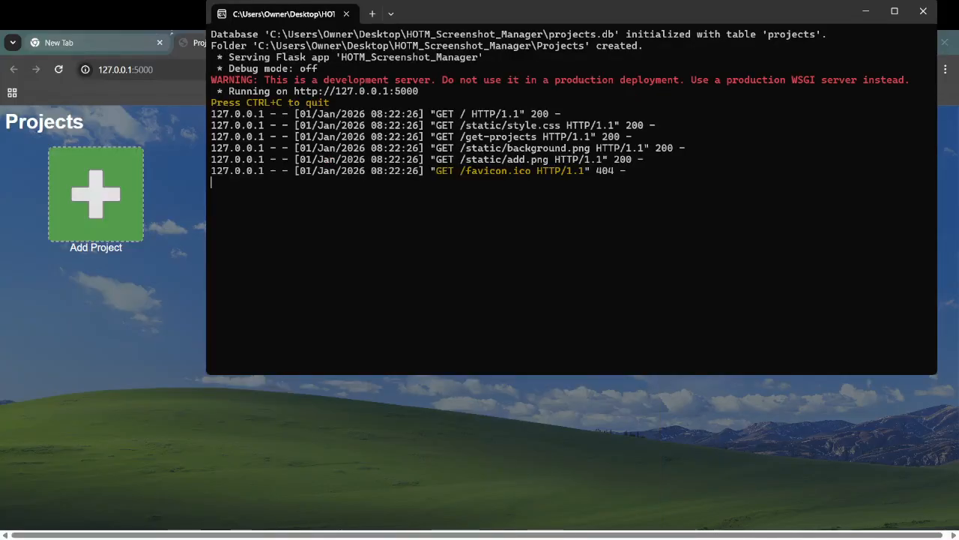
# Examine the server's startup and request output in the terminal window.
pyautogui.moveTo(631, 262); pyautogui.dragTo(210, 32)
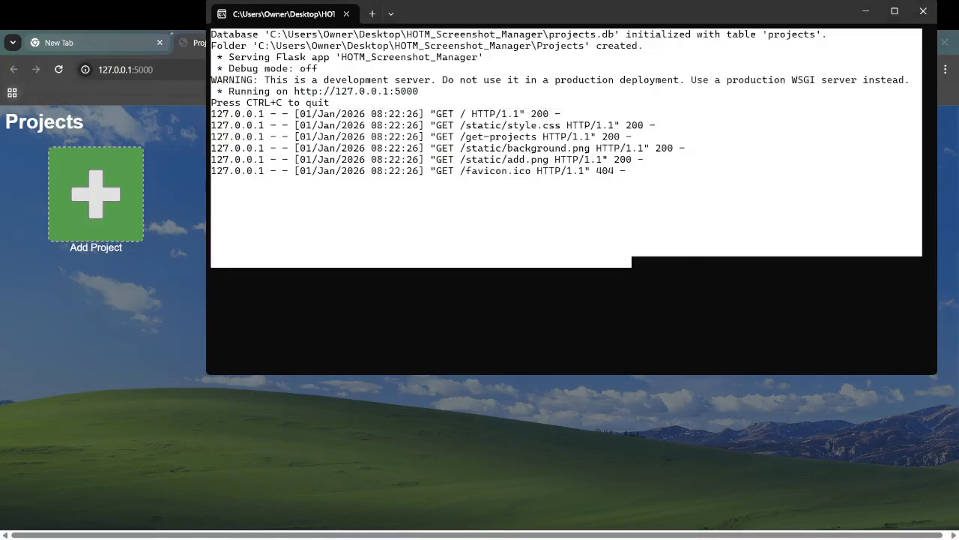
pyautogui.hotkey('ctrl', 'c')
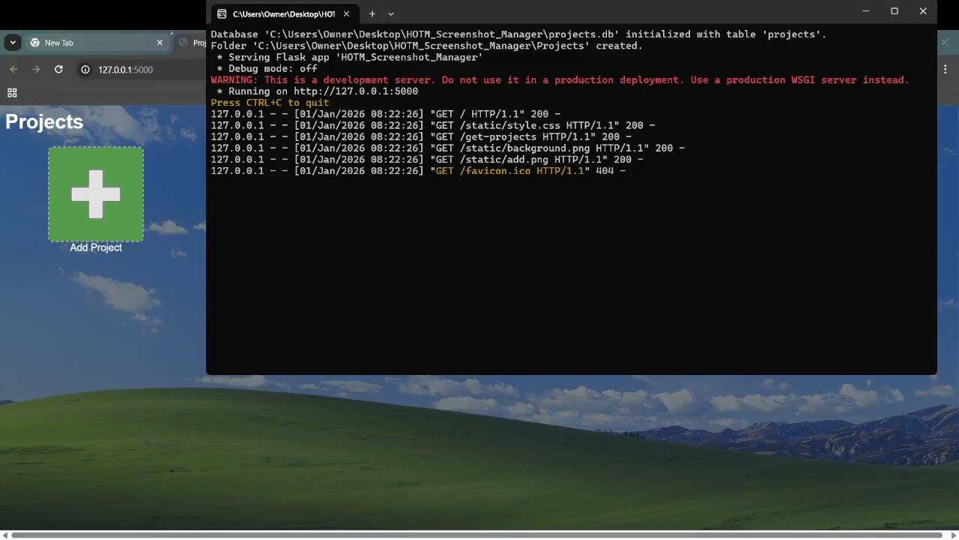
pyautogui.moveTo(235, 102); pyautogui.dragTo(316, 106)
pyautogui.click(315, 106)
pyautogui.moveTo(767, 257); pyautogui.dragTo(211, 34)
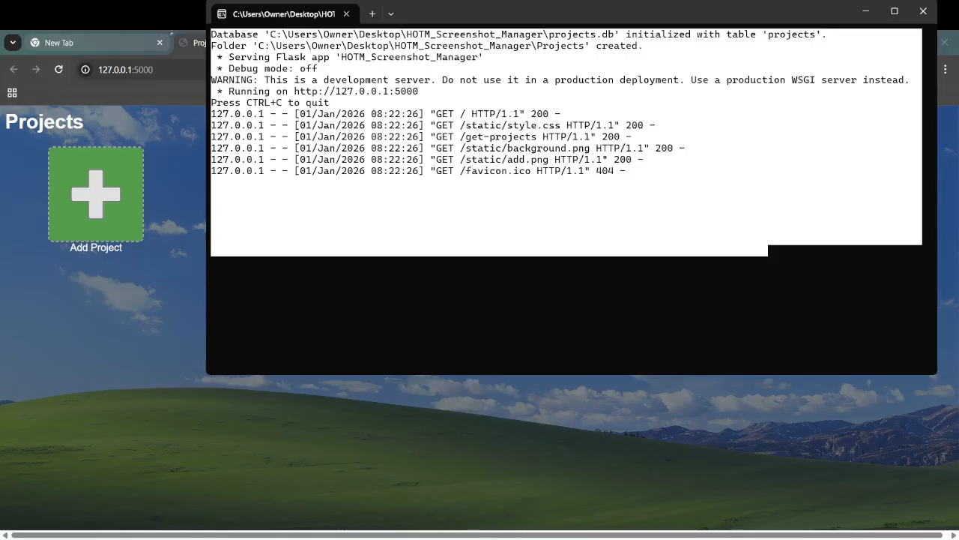
pyautogui.hotkey('ctrl', 'c')
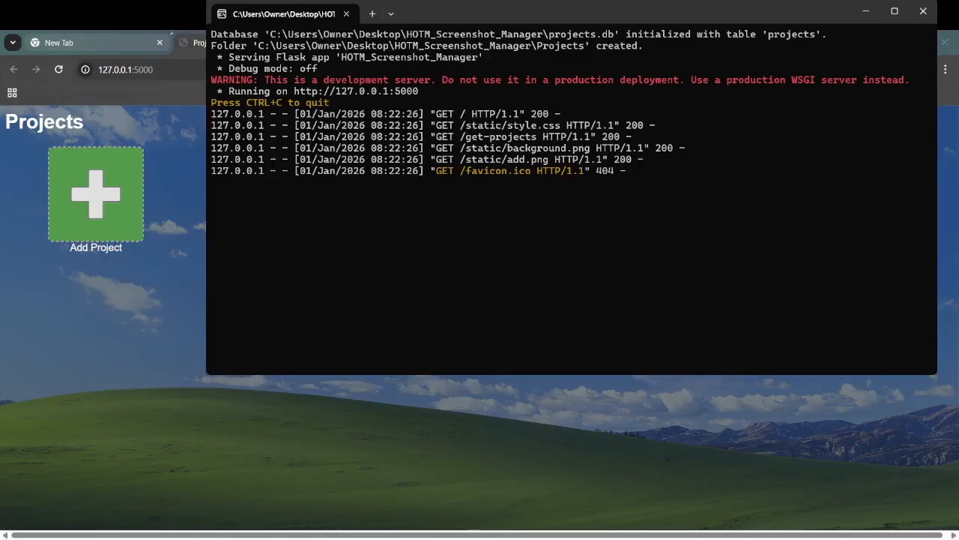
pyautogui.moveTo(768, 295); pyautogui.dragTo(212, 68)
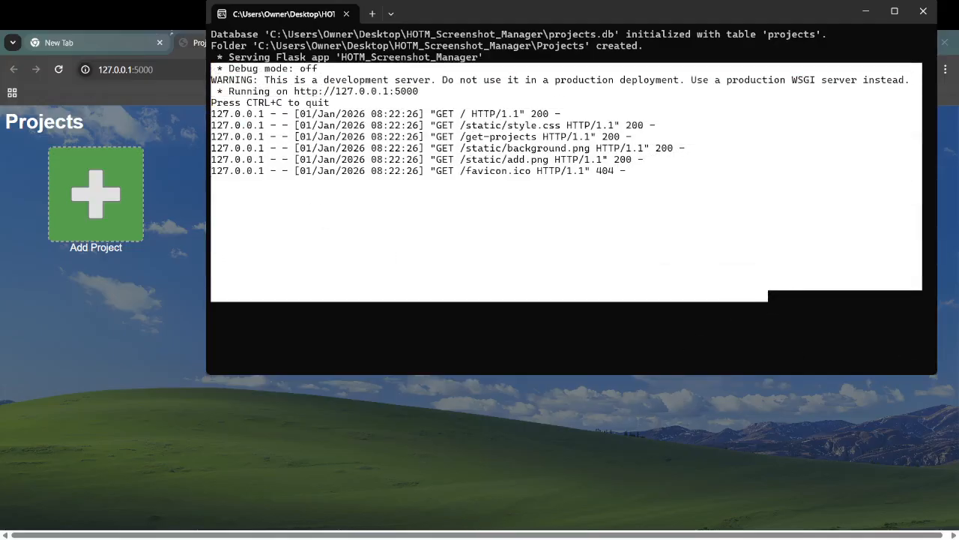
pyautogui.click(860, 292)
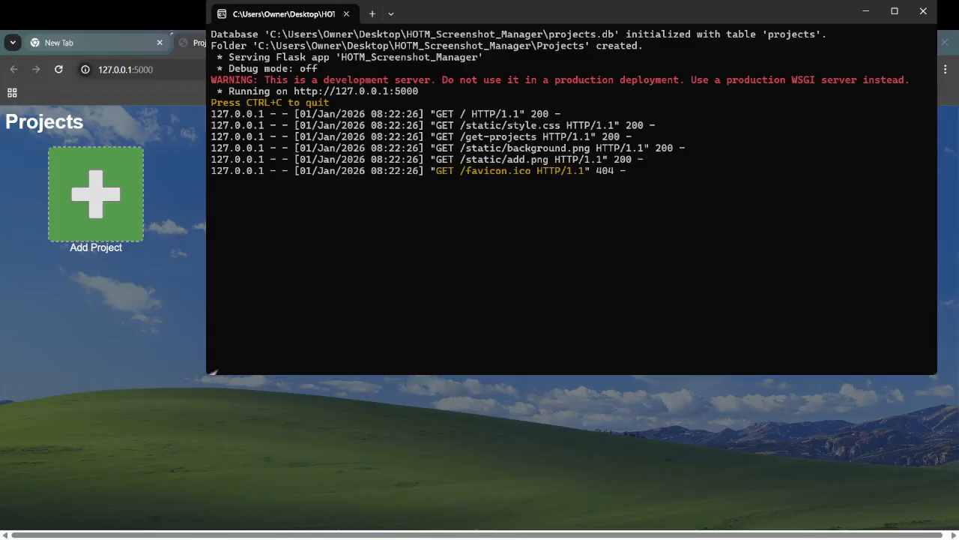
# Move the terminal window clear of the Add Project tile and shrink the window and its text.
pyautogui.moveTo(212, 371); pyautogui.dragTo(210, 431)
pyautogui.moveTo(429, 13); pyautogui.dragTo(848, 36)
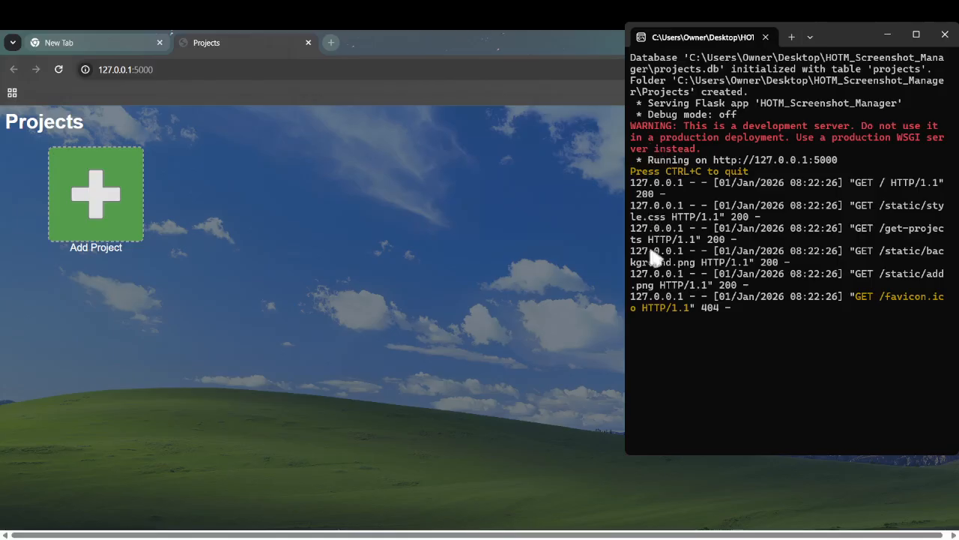
pyautogui.moveTo(632, 454); pyautogui.dragTo(632, 239)
pyautogui.scroll(-4, 718, 135)
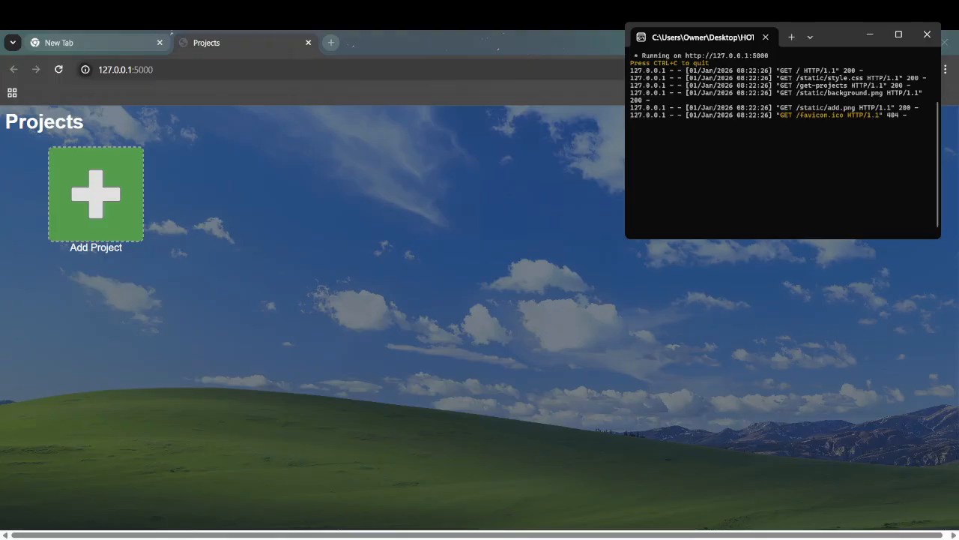
# Start adding a new project and enter Test as its project name.
pyautogui.click(105, 191)
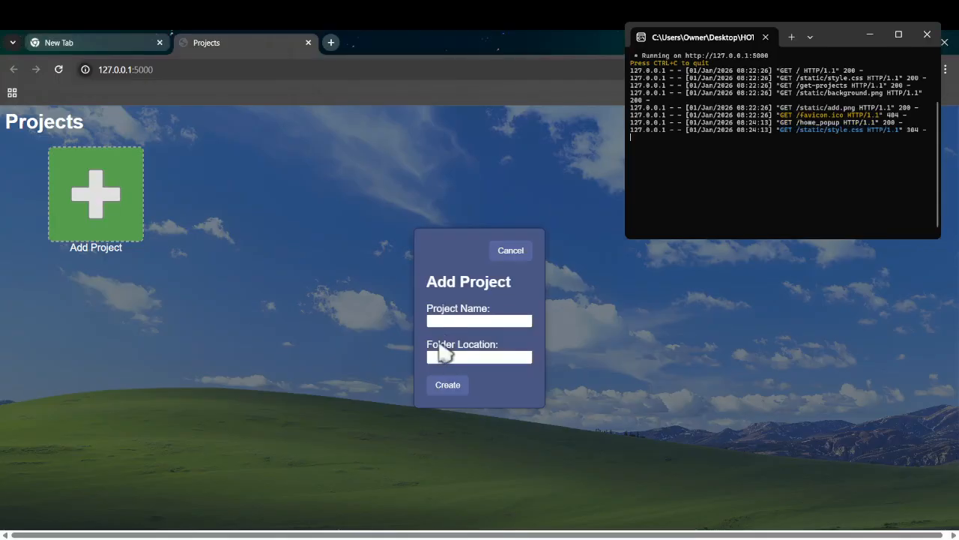
pyautogui.click(460, 322)
pyautogui.write('Test')
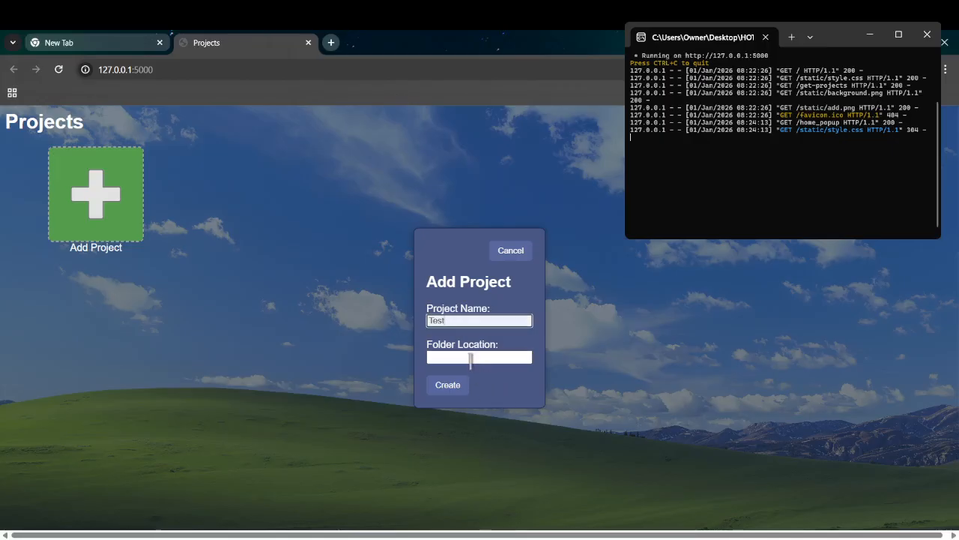
# Paste the path of the project folder on the Desktop as the Test project's folder location and create the project.
pyautogui.click(471, 358)
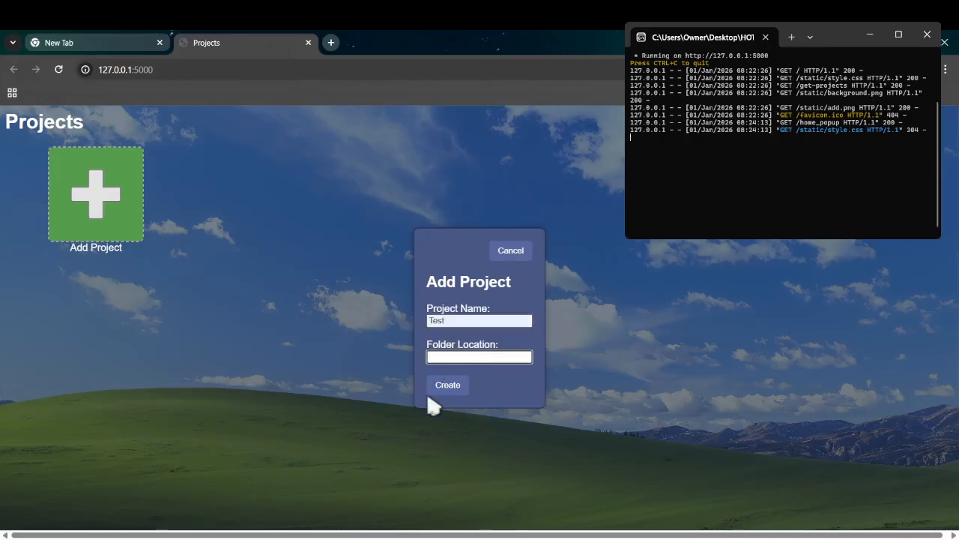
pyautogui.hotkey('alt', 'Tab')
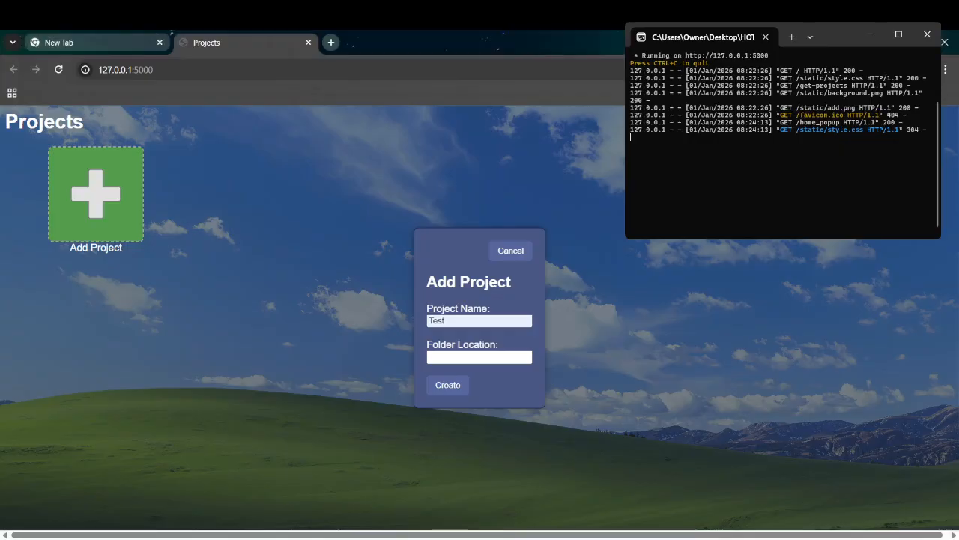
pyautogui.click(492, 357)
pyautogui.hotkey('ctrl', 'v')
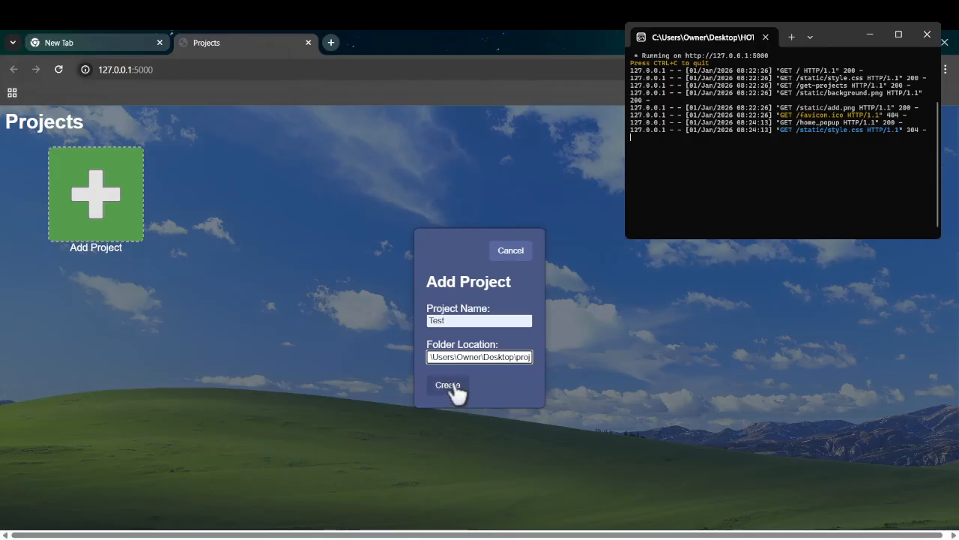
pyautogui.click(437, 310)
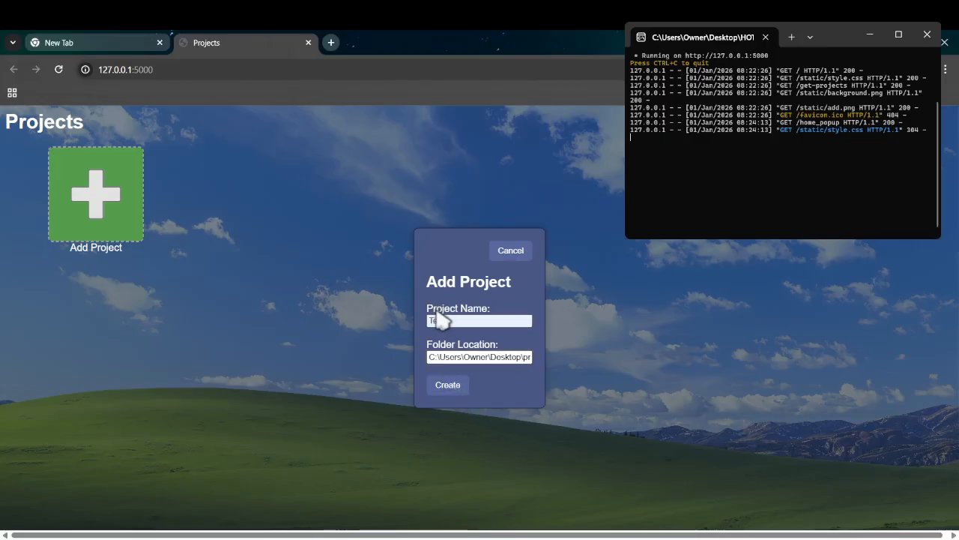
pyautogui.click(460, 388)
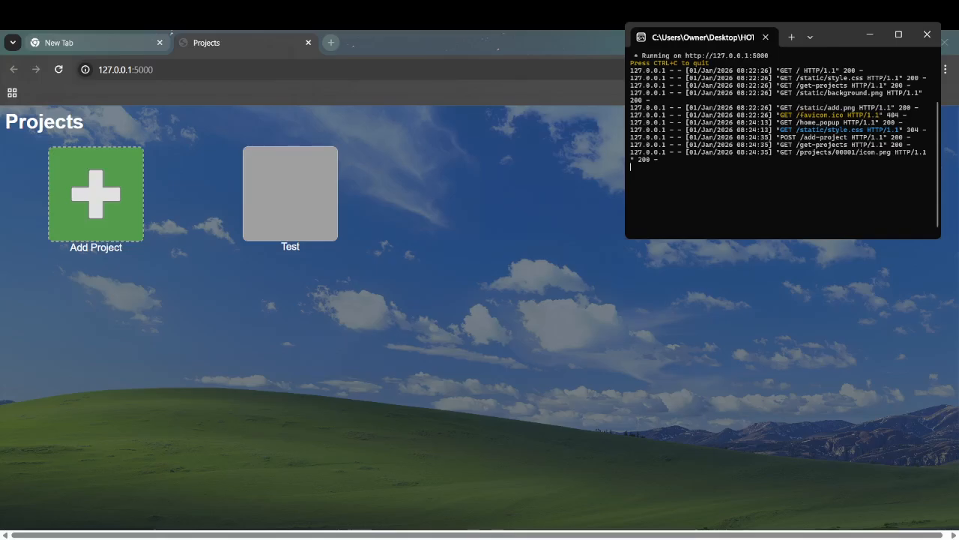
# Switch to File Explorer, enlarge the icons in the HOTM_Screenshot_Manager folder and select the Projects folder.
pyautogui.hotkey('alt', 'Tab')
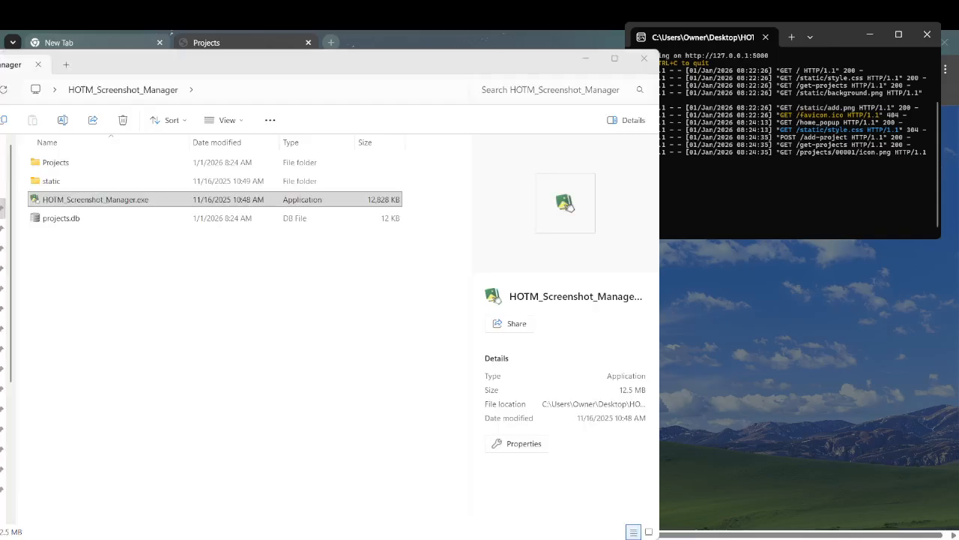
pyautogui.click(152, 255)
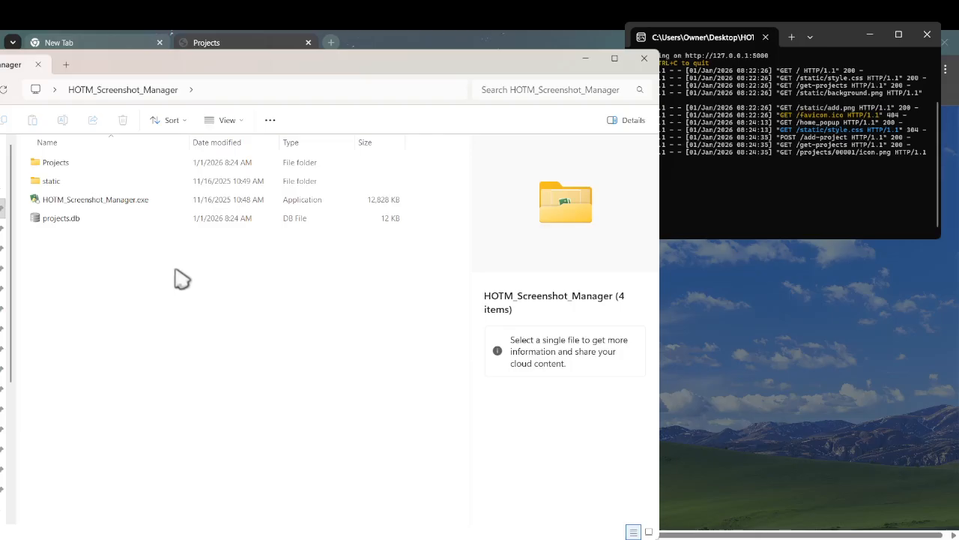
pyautogui.scroll(2, 181, 263)
pyautogui.scroll(3, 187, 272)
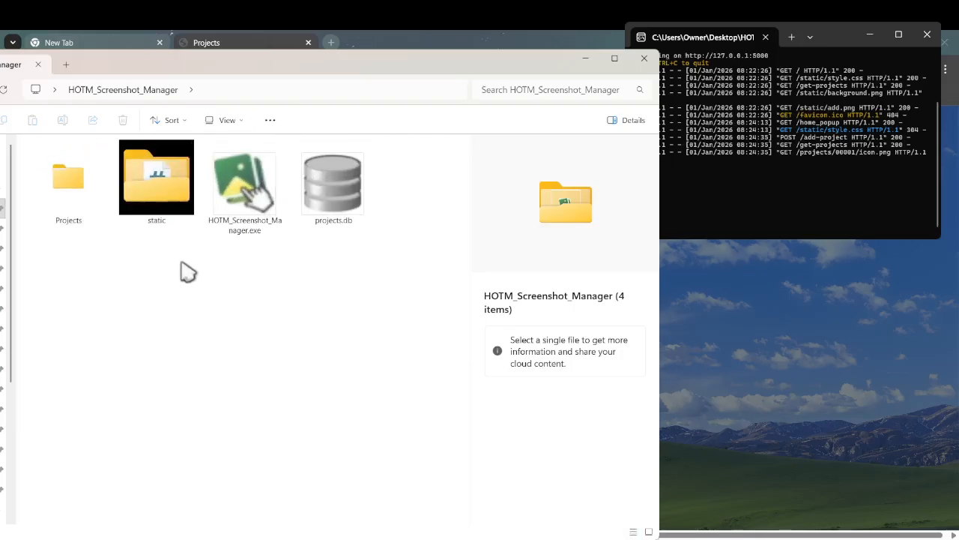
pyautogui.click(93, 191)
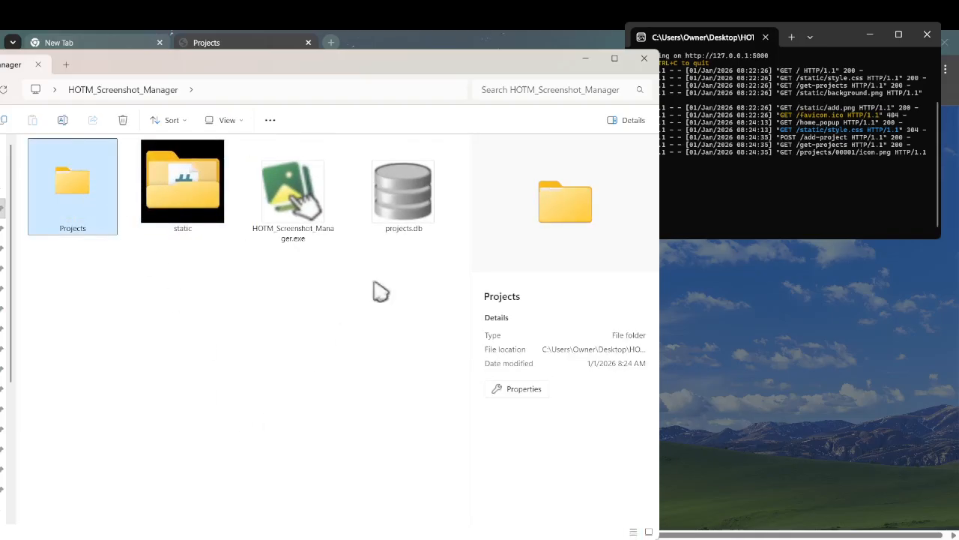
# Select projects.db, switch back to the browser and open the Test project's details, returning home once and reopening it.
pyautogui.click(402, 196)
pyautogui.click(824, 538)
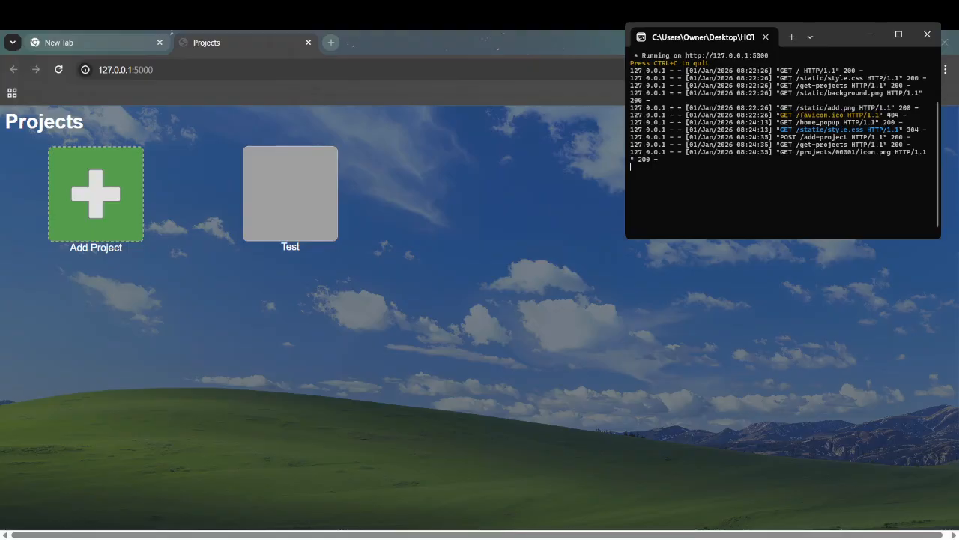
pyautogui.click(296, 201)
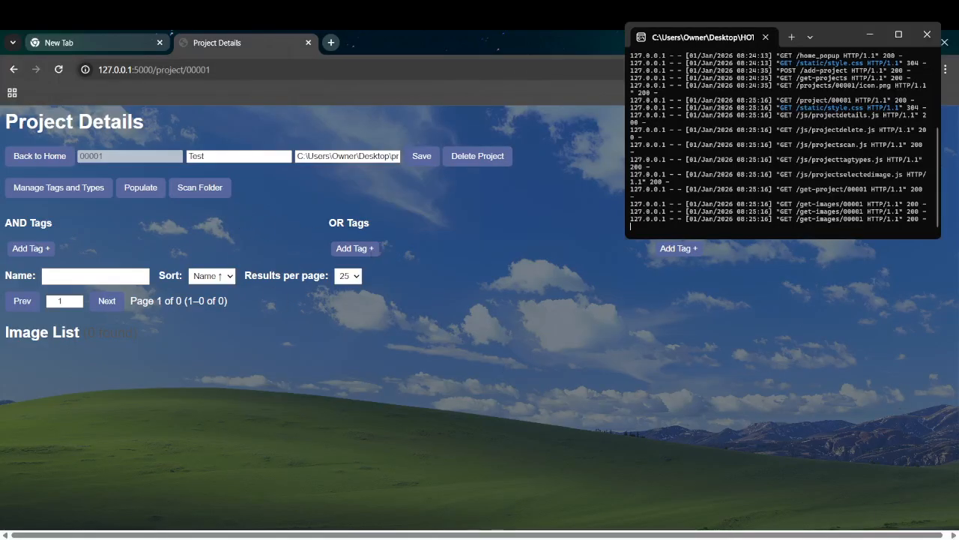
pyautogui.click(42, 159)
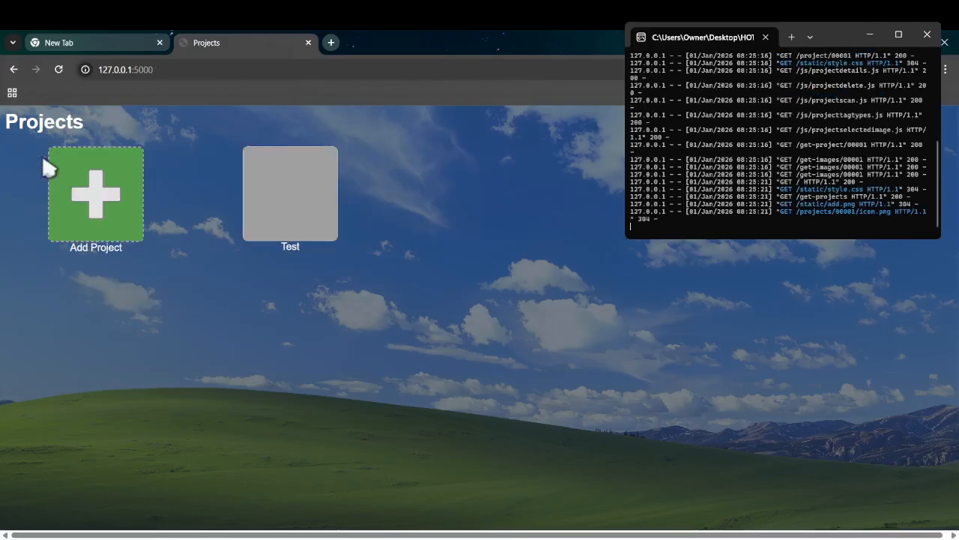
pyautogui.click(272, 233)
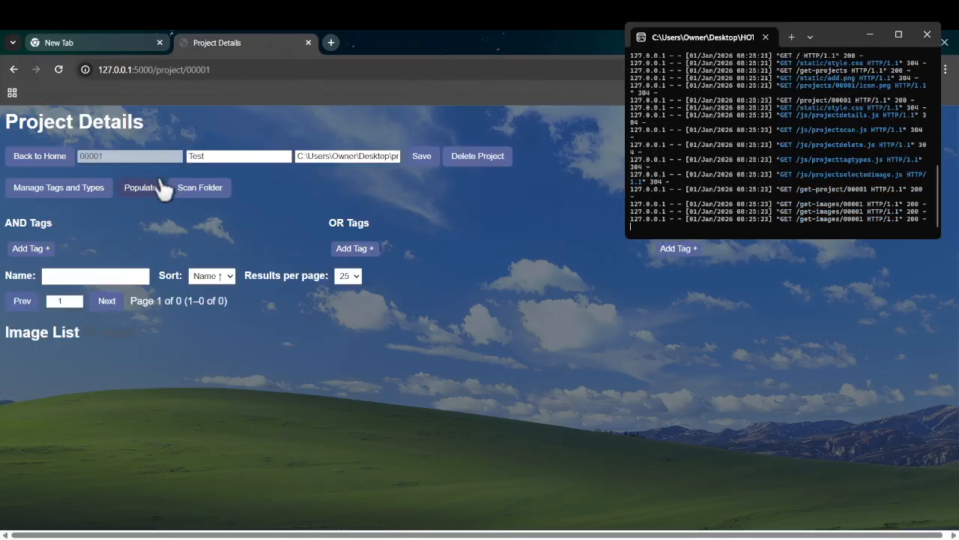
# Populate the Test project with the images from its folder and reload the project page.
pyautogui.click(160, 198)
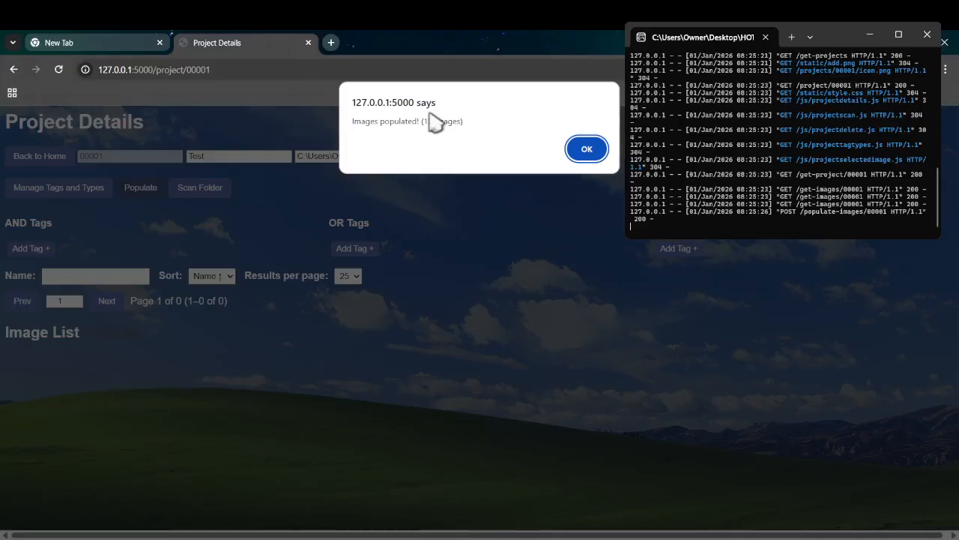
pyautogui.click(587, 153)
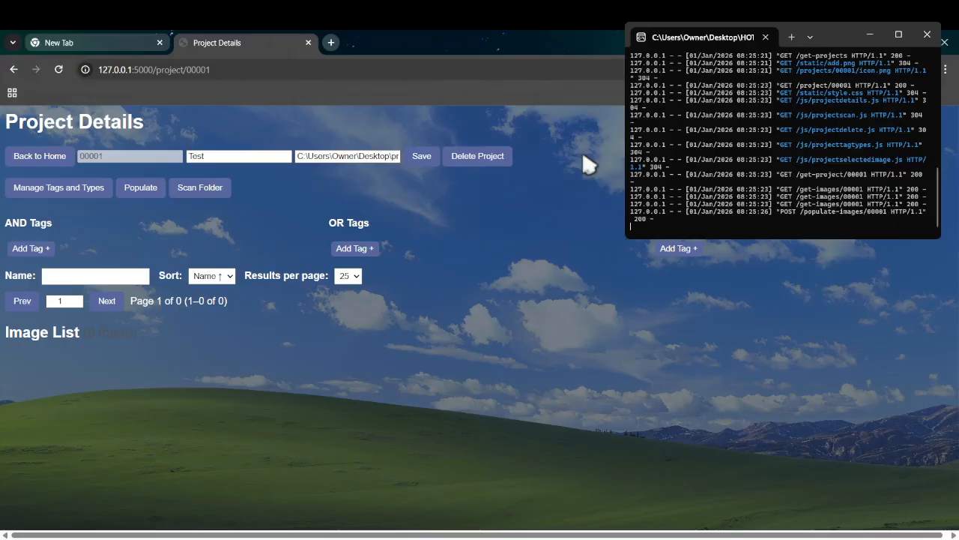
pyautogui.click(59, 72)
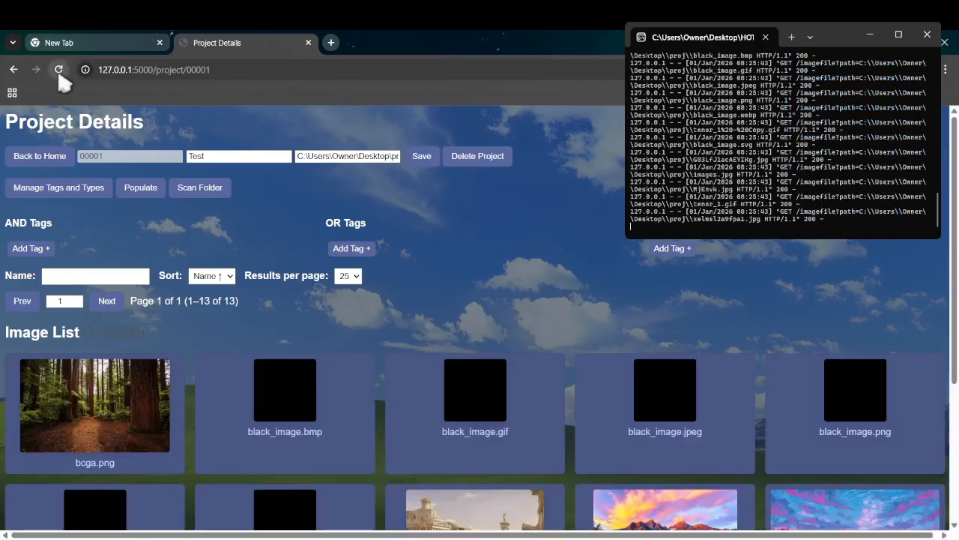
# Look through the populated image list and the latest server log lines, and compare the images with the files in the proj folder.
pyautogui.scroll(-3, 396, 394)
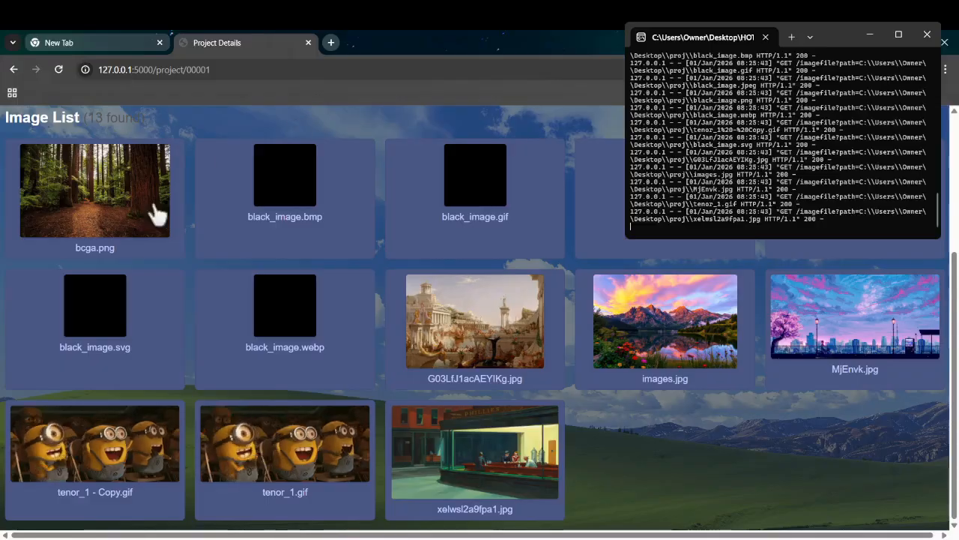
pyautogui.scroll(3, 170, 343)
pyautogui.scroll(-3, 170, 343)
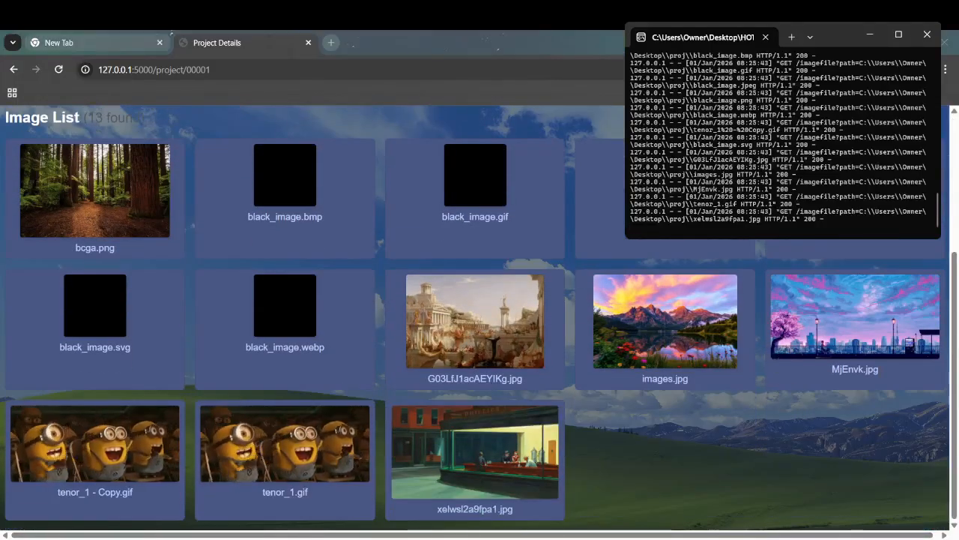
pyautogui.moveTo(832, 226); pyautogui.dragTo(628, 224)
pyautogui.click(640, 241)
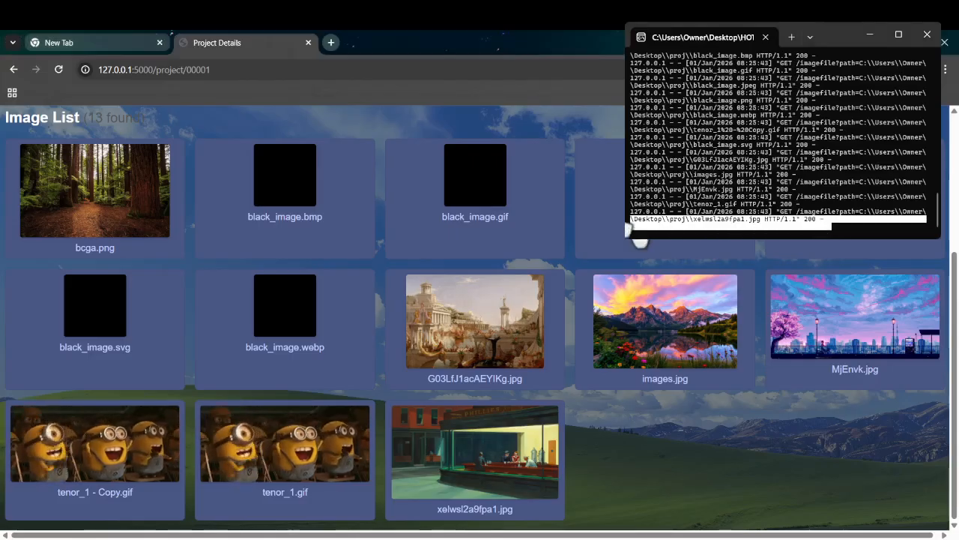
pyautogui.click(42, 159)
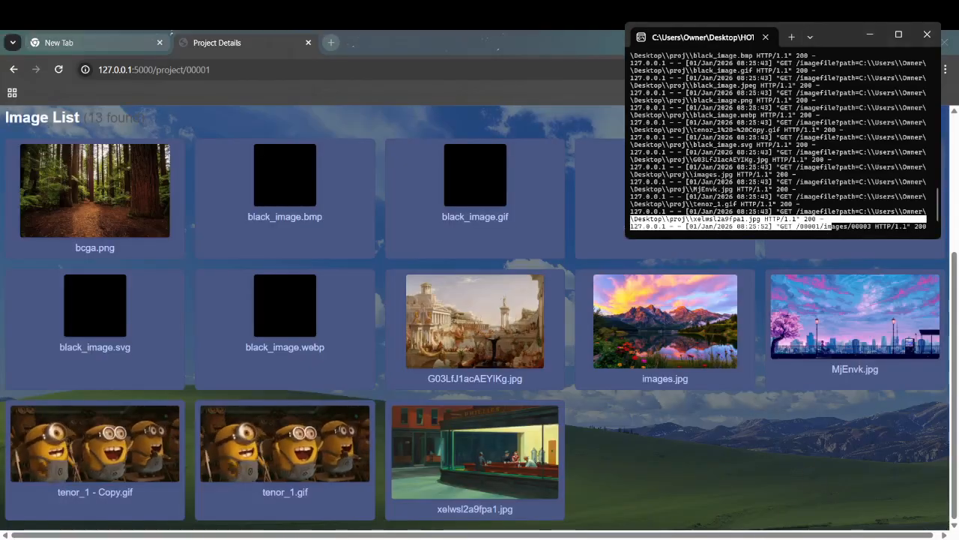
pyautogui.tripleClick(854, 220)
pyautogui.click(853, 220)
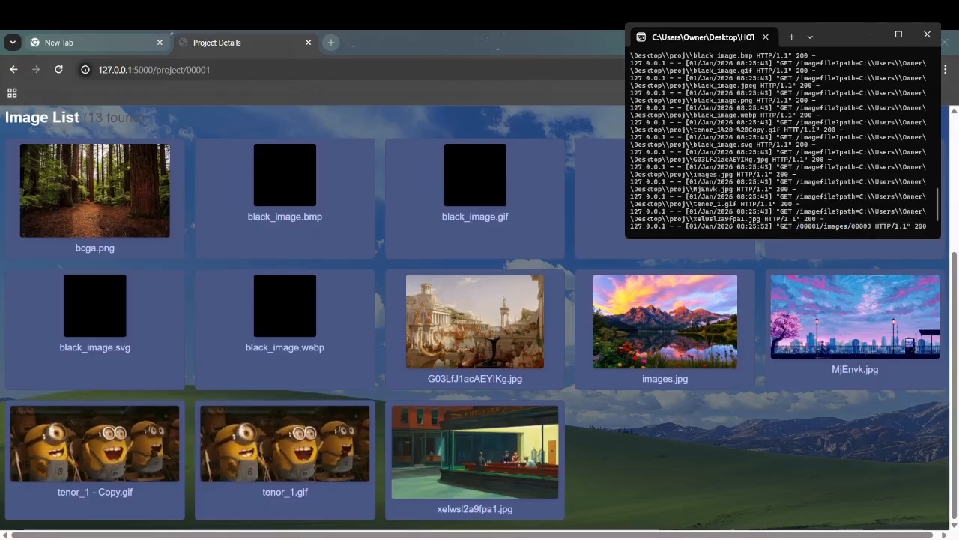
pyautogui.click(813, 508)
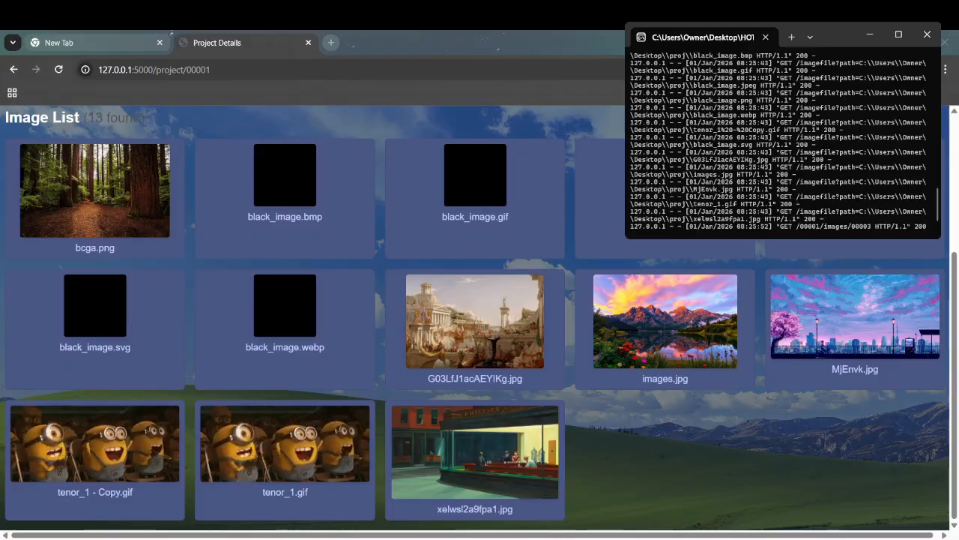
pyautogui.hotkey('alt', 'Tab')
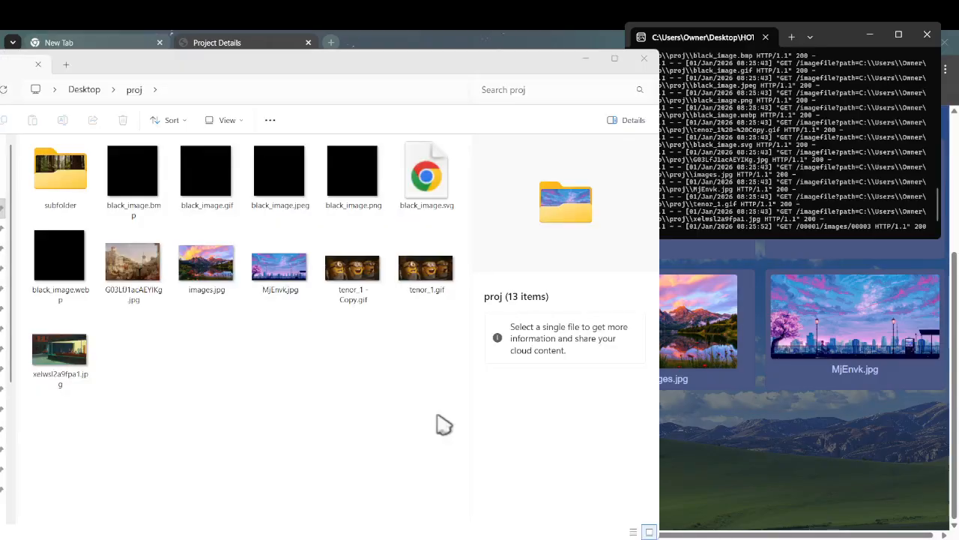
pyautogui.hotkey('alt', 'Tab')
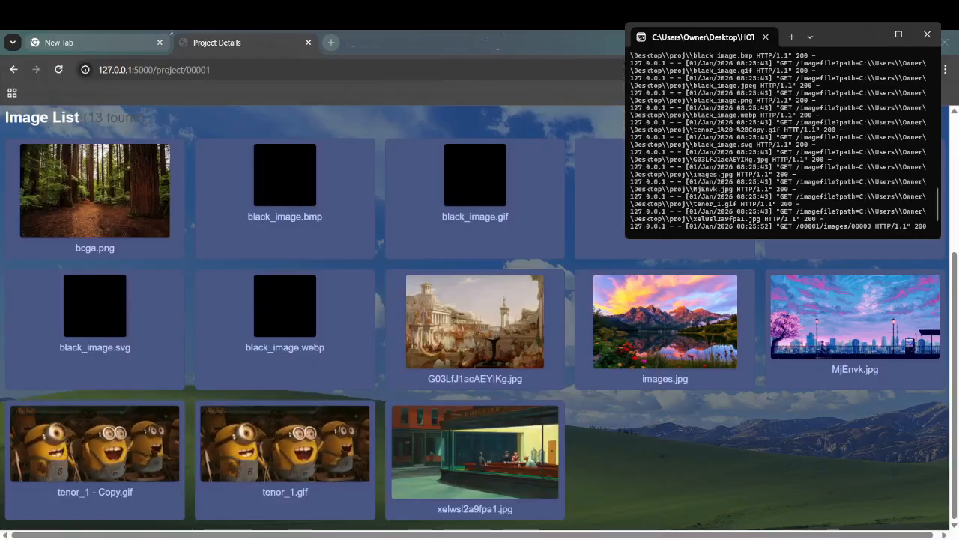
# View the details of black_image.png, close them and highlight the project's folder path.
pyautogui.click(878, 194)
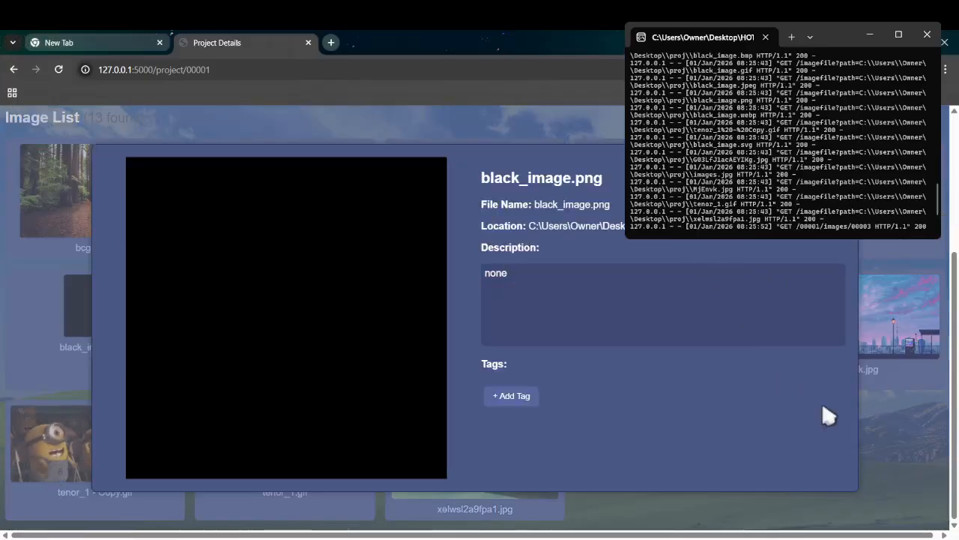
pyautogui.click(896, 423)
pyautogui.tripleClick(334, 156)
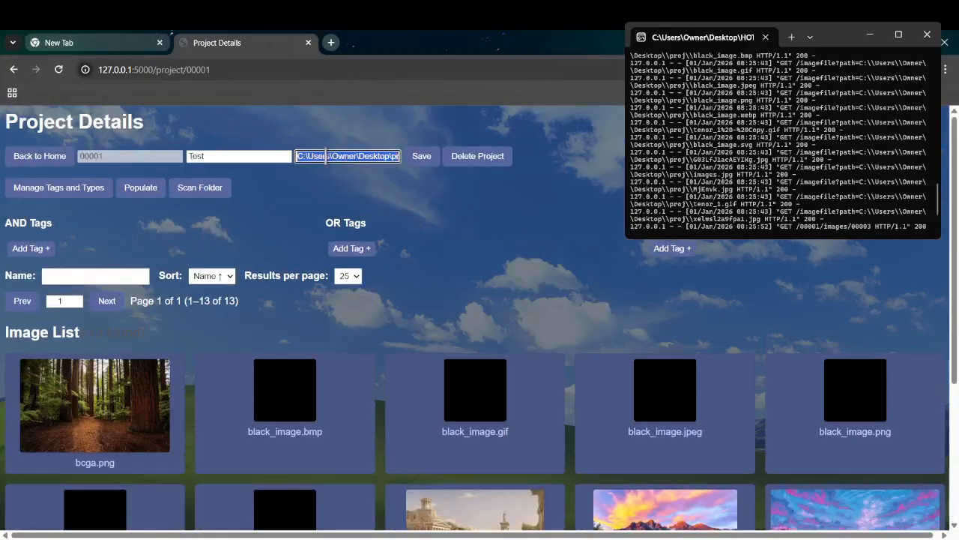
pyautogui.hotkey('alt', 'Tab')
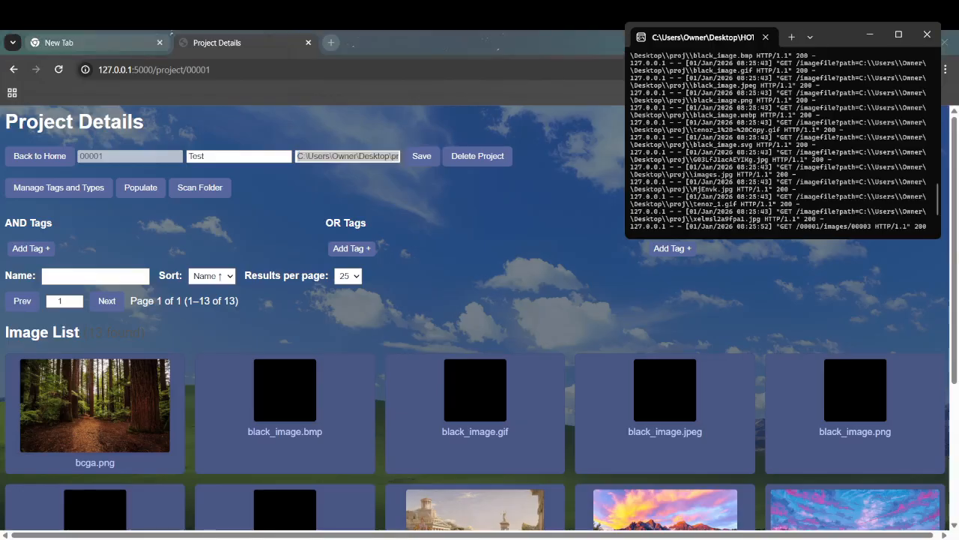
pyautogui.hotkey('alt', 'Tab')
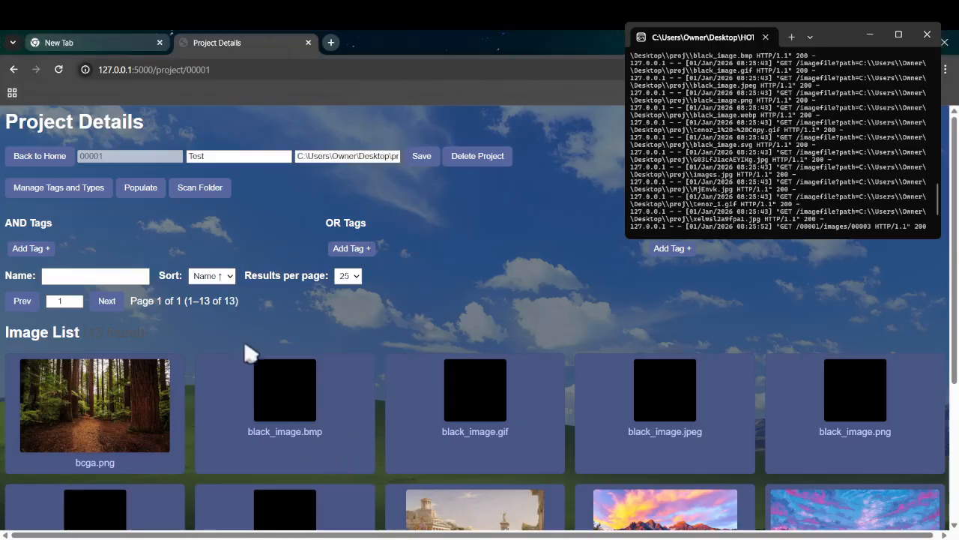
# View the details of bcga.png twice, looking over the rest of the image list in between.
pyautogui.scroll(-2, 247, 353)
pyautogui.click(58, 317)
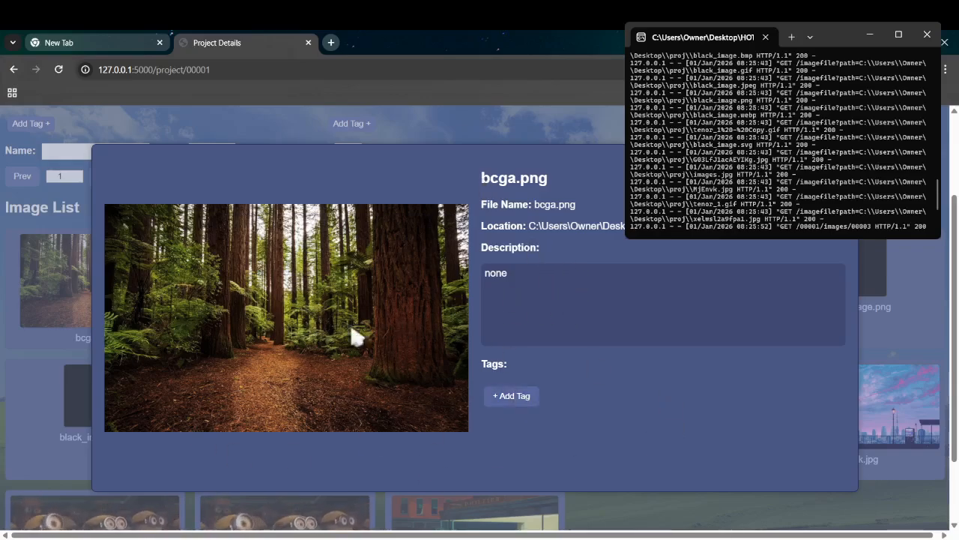
pyautogui.click(5, 373)
pyautogui.scroll(-2, 732, 445)
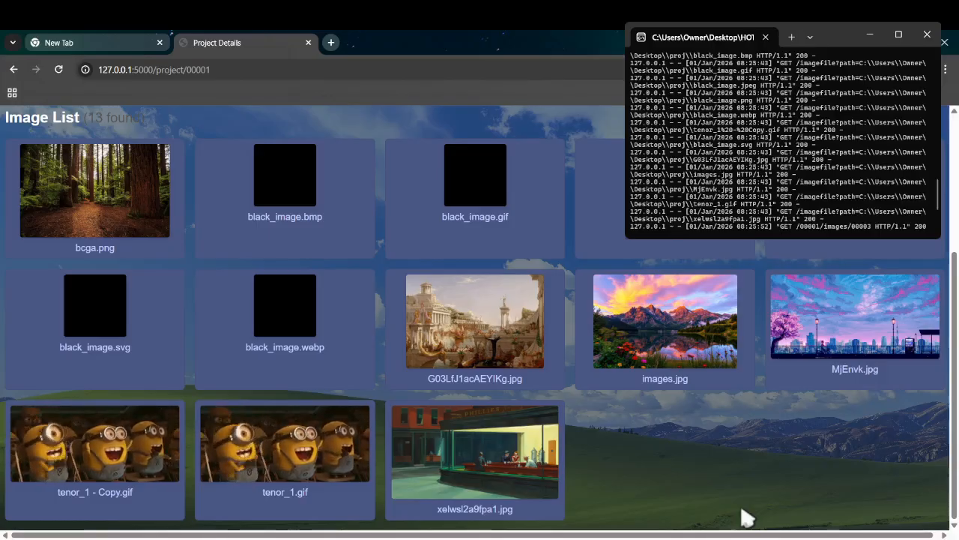
pyautogui.scroll(3, 79, 332)
pyautogui.click(124, 390)
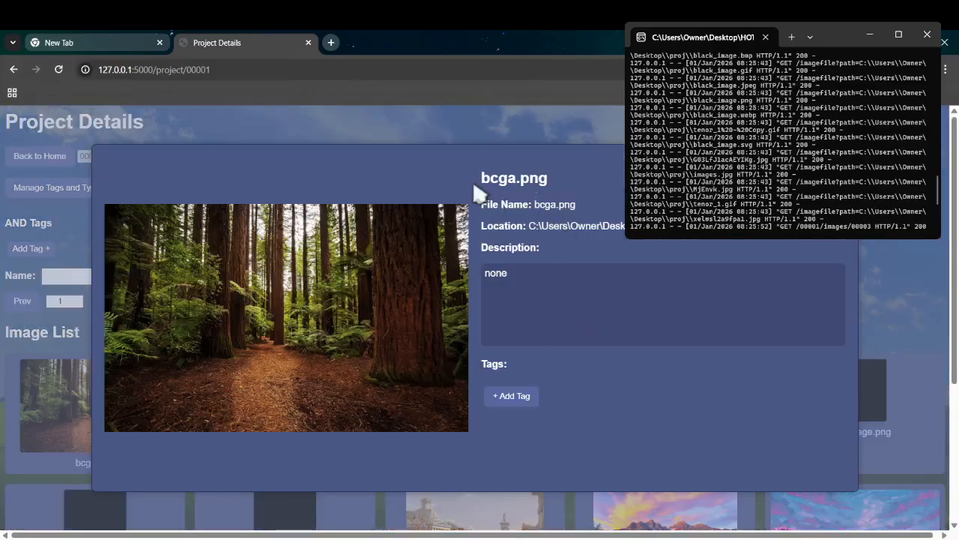
pyautogui.click(574, 135)
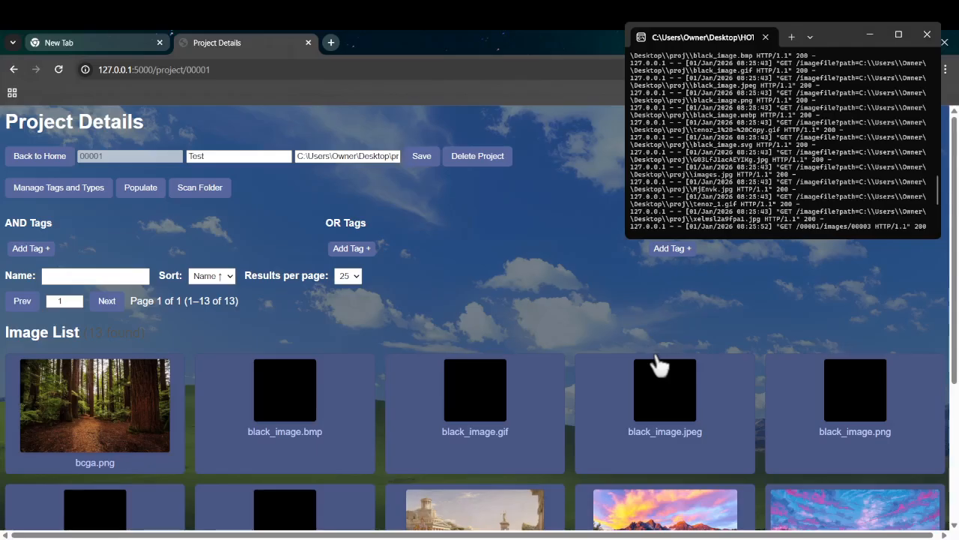
# Change the display title of bcga.png to "trees" in its image details and close them.
pyautogui.click(54, 427)
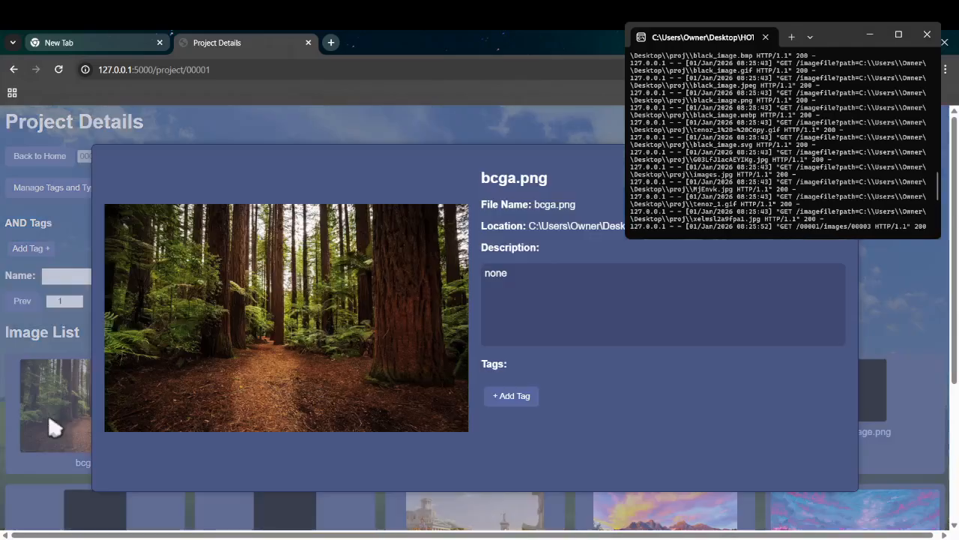
pyautogui.doubleClick(536, 203)
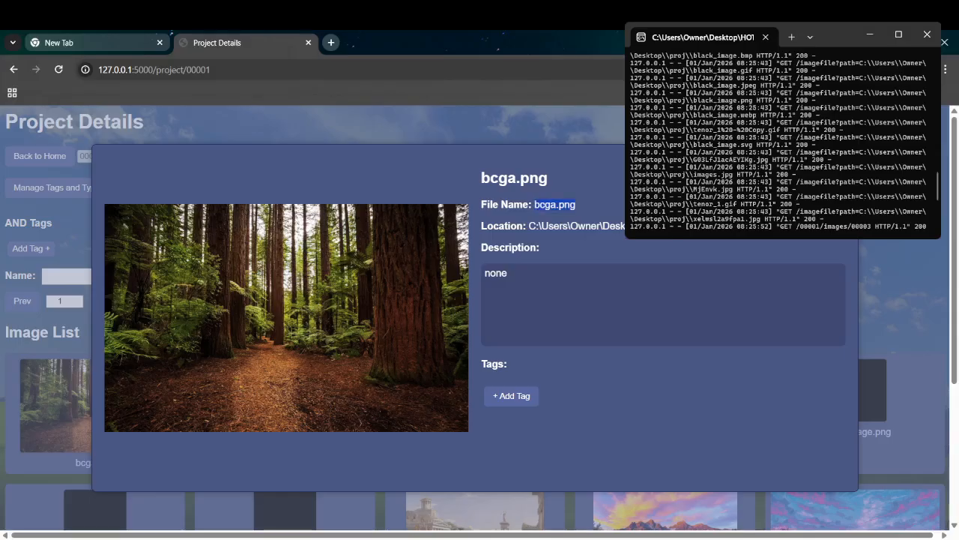
pyautogui.doubleClick(508, 179)
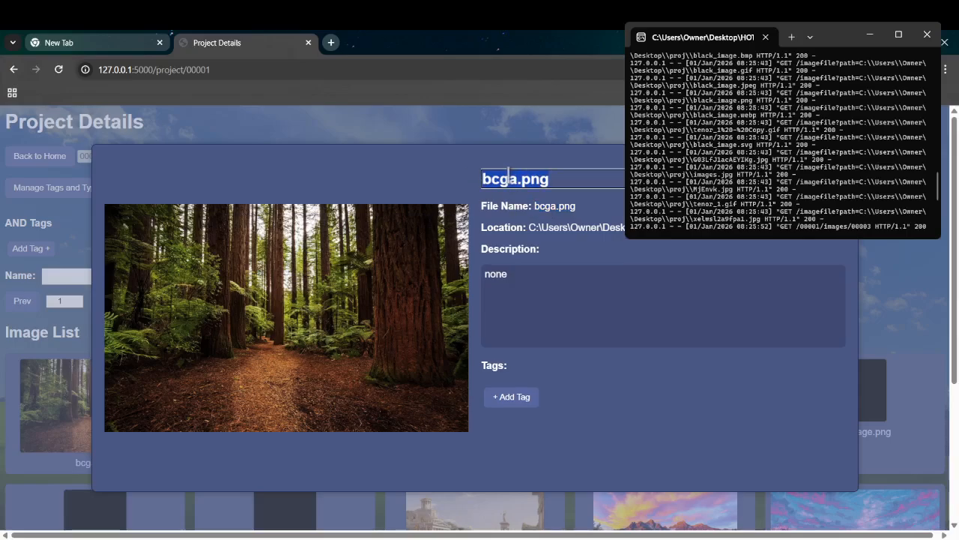
pyautogui.write('trees')
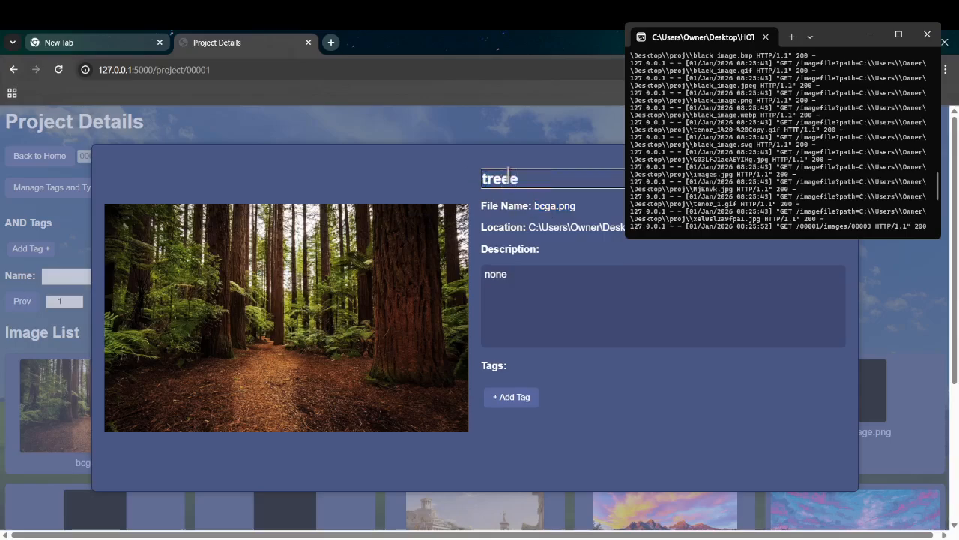
pyautogui.press('Return')
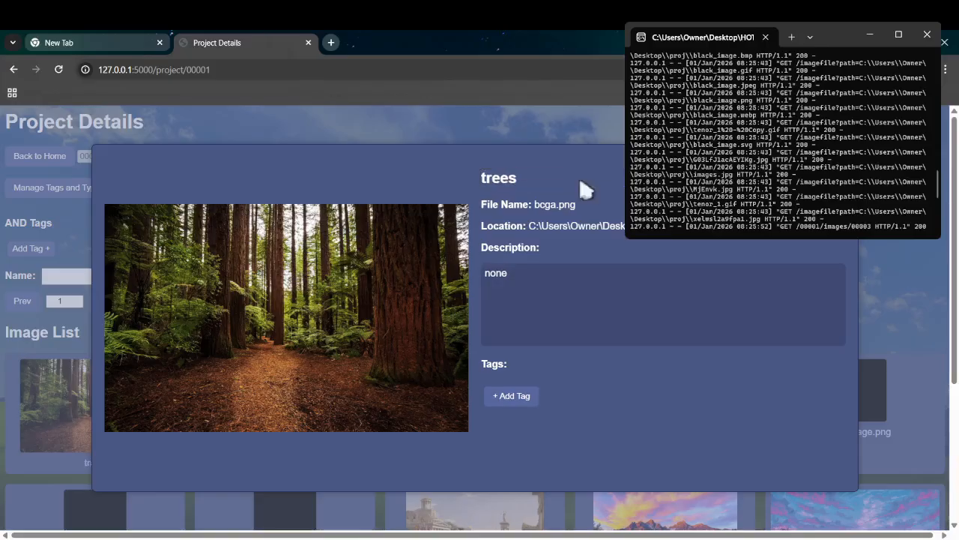
pyautogui.click(494, 131)
# Reopen the trees image's details, highlight its file name and location, and close them.
pyautogui.click(111, 460)
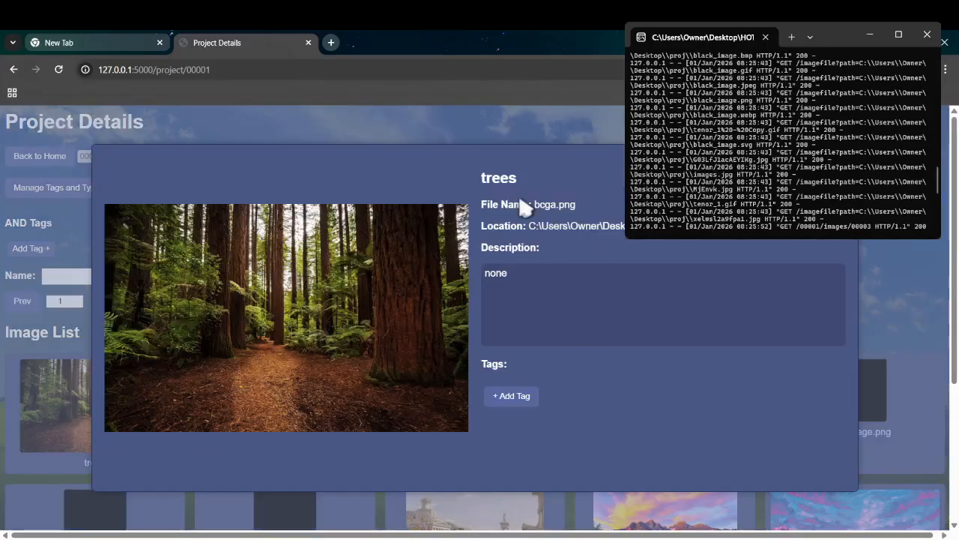
pyautogui.moveTo(534, 205); pyautogui.dragTo(615, 218)
pyautogui.click(622, 253)
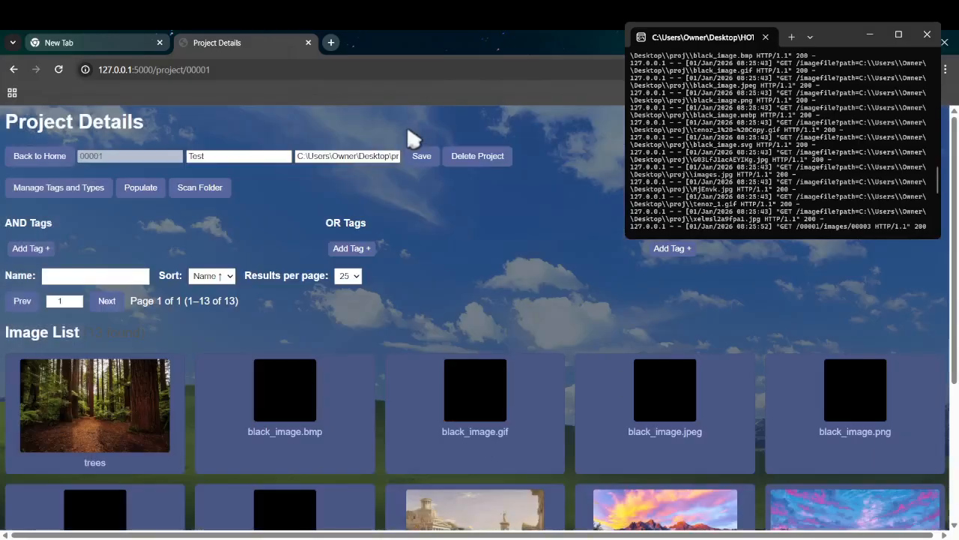
pyautogui.click(409, 132)
# Check the full file location in the trees image's details and look over the whole image list.
pyautogui.scroll(-3, 524, 307)
pyautogui.scroll(3, 484, 364)
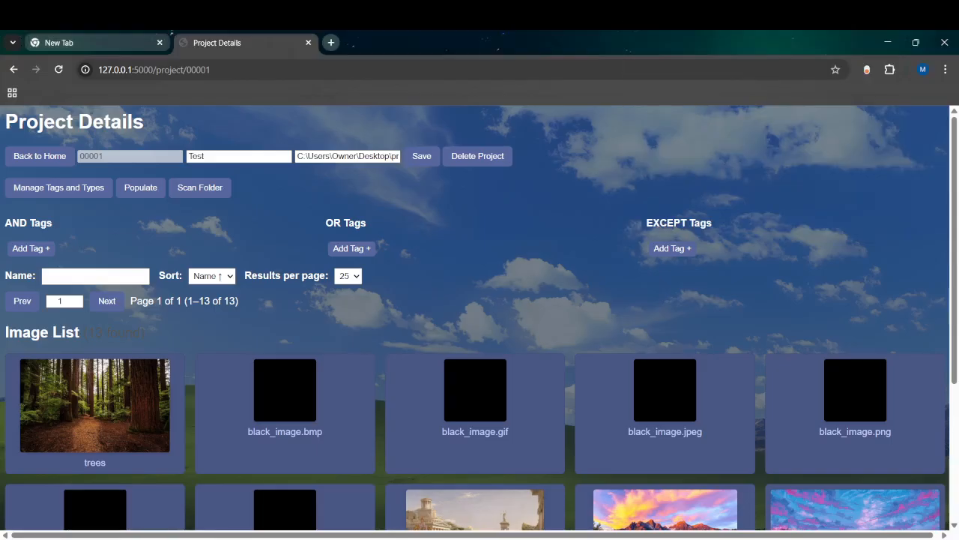
pyautogui.click(127, 428)
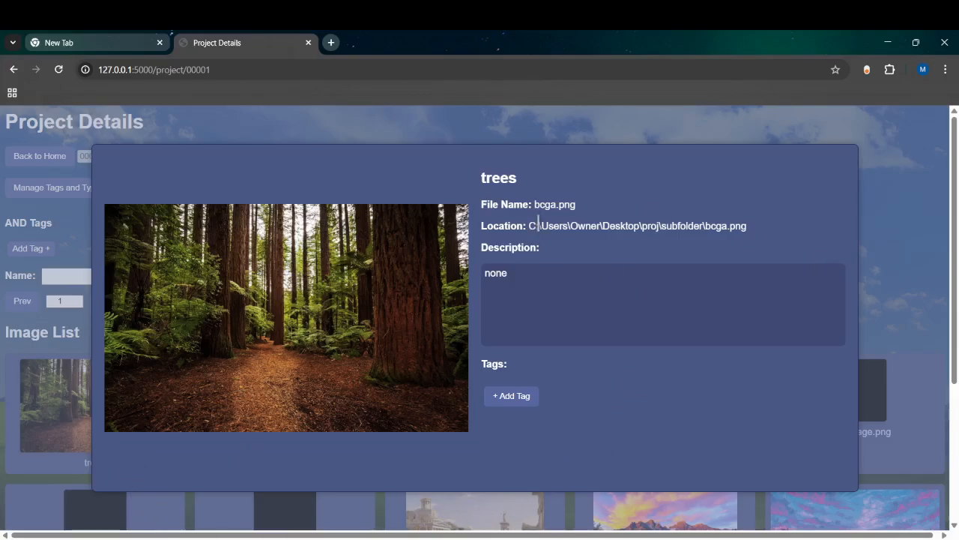
pyautogui.click(9, 191)
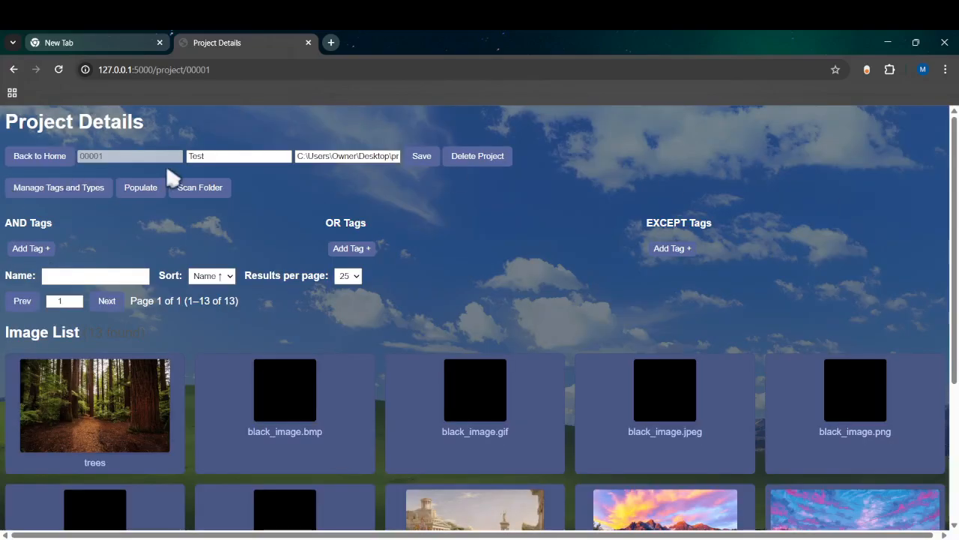
pyautogui.scroll(-3, 375, 326)
pyautogui.scroll(3, 225, 337)
pyautogui.scroll(-3, 293, 352)
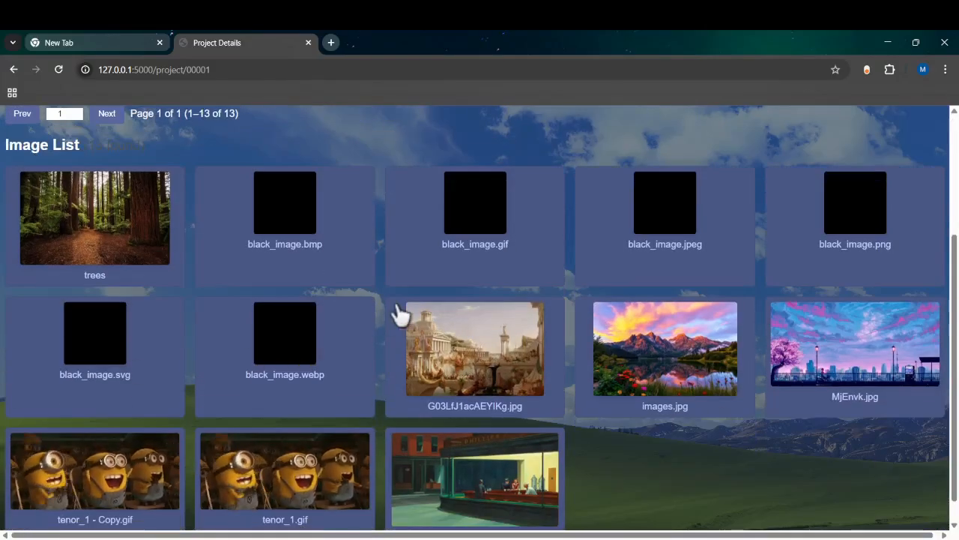
pyautogui.scroll(3, 435, 353)
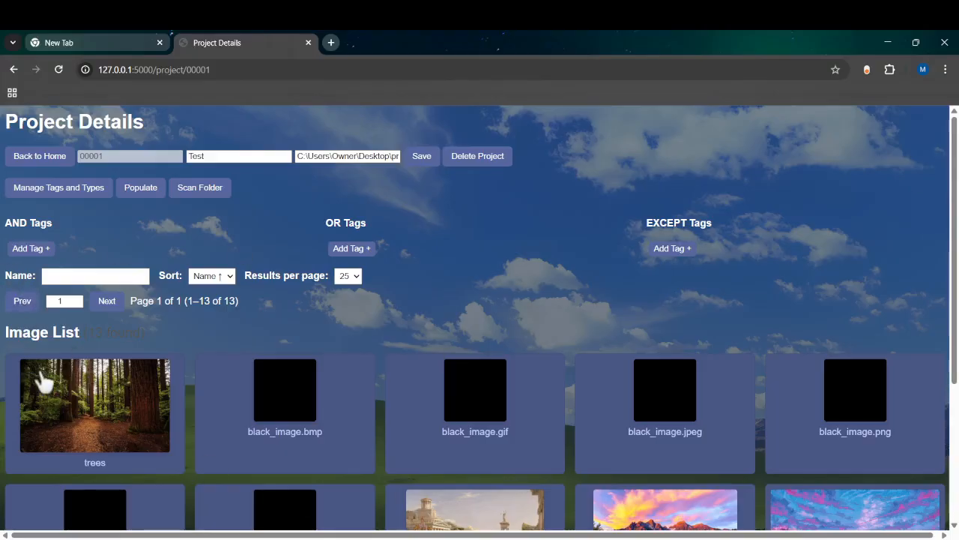
# Change the display title of the trees image to "the woods" in its image details and close them.
pyautogui.click(56, 396)
pyautogui.doubleClick(497, 174)
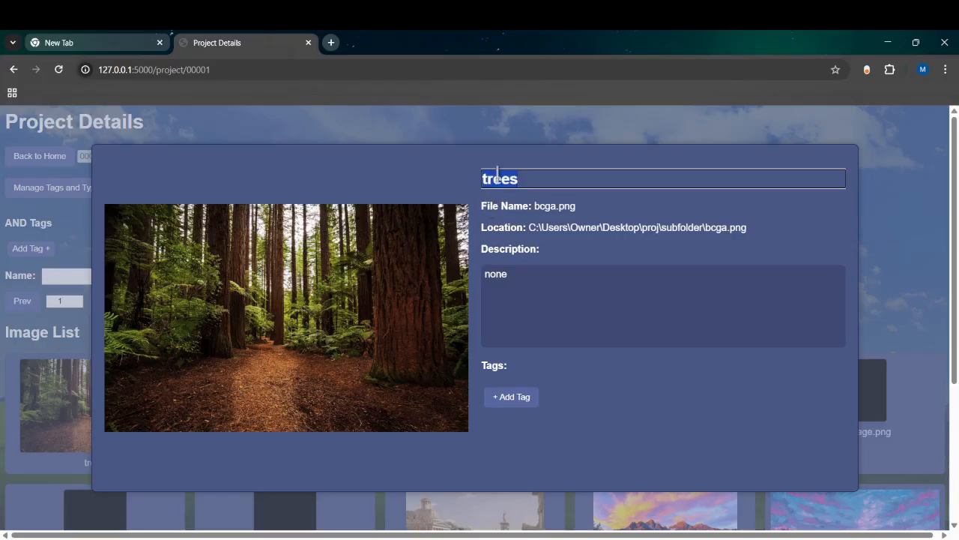
pyautogui.write('the woods')
pyautogui.press('Return')
pyautogui.click(5, 359)
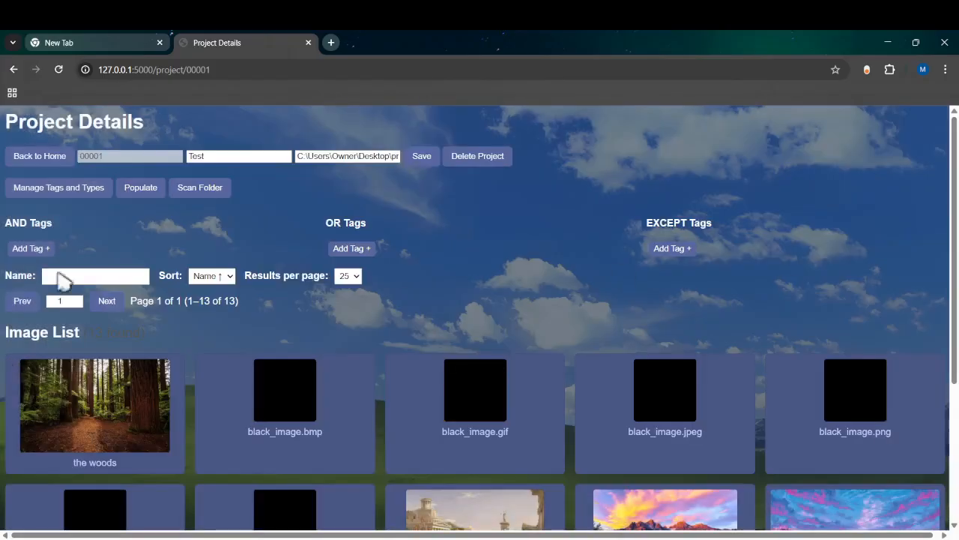
# Filter the image list by the name "bcg", part of the original file name, and clear the filter.
pyautogui.click(60, 272)
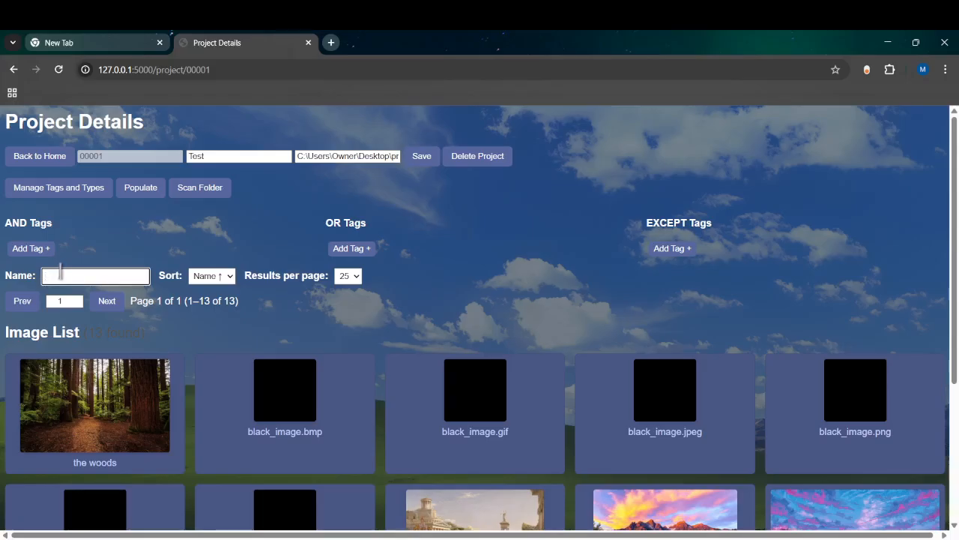
pyautogui.write('bo')
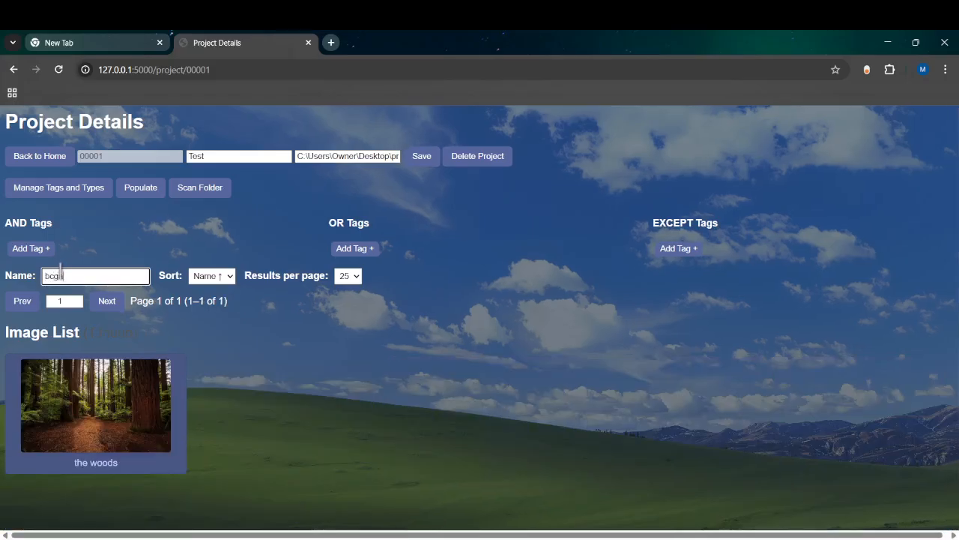
pyautogui.write('g')
pyautogui.press('BackSpace')
pyautogui.press('BackSpace')
pyautogui.press('BackSpace')
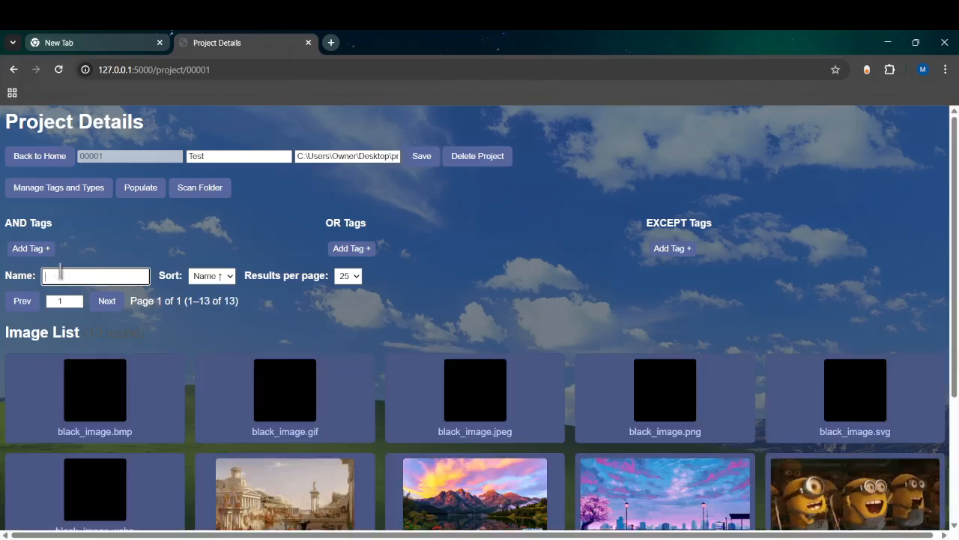
# Filter the image list by the display title "the woods", clear the filter and look over the list.
pyautogui.write('the woods')
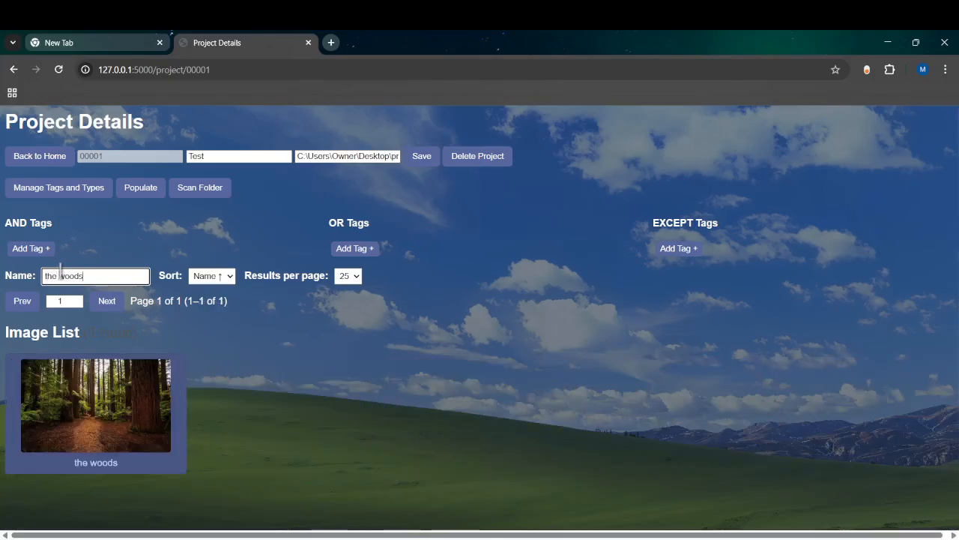
pyautogui.press('BackSpace')
pyautogui.press('BackSpace')
pyautogui.press('BackSpace')
pyautogui.press('BackSpace')
pyautogui.press('BackSpace')
pyautogui.press('BackSpace')
pyautogui.press('BackSpace')
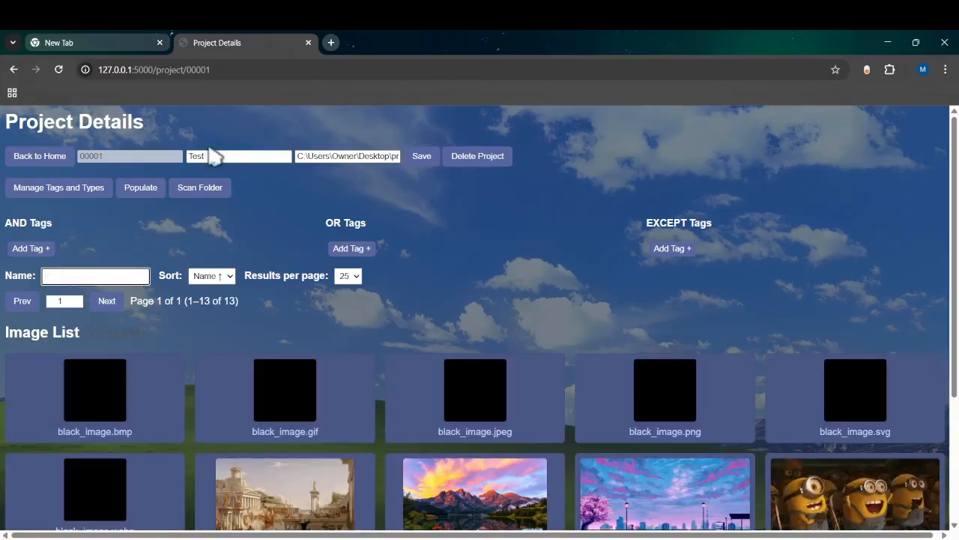
pyautogui.scroll(-1, 232, 208)
pyautogui.scroll(-1, 224, 187)
pyautogui.scroll(3, 223, 223)
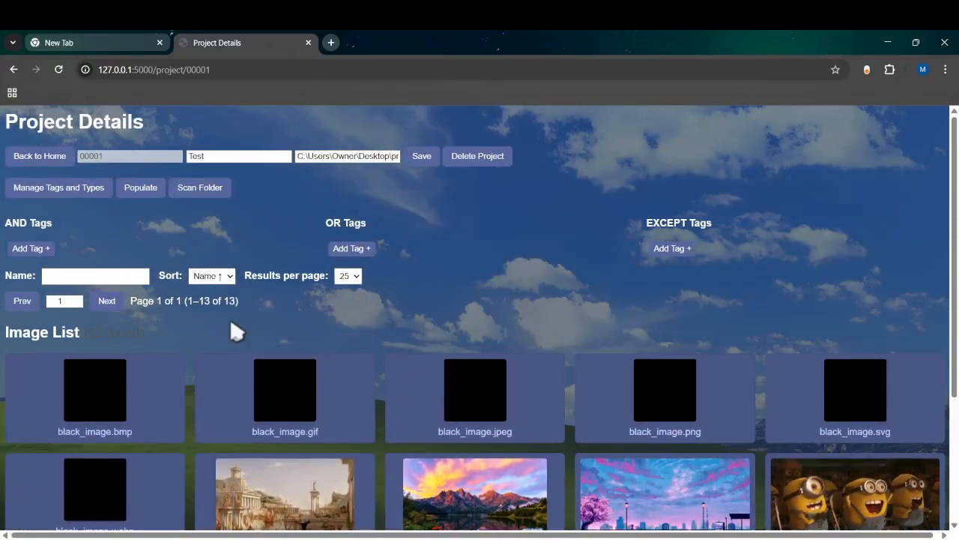
# Sort the image list by name in descending order and look over the reordered images.
pyautogui.click(216, 278)
pyautogui.click(217, 304)
pyautogui.scroll(-3, 323, 328)
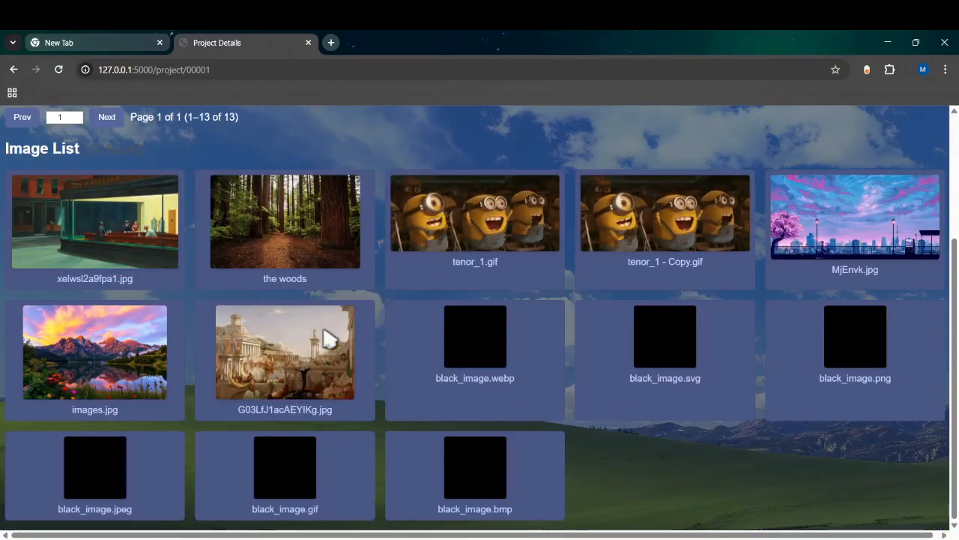
pyautogui.scroll(3, 319, 330)
pyautogui.scroll(-3, 315, 337)
pyautogui.scroll(2, 345, 210)
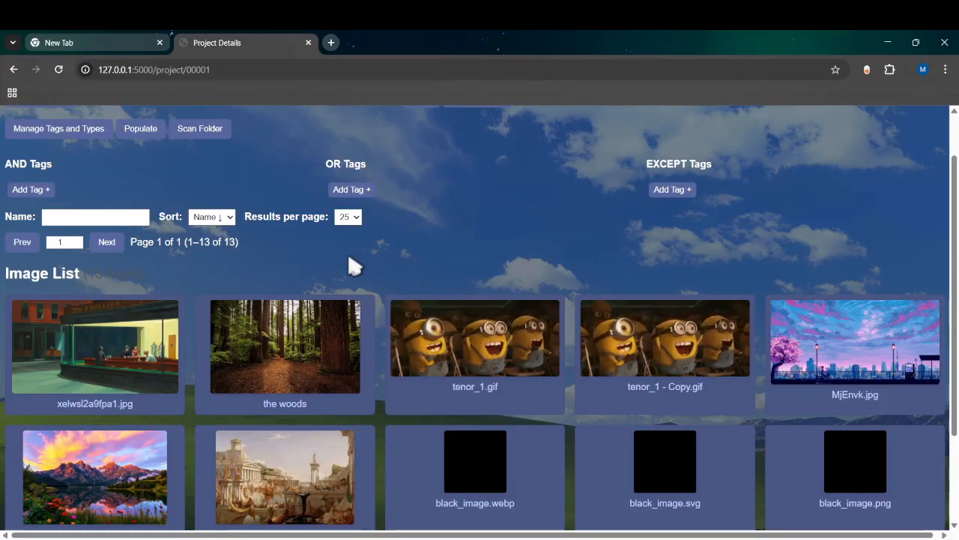
# Set the image list's sorting back to name ascending and look over the order.
pyautogui.click(214, 216)
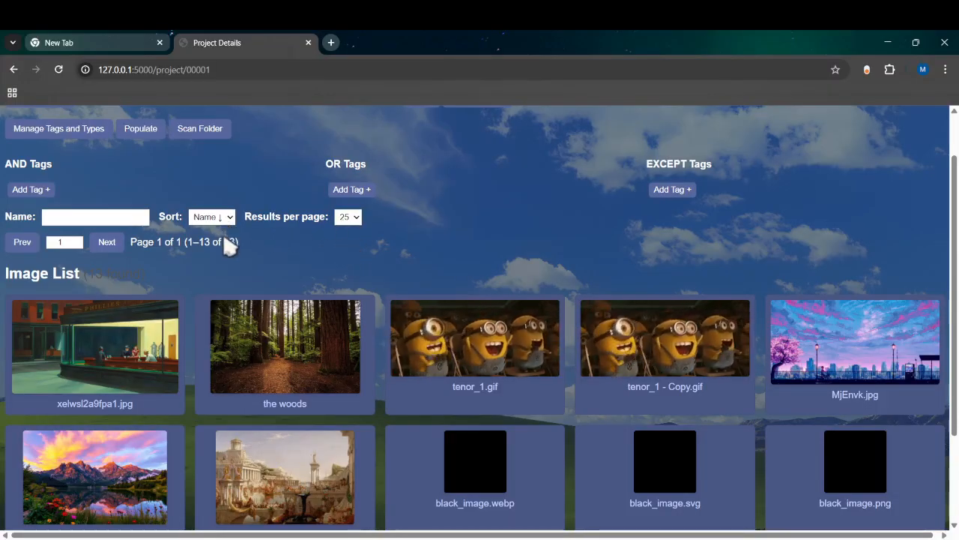
pyautogui.click(224, 241)
pyautogui.scroll(1, 509, 259)
pyautogui.scroll(-3, 526, 259)
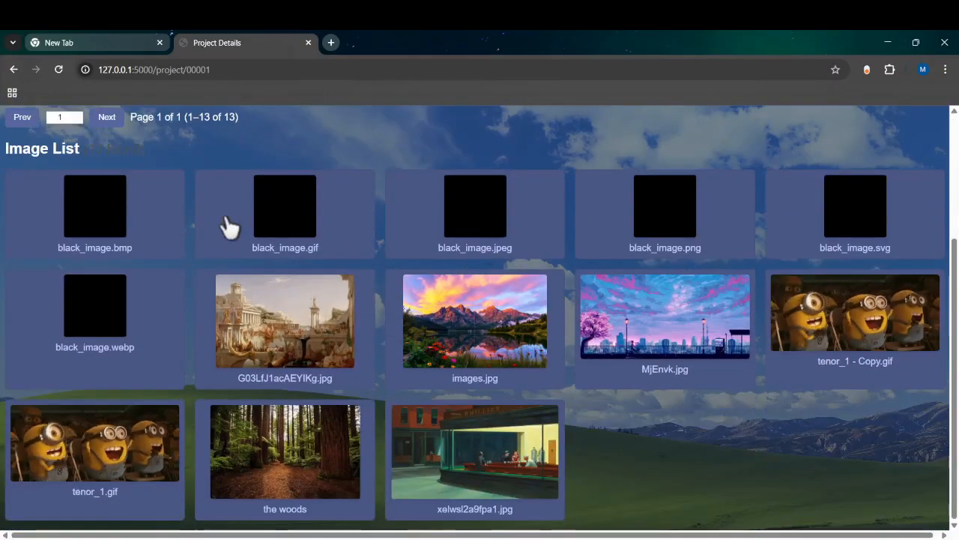
pyautogui.scroll(2, 217, 240)
# Open the details of black_image.bmp and set its description to "aiaiiauasnsjajksaksa".
pyautogui.click(66, 338)
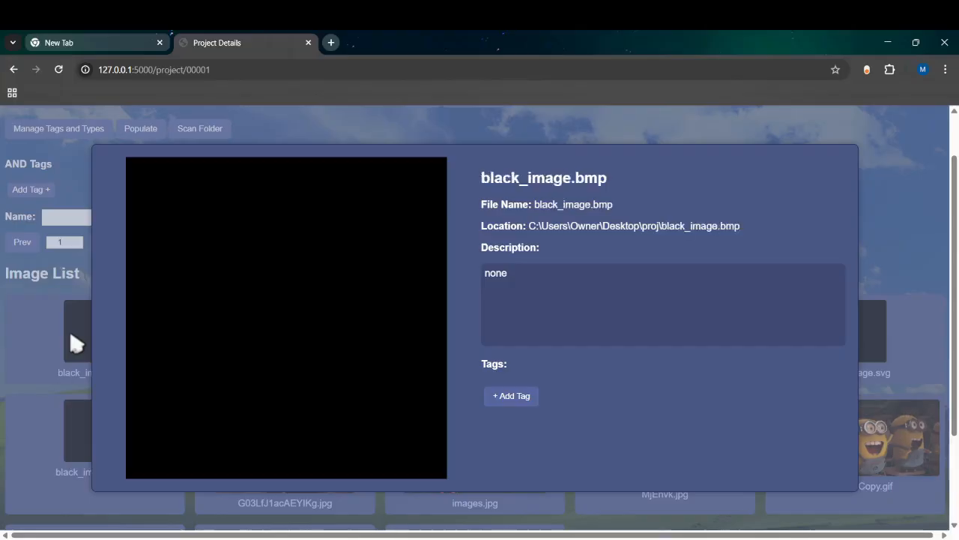
pyautogui.click(512, 324)
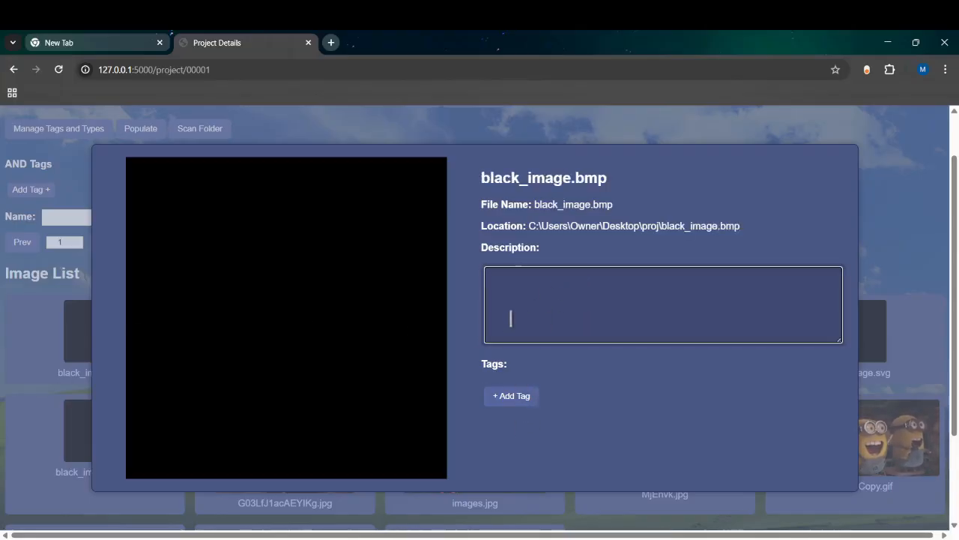
pyautogui.write('aiaiiauasnsjajksaksa')
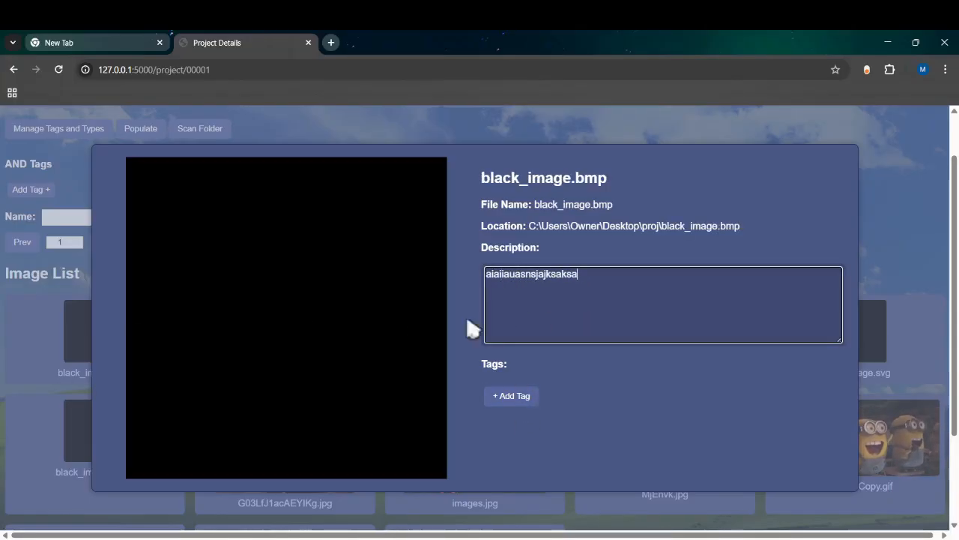
pyautogui.click(430, 328)
# Switch back and forth between the details of black_image.bmp and black_image.gif, and close them.
pyautogui.press('Right')
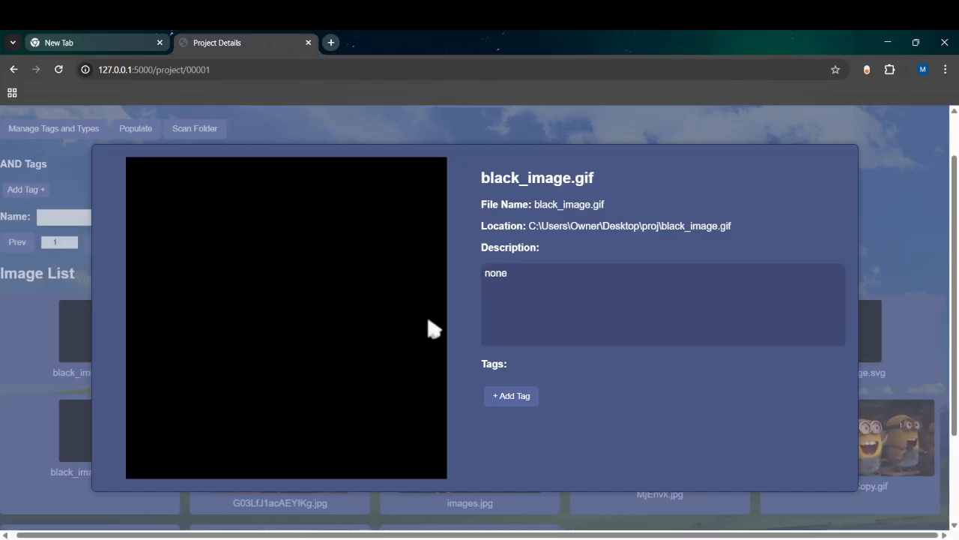
pyautogui.press('Left')
pyautogui.press('Right')
pyautogui.press('Left')
pyautogui.click(6, 353)
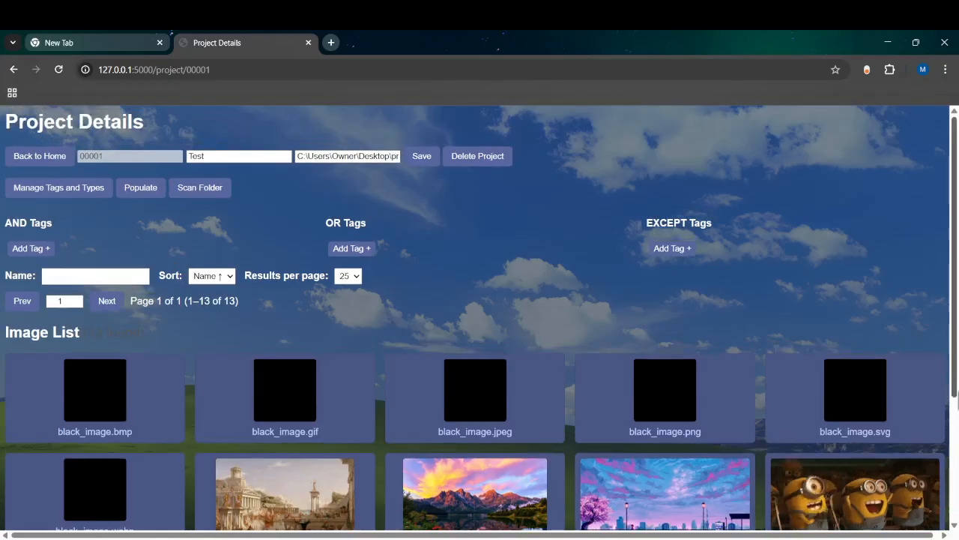
# Bring up the proj folder in File Explorer and place its window beside the image list.
pyautogui.scroll(-3, 540, 311)
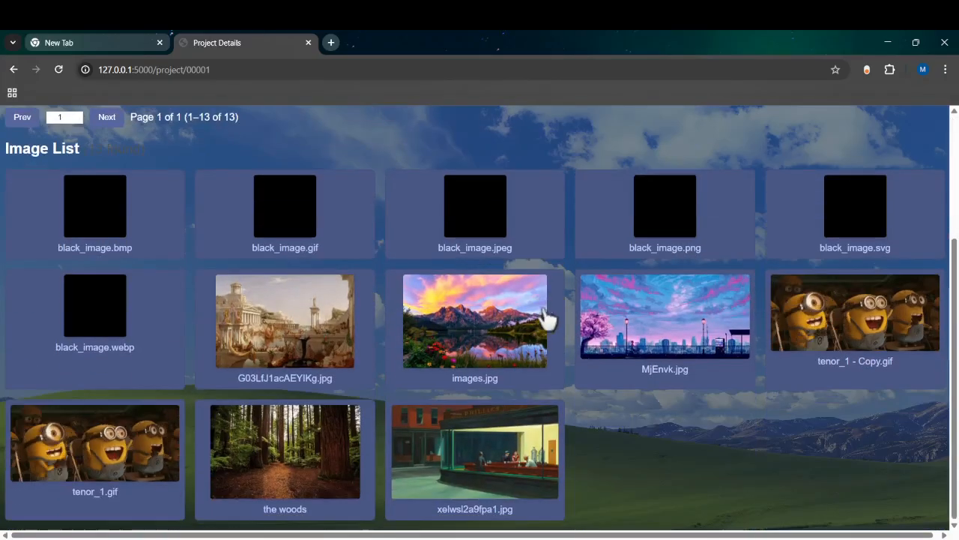
pyautogui.click(719, 539)
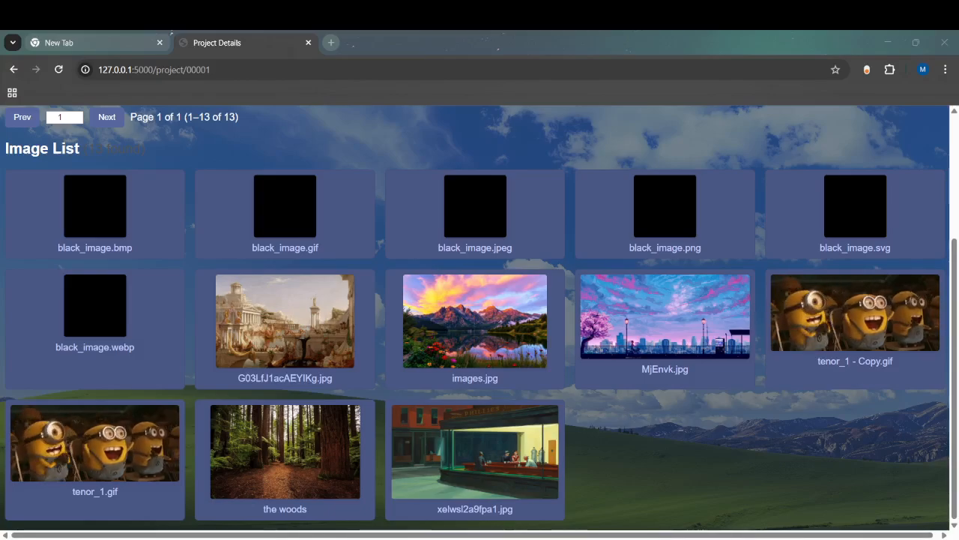
pyautogui.hotkey('alt', 'Tab')
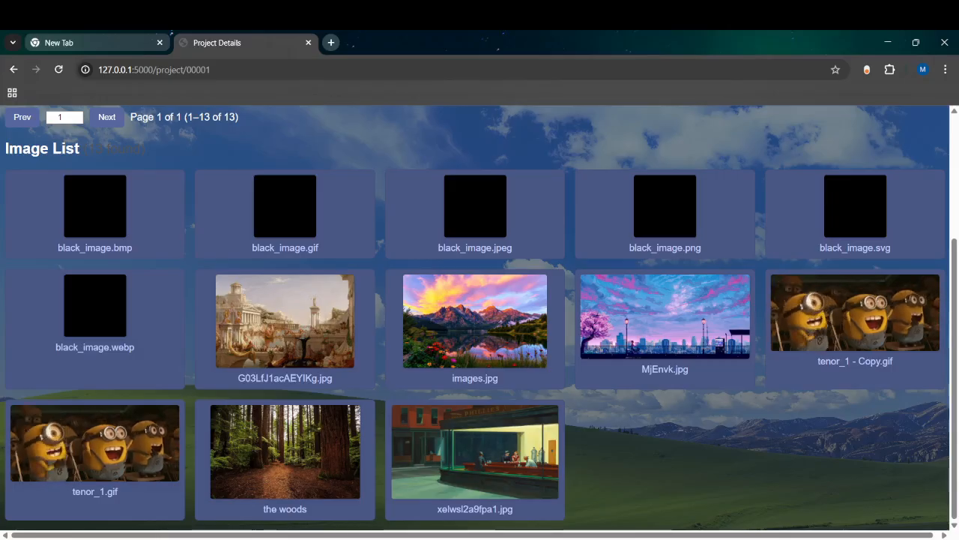
pyautogui.hotkey('alt', 'Tab')
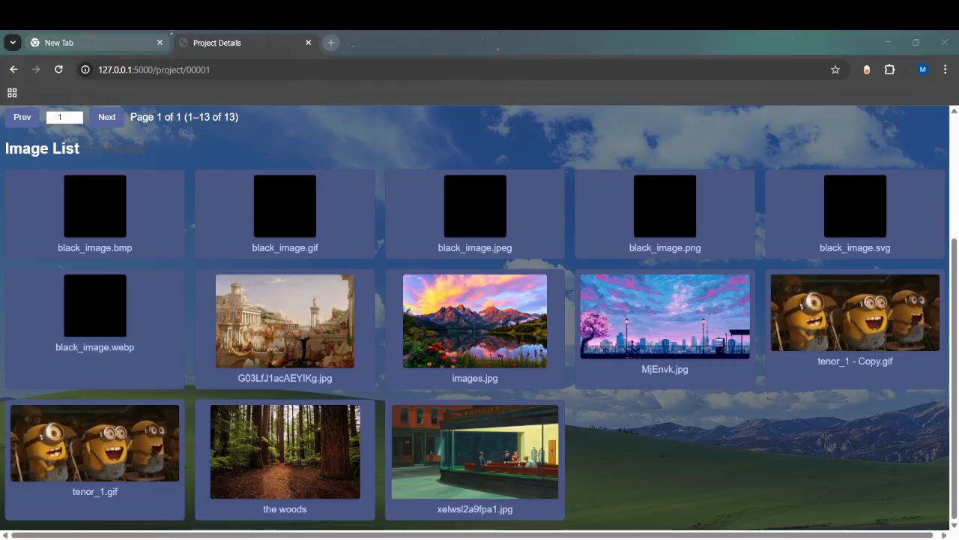
pyautogui.hotkey('alt', 'Tab')
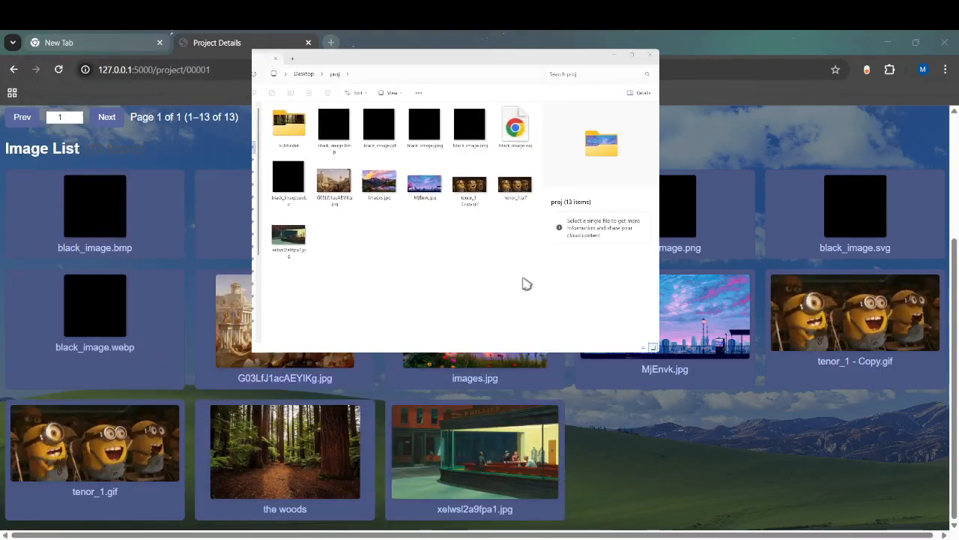
# Examine the proj folder's contents, selecting the subfolder, black_image.svg and finally all items.
pyautogui.click(589, 96)
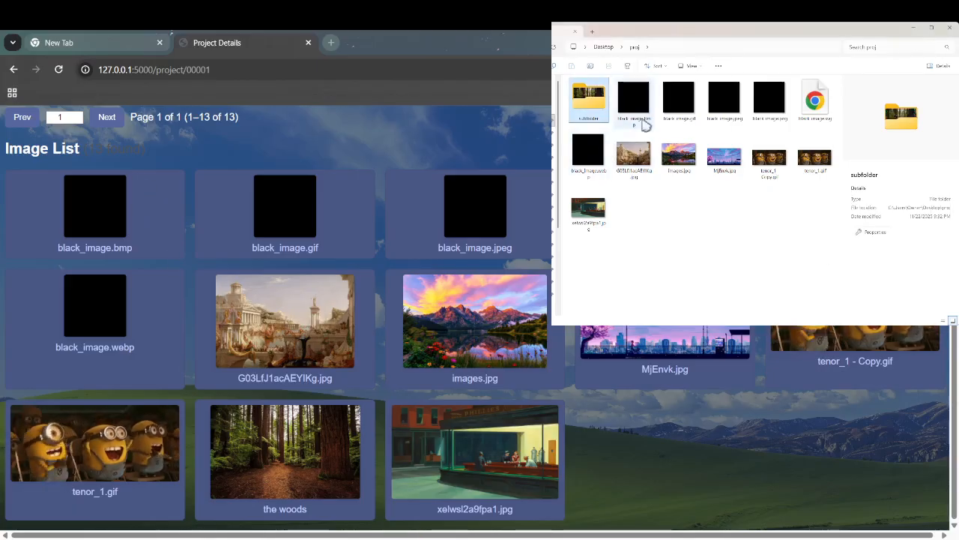
pyautogui.click(633, 196)
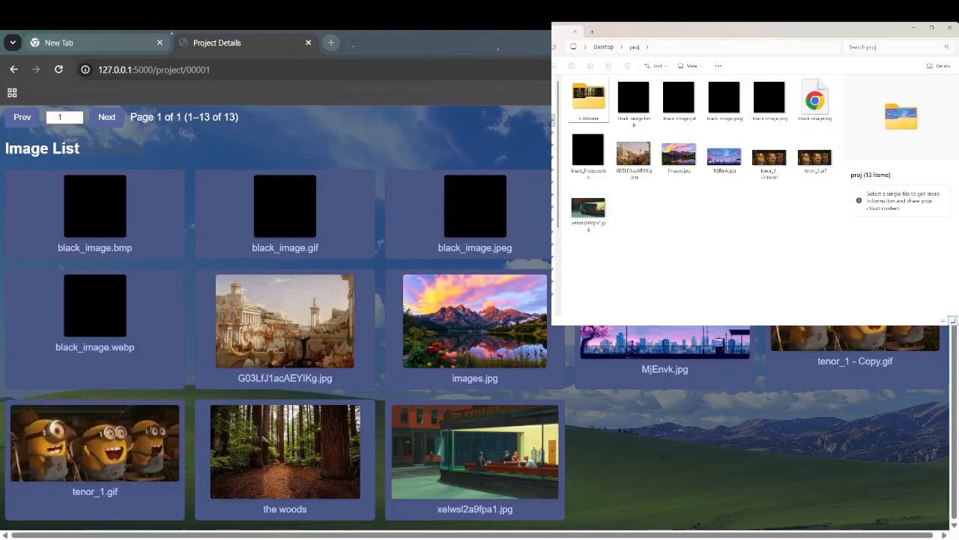
pyautogui.click(800, 114)
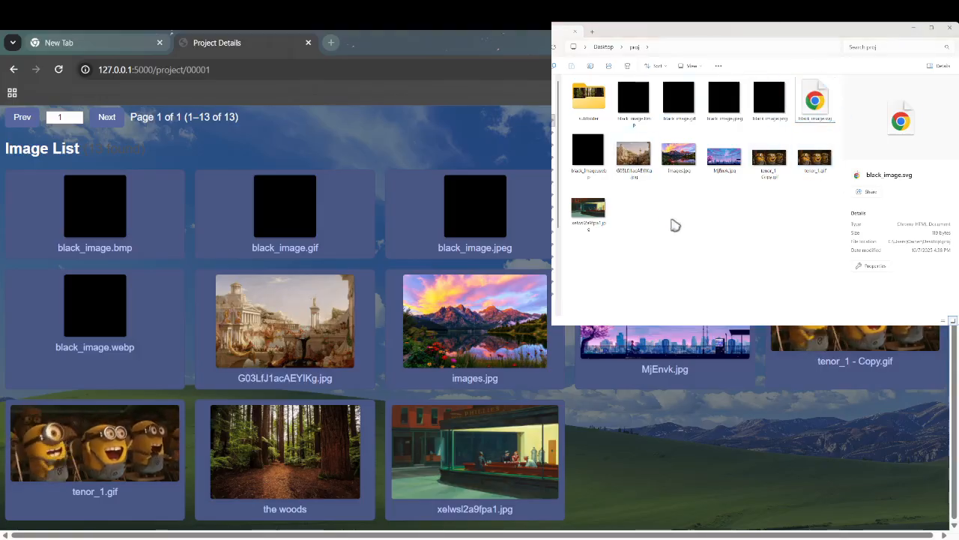
pyautogui.moveTo(670, 223); pyautogui.dragTo(614, 101)
pyautogui.moveTo(562, 285); pyautogui.dragTo(848, 68)
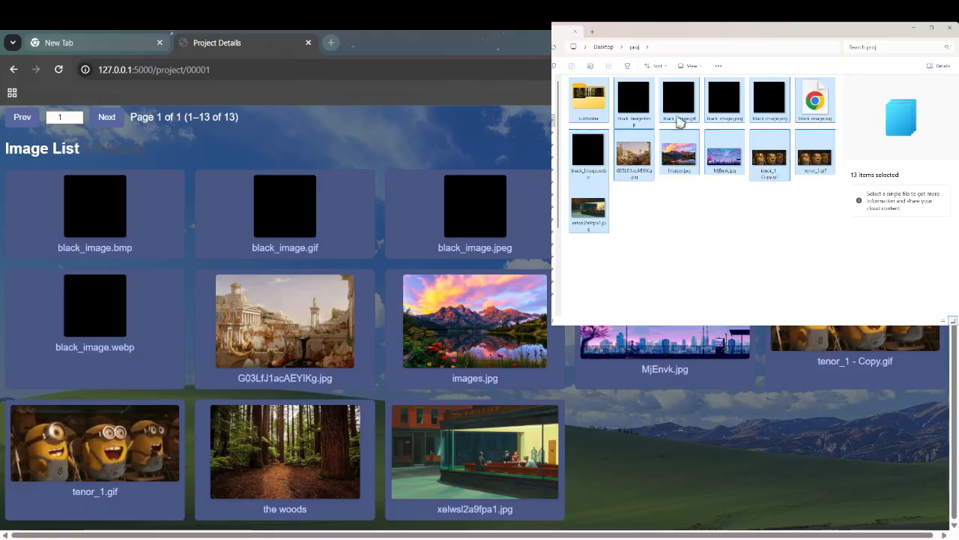
# Clear the selection and delete black_image.svg from the proj folder.
pyautogui.click(727, 230)
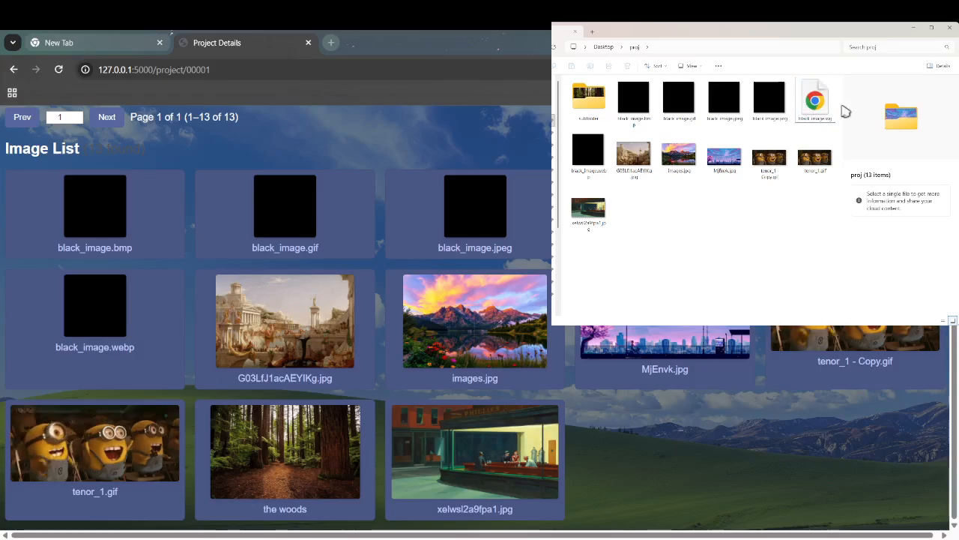
pyautogui.click(814, 97)
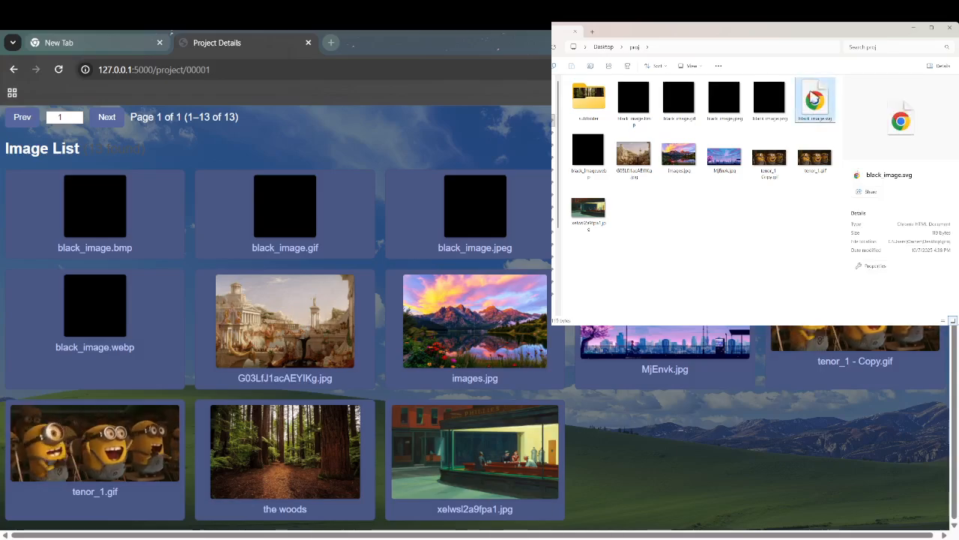
pyautogui.press('Delete')
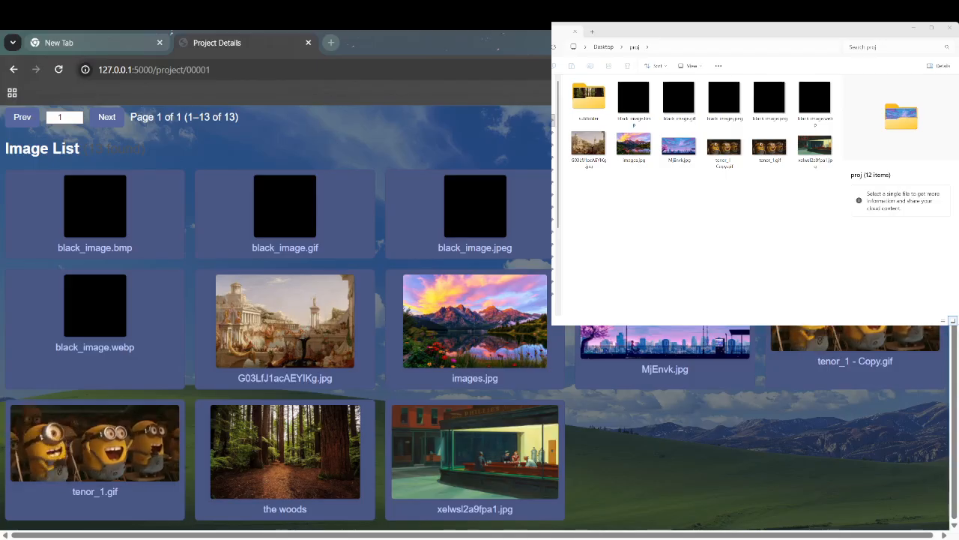
# Return to the project page in the browser, scan the project folder and highlight black_image.svg under the detected changes.
pyautogui.scroll(3, 399, 284)
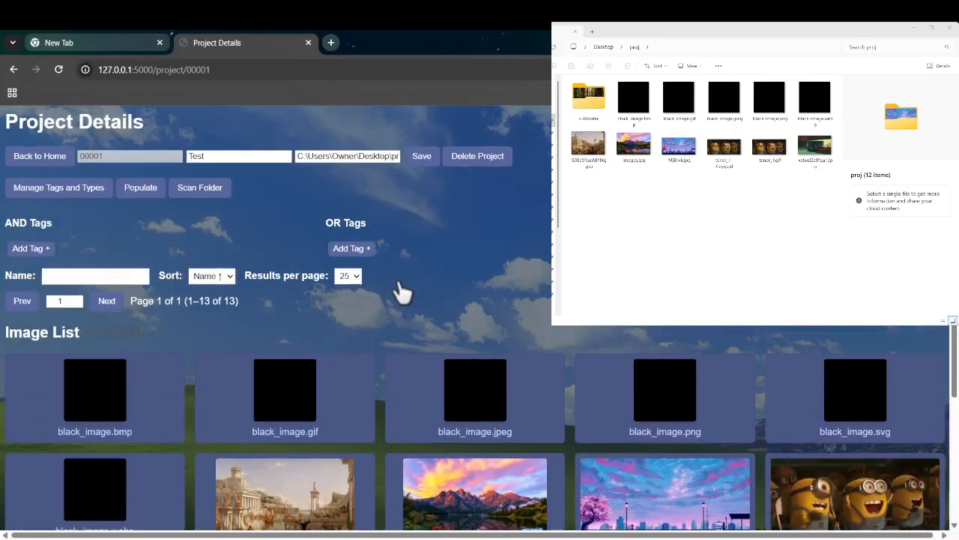
pyautogui.click(199, 192)
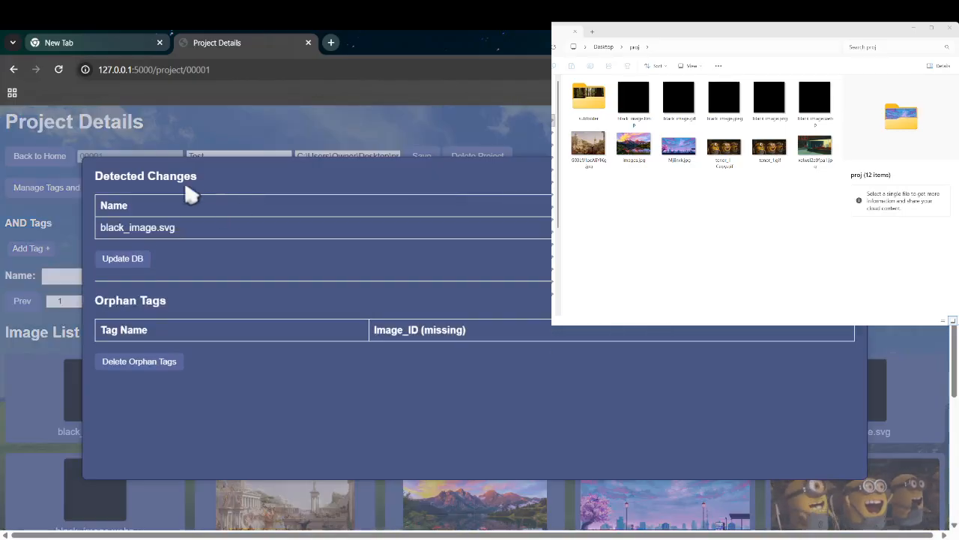
pyautogui.moveTo(94, 177); pyautogui.dragTo(214, 188)
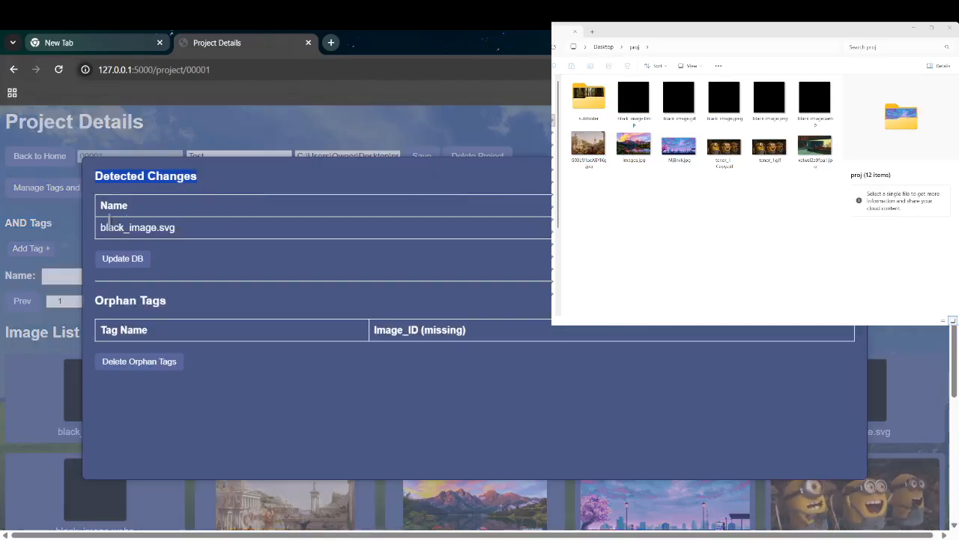
pyautogui.moveTo(100, 227); pyautogui.dragTo(186, 222)
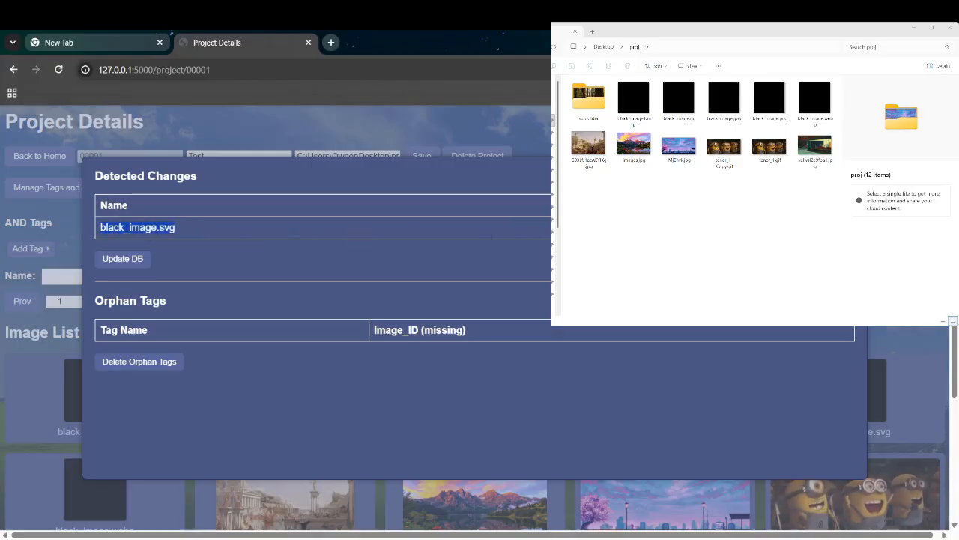
# Update the database with the detected removal of black_image.svg and dismiss the scan results.
pyautogui.click(173, 231)
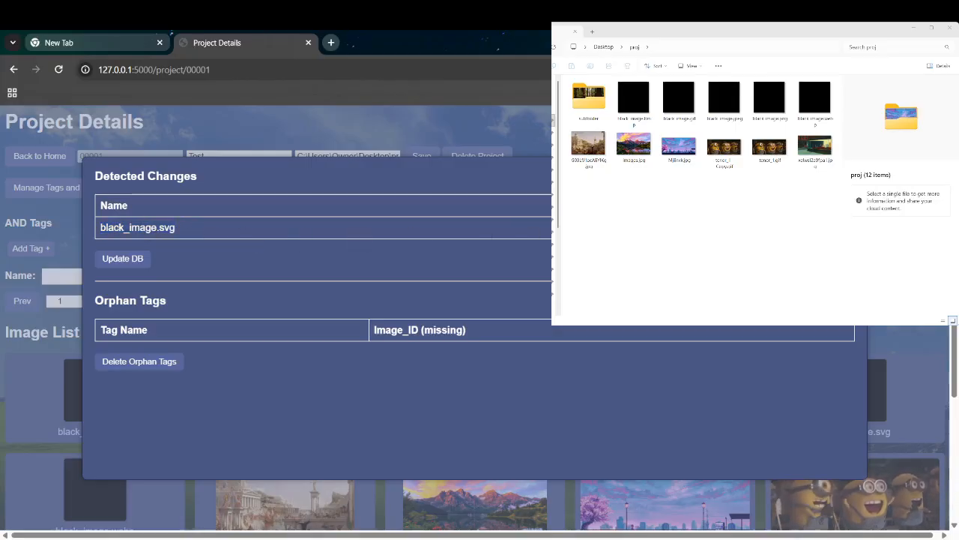
pyautogui.click(138, 259)
pyautogui.click(536, 176)
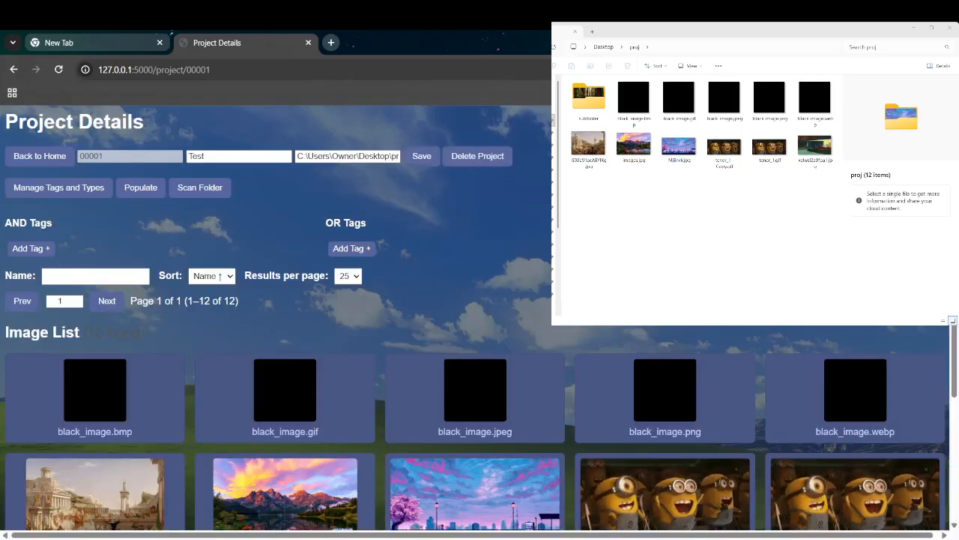
# Review the image list, restore the deleted black_image.svg in the proj folder and return to the project page.
pyautogui.scroll(-3, 504, 362)
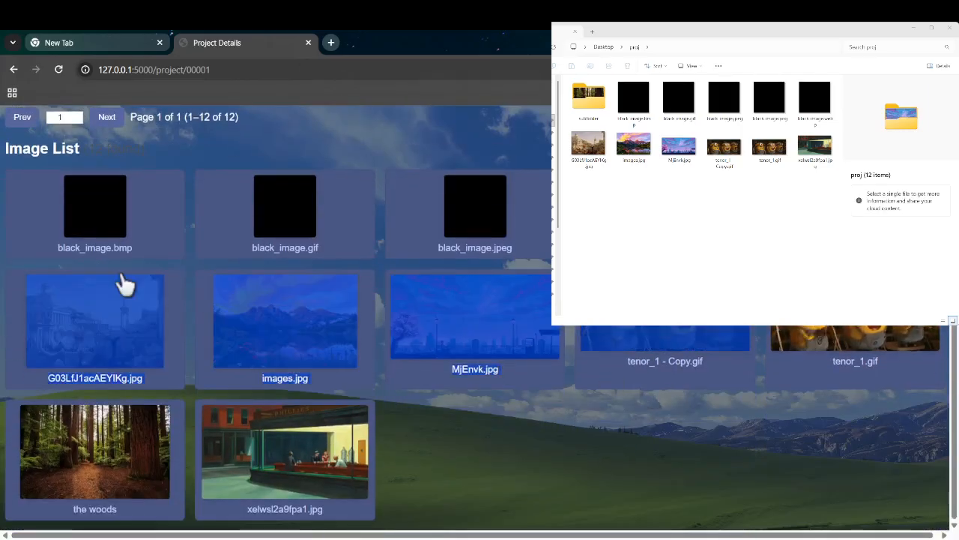
pyautogui.scroll(3, 733, 525)
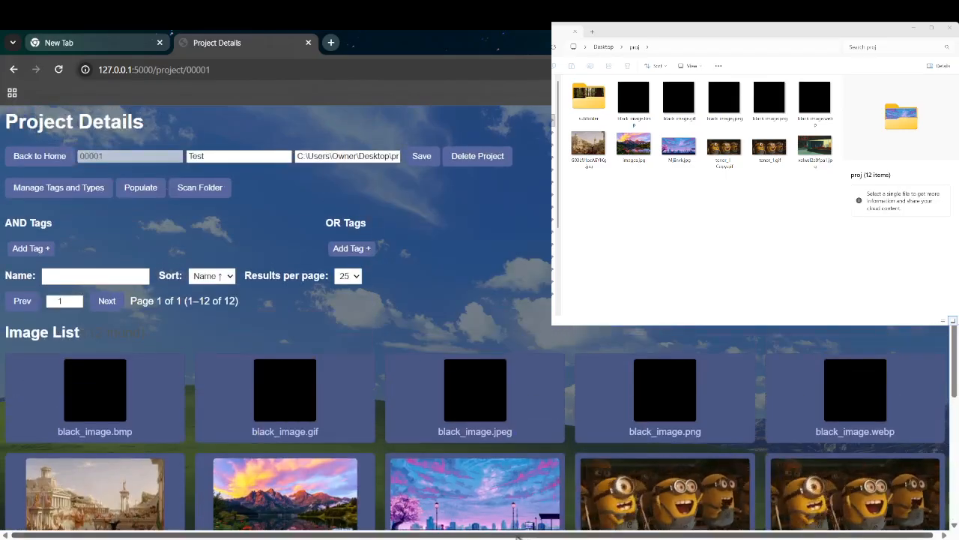
pyautogui.click(719, 240)
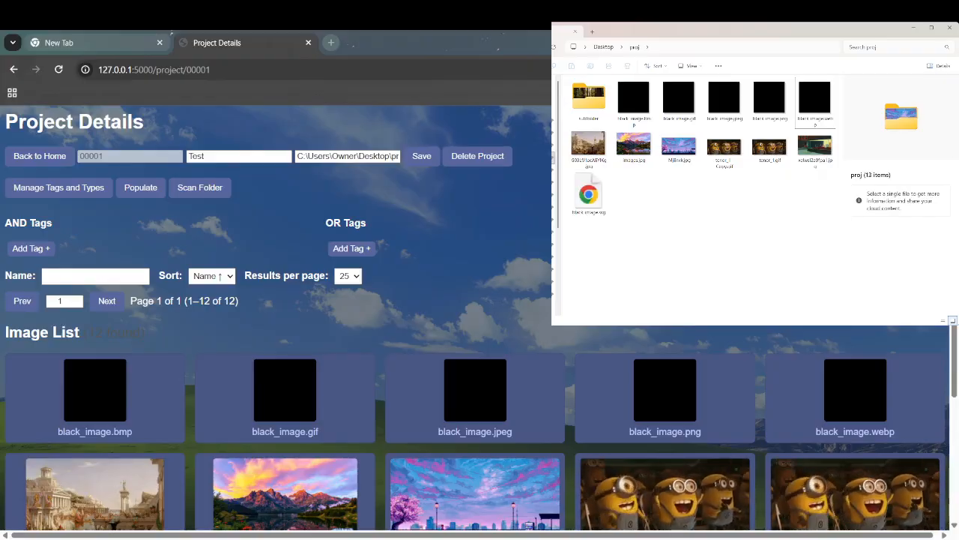
pyautogui.click(540, 299)
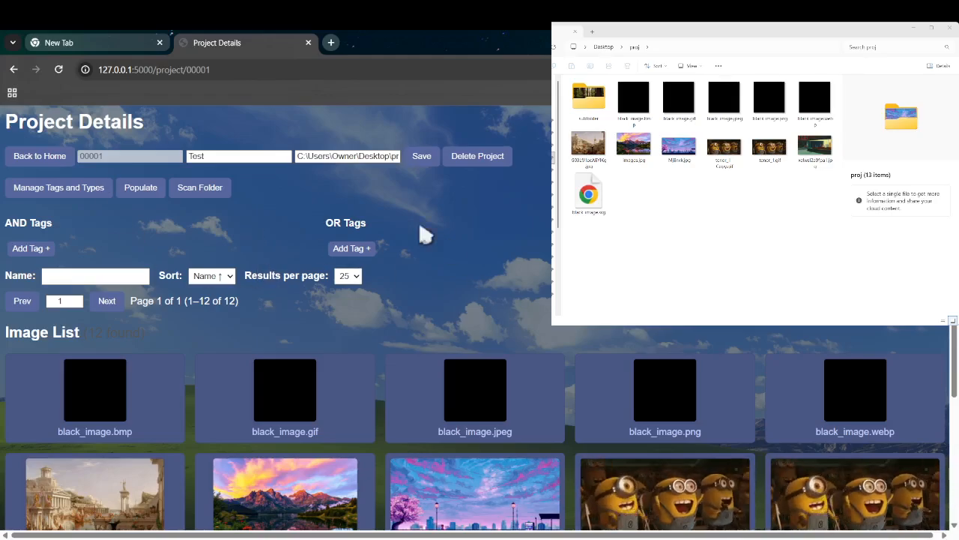
# Scan the project folder, move the file window clear of the results and update the database with the restored black_image.svg.
pyautogui.click(190, 189)
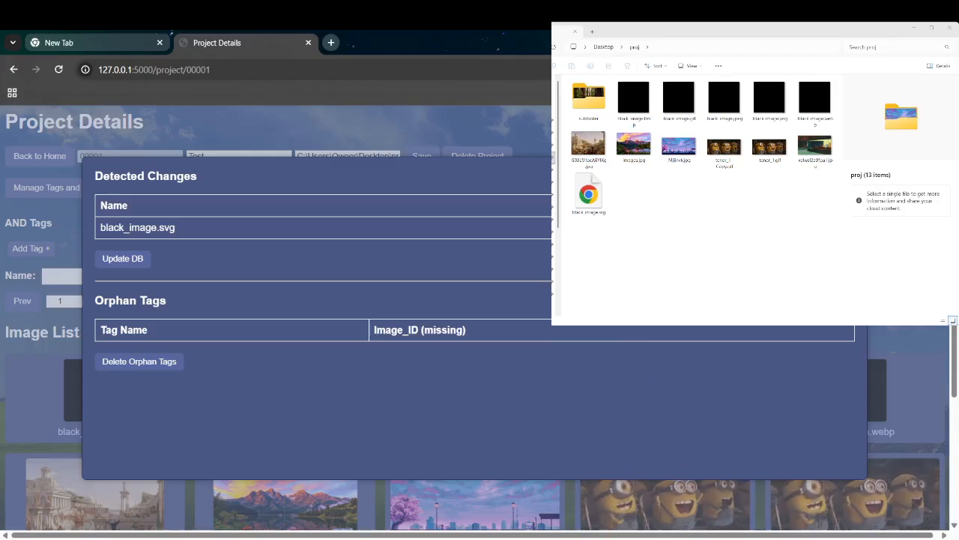
pyautogui.hotkey('alt', 'Tab')
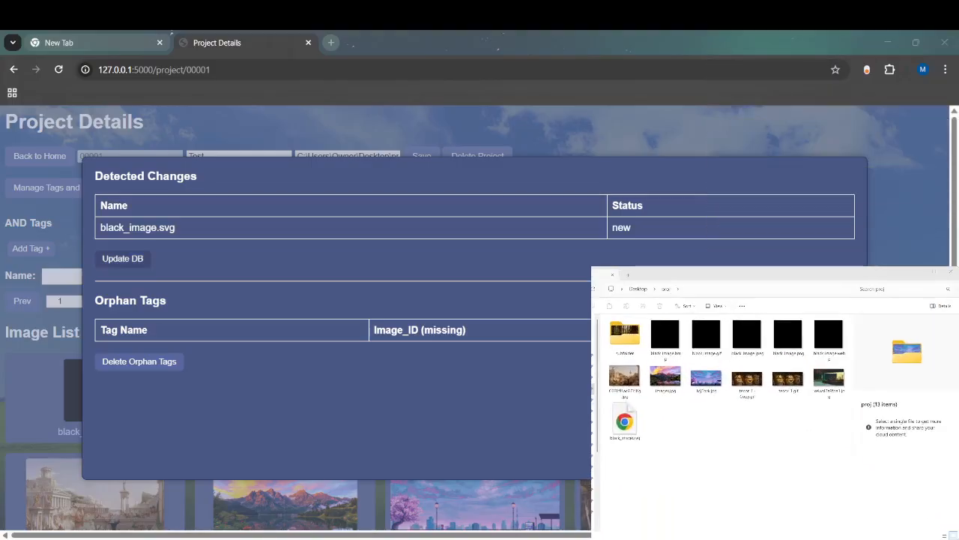
pyautogui.click(504, 262)
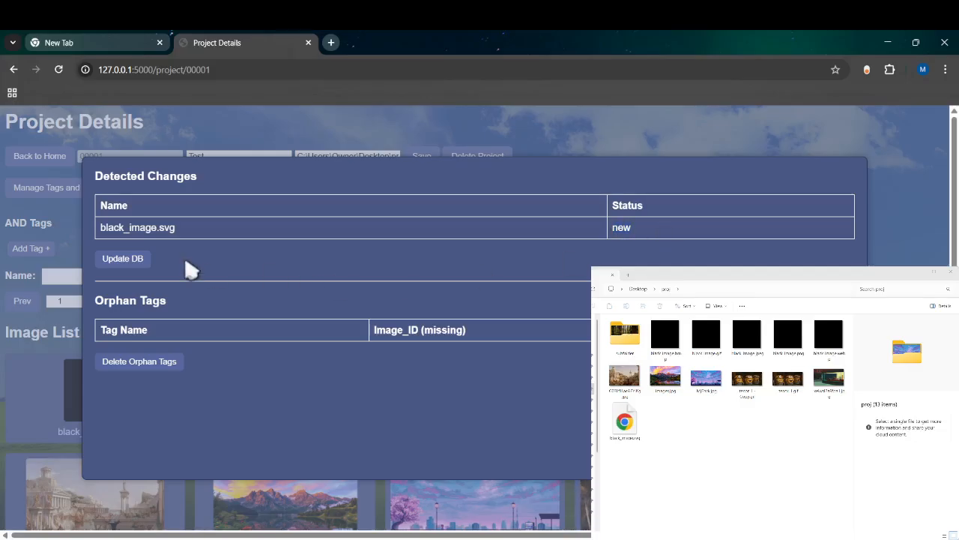
pyautogui.click(129, 259)
pyautogui.click(587, 148)
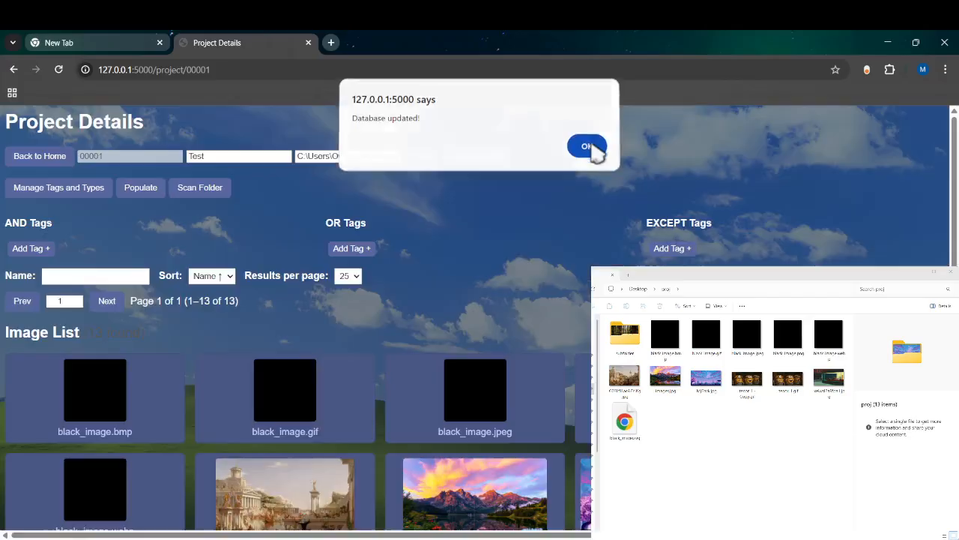
# Find black_image.svg in the image list, view its details and close them.
pyautogui.scroll(-3, 848, 209)
pyautogui.scroll(4, 480, 318)
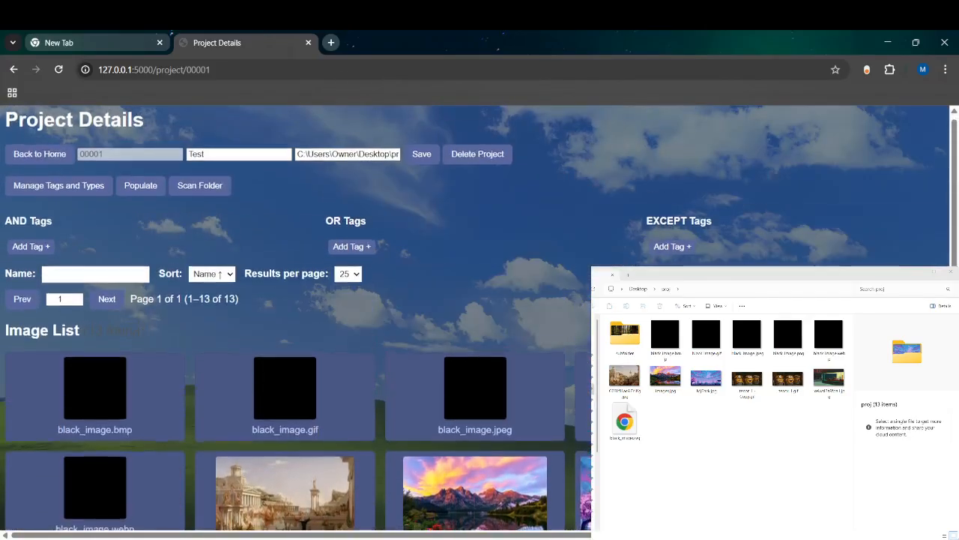
pyautogui.scroll(-4, 479, 319)
pyautogui.click(892, 212)
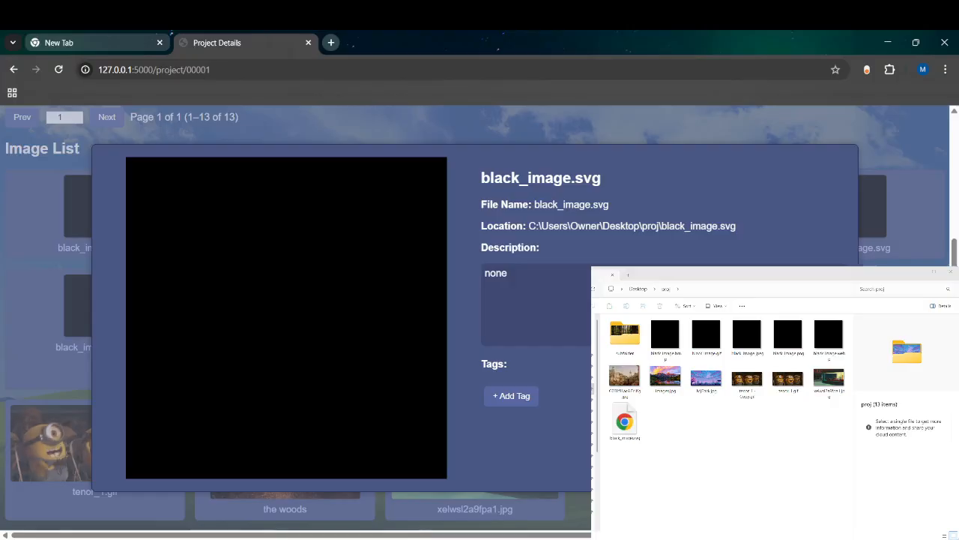
pyautogui.click(935, 315)
pyautogui.scroll(4, 576, 429)
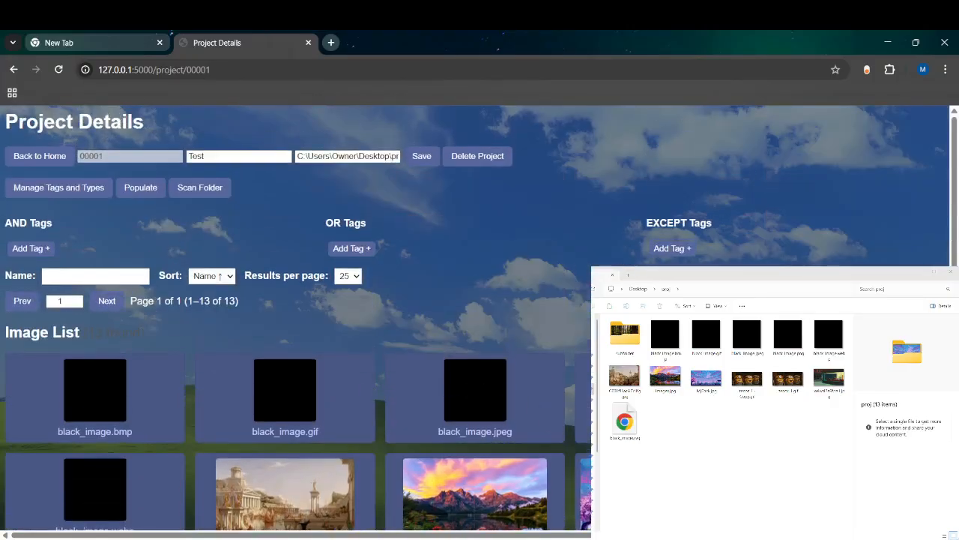
# Move xelwsl2a9fpa1.jpg from the proj folder into its subfolder.
pyautogui.click(828, 531)
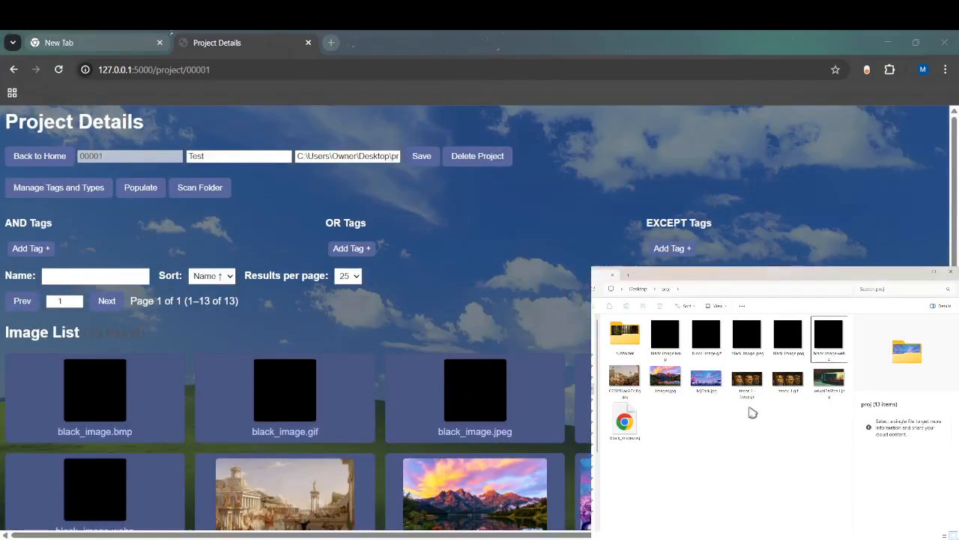
pyautogui.click(828, 383)
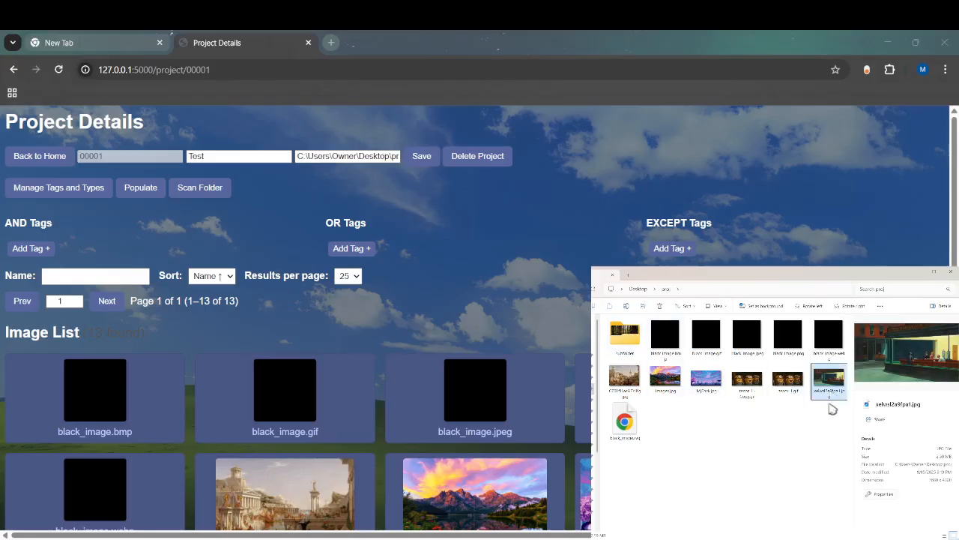
pyautogui.click(833, 422)
pyautogui.click(832, 388)
pyautogui.press('Delete')
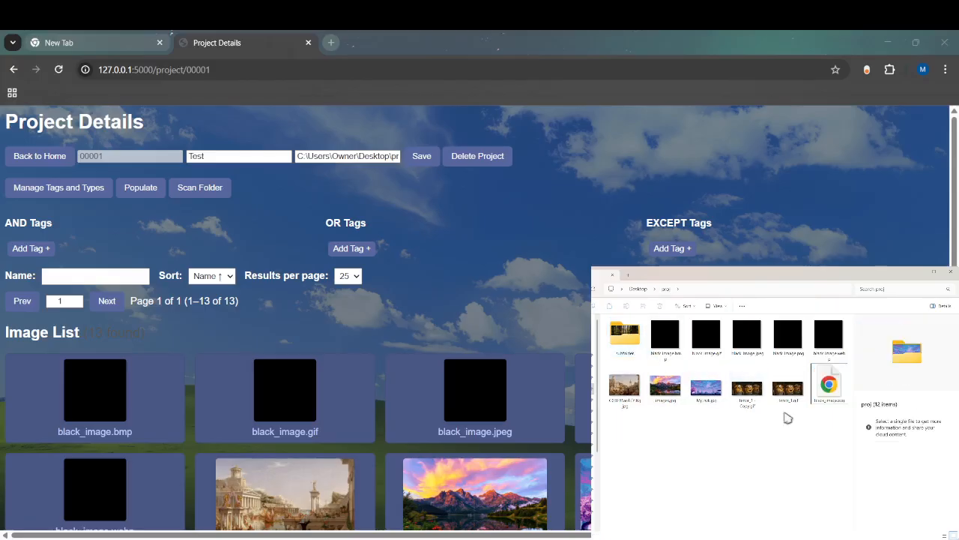
# Return to the project page, review the image list and highlight the project's folder path.
pyautogui.scroll(-3, 299, 337)
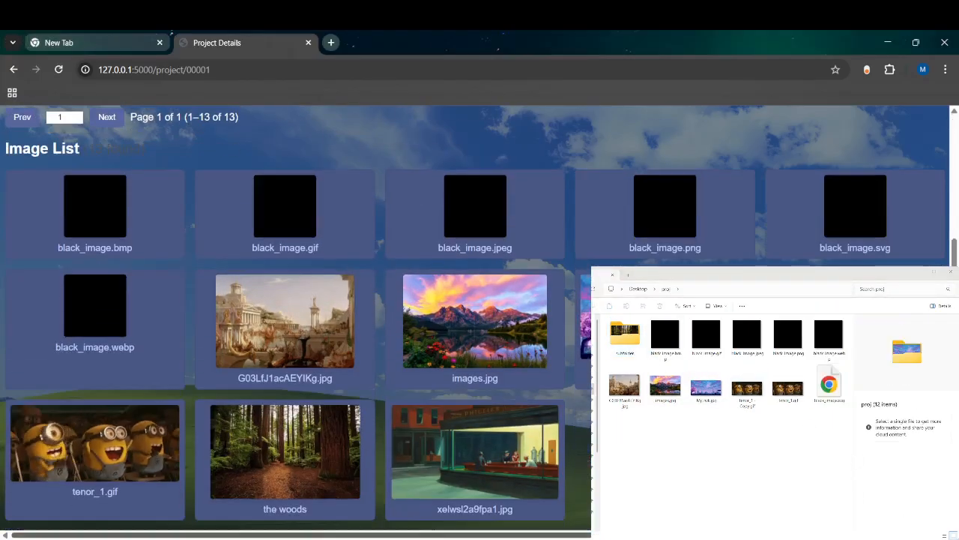
pyautogui.hotkey('alt', 'Tab')
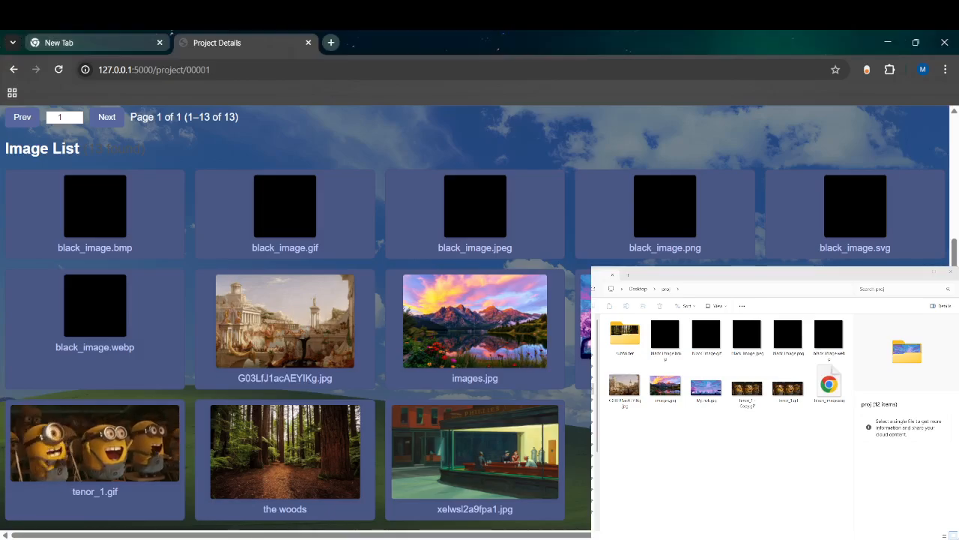
pyautogui.scroll(3, 524, 472)
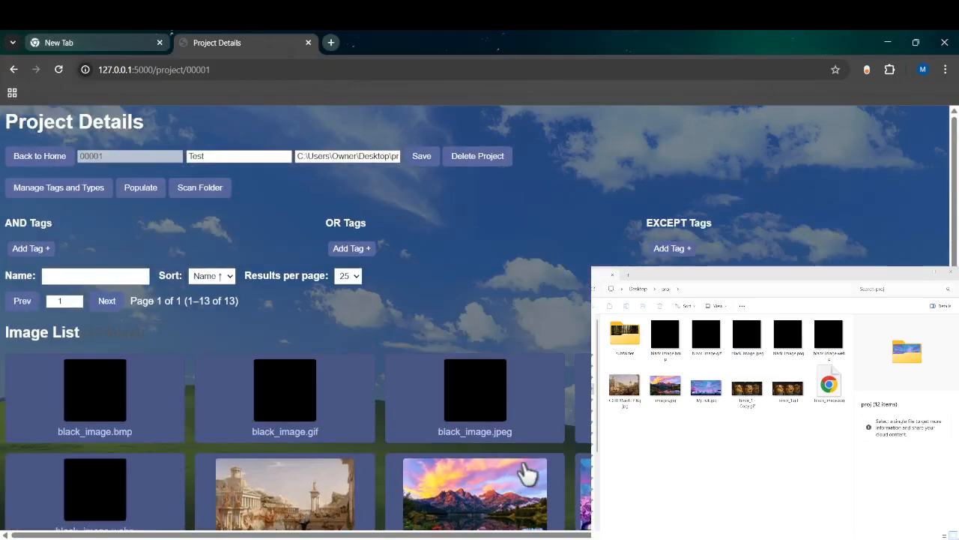
pyautogui.tripleClick(342, 156)
pyautogui.click(324, 156)
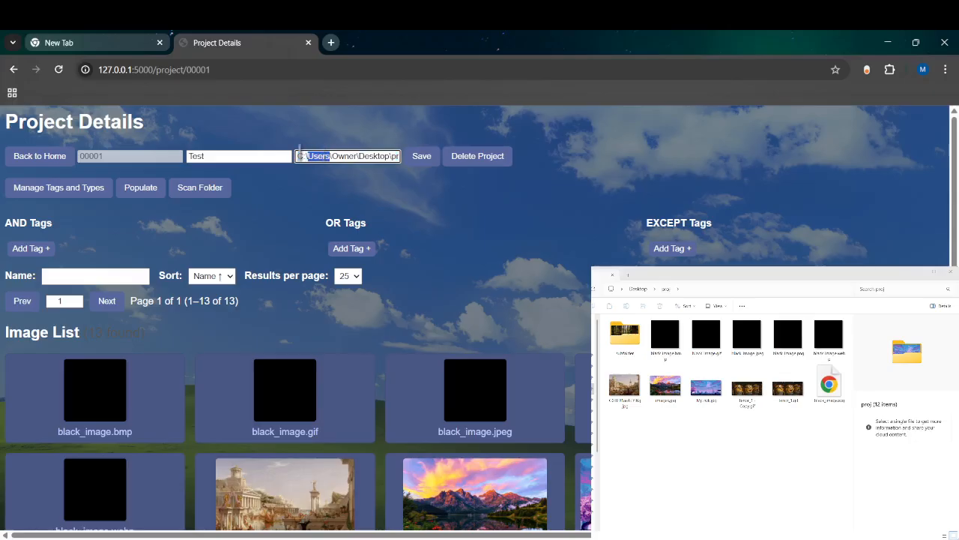
pyautogui.moveTo(299, 152); pyautogui.dragTo(476, 176)
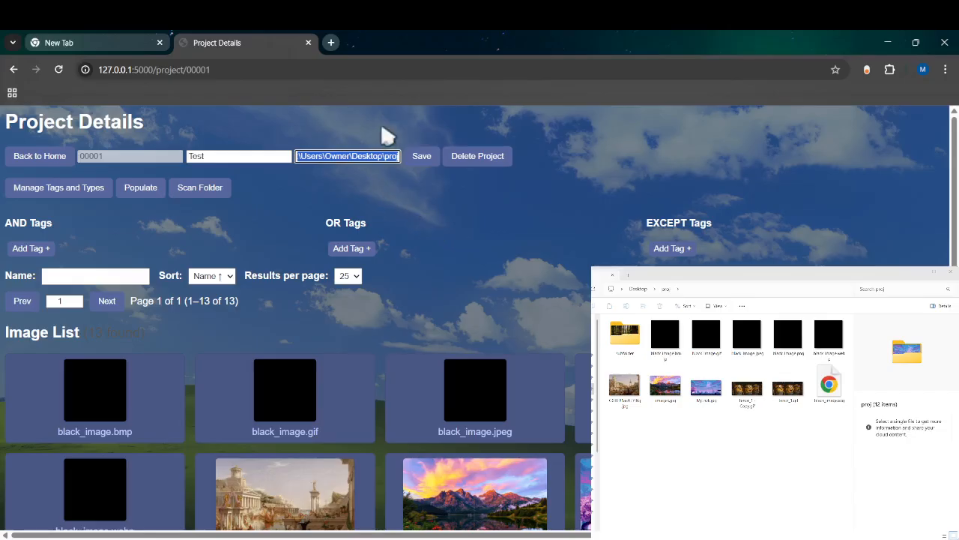
pyautogui.doubleClick(388, 154)
# View the details of xelwsl2a9fpa1.jpg from the image list and close them.
pyautogui.scroll(-3, 536, 311)
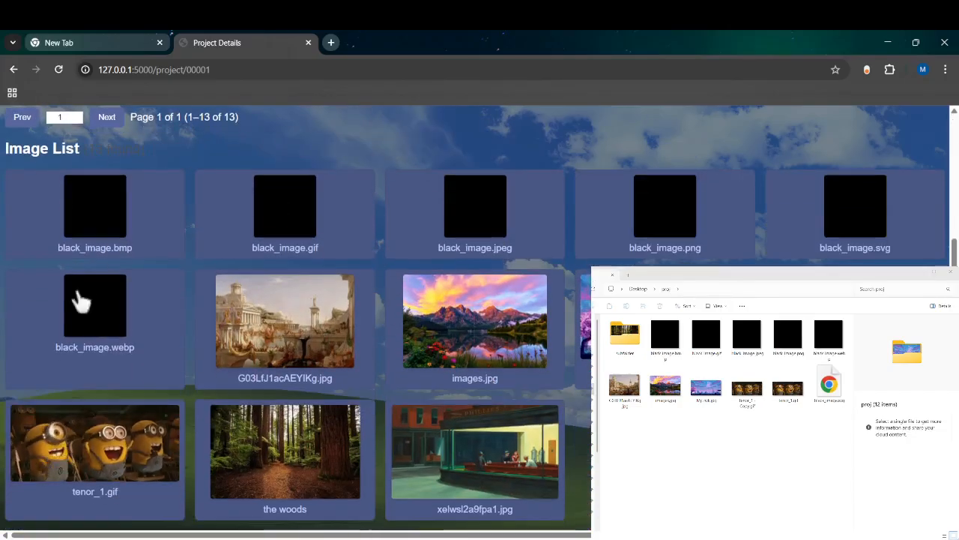
pyautogui.click(438, 472)
pyautogui.press('Escape')
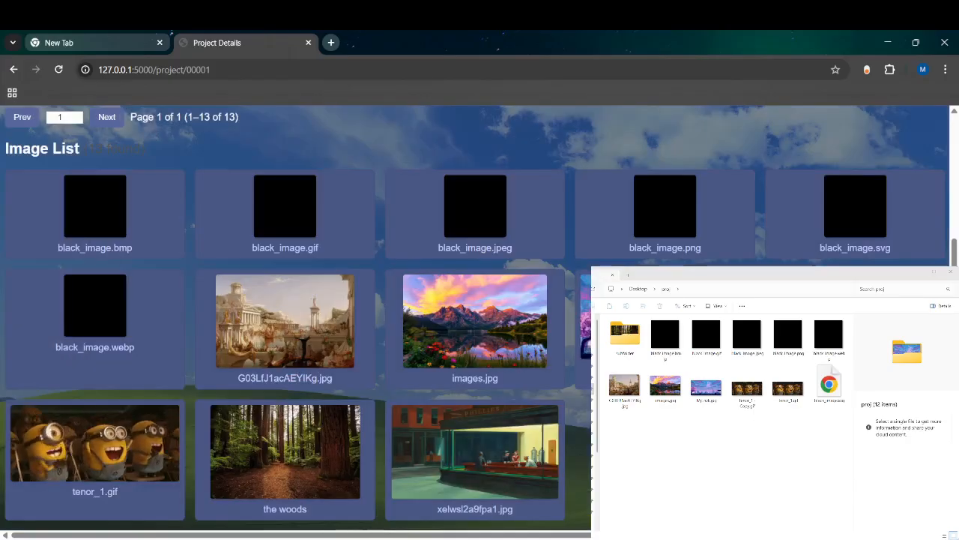
pyautogui.scroll(3, 456, 217)
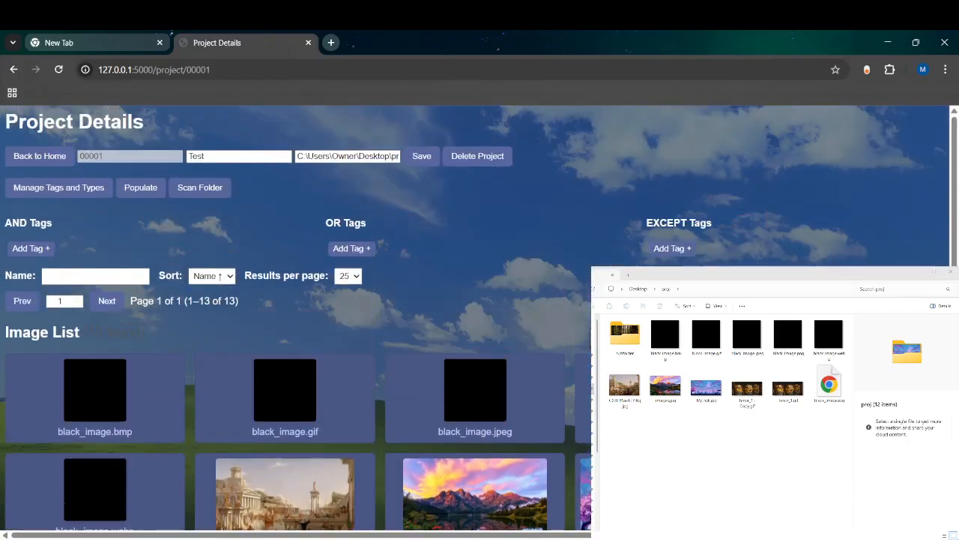
# Scan the project folder, examine the status of xelwsl2a9fpa1.jpg and close the results without updating the database.
pyautogui.click(201, 188)
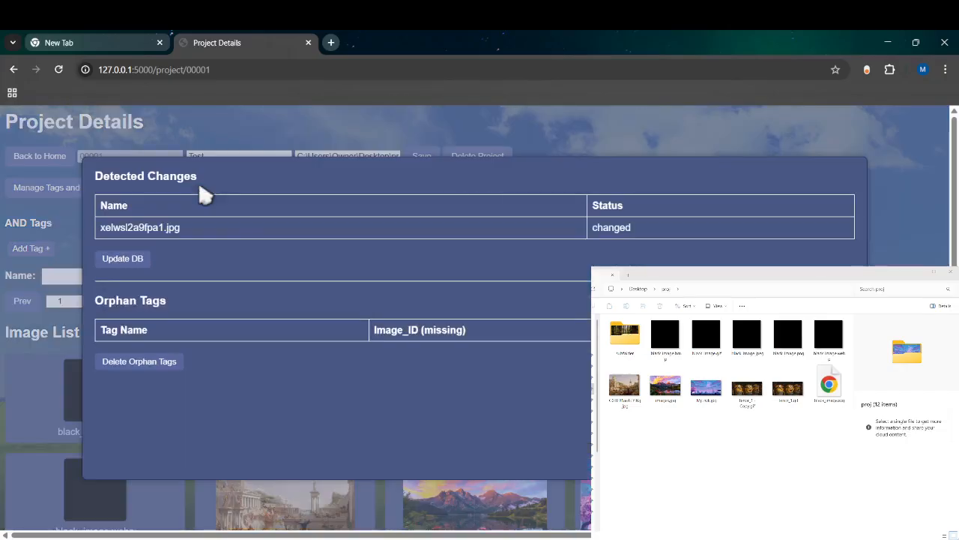
pyautogui.click(612, 228)
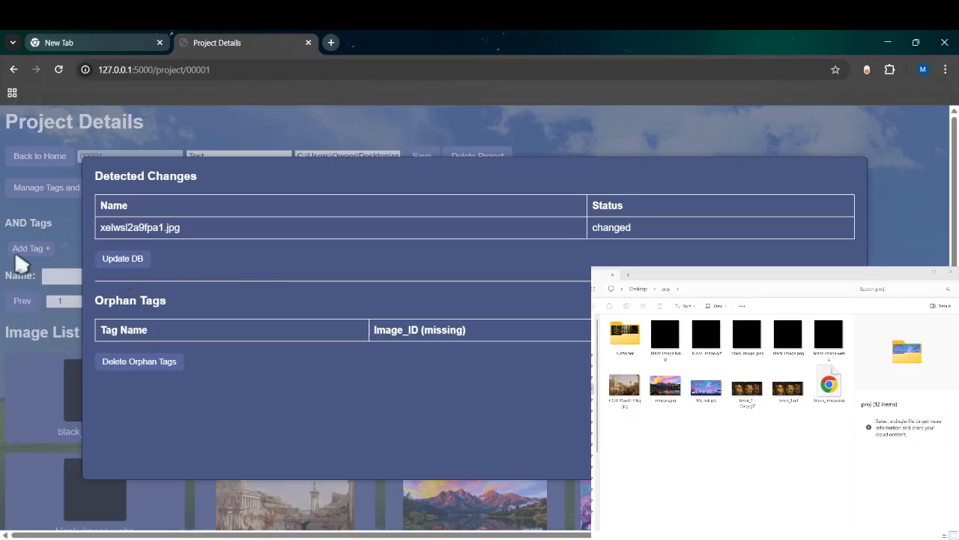
pyautogui.click(45, 222)
# Reload the project page, view the details of xelwsl2a9fpa1.jpg, highlight proj in its location path and close the details.
pyautogui.scroll(-3, 483, 435)
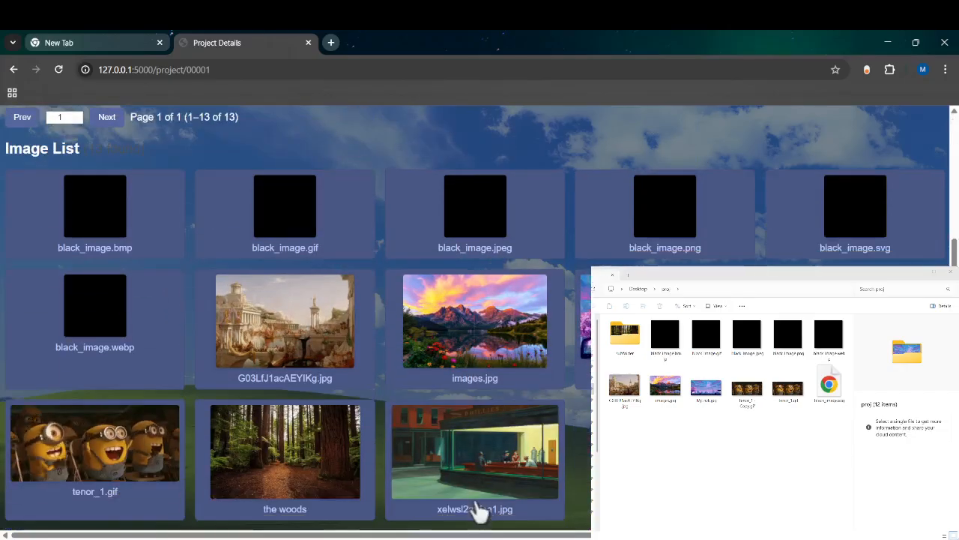
pyautogui.press('F5')
pyautogui.hotkey('ctrl', 'F5')
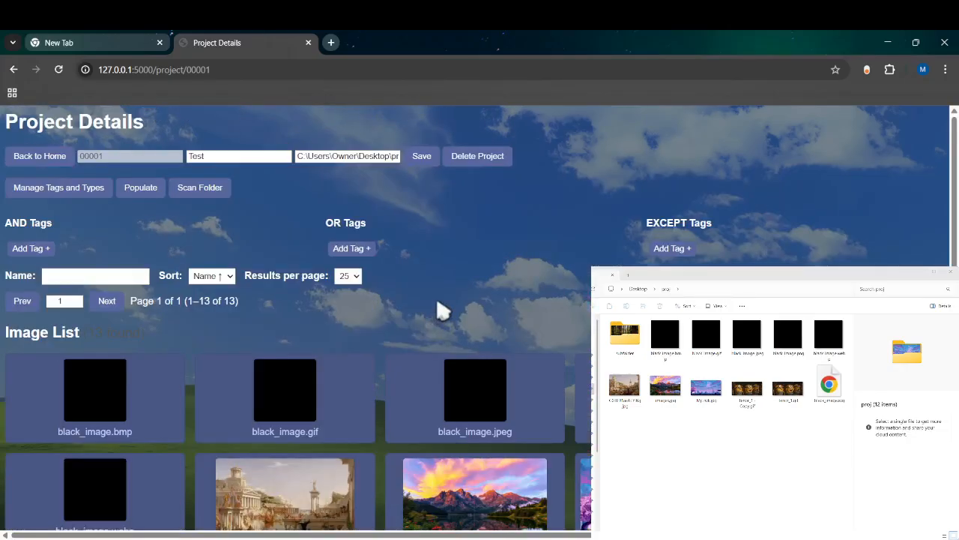
pyautogui.click(498, 450)
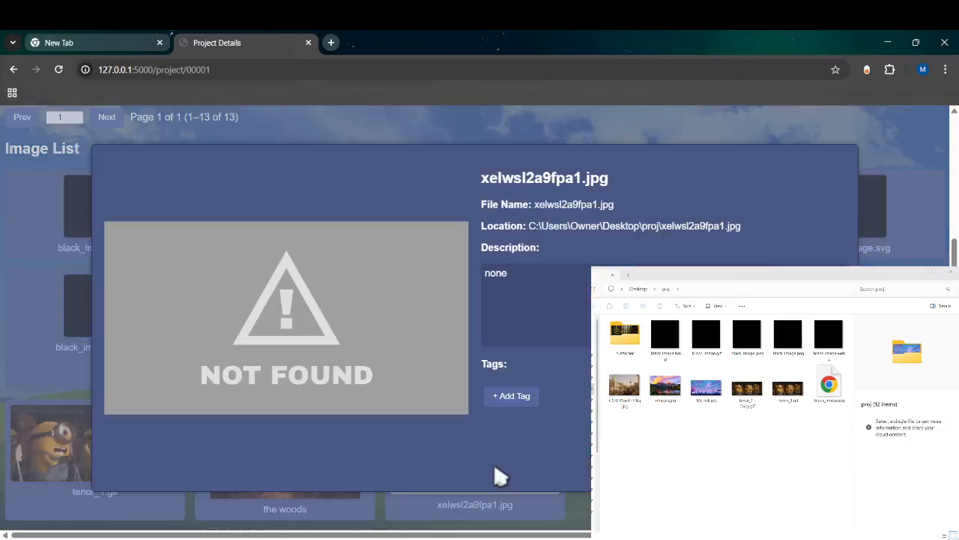
pyautogui.moveTo(661, 226); pyautogui.dragTo(755, 229)
pyautogui.doubleClick(646, 226)
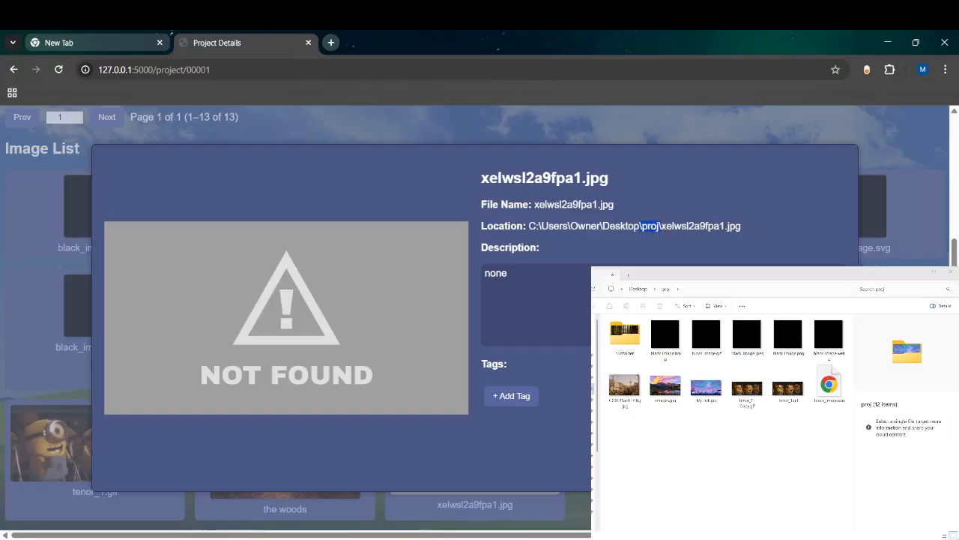
pyautogui.press('Escape')
# Rescan the project folder and update the database with the new location of xelwsl2a9fpa1.jpg.
pyautogui.scroll(5, 548, 305)
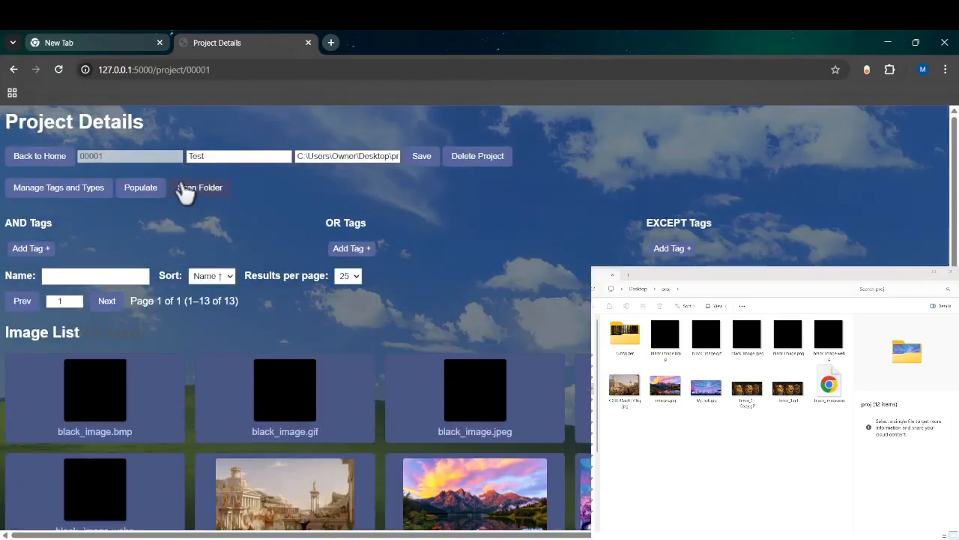
pyautogui.click(191, 189)
pyautogui.click(142, 262)
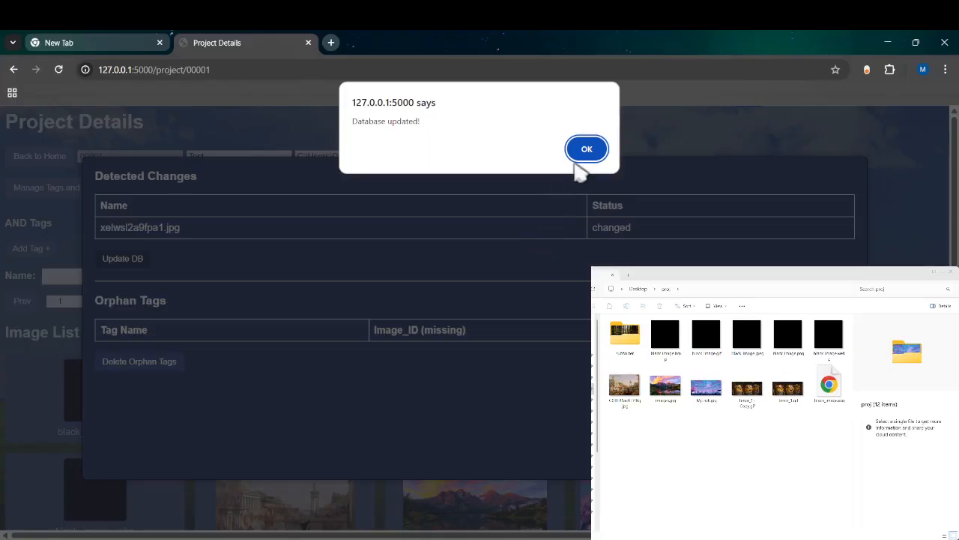
pyautogui.click(581, 153)
# Reopen the details of xelwsl2a9fpa1.jpg, highlight the subfolder in its location path and close the details.
pyautogui.scroll(-2, 565, 210)
pyautogui.click(476, 508)
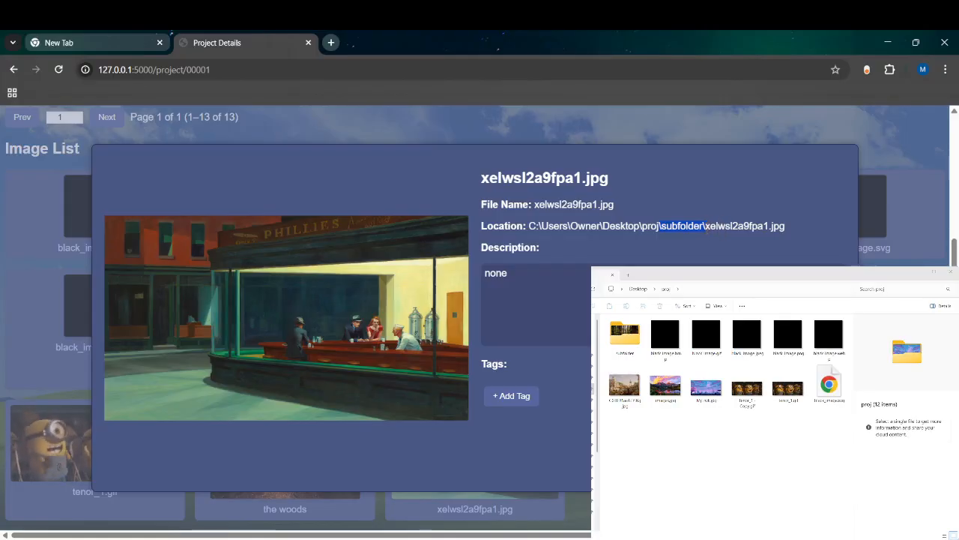
pyautogui.press('Escape')
pyautogui.scroll(3, 259, 324)
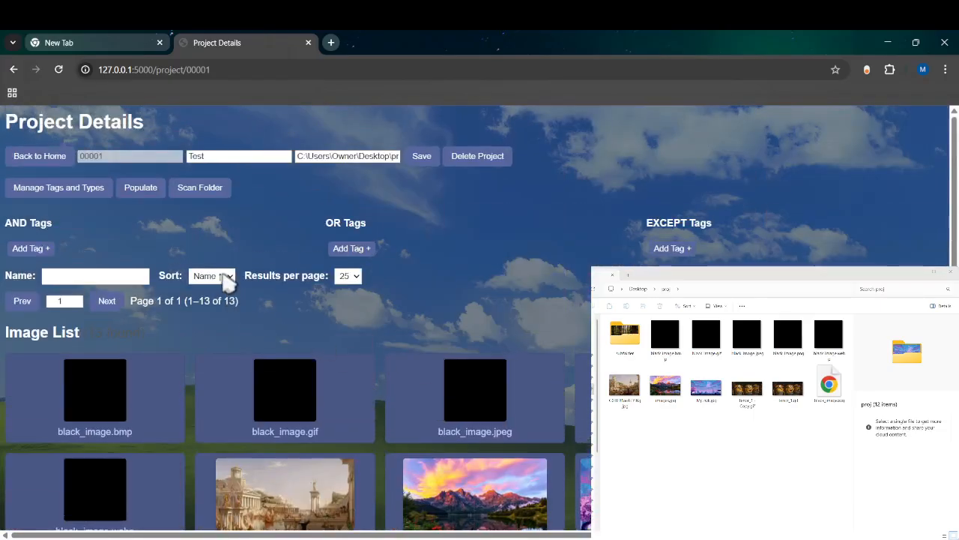
# Open the tag and type manager, look through its Tags and Types views and close it.
pyautogui.click(84, 192)
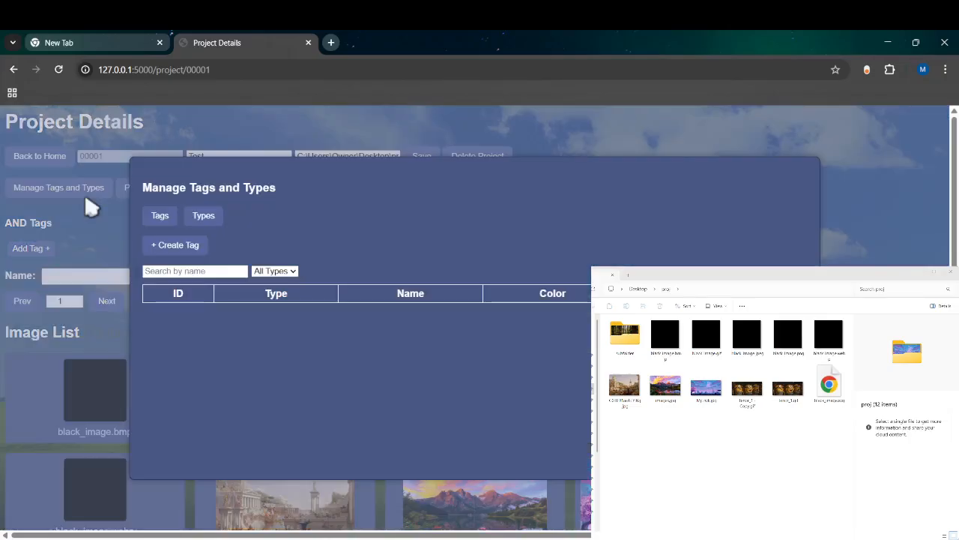
pyautogui.click(189, 218)
pyautogui.click(165, 221)
pyautogui.click(196, 219)
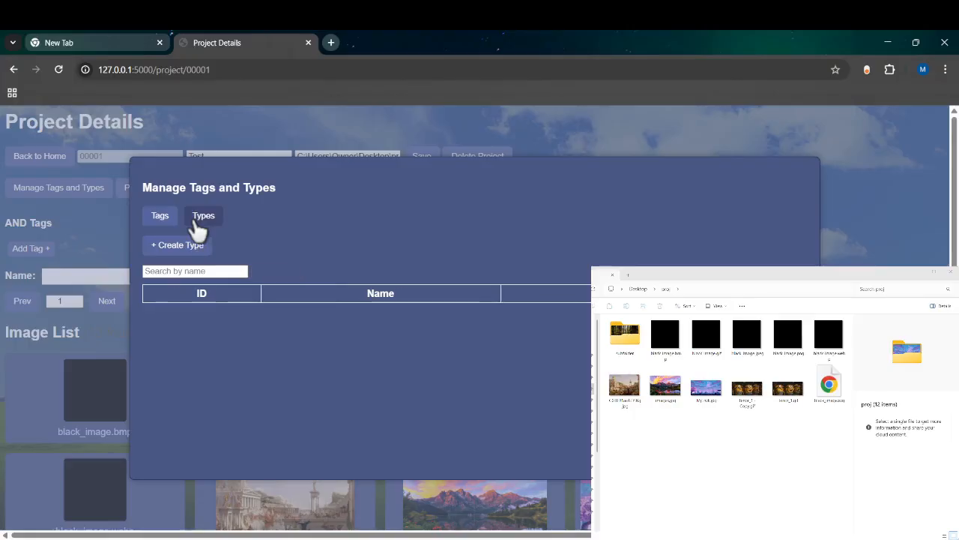
pyautogui.click(96, 251)
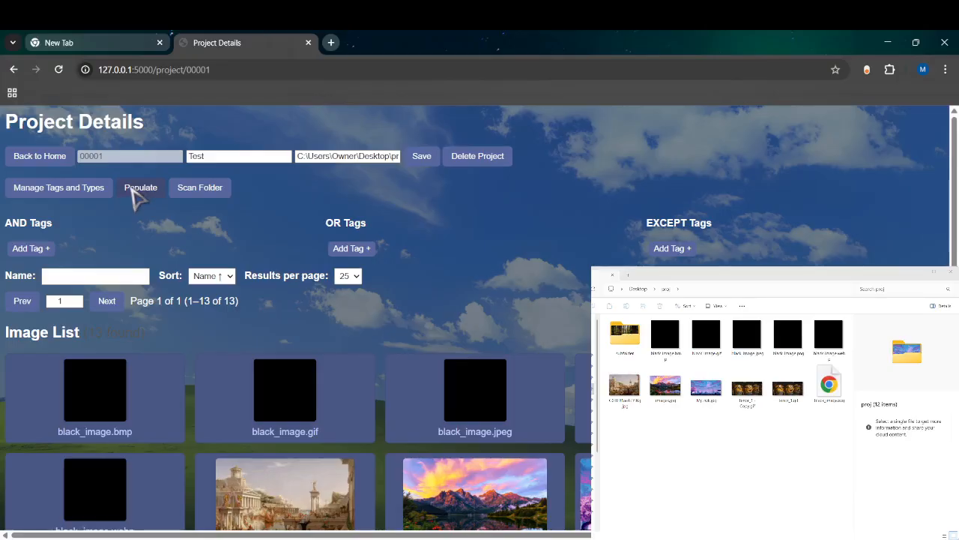
# Scan the project folder for changes.
pyautogui.scroll(-1, 311, 252)
pyautogui.scroll(1, 378, 306)
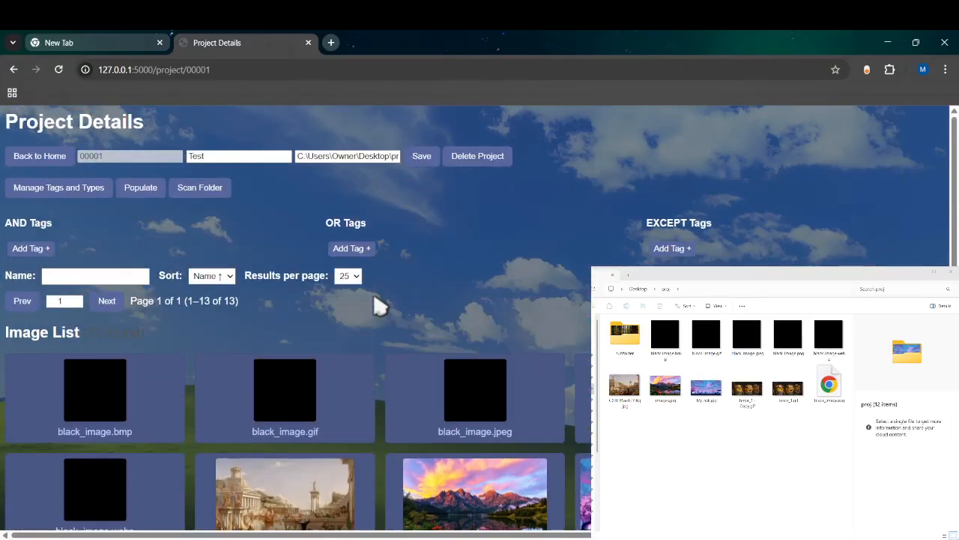
pyautogui.click(213, 191)
pyautogui.click(22, 191)
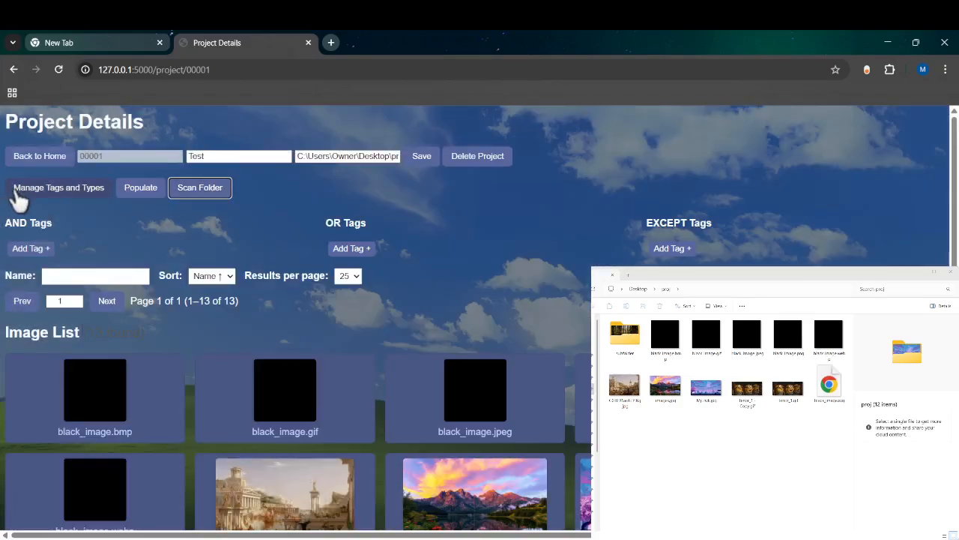
# Open the tag and type manager and compare its Tags and Types views.
pyautogui.click(19, 190)
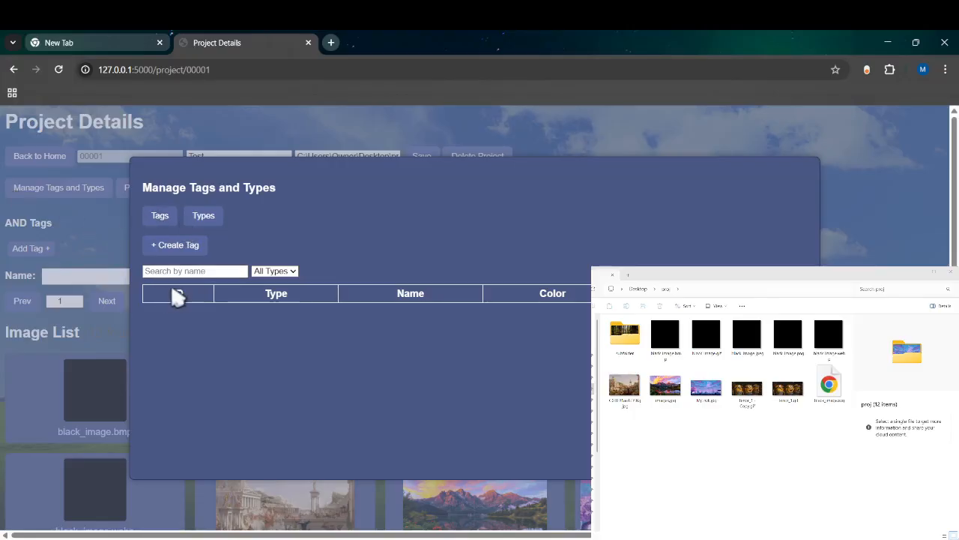
pyautogui.click(197, 221)
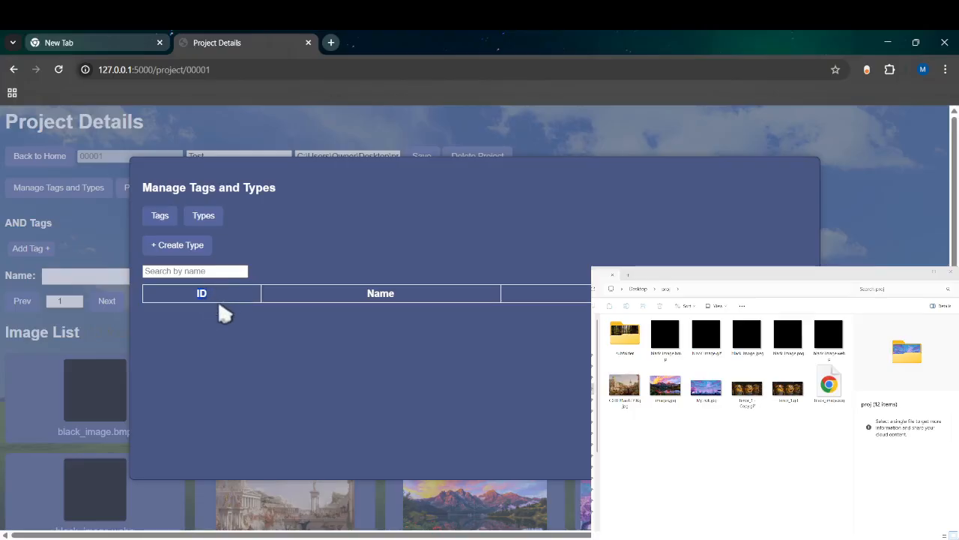
pyautogui.click(162, 222)
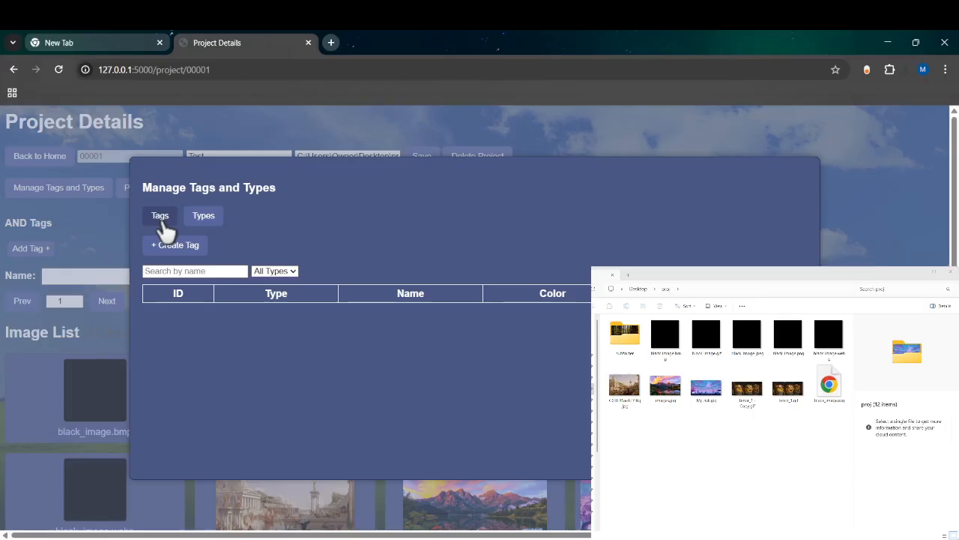
pyautogui.click(206, 220)
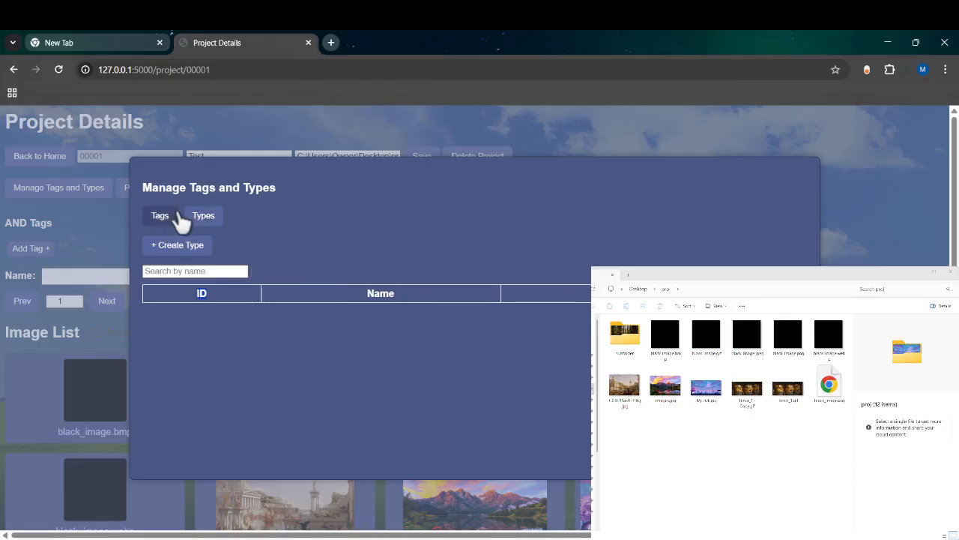
pyautogui.click(173, 216)
pyautogui.click(194, 214)
pyautogui.click(173, 218)
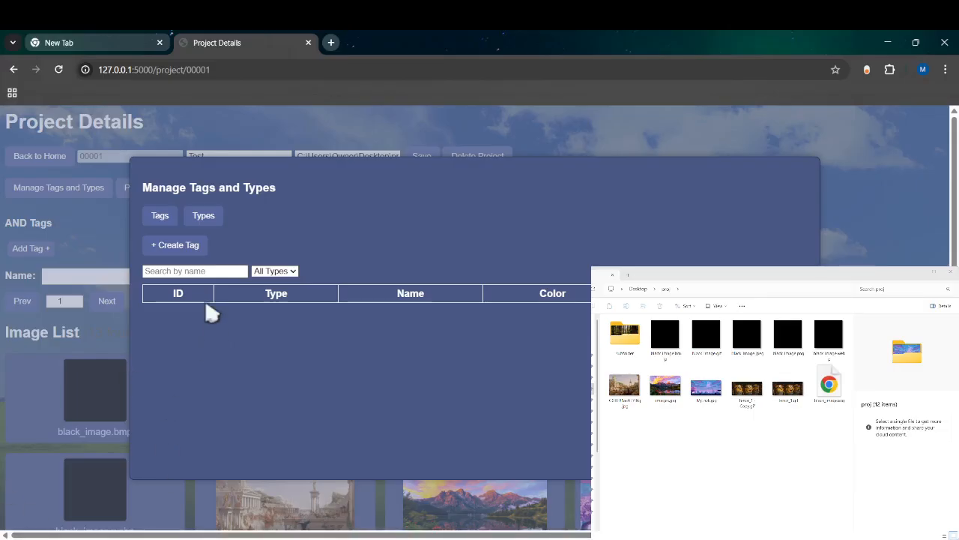
# Create a new type named Photo Types in the tag and type manager.
pyautogui.click(205, 224)
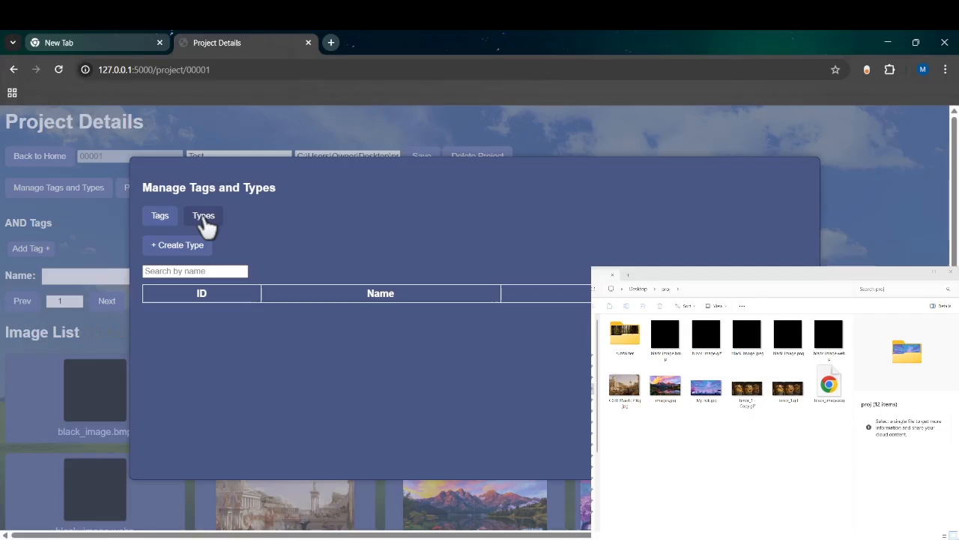
pyautogui.click(185, 247)
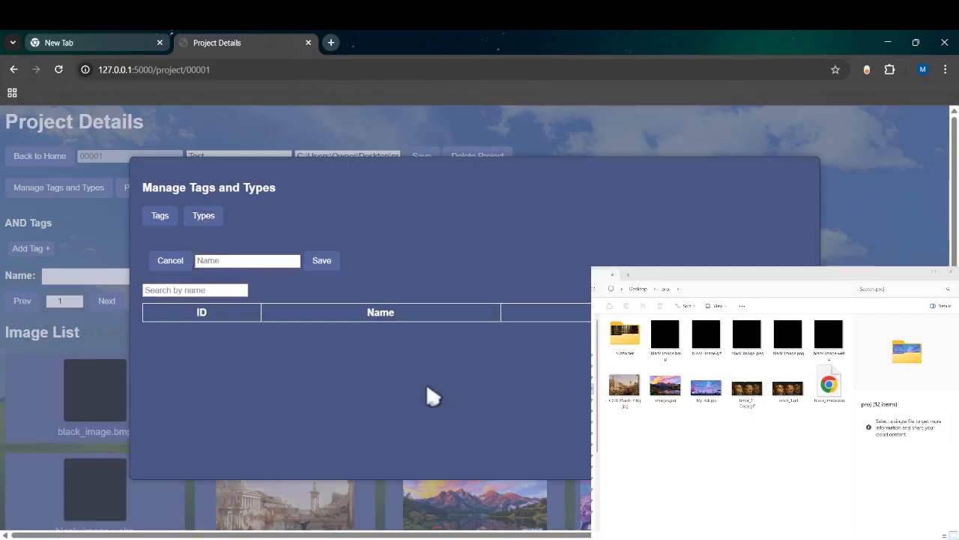
pyautogui.click(264, 260)
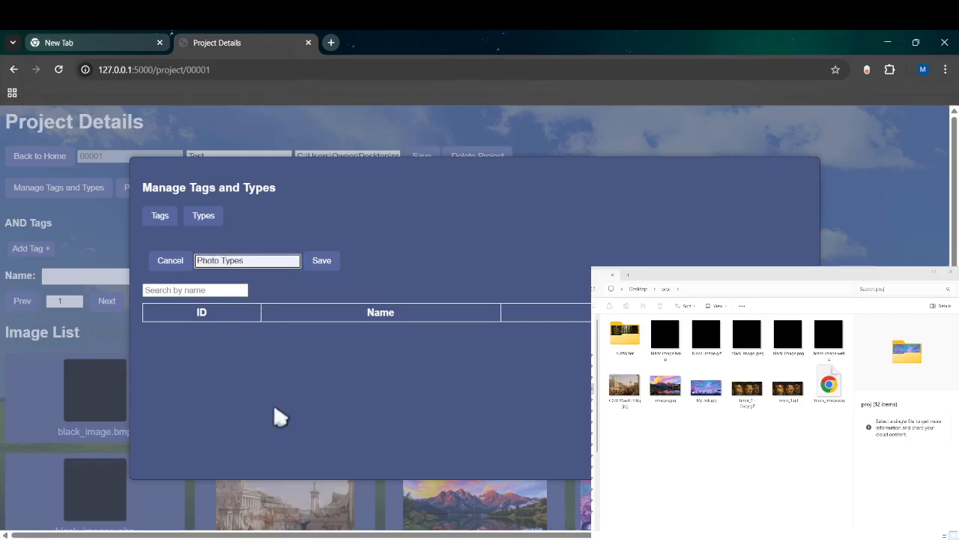
pyautogui.click(321, 260)
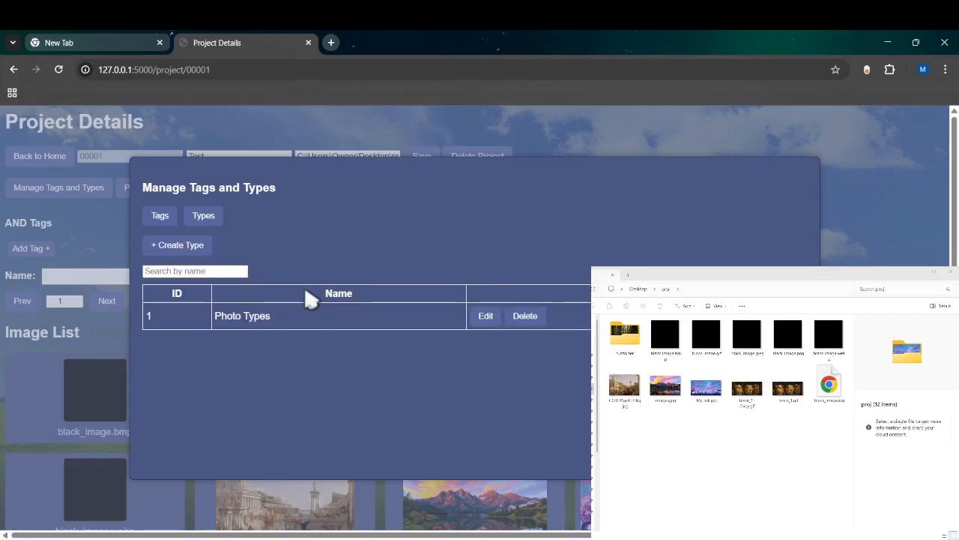
# Create a second type named Rating.
pyautogui.click(197, 252)
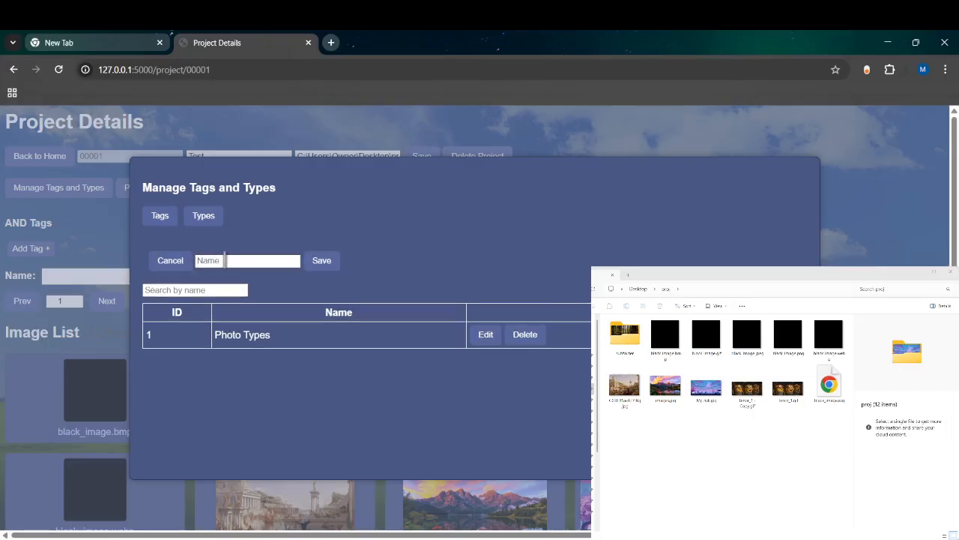
pyautogui.click(225, 260)
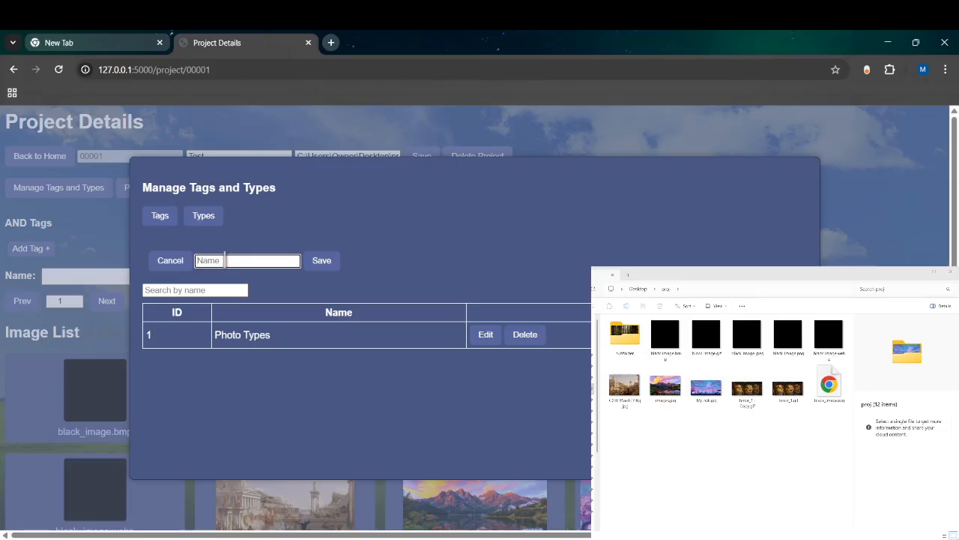
pyautogui.write('P')
pyautogui.press('BackSpace')
pyautogui.press('BackSpace')
pyautogui.press('BackSpace')
pyautogui.press('BackSpace')
pyautogui.write('Rating')
pyautogui.click(313, 263)
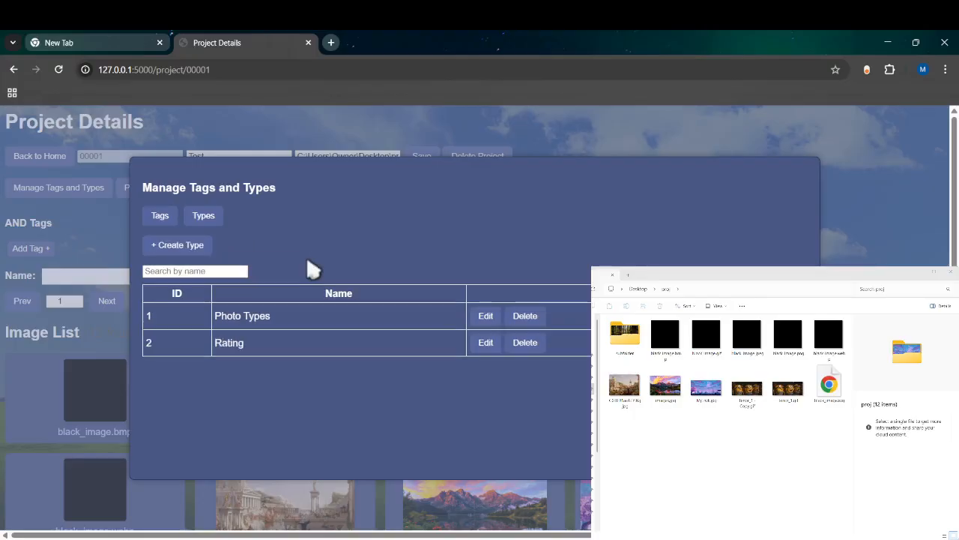
# Create a tag named Paintings of type Photo Types with the blue-violet color #3700ff.
pyautogui.click(160, 216)
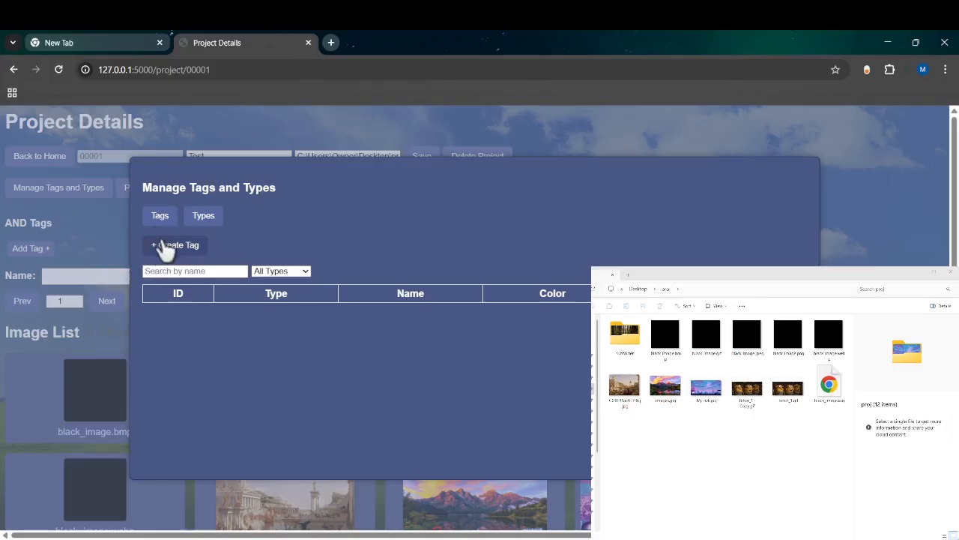
pyautogui.click(166, 245)
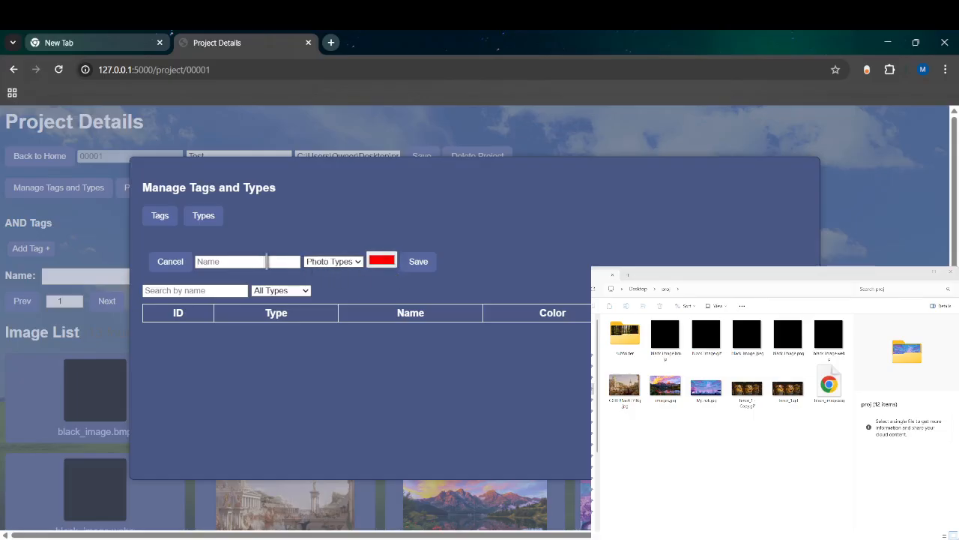
pyautogui.click(263, 261)
pyautogui.click(262, 288)
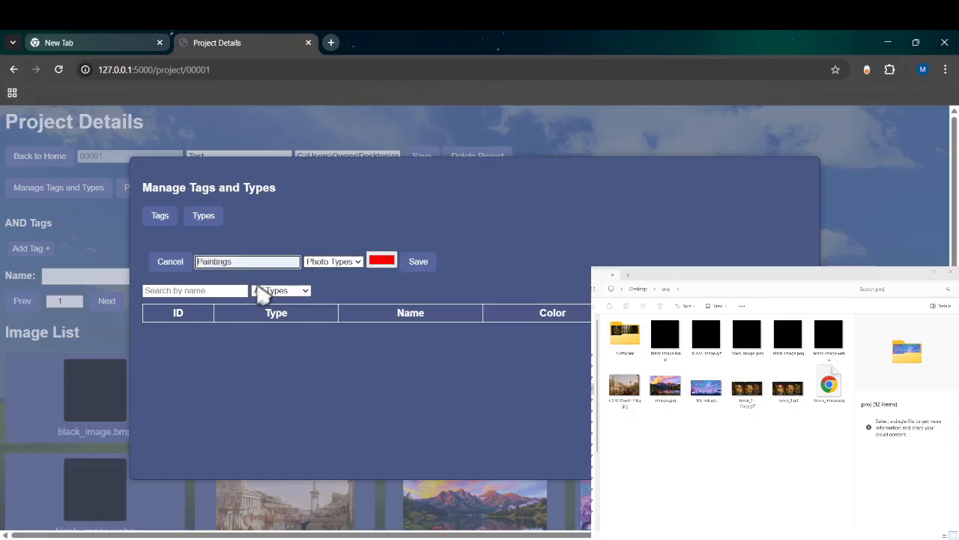
pyautogui.click(382, 260)
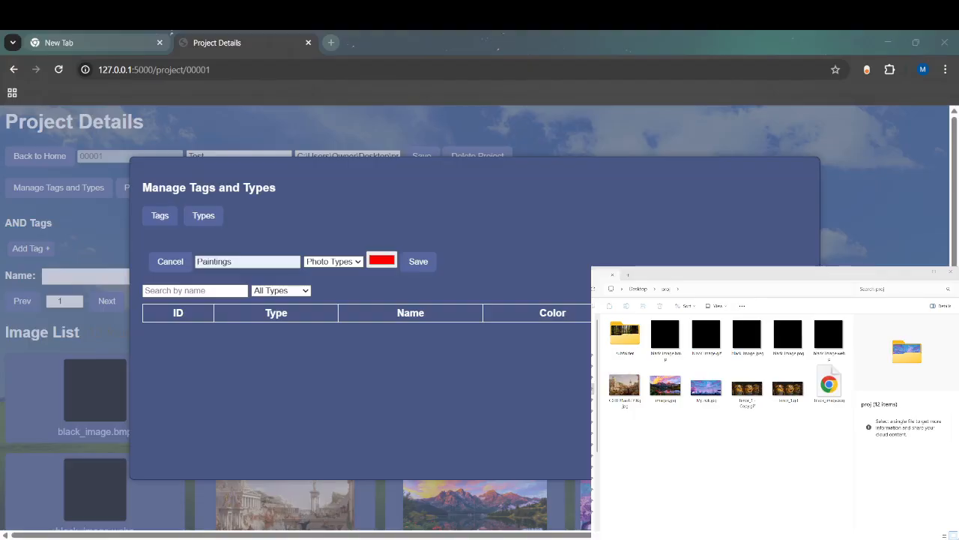
pyautogui.click(242, 396)
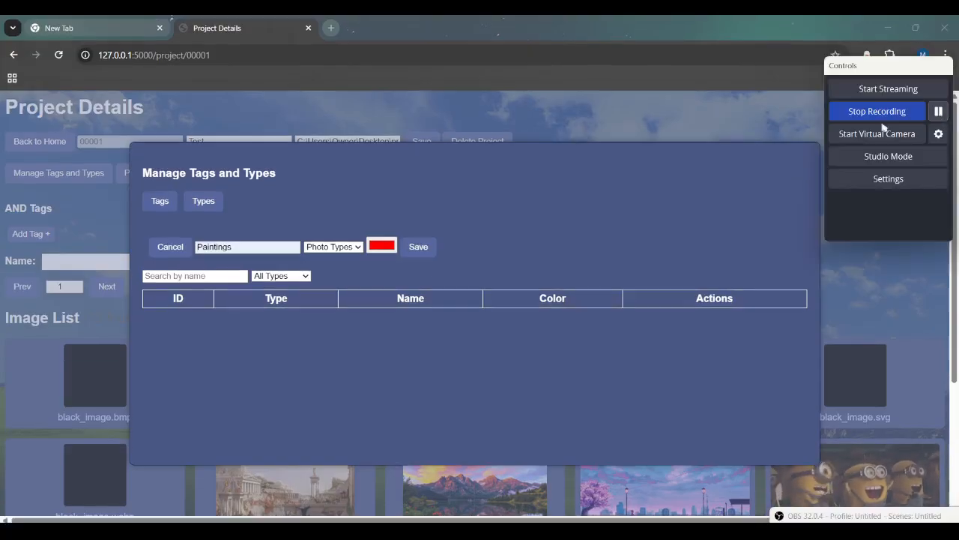
pyautogui.click(402, 195)
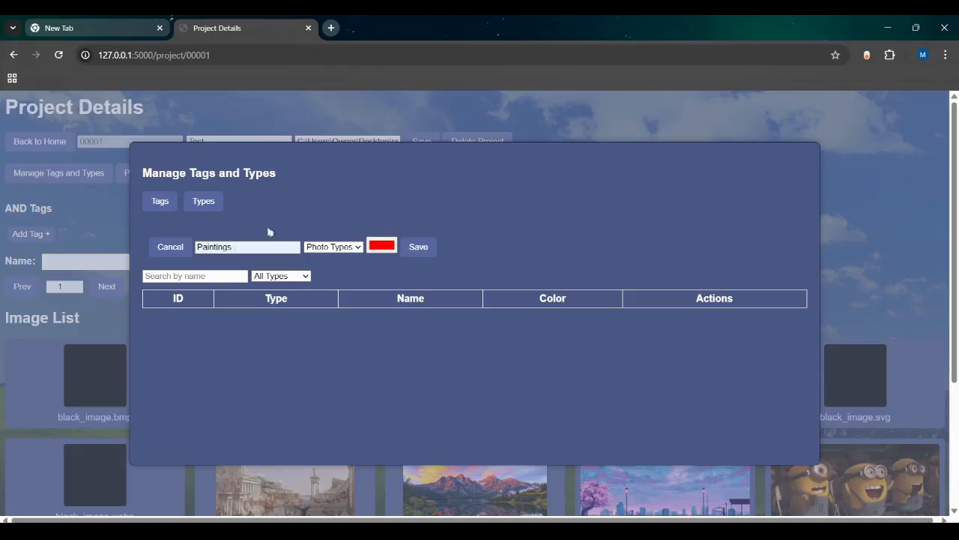
pyautogui.click(382, 247)
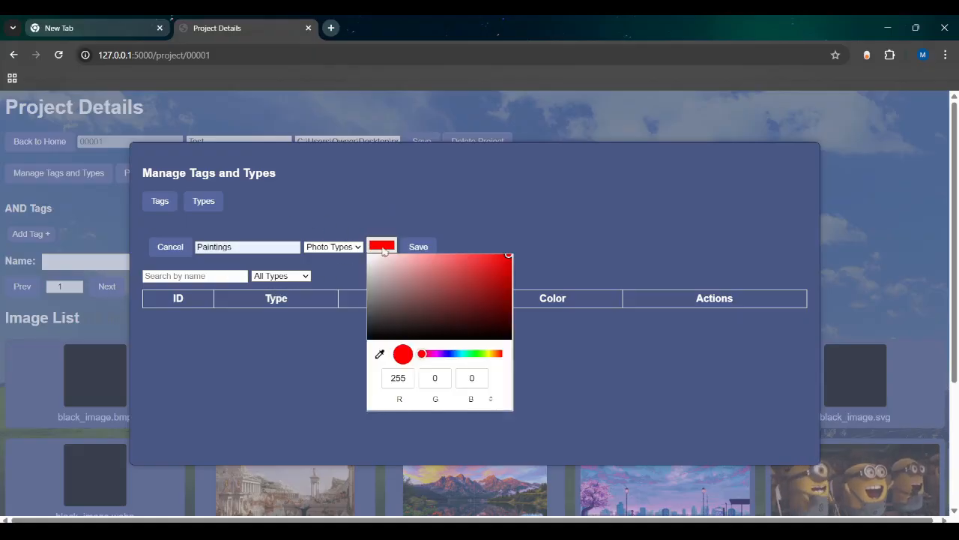
pyautogui.click(446, 353)
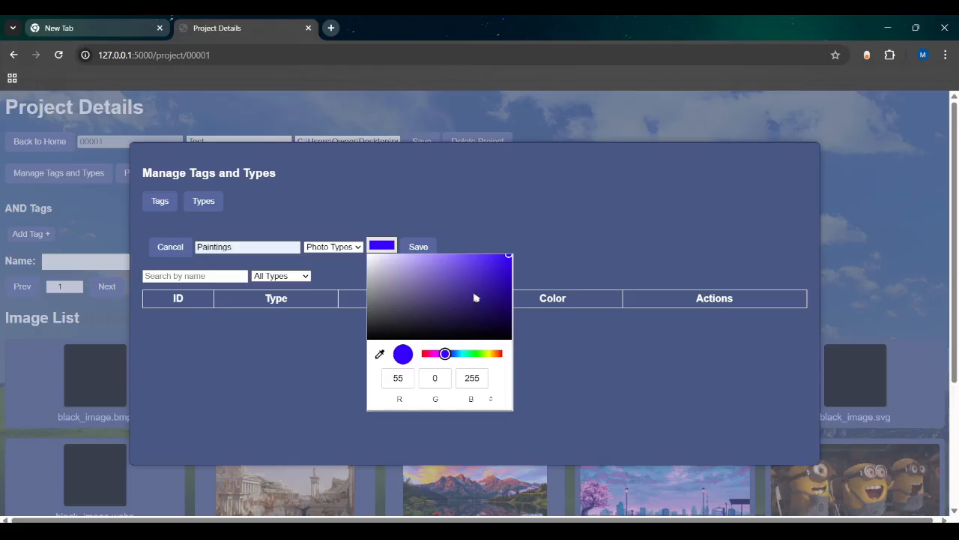
pyautogui.click(418, 250)
pyautogui.click(418, 252)
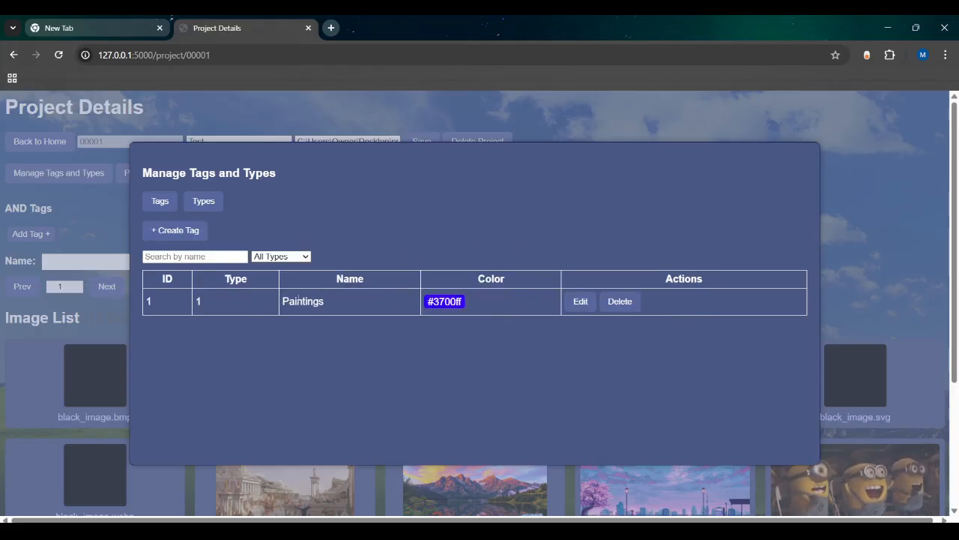
# Edit the Paintings tag and change its color to green #14bd28.
pyautogui.click(585, 306)
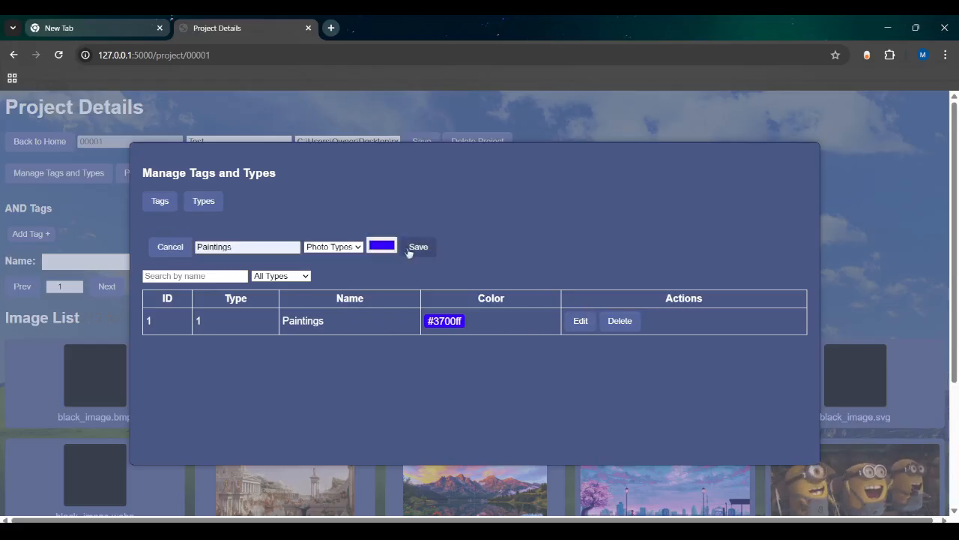
pyautogui.click(384, 247)
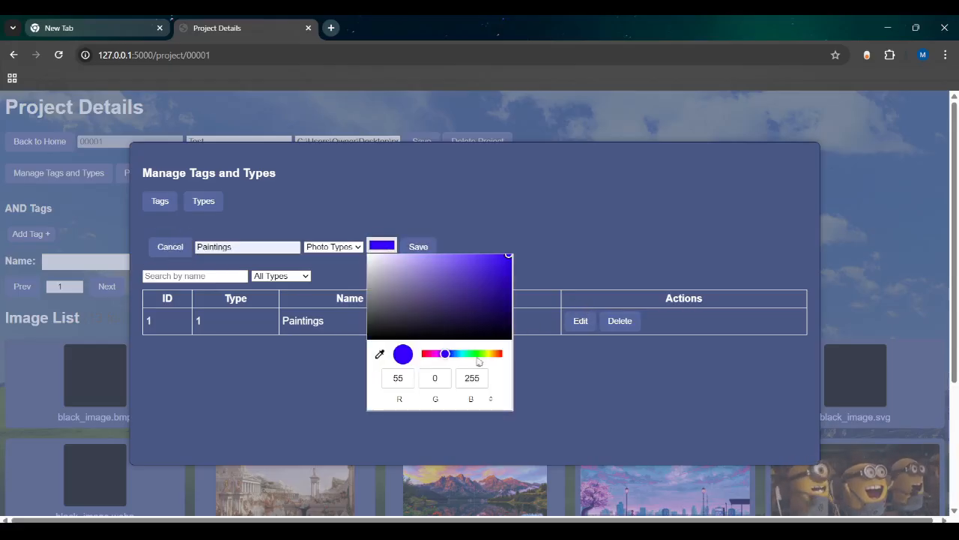
pyautogui.click(475, 353)
pyautogui.moveTo(484, 321); pyautogui.dragTo(494, 275)
pyautogui.click(418, 247)
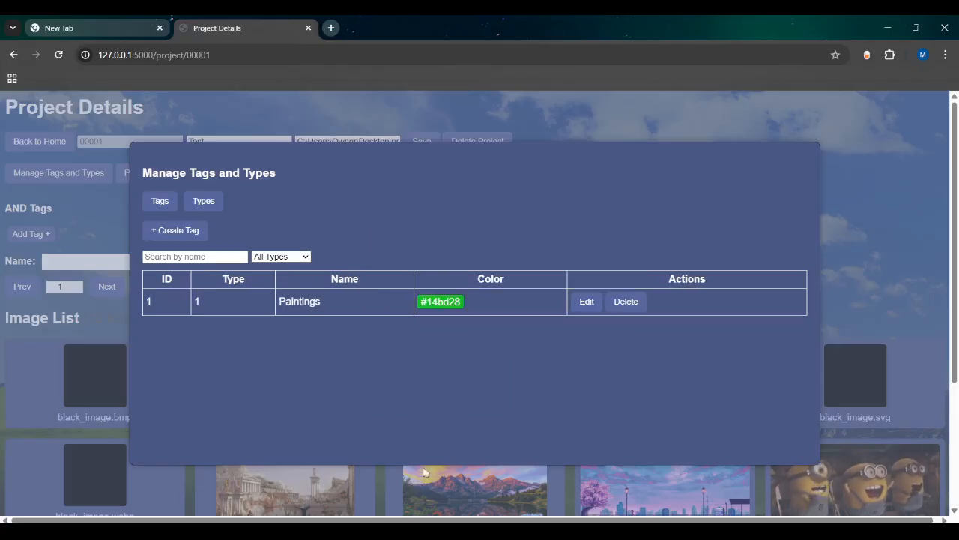
# Start a new tag and look through the types available for it.
pyautogui.click(180, 239)
pyautogui.click(330, 248)
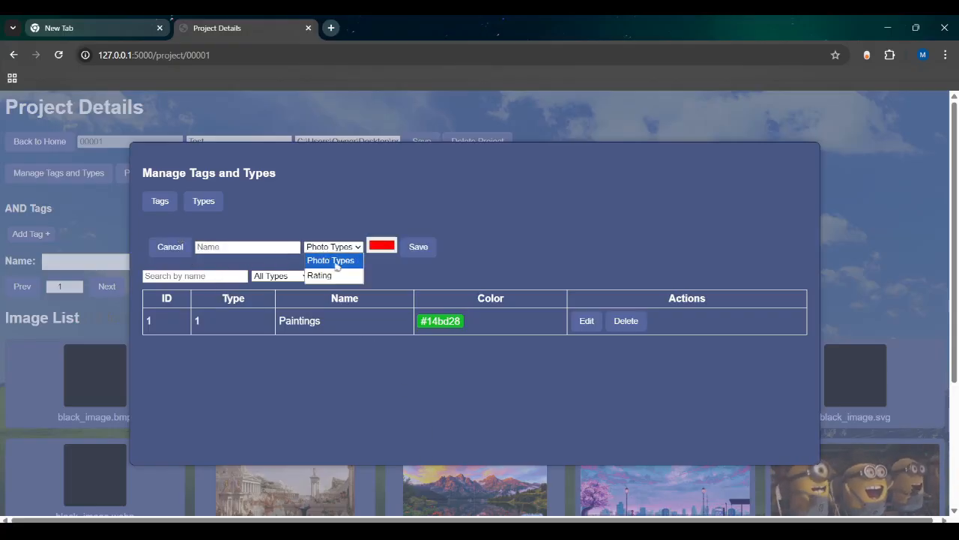
pyautogui.click(323, 260)
pyautogui.click(327, 247)
pyautogui.click(327, 247)
# Create a third type named Purpose.
pyautogui.click(203, 201)
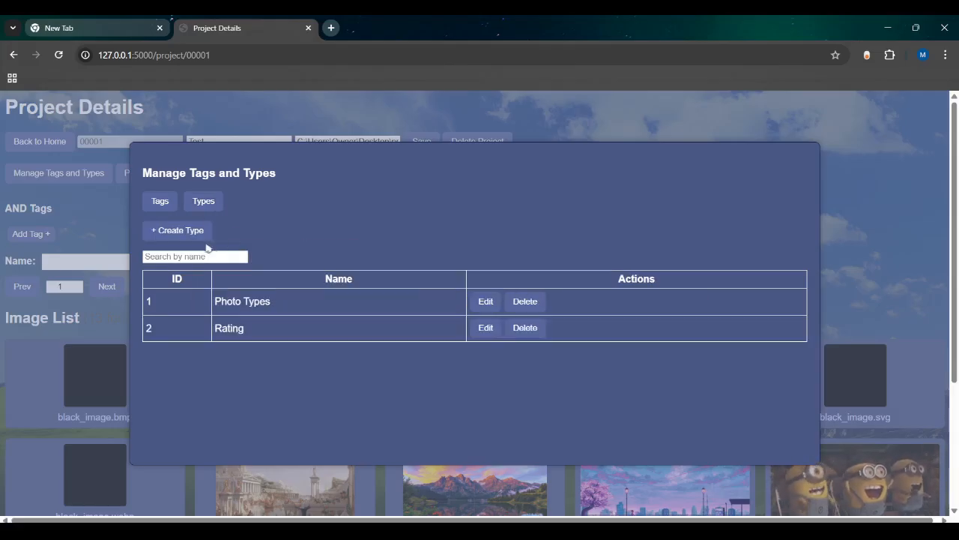
pyautogui.click(204, 232)
pyautogui.click(287, 248)
pyautogui.write('P')
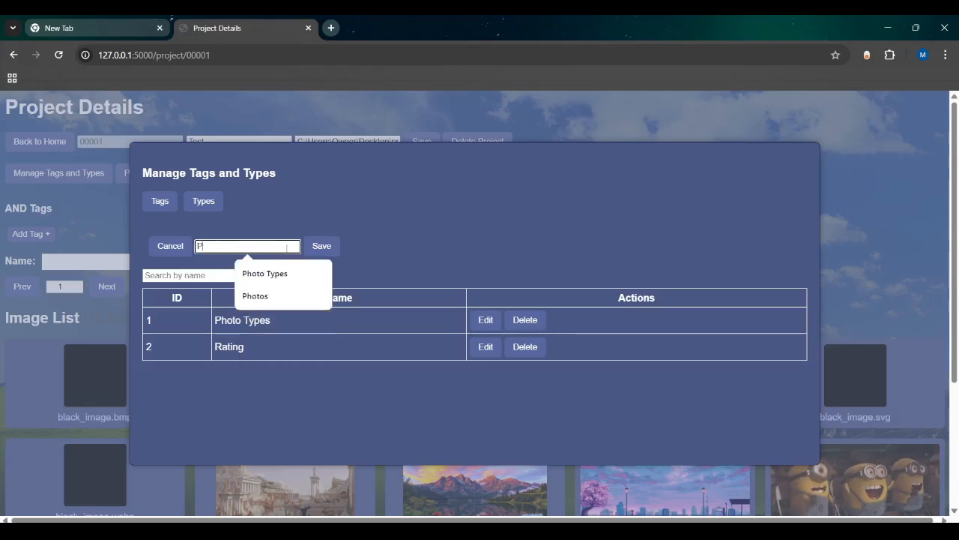
pyautogui.write('urpose')
pyautogui.click(322, 246)
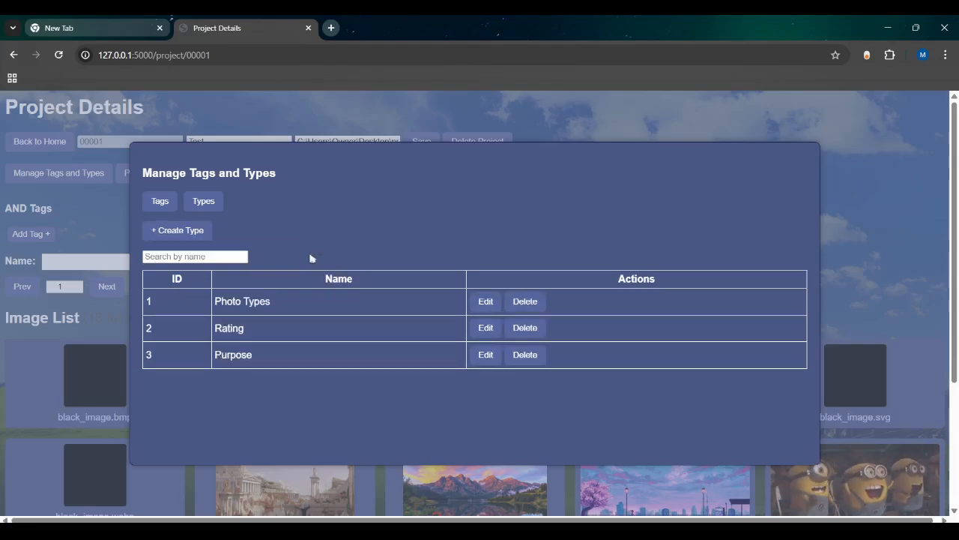
# Create a tag named Background of type Purpose with the gray color #6f6c84.
pyautogui.click(159, 201)
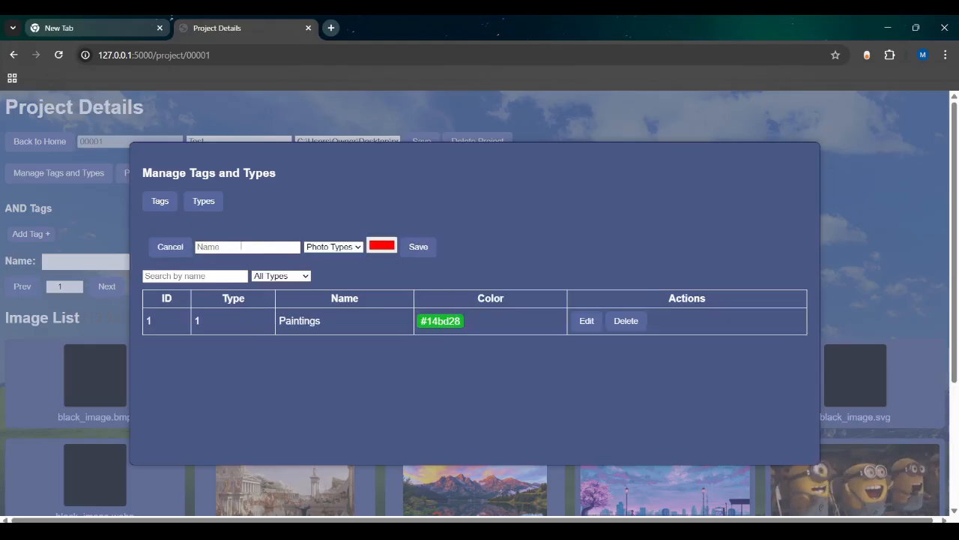
pyautogui.click(240, 246)
pyautogui.write('Back')
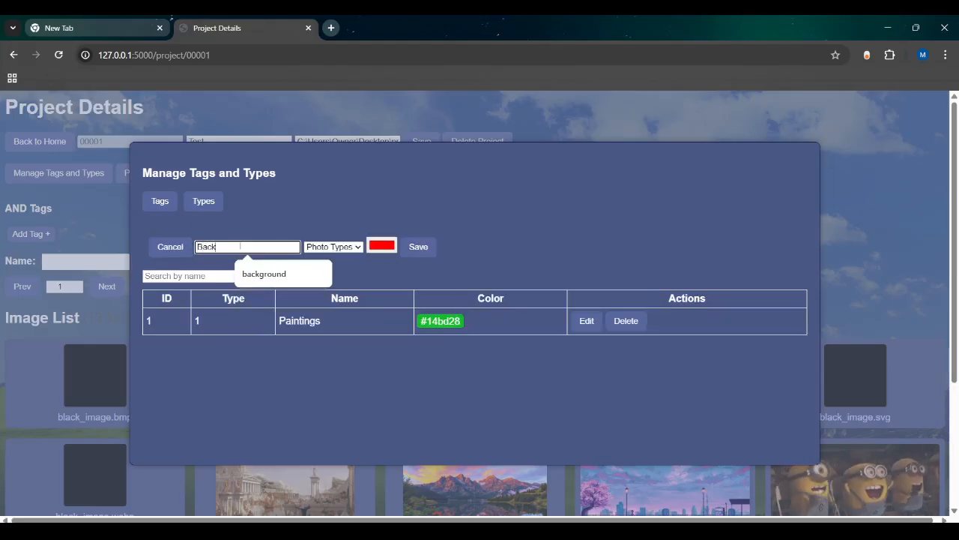
pyautogui.press('Down')
pyautogui.press('Return')
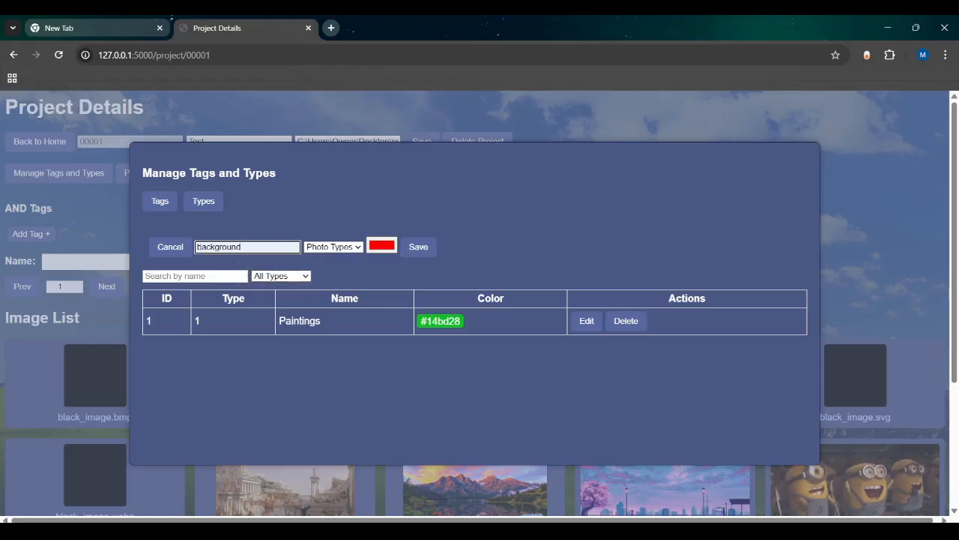
pyautogui.click(347, 254)
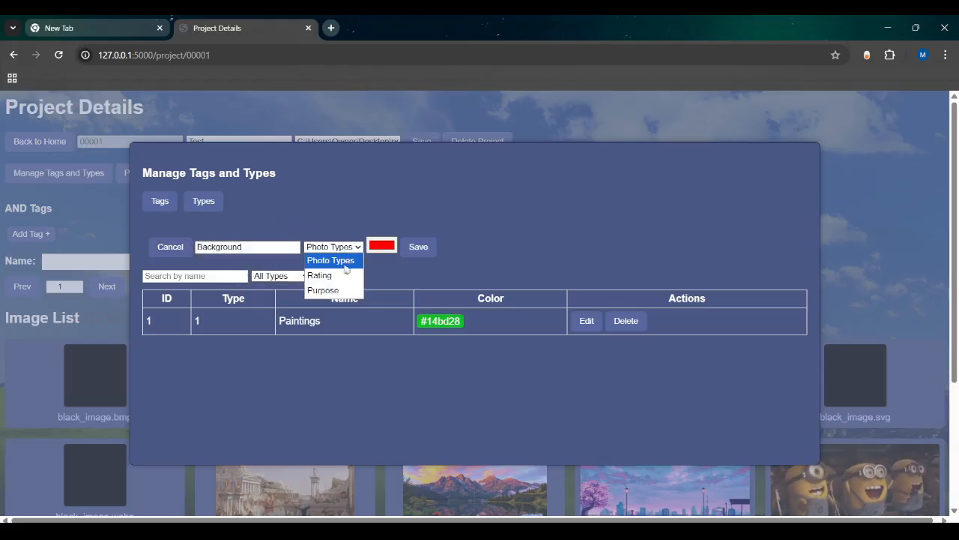
pyautogui.click(324, 290)
pyautogui.click(382, 245)
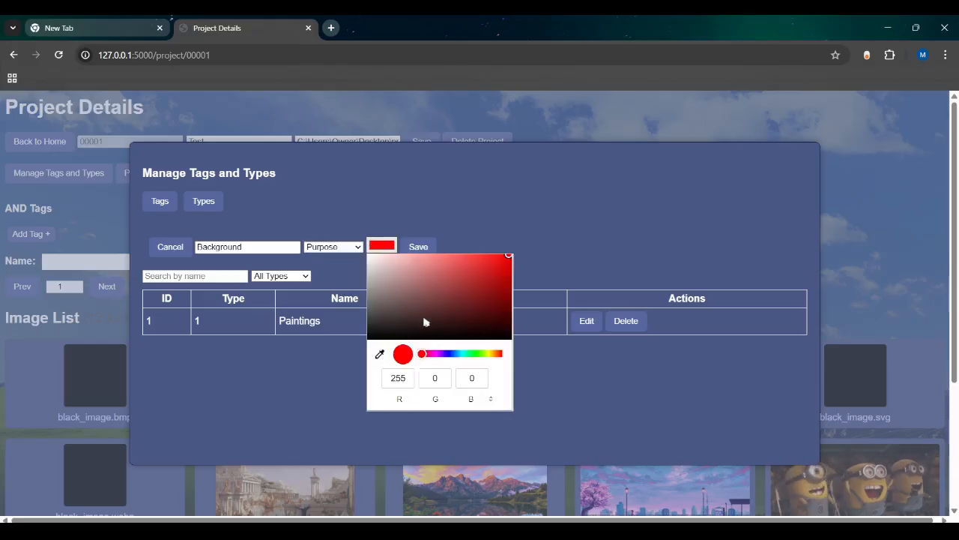
pyautogui.click(448, 354)
pyautogui.moveTo(475, 292); pyautogui.dragTo(394, 296)
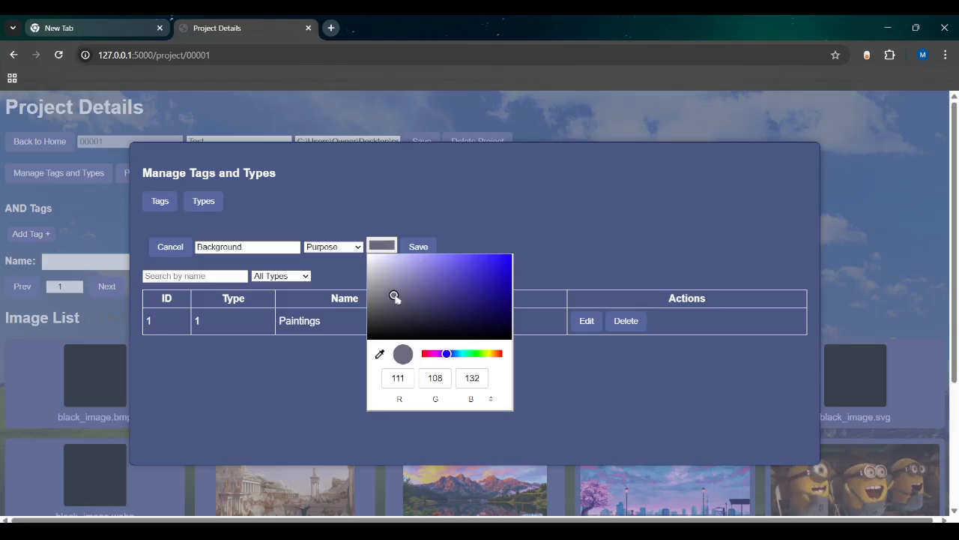
pyautogui.click(416, 248)
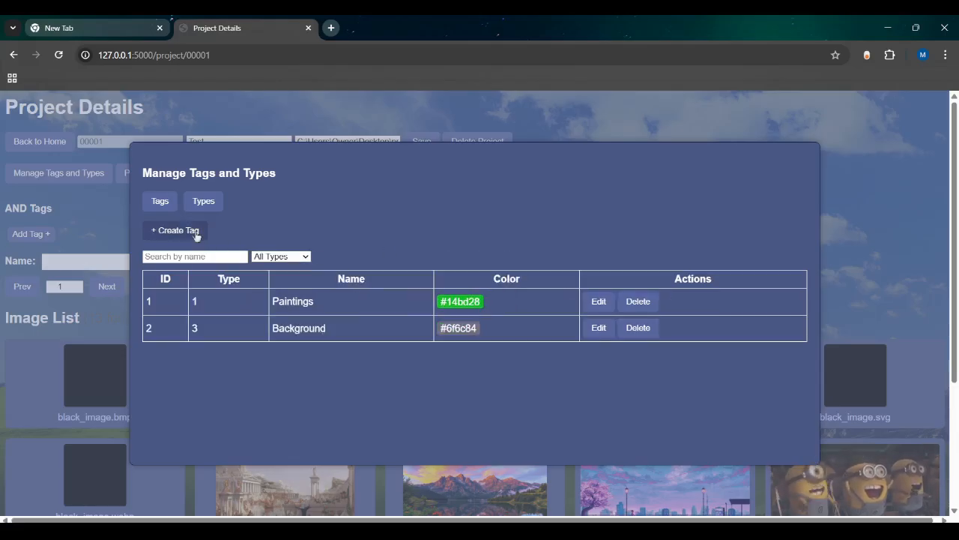
# Start a new tag named Funny Photos and set its type to Purpose.
pyautogui.click(197, 235)
pyautogui.click(242, 247)
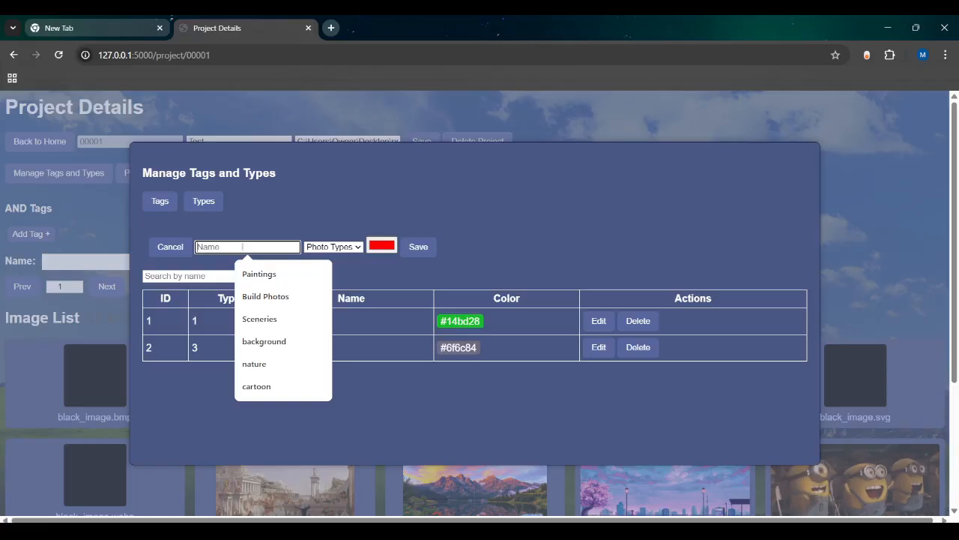
pyautogui.write('Funny Photos')
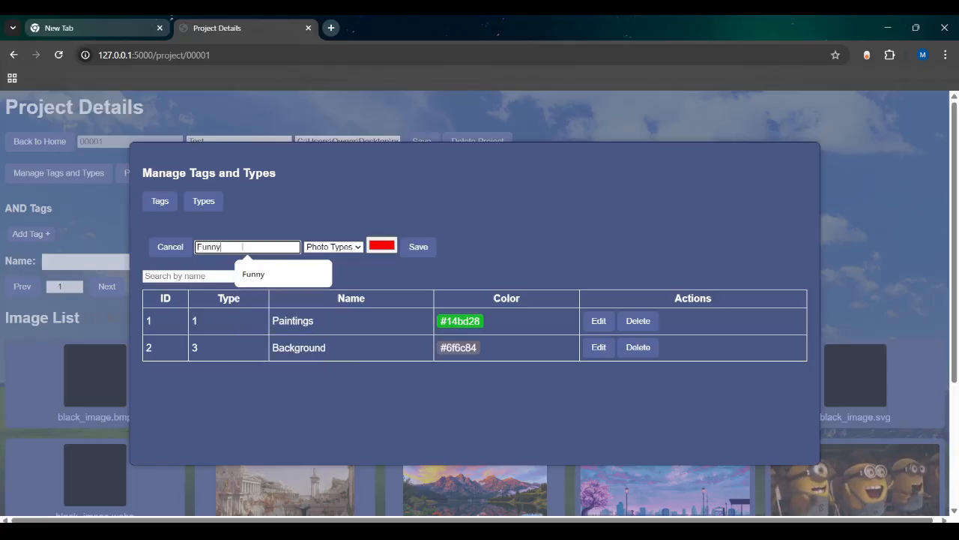
pyautogui.click(353, 252)
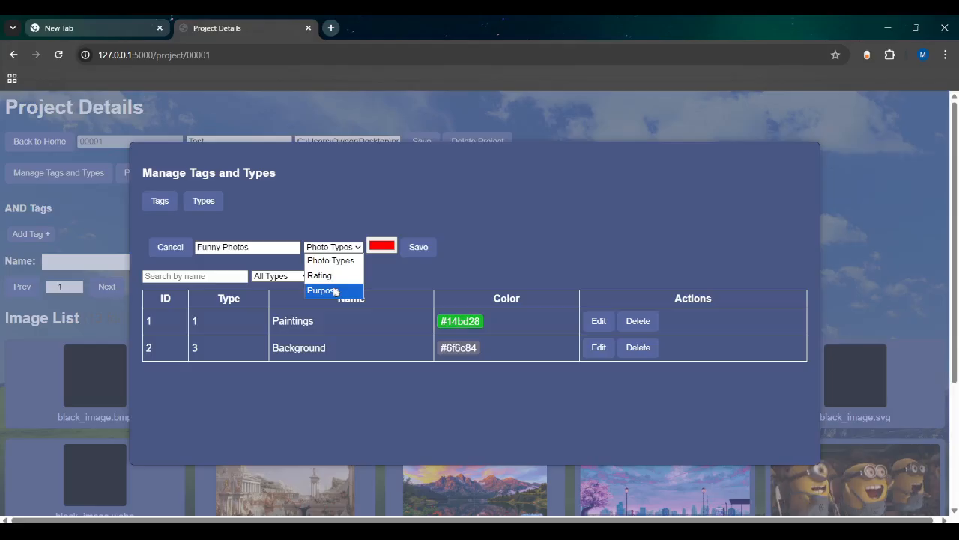
pyautogui.click(335, 291)
# Change the new tag's name to Reaction Photos, give it the yellow color #e1ff00 and save it.
pyautogui.doubleClick(210, 245)
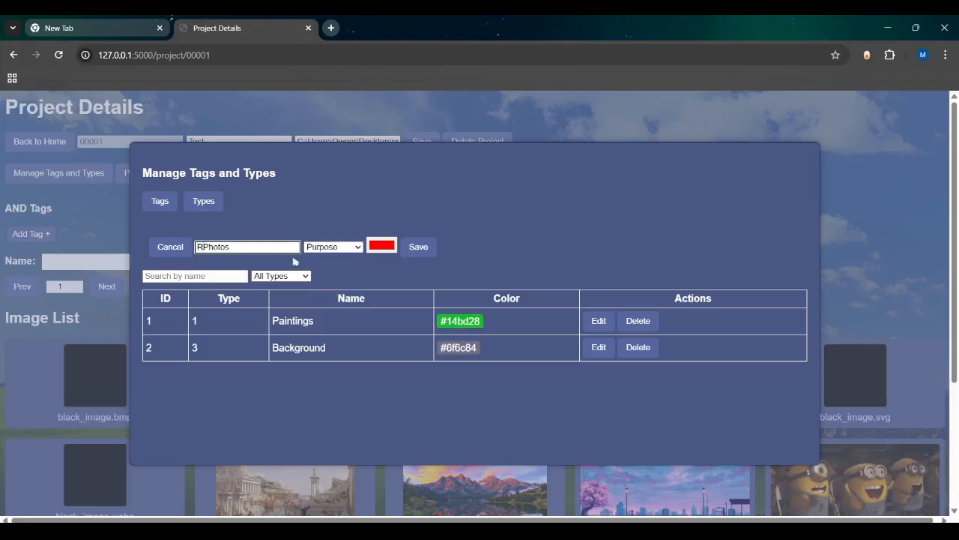
pyautogui.write('Reacr')
pyautogui.press('BackSpace')
pyautogui.write('tion')
pyautogui.click(383, 246)
pyautogui.click(487, 353)
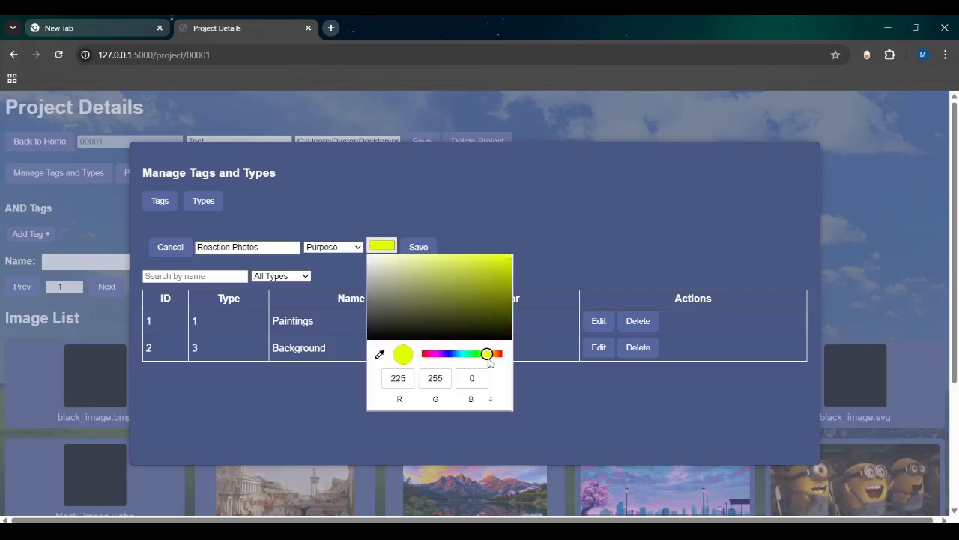
pyautogui.moveTo(484, 318); pyautogui.dragTo(540, 246)
pyautogui.click(460, 196)
pyautogui.click(419, 246)
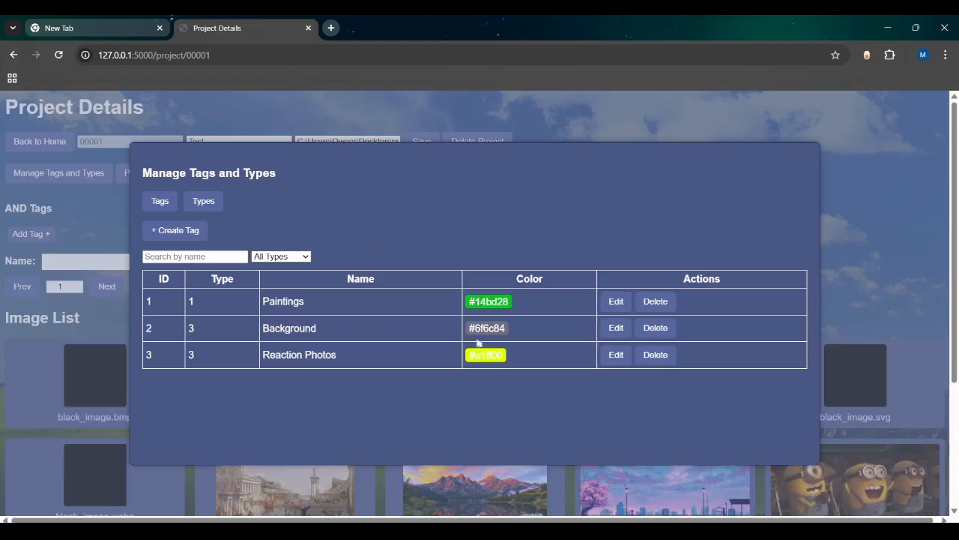
# Create a tag named 5 stars of type Rating with the orange color #ffbb00.
pyautogui.click(177, 230)
pyautogui.click(230, 246)
pyautogui.write('5 stars')
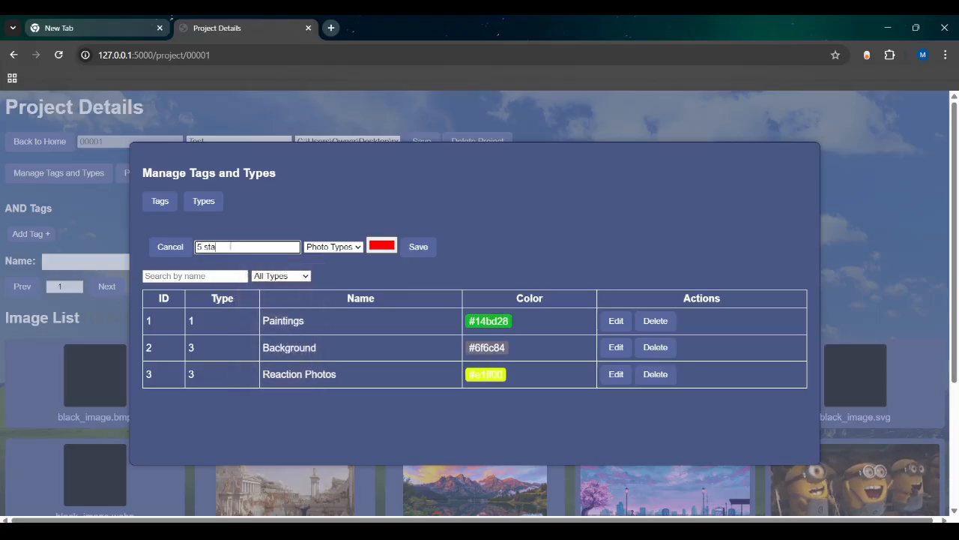
pyautogui.click(381, 245)
pyautogui.moveTo(485, 357); pyautogui.dragTo(494, 355)
pyautogui.click(343, 247)
pyautogui.click(319, 275)
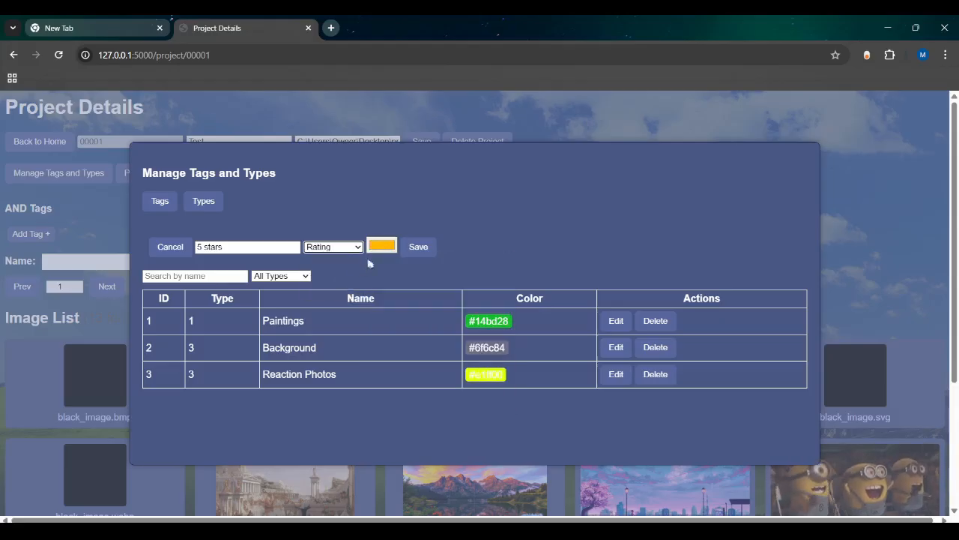
pyautogui.click(419, 247)
# Create a tag named 1 star of type Rating with the default red color #ff0000.
pyautogui.click(188, 230)
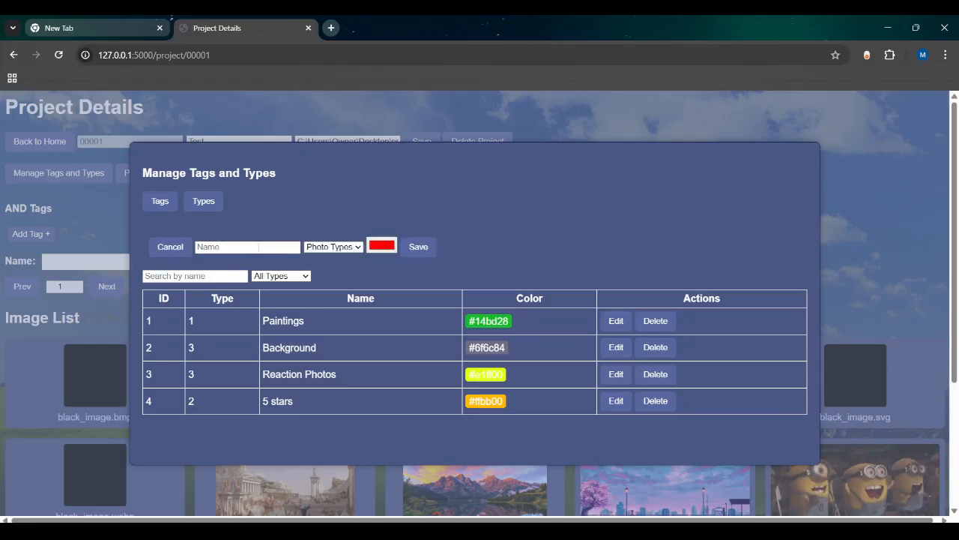
pyautogui.click(269, 245)
pyautogui.write('1 s')
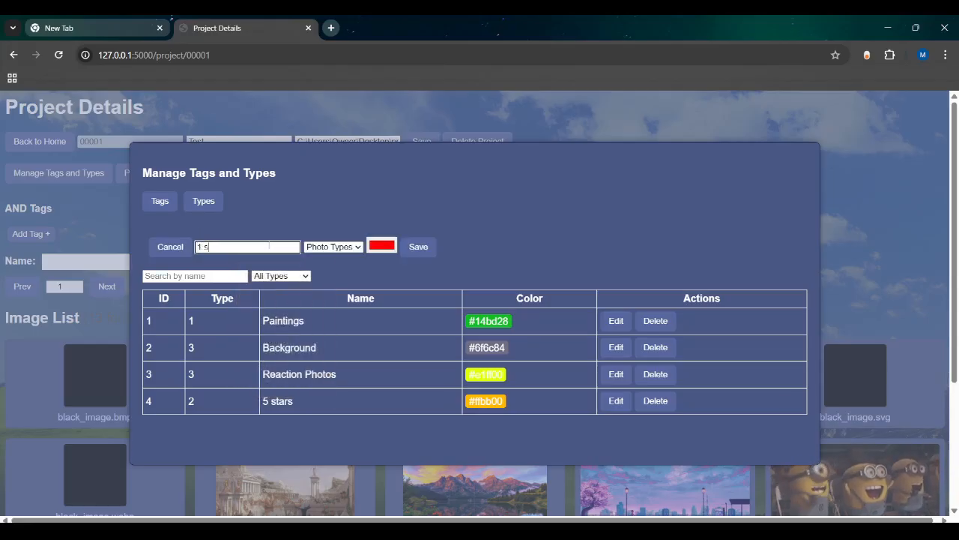
pyautogui.write('tar')
pyautogui.click(358, 248)
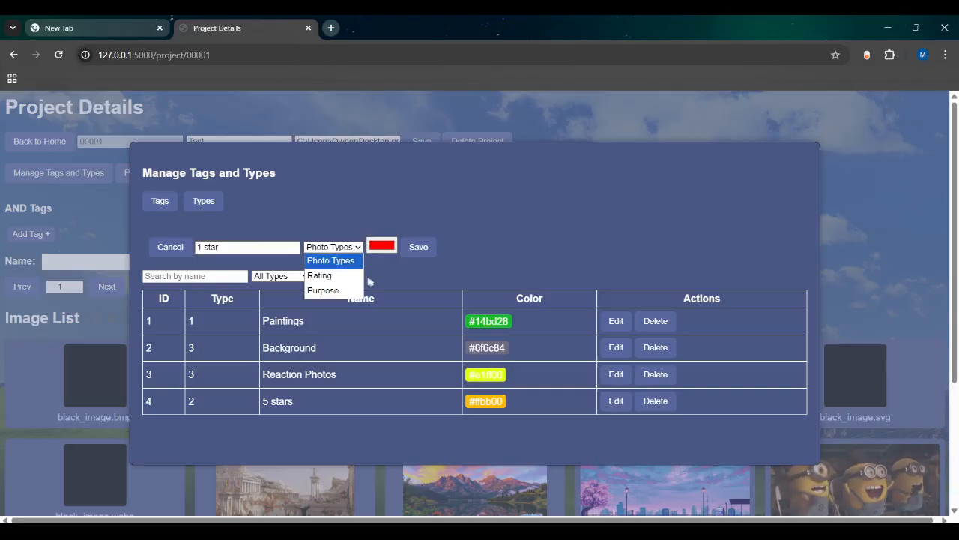
pyautogui.click(321, 274)
pyautogui.click(418, 246)
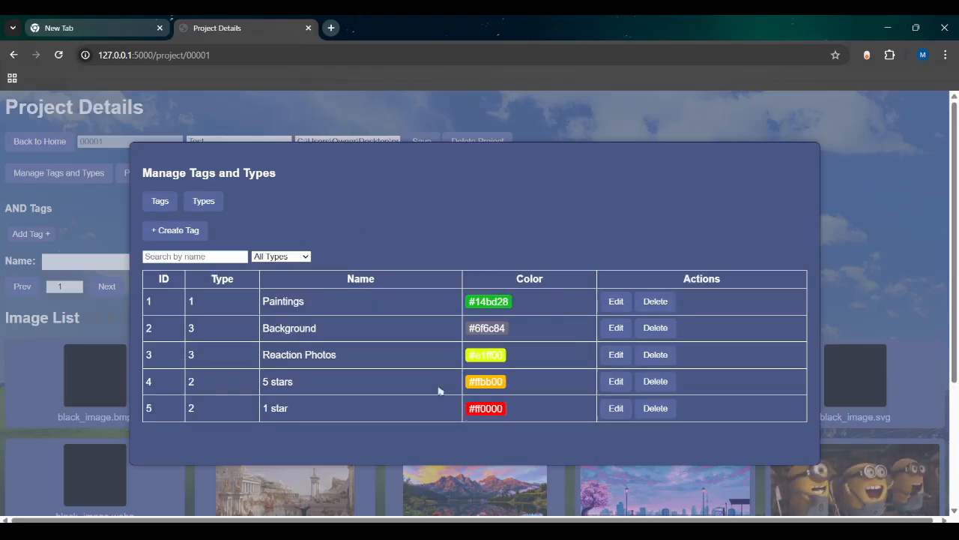
# Leave the tag manager, open the image G03LfJ1acAEYIKg.jpg and add the Paintings tag from Photo Types to it.
pyautogui.click(98, 296)
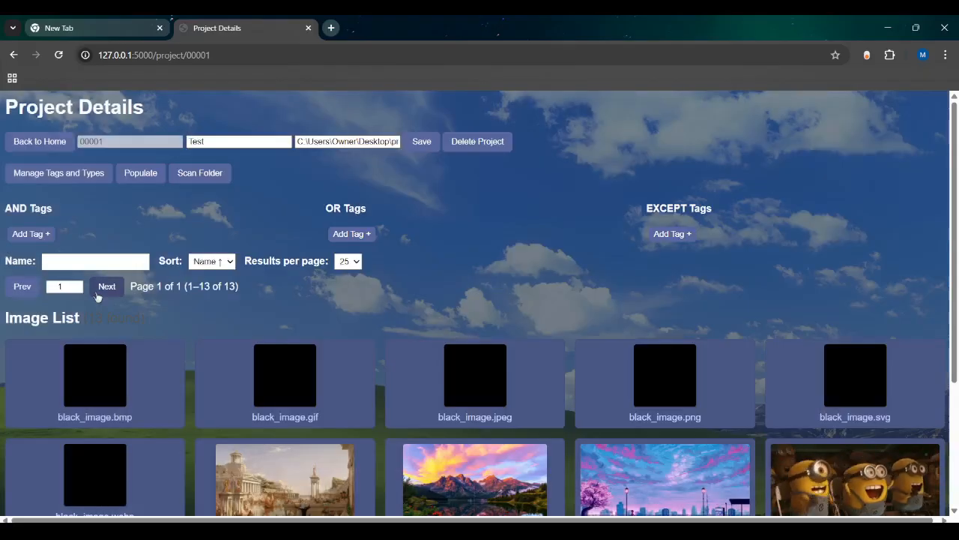
pyautogui.scroll(-3, 161, 370)
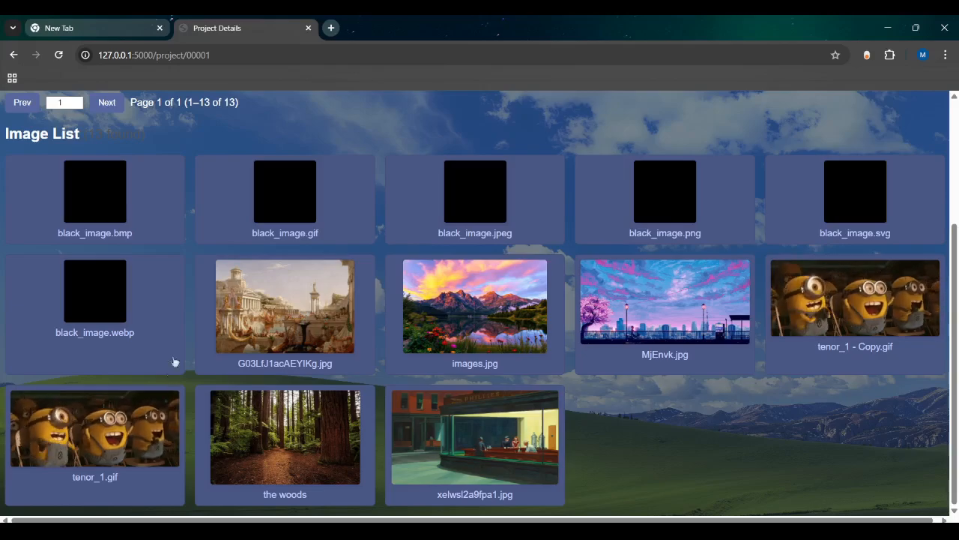
pyautogui.click(292, 308)
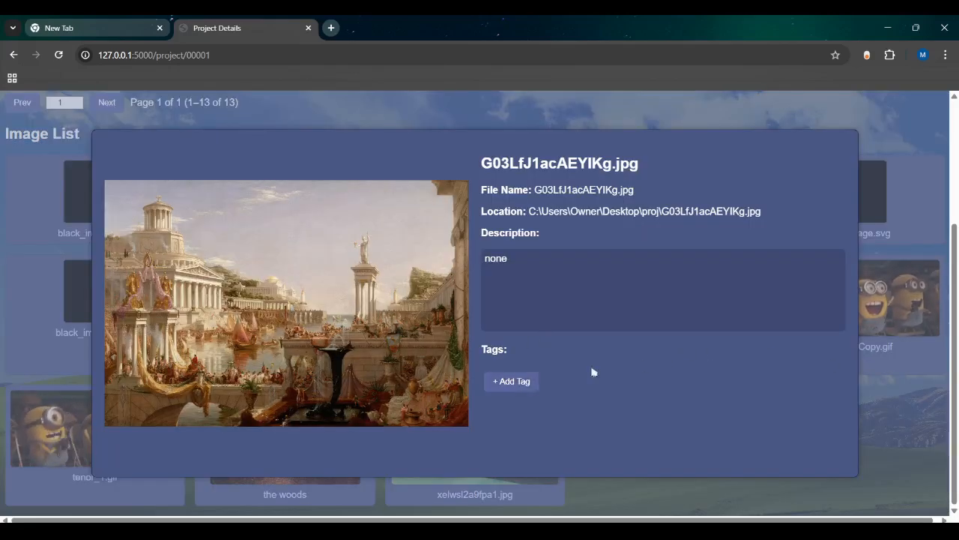
pyautogui.click(521, 386)
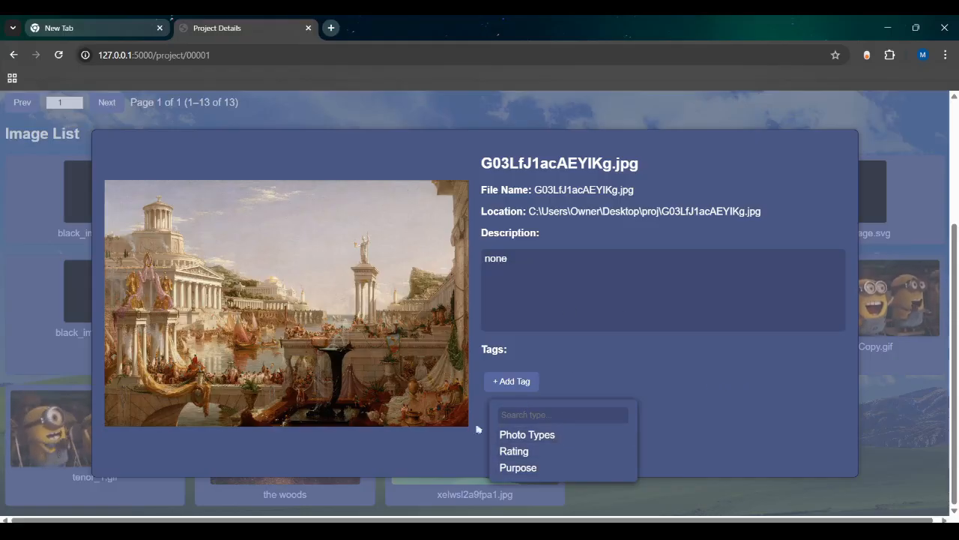
pyautogui.click(564, 435)
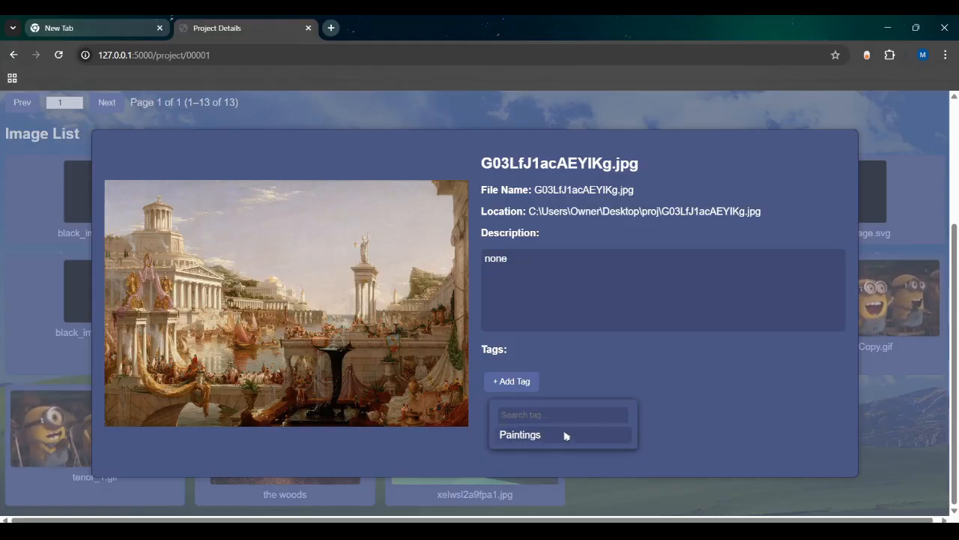
pyautogui.click(566, 436)
# Add the 5 stars tag from Rating and the Background tag from Purpose to the open image.
pyautogui.click(596, 384)
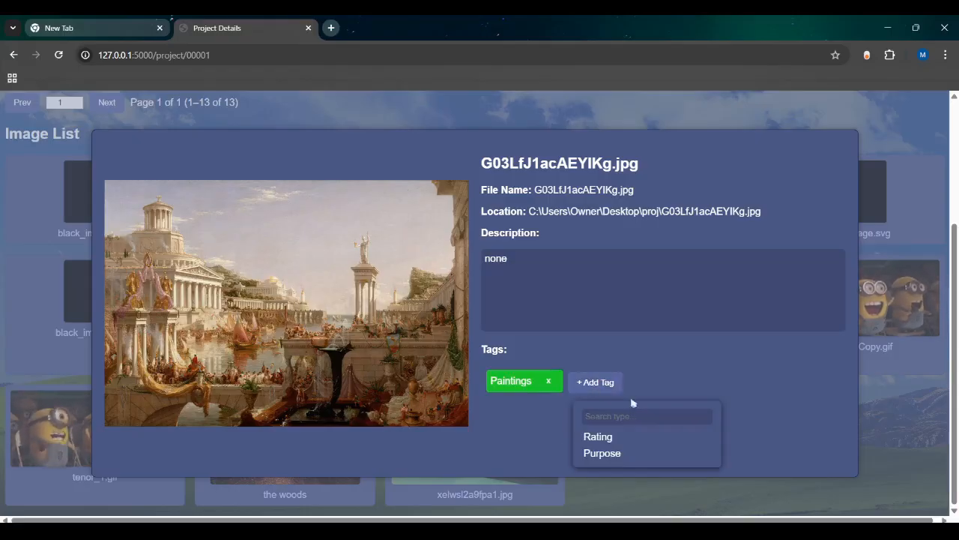
pyautogui.click(628, 440)
pyautogui.click(625, 437)
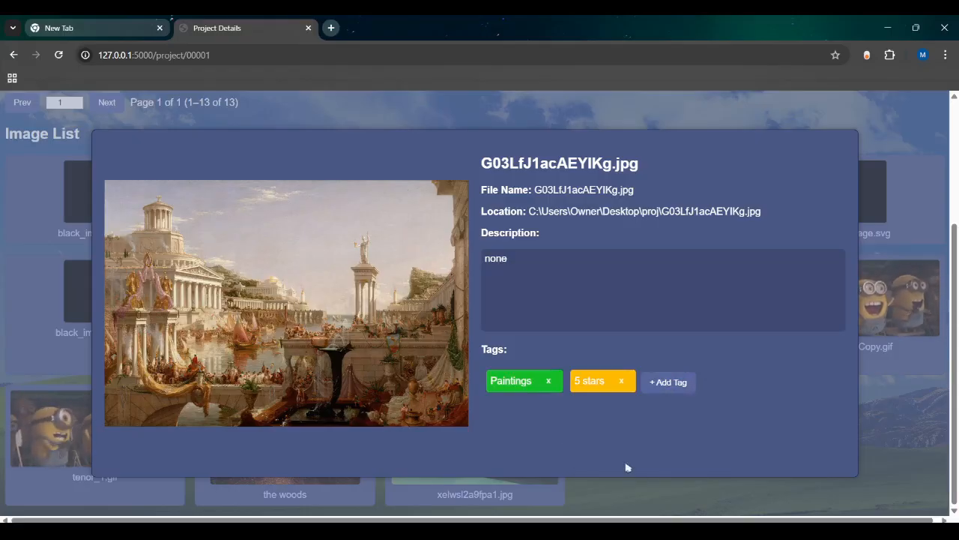
pyautogui.click(663, 386)
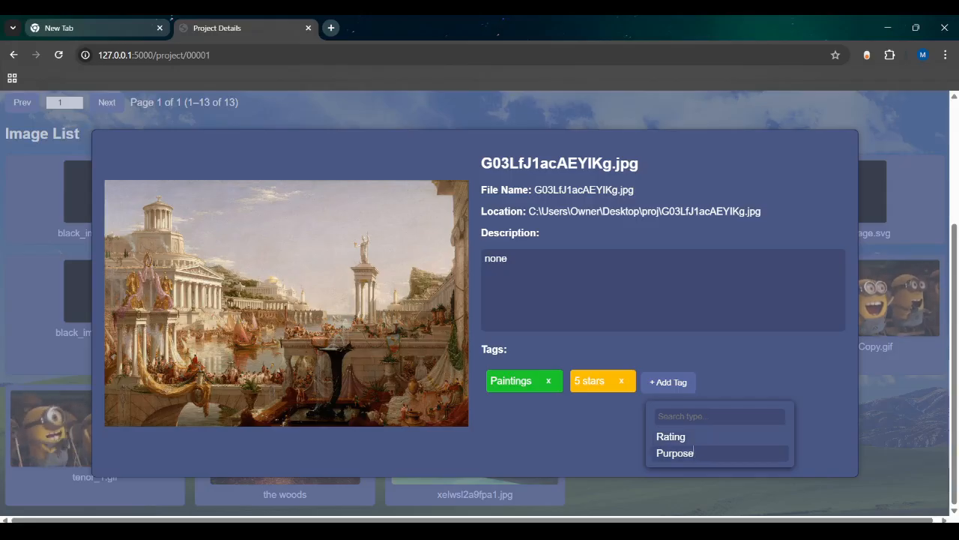
pyautogui.click(691, 452)
pyautogui.click(703, 437)
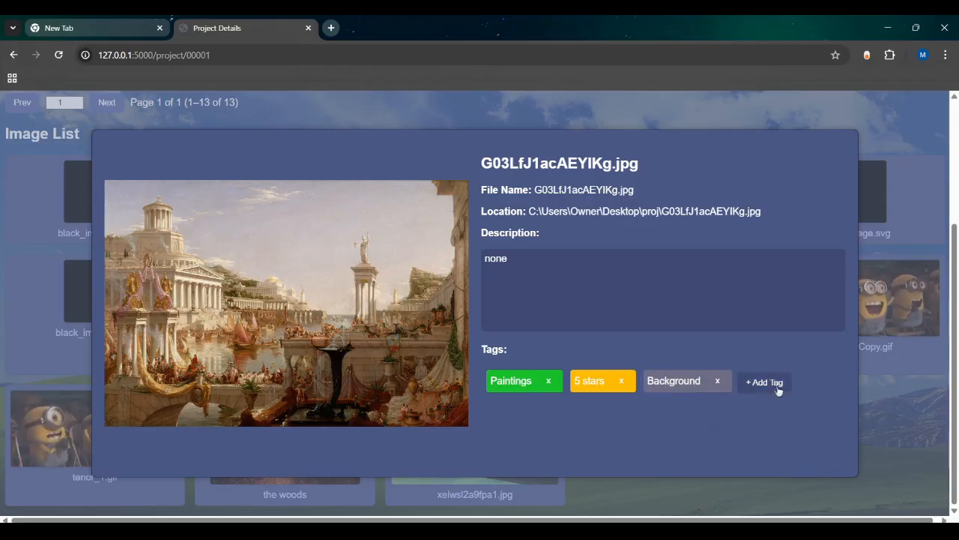
# Examine which Rating tags can still be added to G03LfJ1acAEYIKg.jpg, reopening the image once, and close it without adding any.
pyautogui.click(772, 383)
pyautogui.click(765, 437)
pyautogui.click(696, 434)
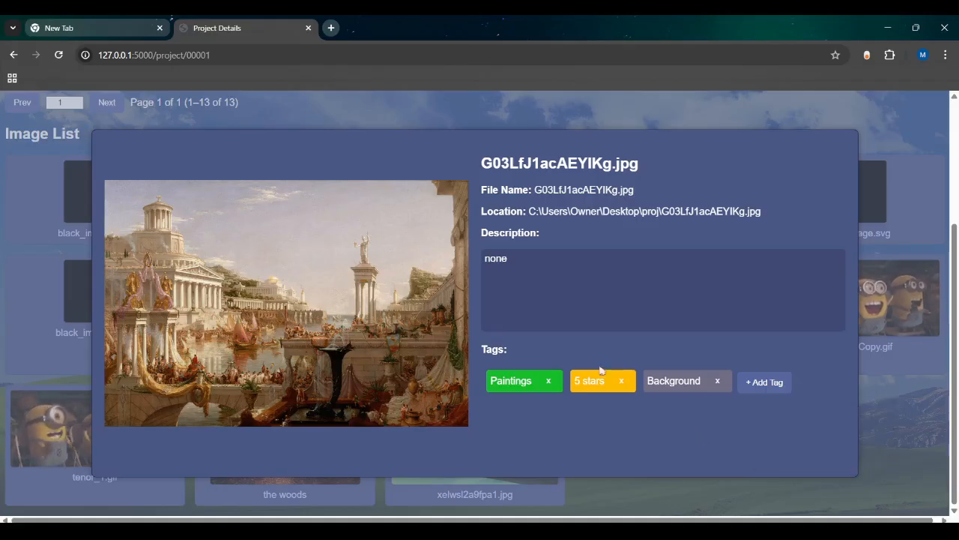
pyautogui.click(749, 382)
pyautogui.click(781, 437)
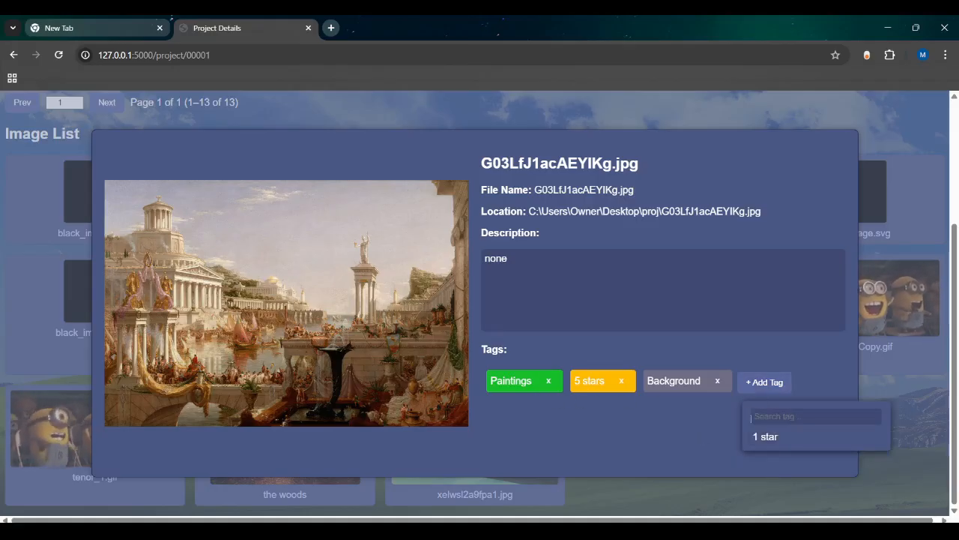
pyautogui.click(640, 442)
pyautogui.click(3, 297)
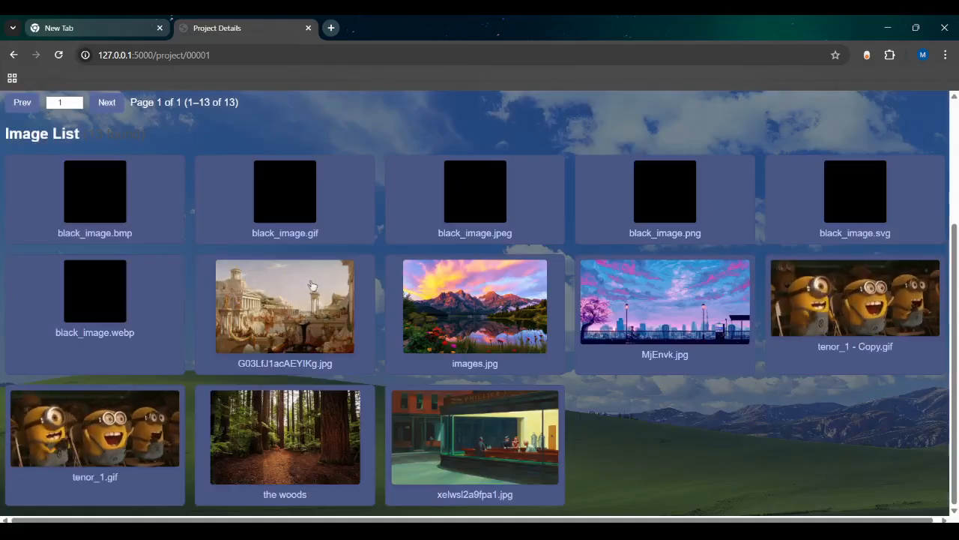
pyautogui.click(306, 291)
pyautogui.click(787, 381)
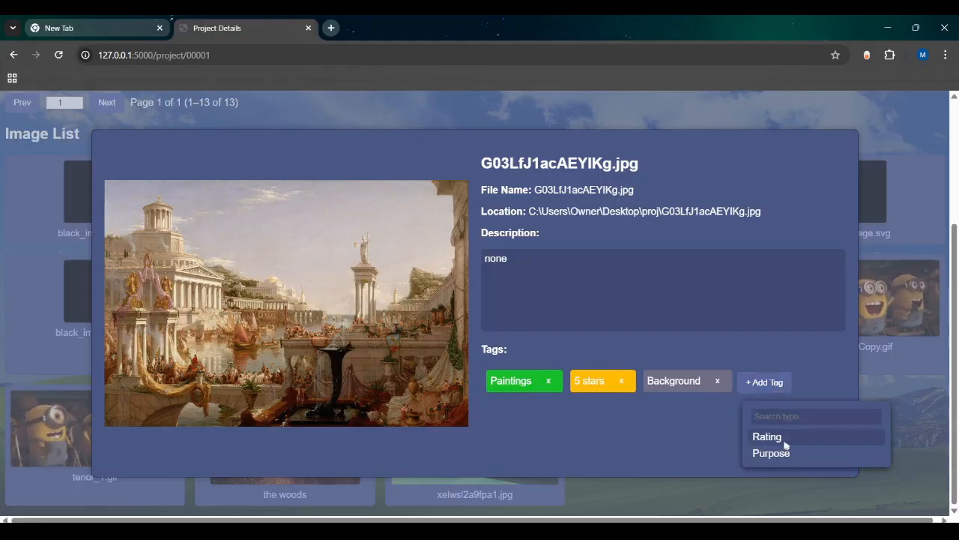
pyautogui.click(772, 437)
pyautogui.click(733, 402)
pyautogui.click(764, 383)
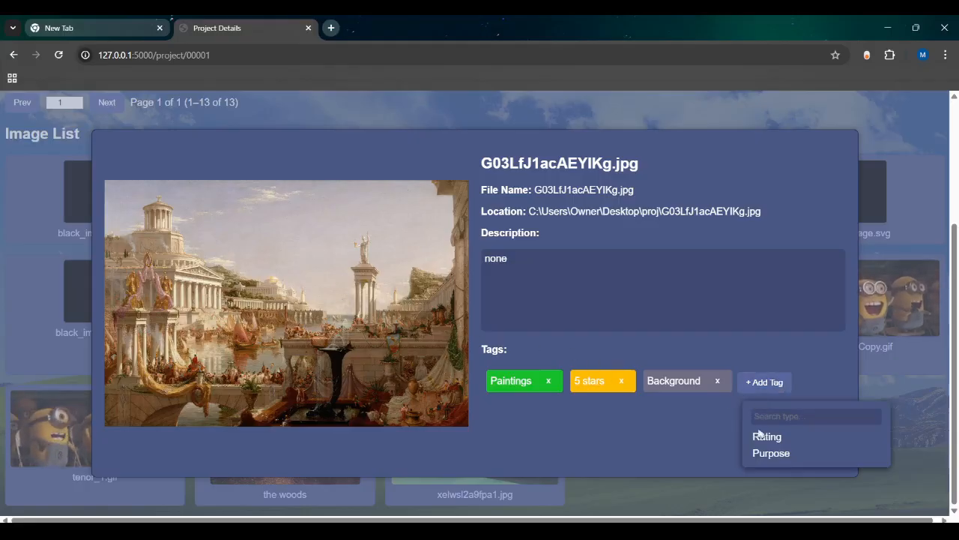
pyautogui.click(881, 362)
# Open the tag manager and start a new tag named Favorite with the type Rating.
pyautogui.scroll(3, 398, 320)
pyautogui.click(45, 181)
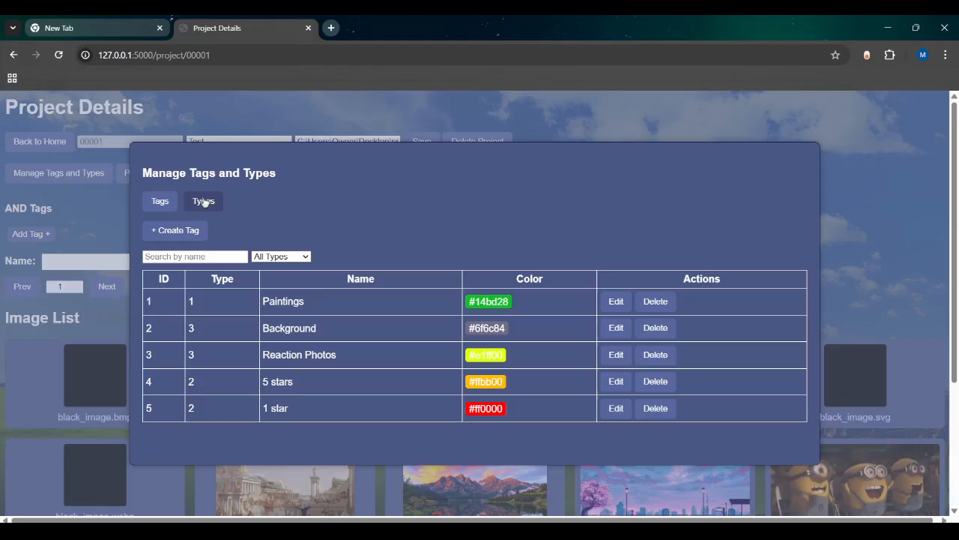
pyautogui.click(194, 234)
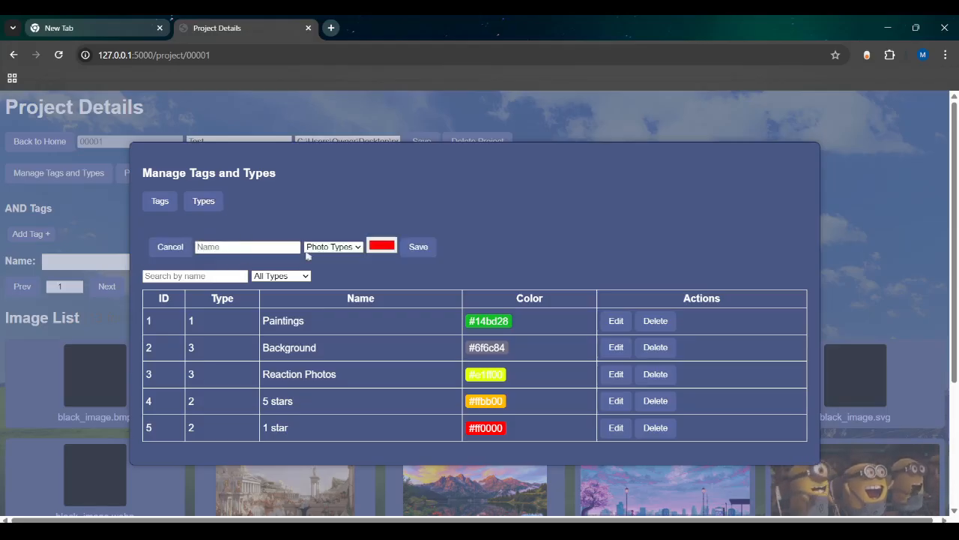
pyautogui.click(309, 249)
pyautogui.click(319, 274)
pyautogui.click(266, 248)
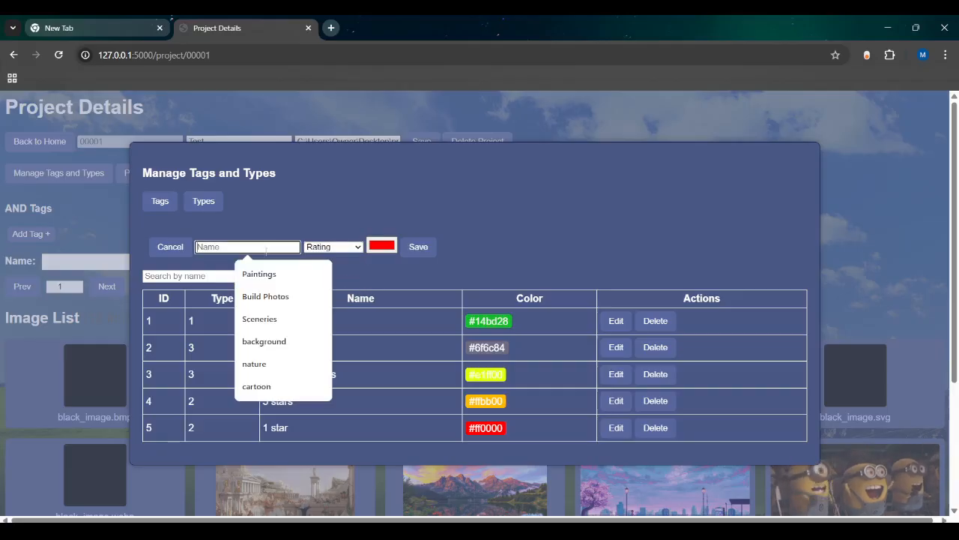
pyautogui.write('Fa')
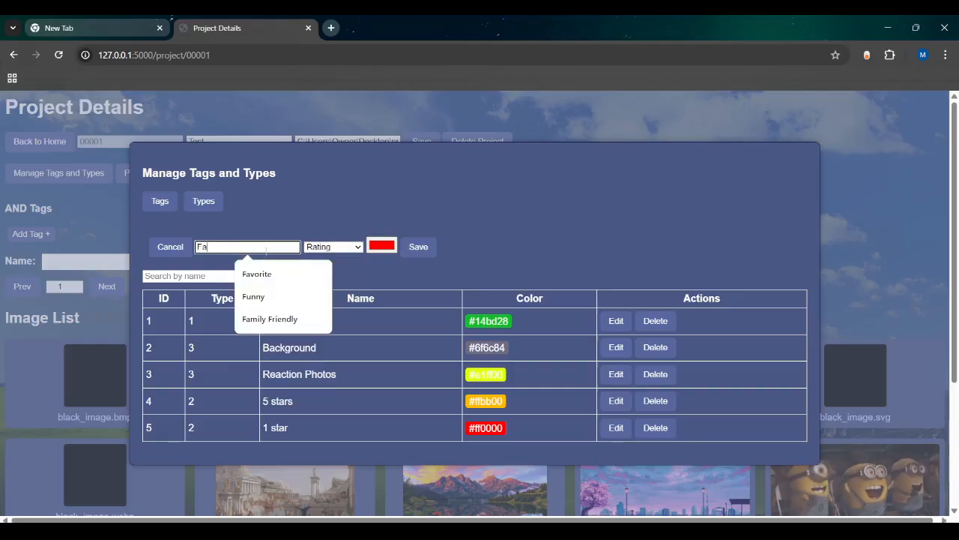
pyautogui.write('vorite')
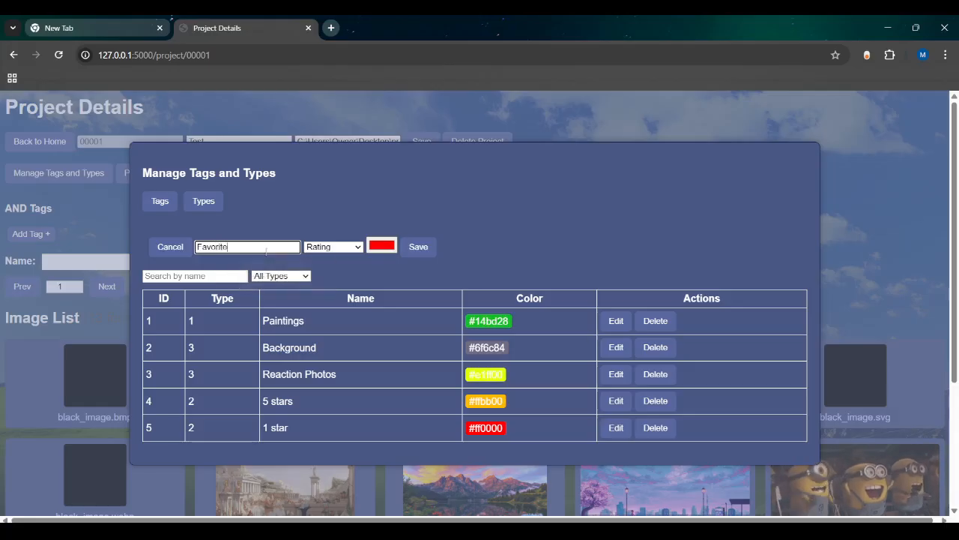
# Set the Favorite tag's color to purple, RGB 173, 0, 150, save it and leave the tag manager.
pyautogui.click(380, 247)
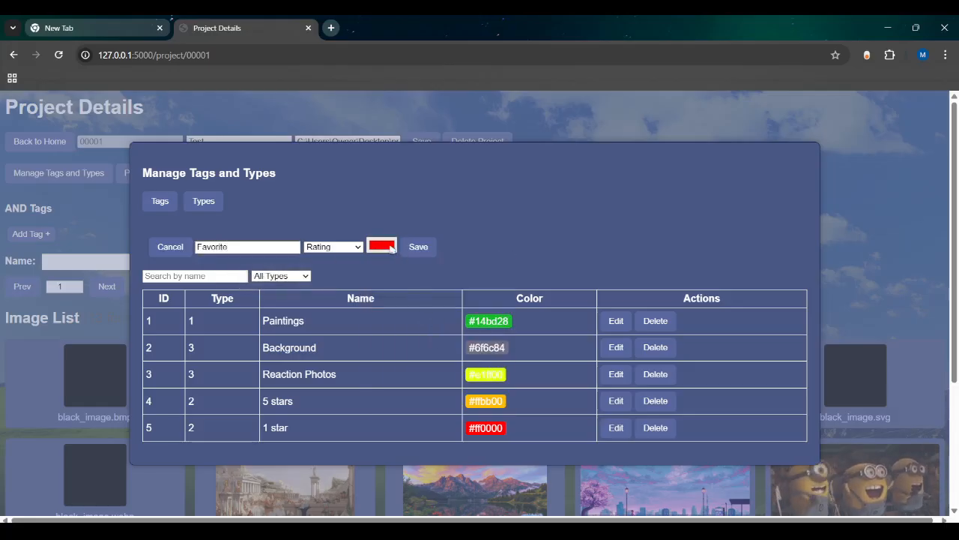
pyautogui.click(390, 248)
pyautogui.click(434, 352)
pyautogui.click(511, 282)
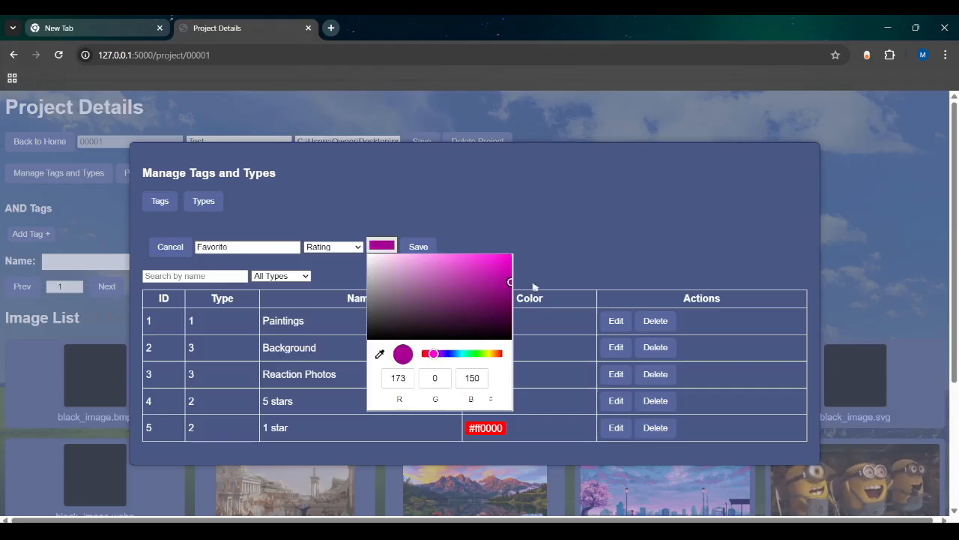
pyautogui.click(360, 247)
pyautogui.click(415, 262)
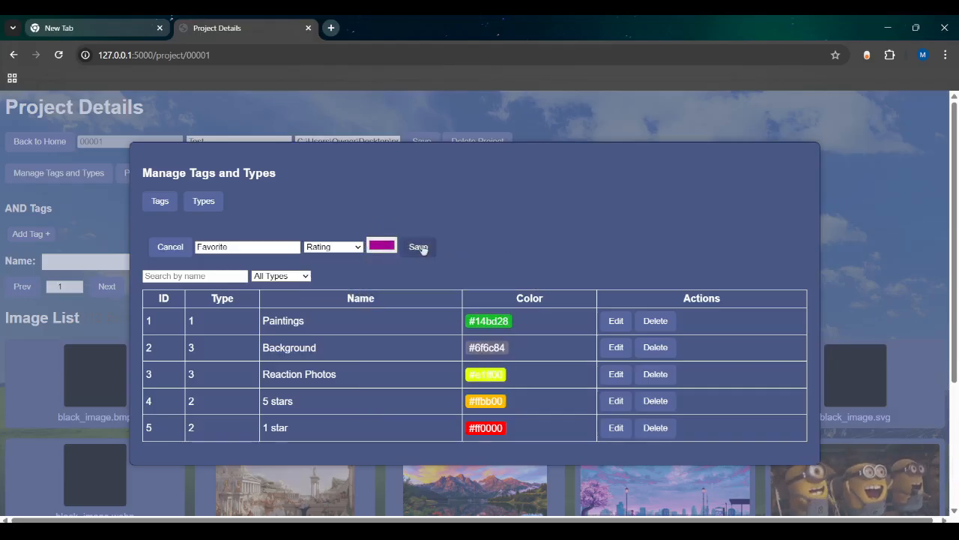
pyautogui.click(423, 249)
pyautogui.click(74, 300)
# Open the image G03LfJ1acAEYIKg.jpg to check its assigned tags, and close it.
pyautogui.scroll(-3, 180, 322)
pyautogui.click(244, 321)
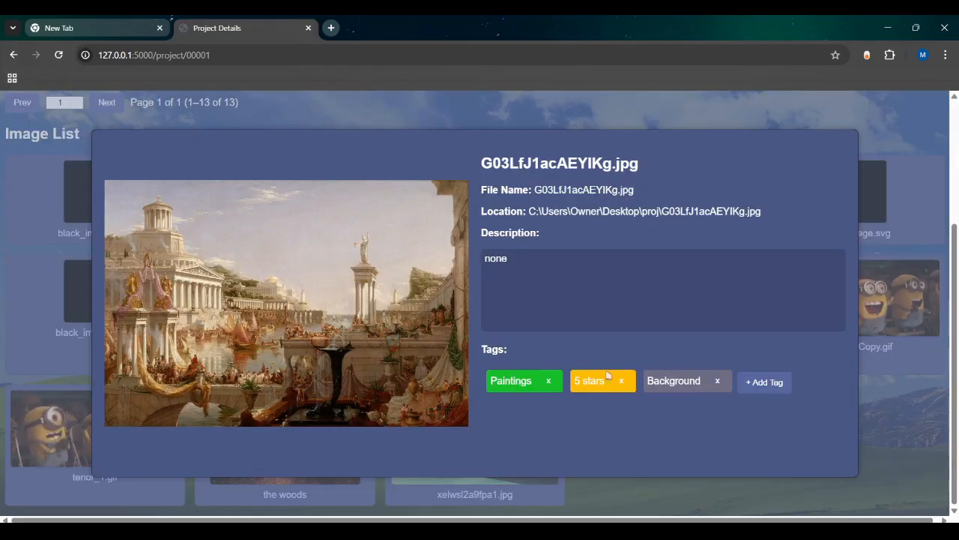
pyautogui.click(3, 320)
# Reopen the tag manager and start a new tag named Real Life with the type Photo Types.
pyautogui.scroll(4, 10, 300)
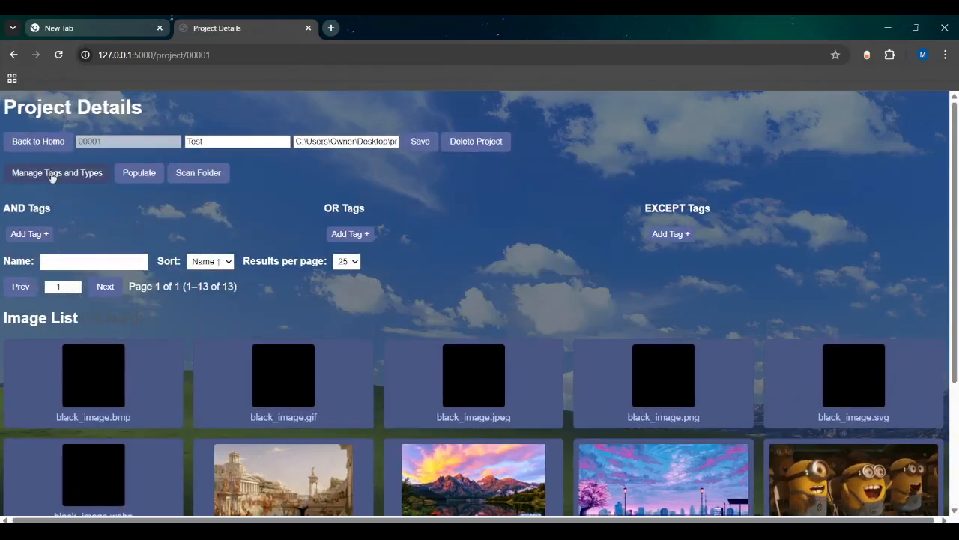
pyautogui.click(52, 174)
pyautogui.click(146, 231)
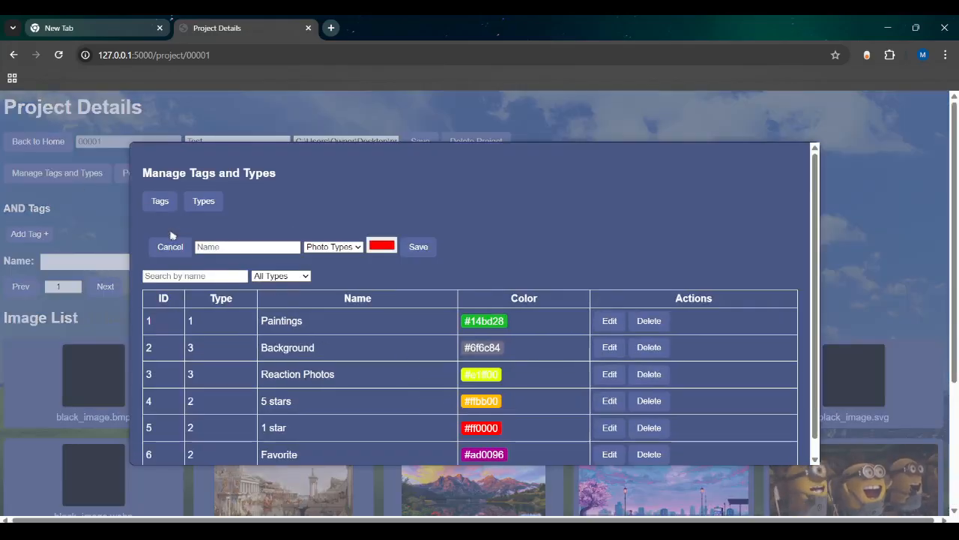
pyautogui.click(330, 249)
pyautogui.click(331, 261)
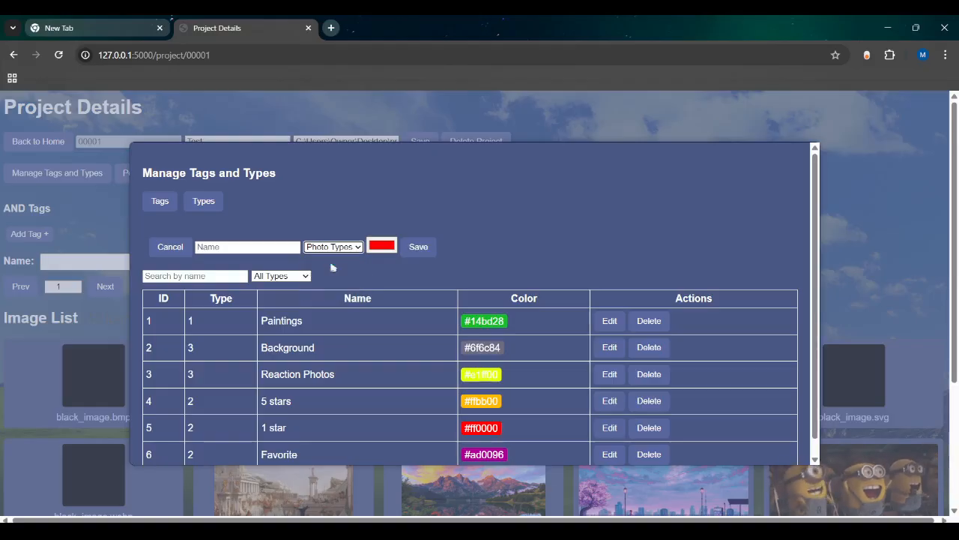
pyautogui.click(295, 247)
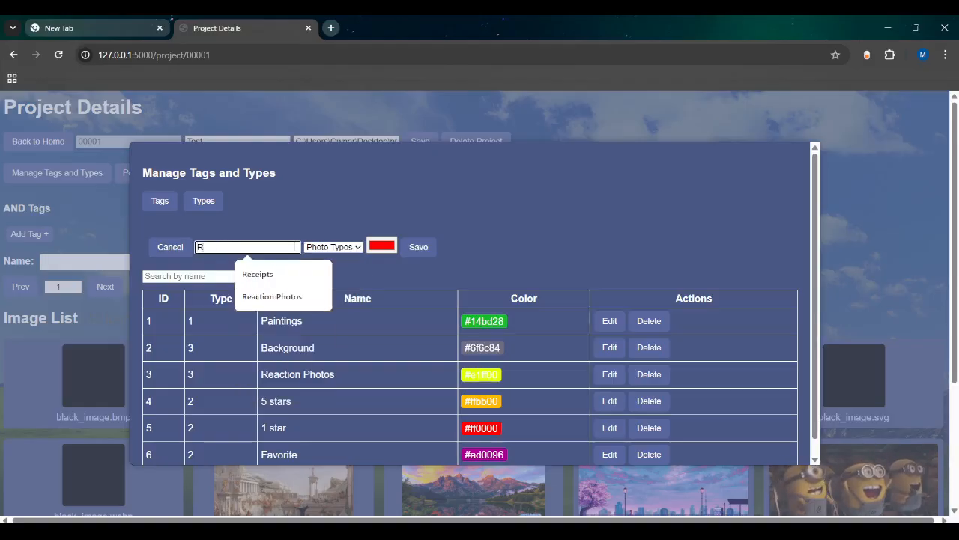
pyautogui.write('Real Life')
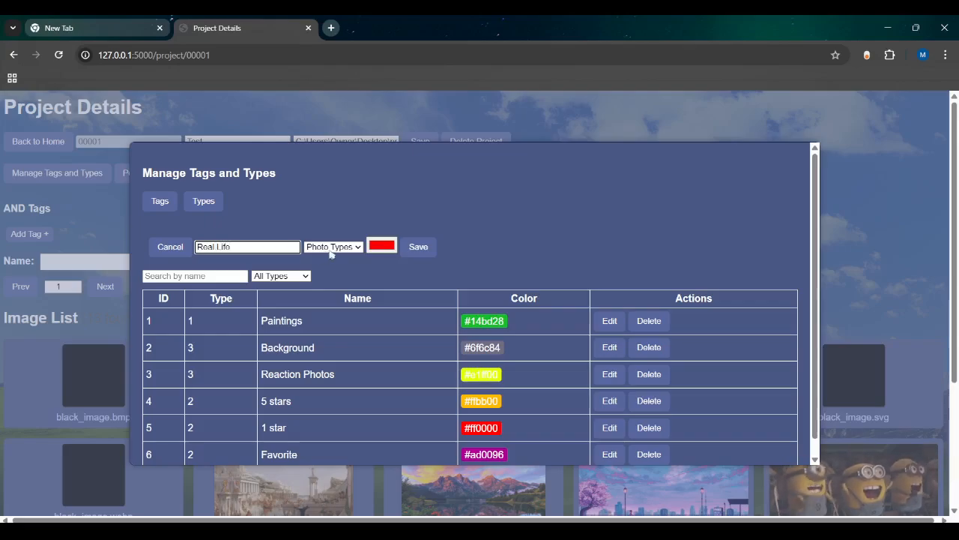
pyautogui.click(329, 251)
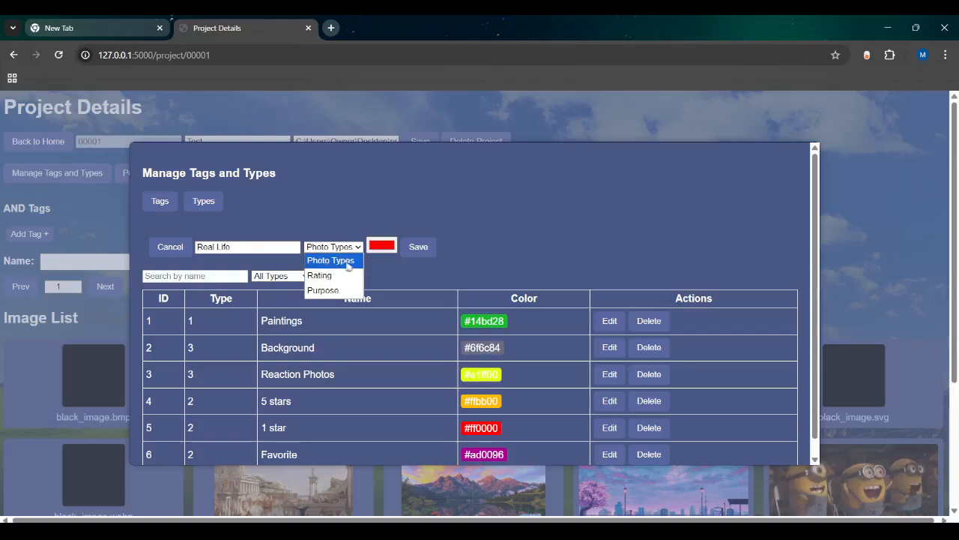
pyautogui.click(331, 260)
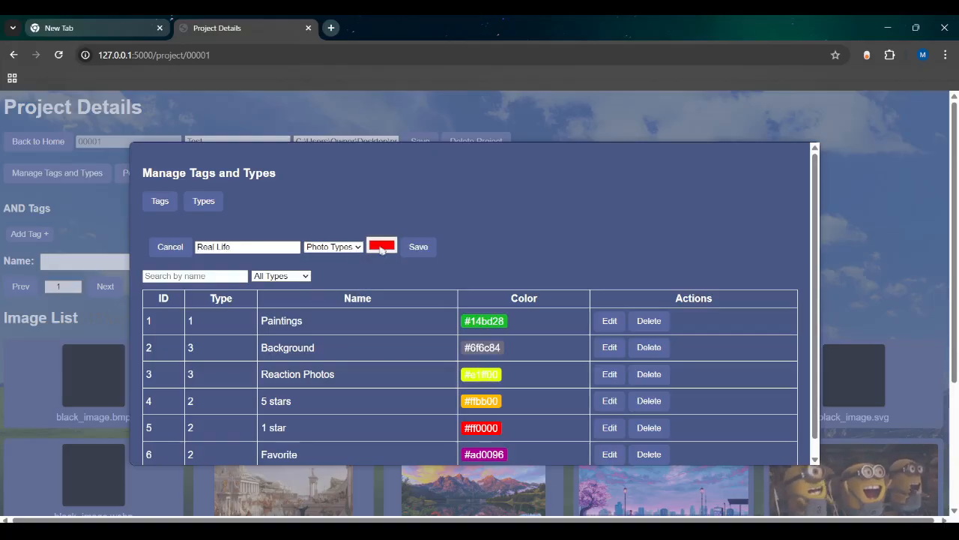
# Set the Real Life tag's color to dark gray, RGB 38, 38, 38, save it and close the tag manager.
pyautogui.click(382, 245)
pyautogui.moveTo(422, 306); pyautogui.dragTo(338, 330)
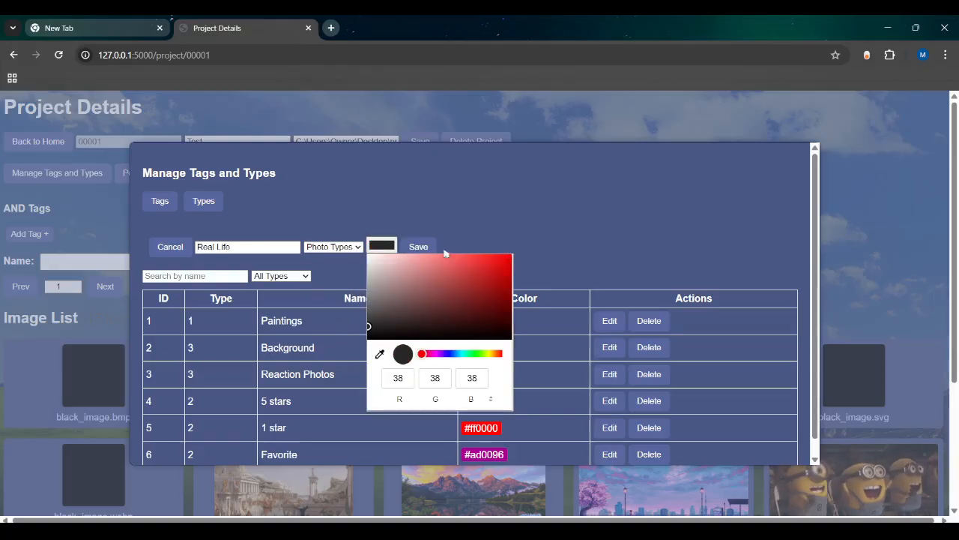
pyautogui.click(419, 247)
pyautogui.press('Escape')
# Open G03LfJ1acAEYIKg.jpg, advance to images.jpg and add the Real Life tag from Photo Types to it.
pyautogui.scroll(-3, 450, 388)
pyautogui.click(317, 288)
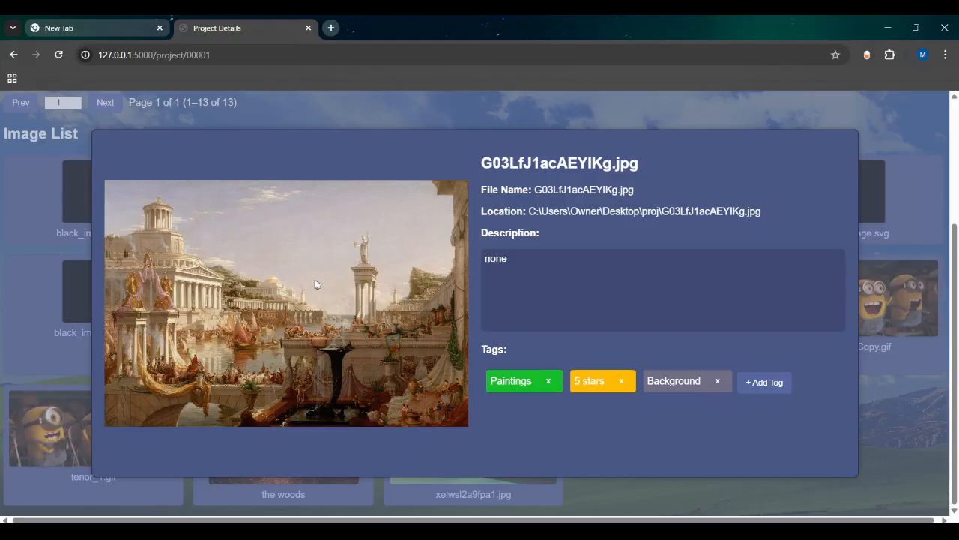
pyautogui.press('Right')
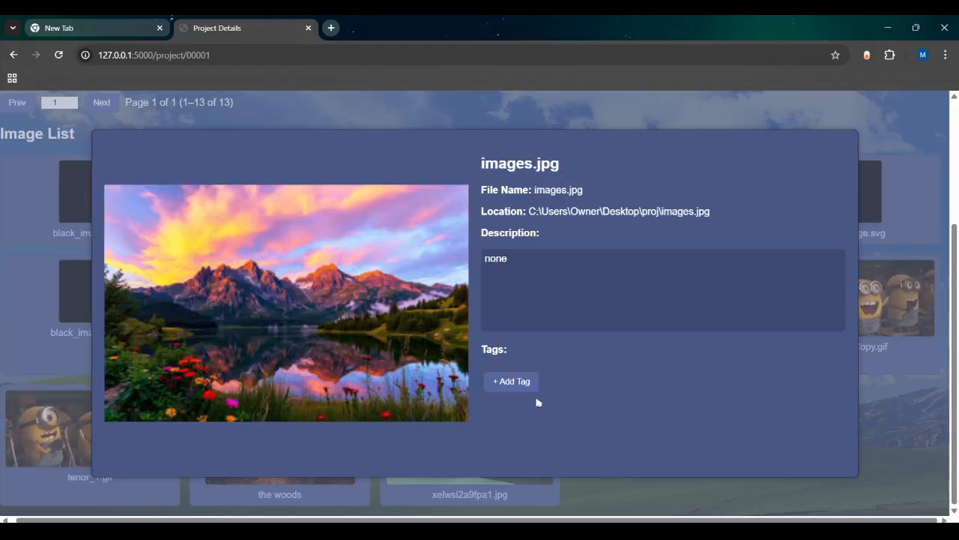
pyautogui.click(525, 384)
pyautogui.click(564, 445)
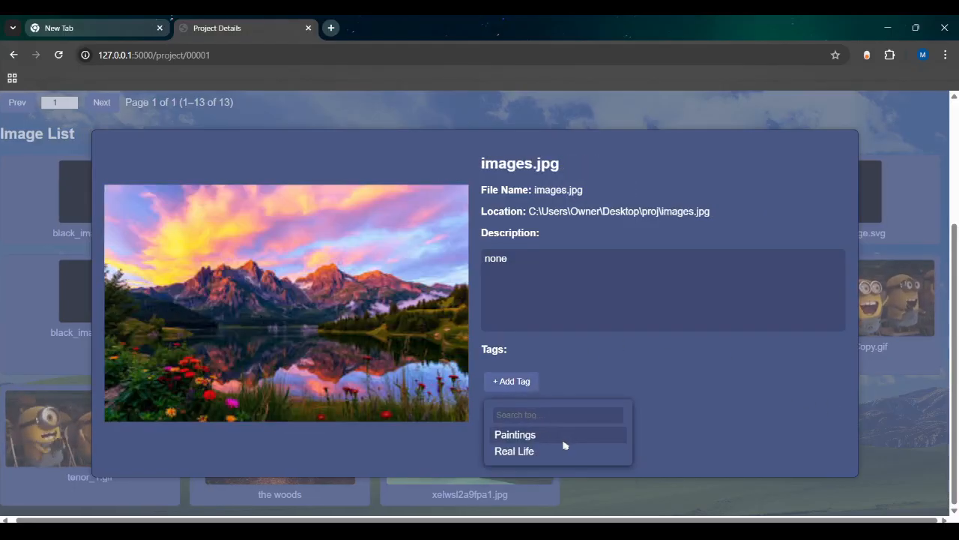
pyautogui.click(546, 452)
# Add the Background tag from Purpose to images.jpg.
pyautogui.click(597, 386)
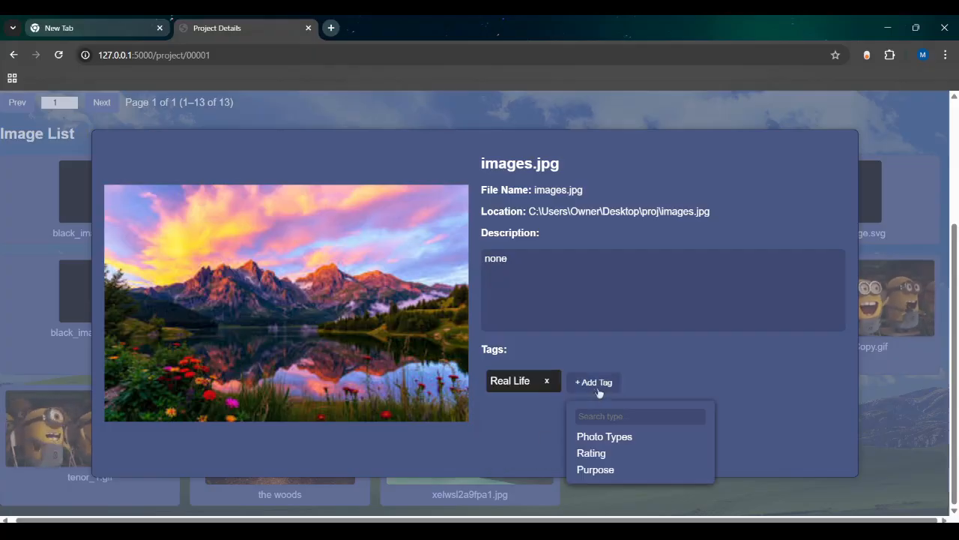
pyautogui.click(615, 469)
pyautogui.click(621, 436)
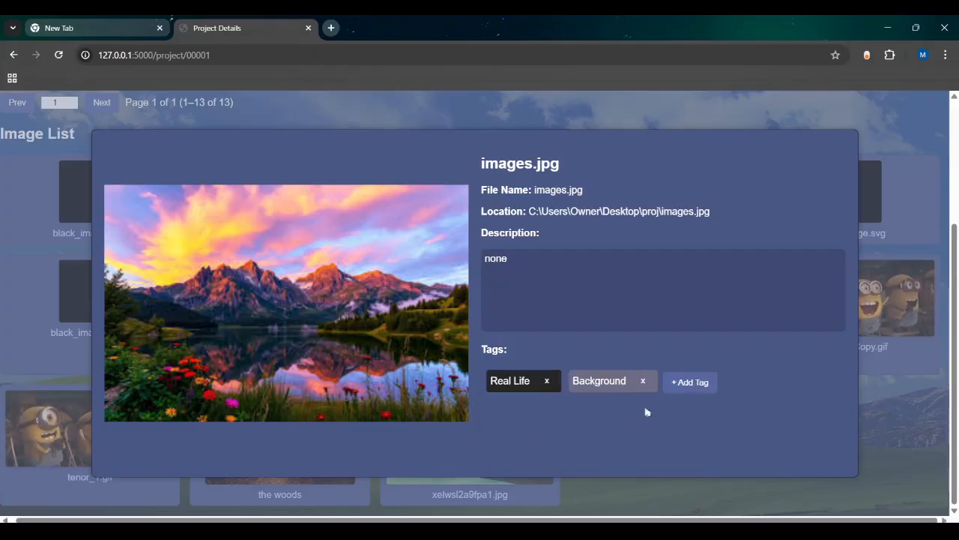
# Advance to tenor_1 - Copy.gif, add the Reaction Photos tag from Purpose to it, and move on to the image named the woods.
pyautogui.press('Right')
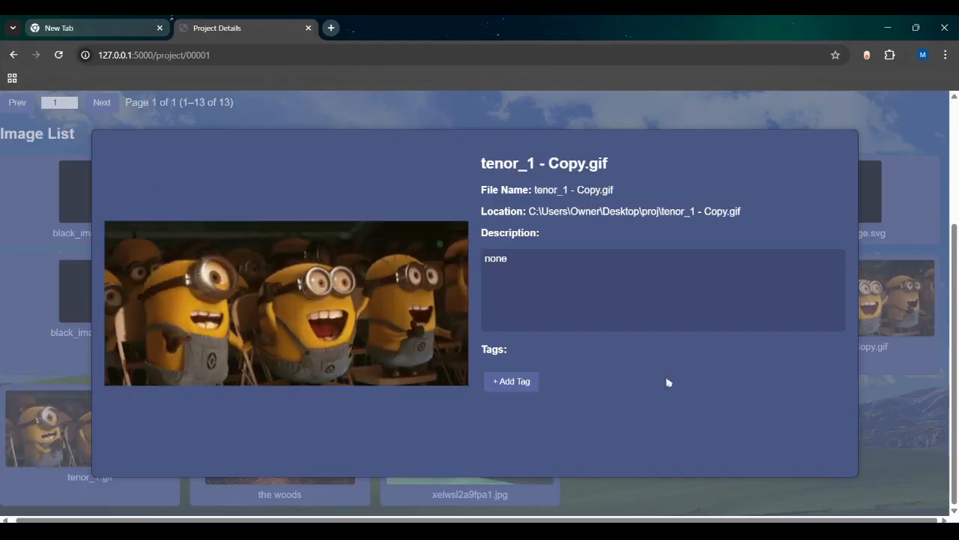
pyautogui.click(529, 384)
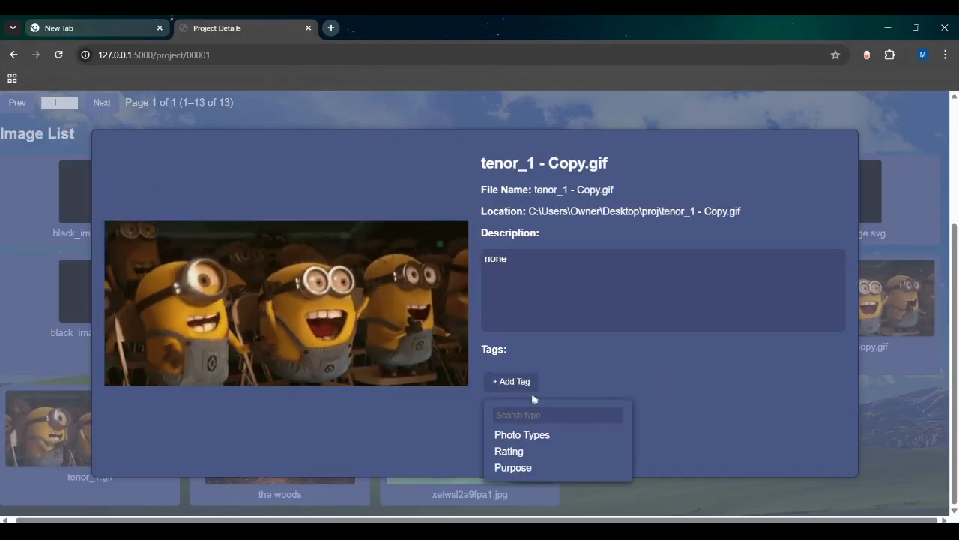
pyautogui.click(548, 467)
pyautogui.click(561, 452)
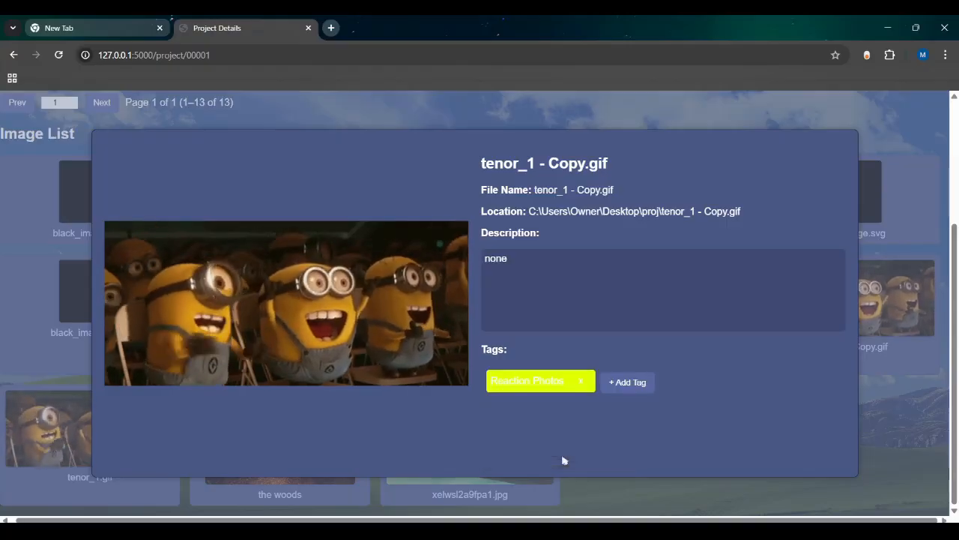
pyautogui.press('Right')
pyautogui.press('Right')
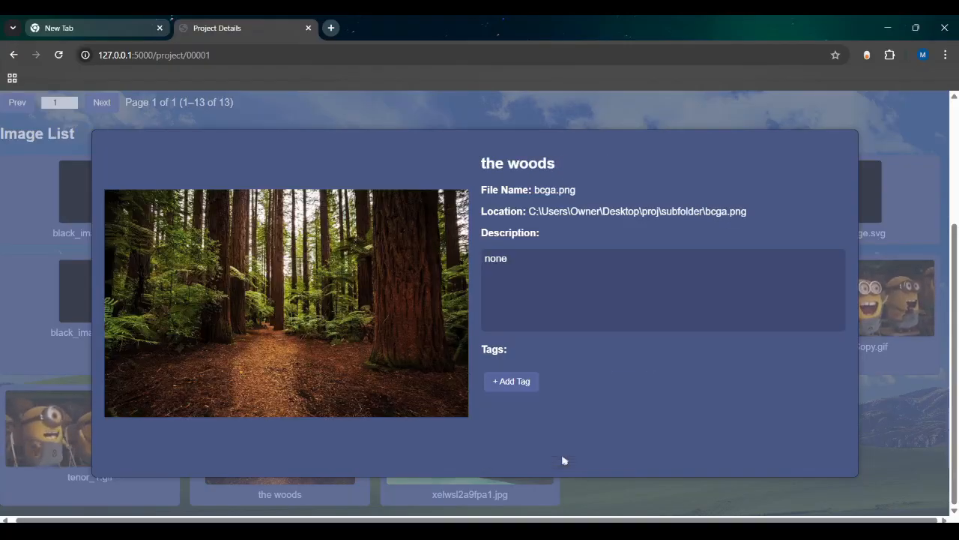
# Add the Paintings tag from Photo Types to the woods, and remove it again.
pyautogui.click(517, 396)
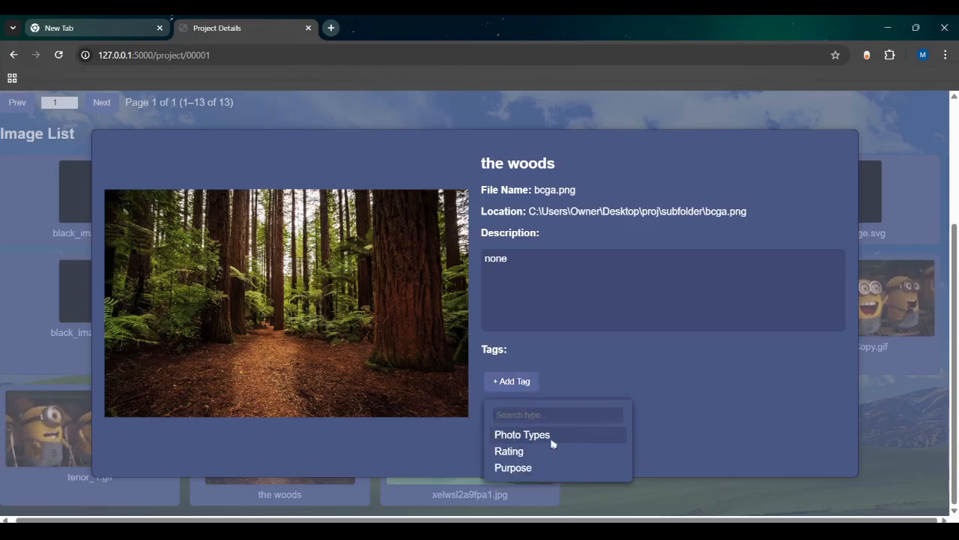
pyautogui.click(525, 435)
pyautogui.click(552, 434)
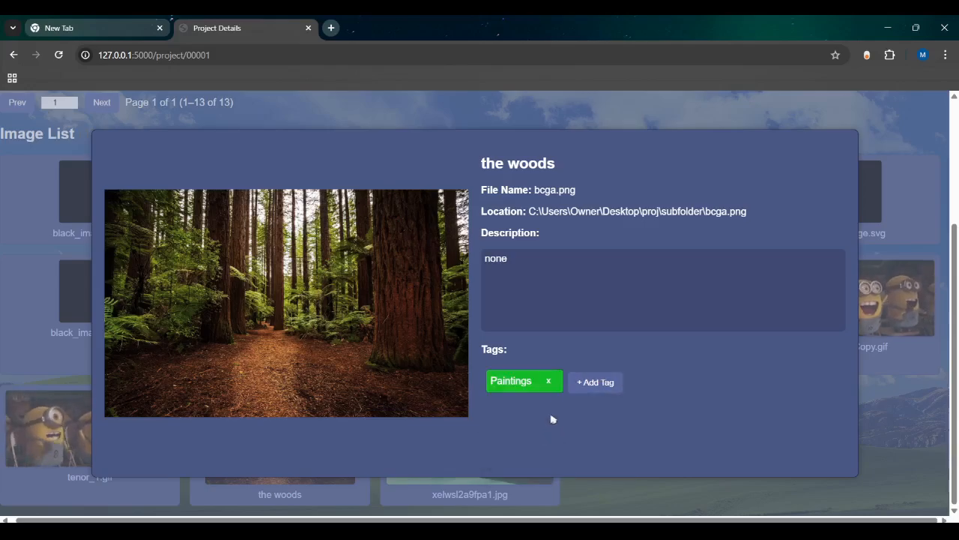
pyautogui.click(589, 385)
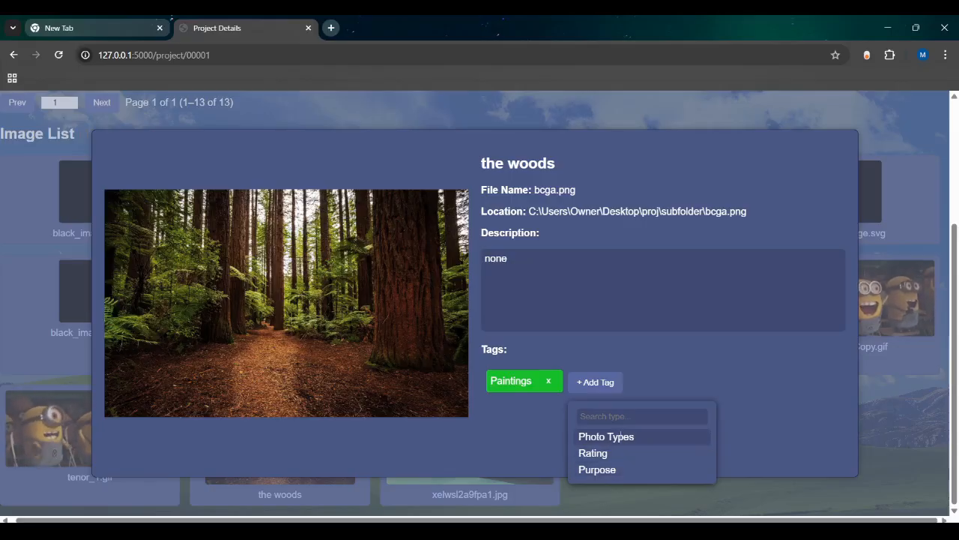
pyautogui.click(620, 436)
pyautogui.click(595, 386)
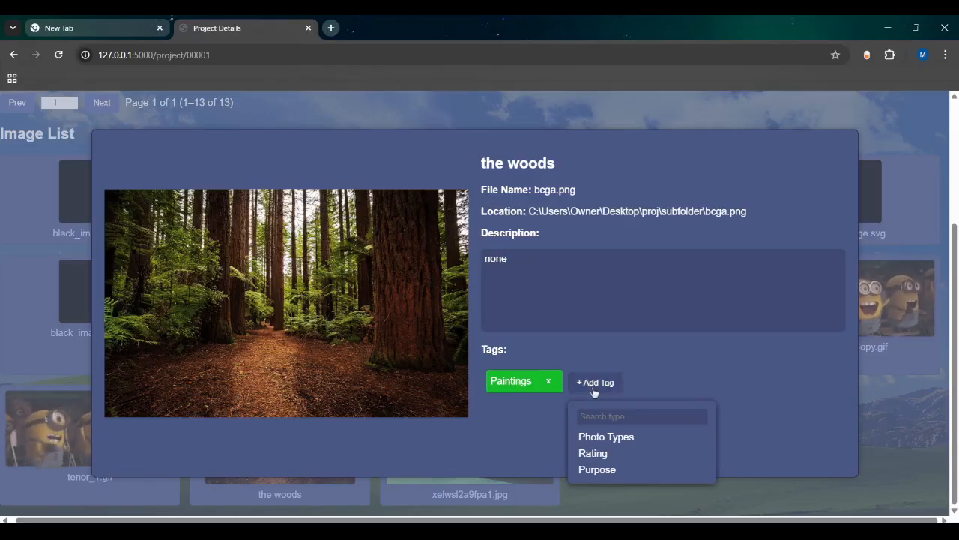
pyautogui.click(548, 381)
# Add the Real Life tag from Photo Types and the Background tag from Purpose to the woods.
pyautogui.click(517, 384)
pyautogui.click(540, 434)
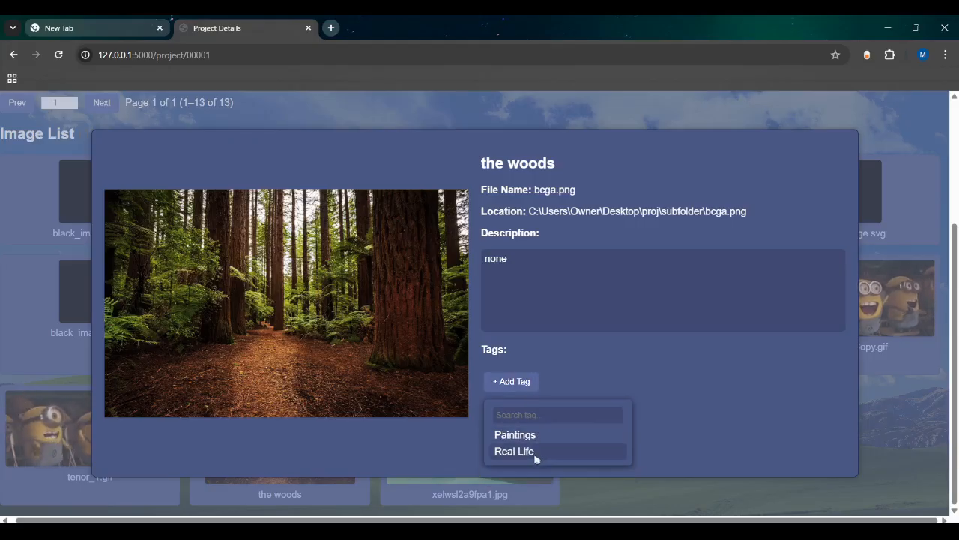
pyautogui.click(535, 452)
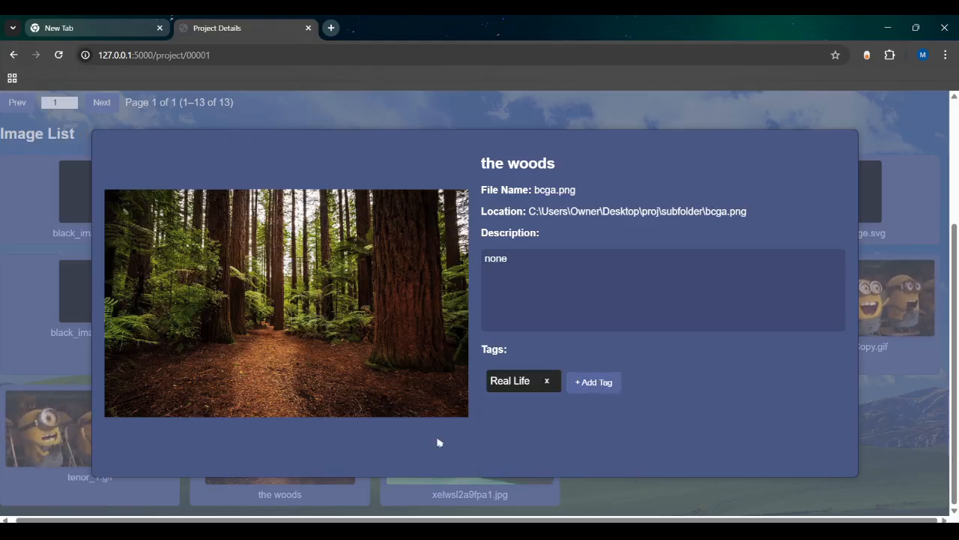
pyautogui.click(592, 384)
pyautogui.click(604, 468)
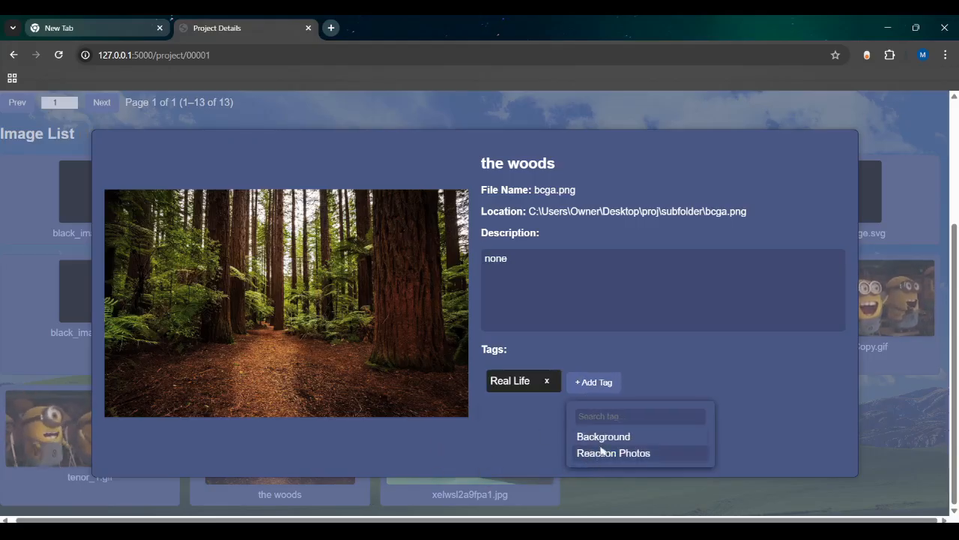
pyautogui.click(593, 436)
# Close the woods and reopen it to check its assigned tags, closing it again.
pyautogui.click(305, 486)
pyautogui.click(300, 488)
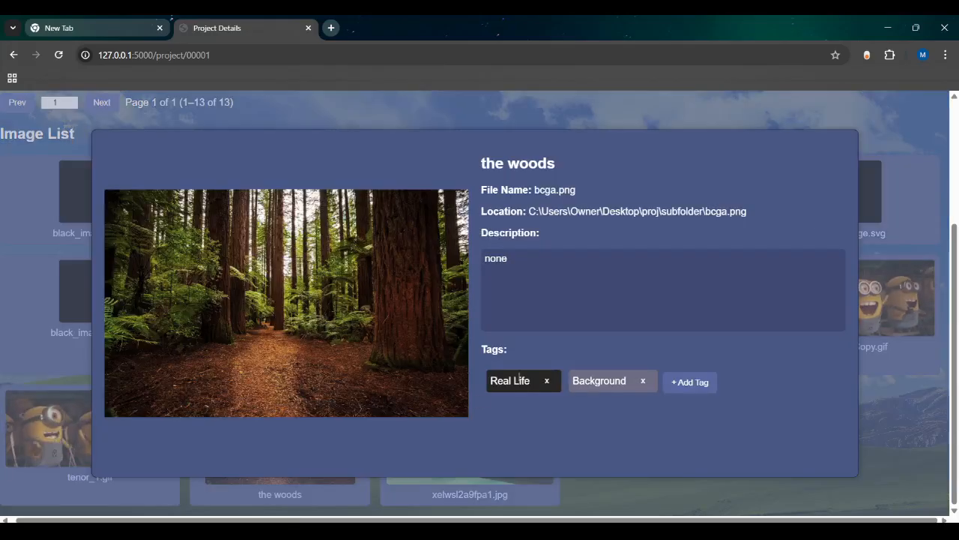
pyautogui.click(387, 497)
# Open xelwsl2a9fpa1.jpg, add the Paintings tag from Photo Types and the Background tag from Purpose to it, and close it.
pyautogui.click(386, 497)
pyautogui.click(524, 385)
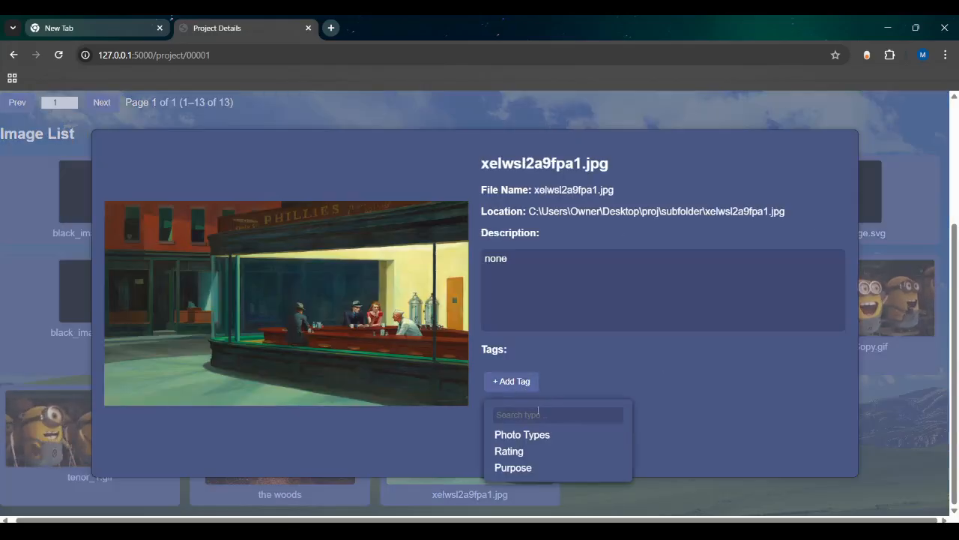
pyautogui.click(524, 434)
pyautogui.click(515, 433)
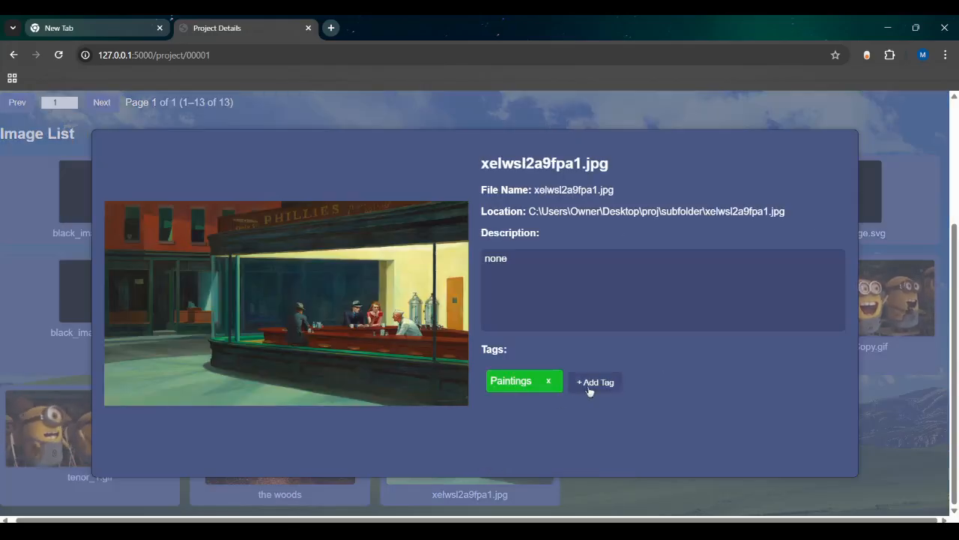
pyautogui.click(589, 382)
pyautogui.click(597, 469)
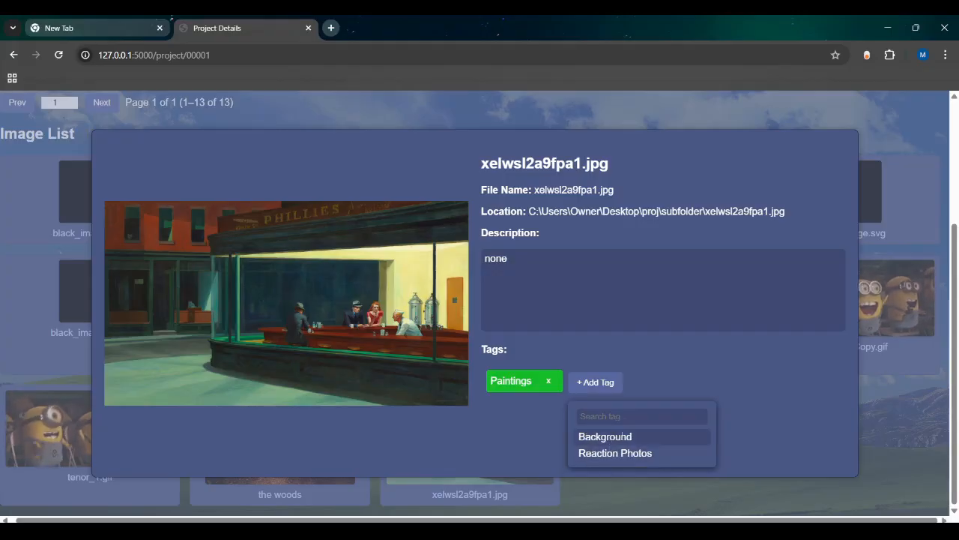
pyautogui.click(599, 437)
pyautogui.click(556, 495)
# Open G03LfJ1acAEYIKg.jpg, step through the images after it to check their assigned tags, and close the image view.
pyautogui.scroll(4, 225, 315)
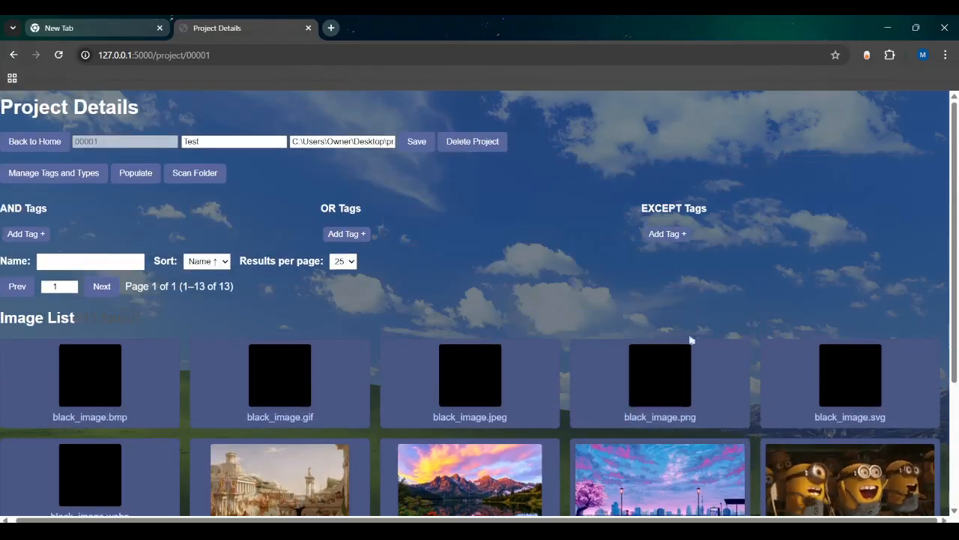
pyautogui.scroll(-4, 600, 330)
pyautogui.click(317, 303)
pyautogui.press('Right')
pyautogui.press('Right')
pyautogui.press('Right')
pyautogui.press('Right')
pyautogui.press('Right')
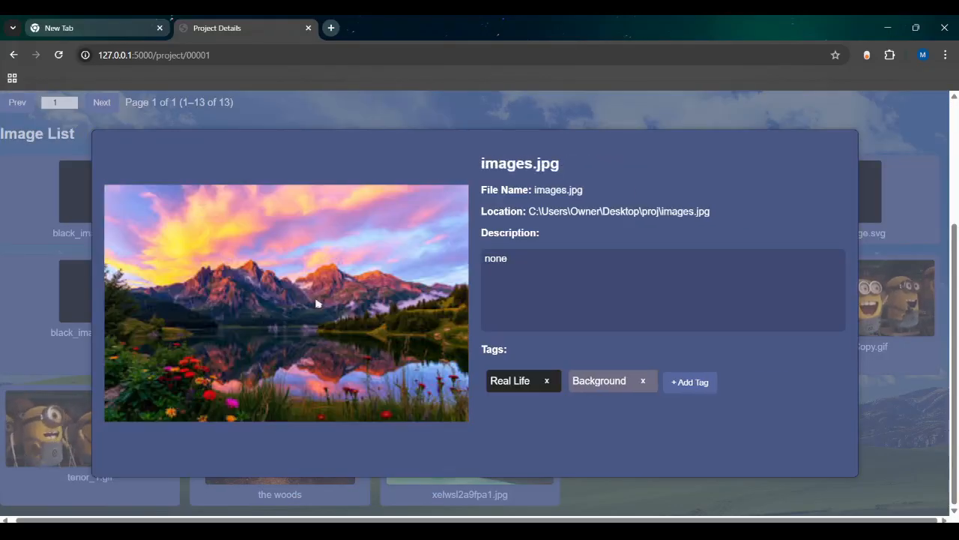
pyautogui.press('Right')
pyautogui.press('Escape')
pyautogui.scroll(3, 10, 237)
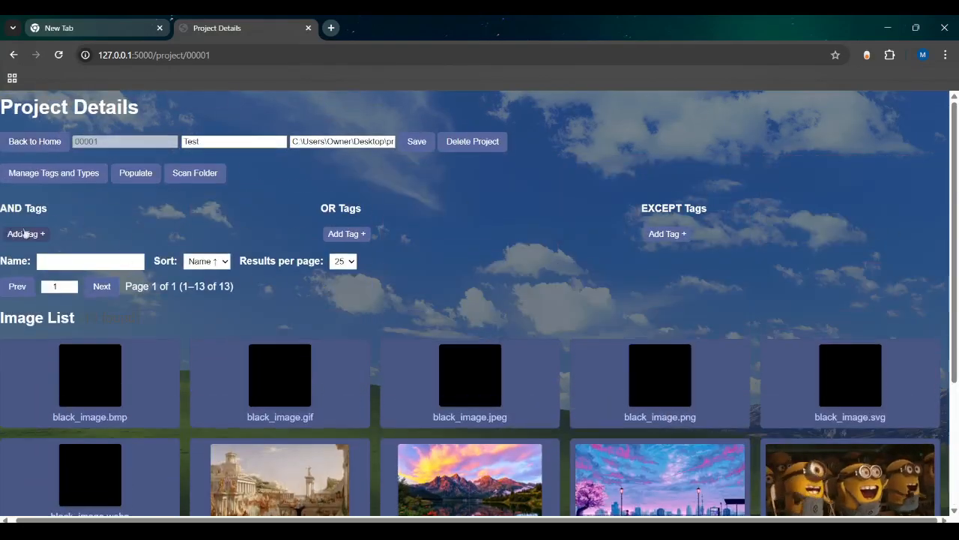
pyautogui.click(25, 233)
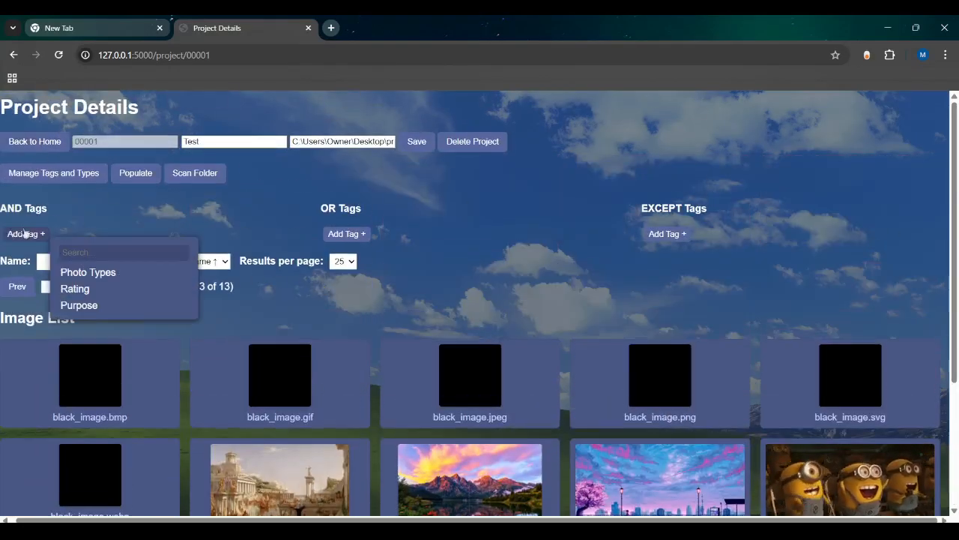
pyautogui.click(135, 214)
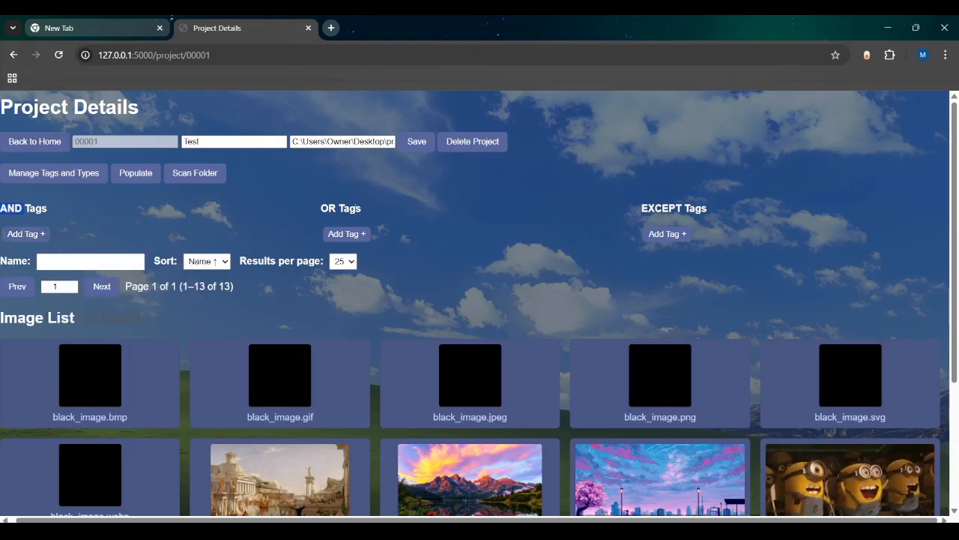
pyautogui.click(673, 199)
pyautogui.moveTo(1, 205); pyautogui.dragTo(44, 227)
pyautogui.click(57, 221)
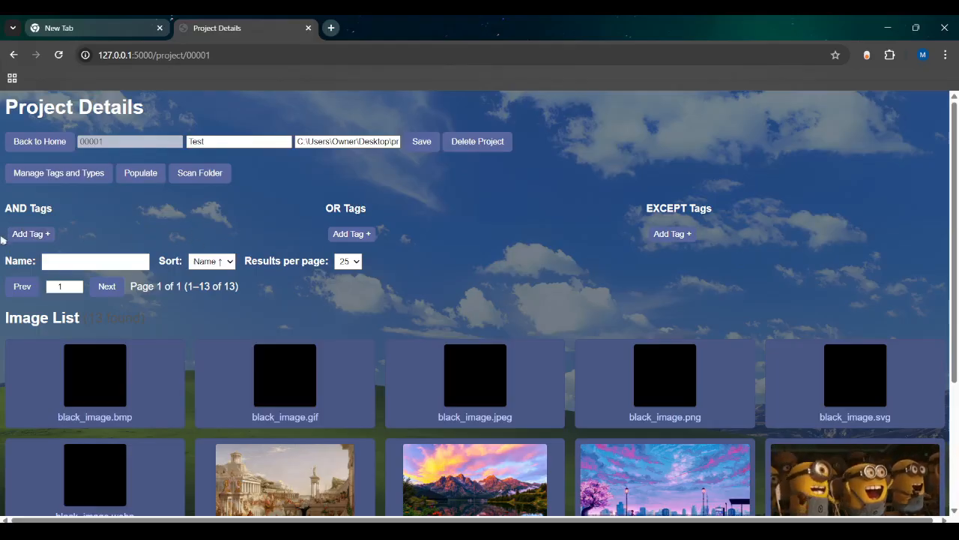
pyautogui.scroll(-3, 135, 217)
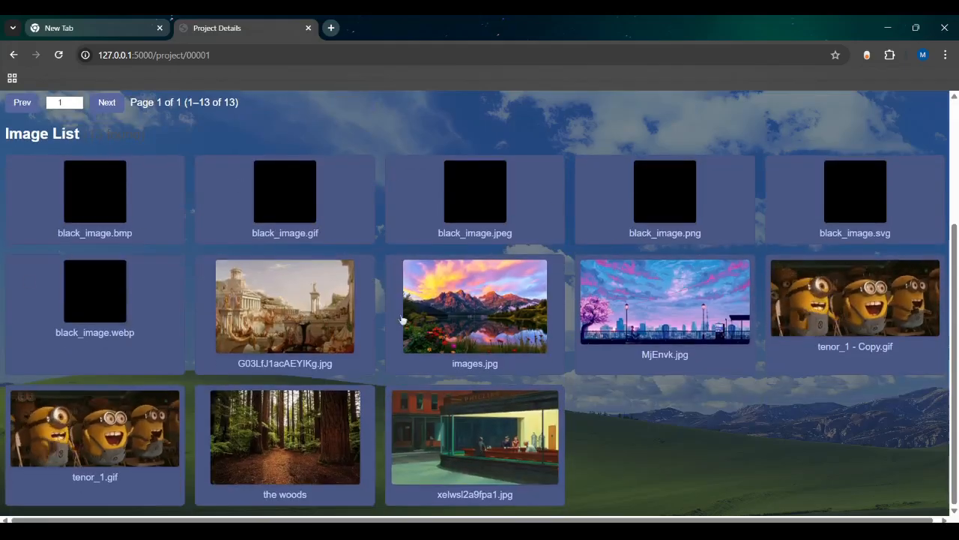
pyautogui.scroll(3, 60, 233)
# Filter the image list with AND Tags set to both Paintings and Real Life from Photo Types.
pyautogui.click(34, 234)
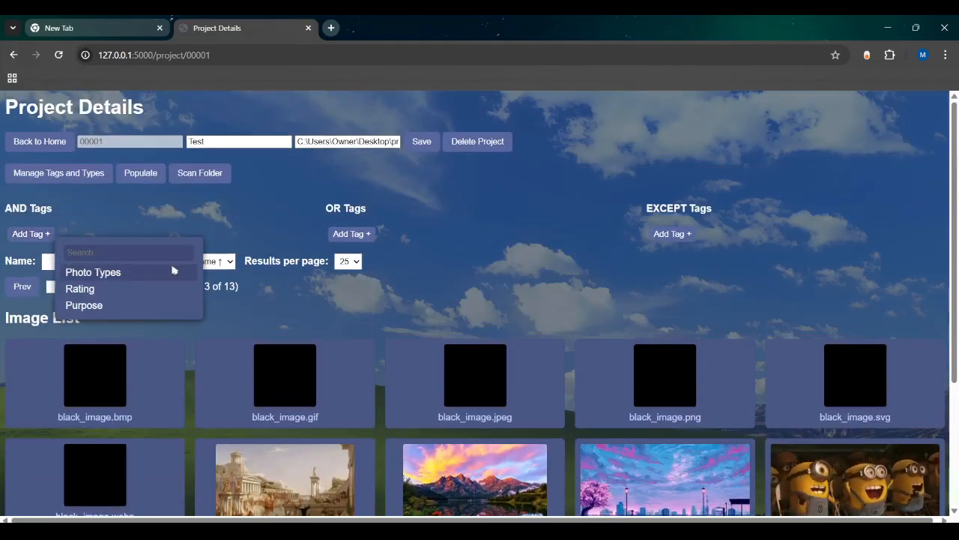
pyautogui.click(173, 269)
pyautogui.click(152, 272)
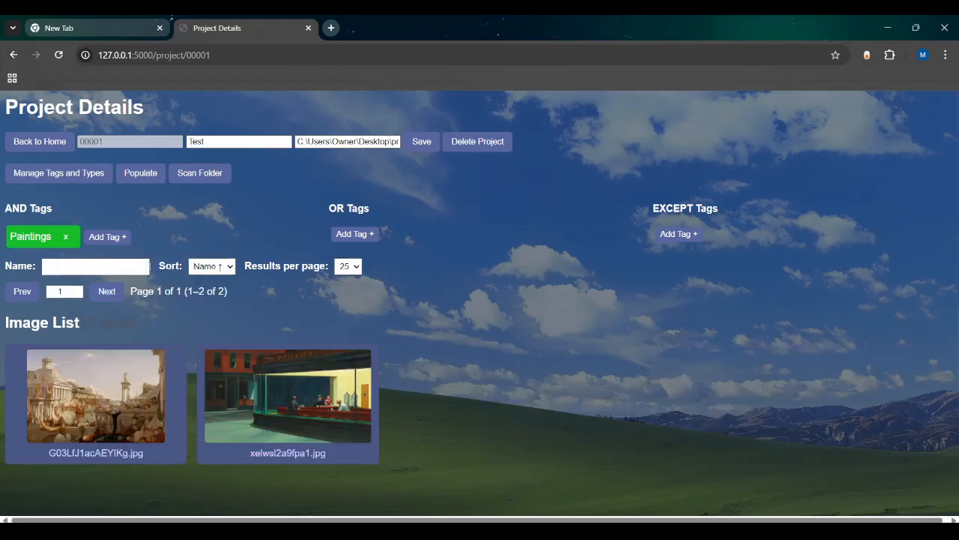
pyautogui.click(120, 237)
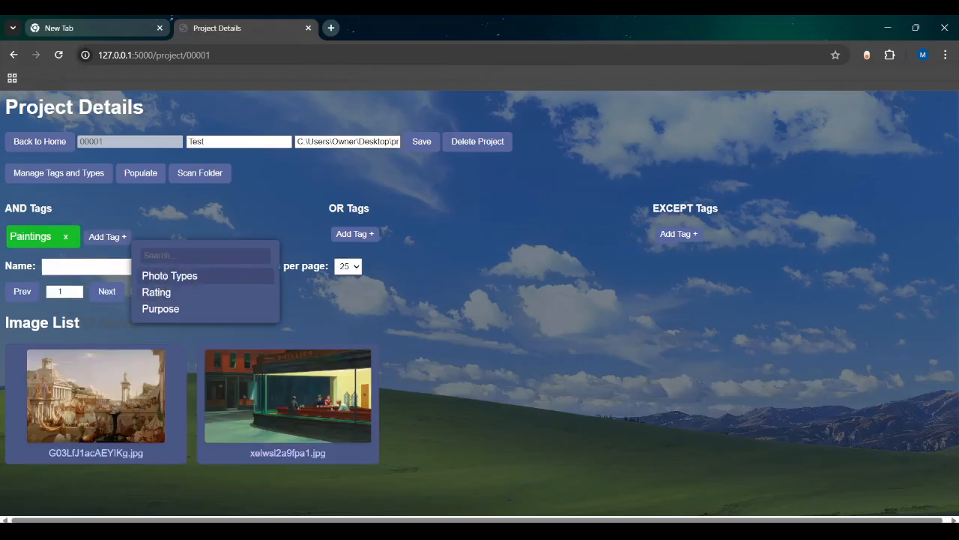
pyautogui.click(166, 275)
pyautogui.click(187, 277)
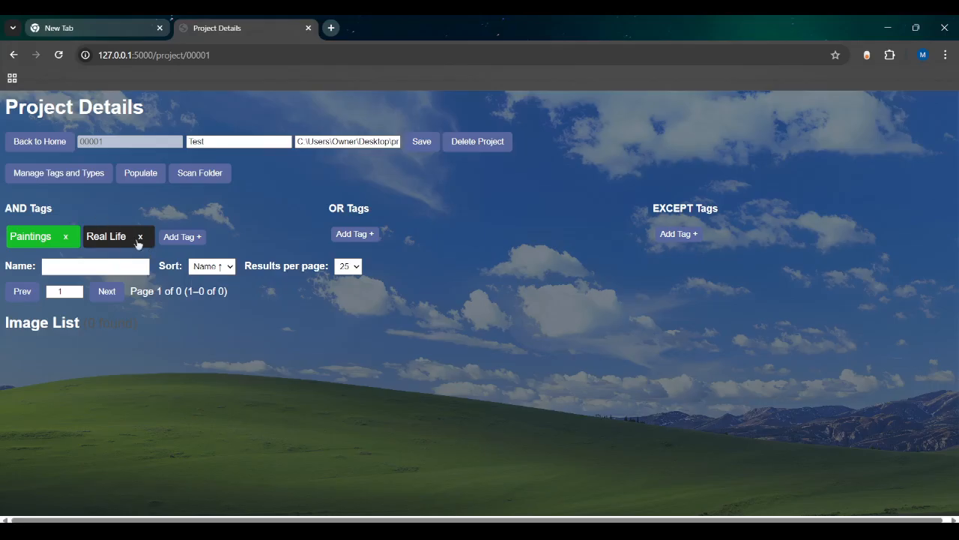
# Remove the Real Life and Paintings tags from the AND filter.
pyautogui.click(139, 237)
pyautogui.click(124, 237)
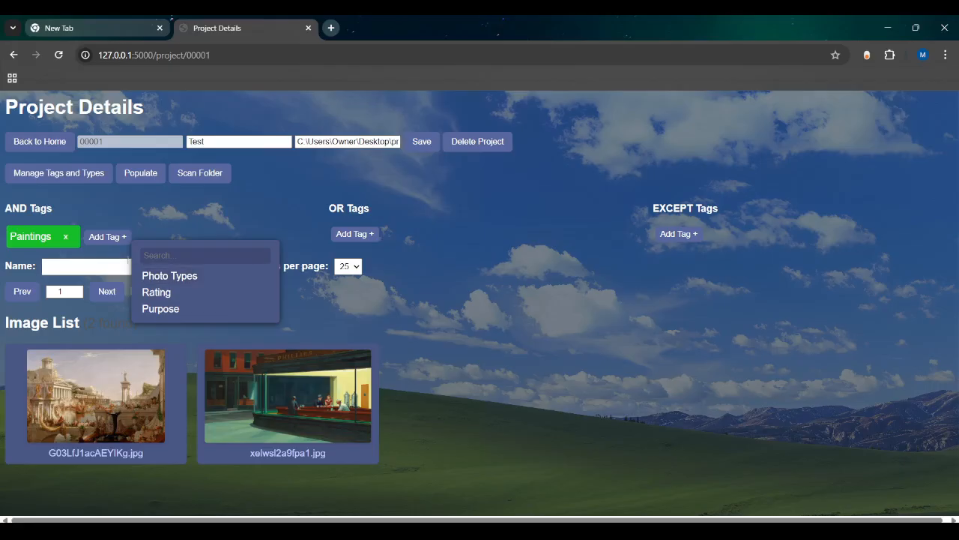
pyautogui.click(66, 237)
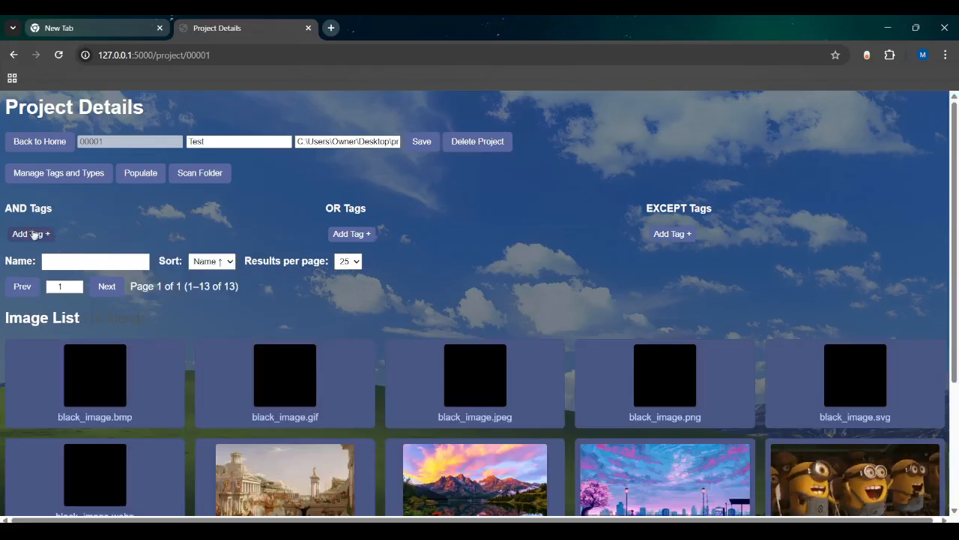
# Filter the image list with AND Tags set to Background from Purpose and Real Life from Photo Types.
pyautogui.click(32, 234)
pyautogui.click(99, 303)
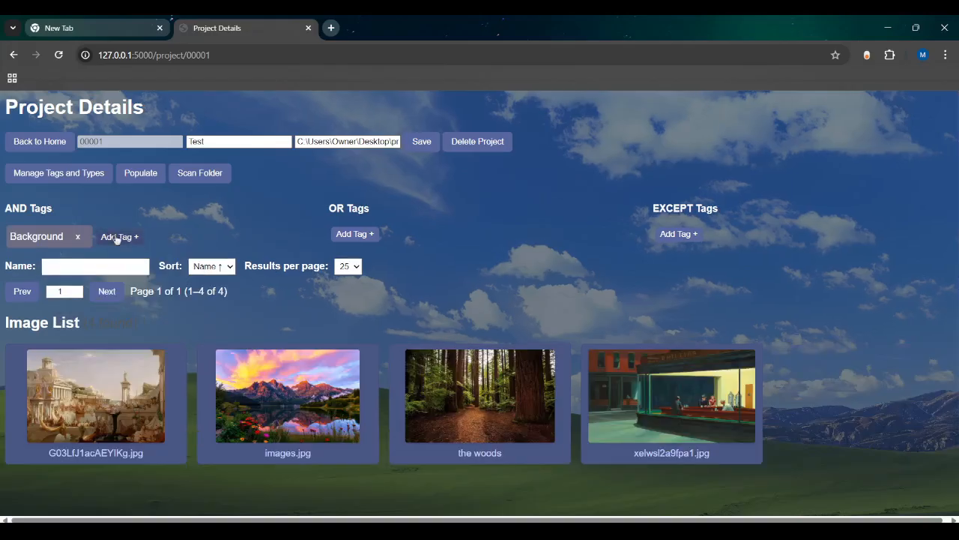
pyautogui.click(120, 237)
pyautogui.click(168, 277)
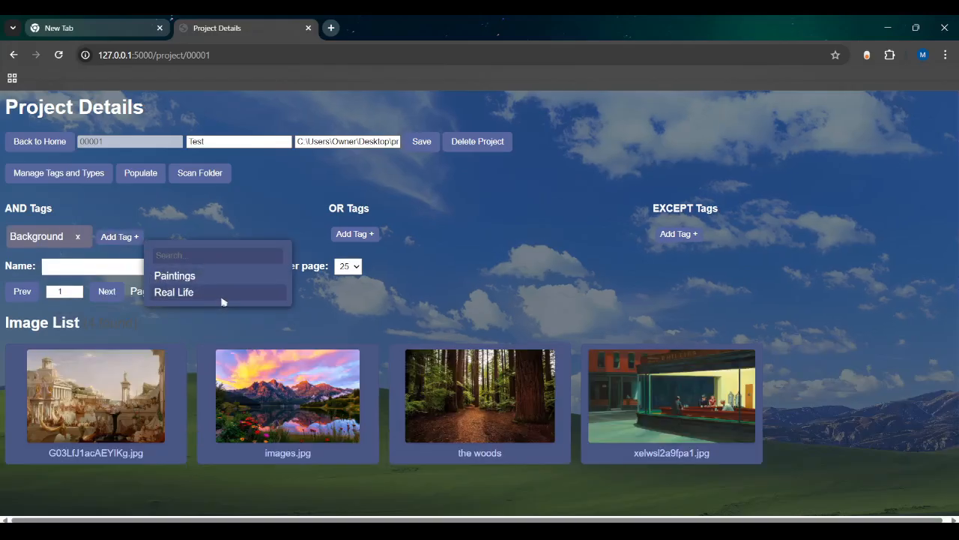
pyautogui.click(221, 292)
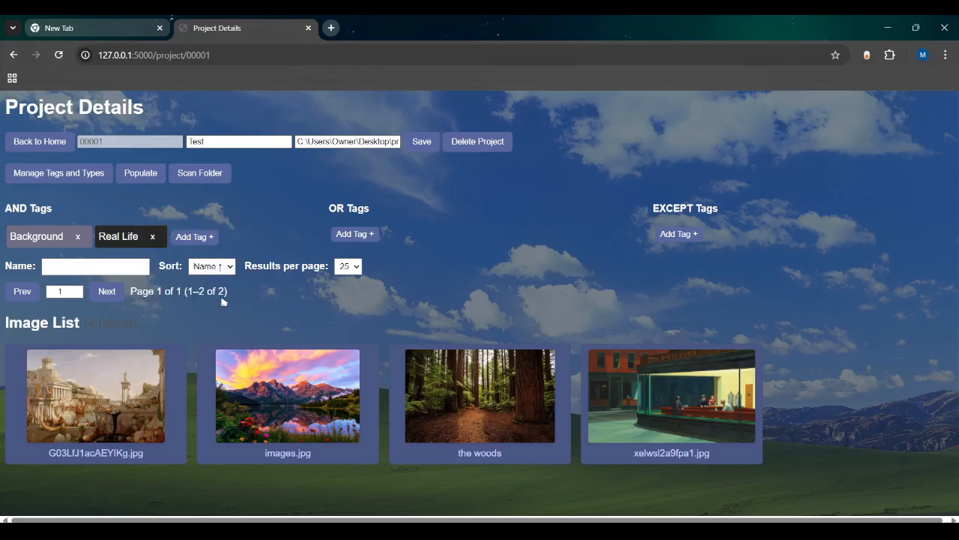
# Sort the filtered images by name in descending order, and switch back to ascending order.
pyautogui.click(226, 267)
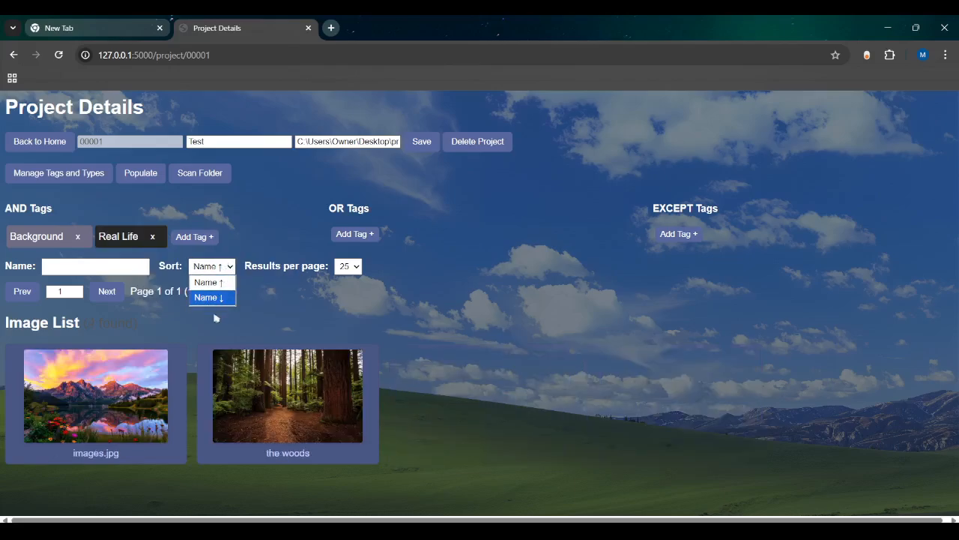
pyautogui.click(220, 298)
pyautogui.click(222, 270)
pyautogui.click(222, 284)
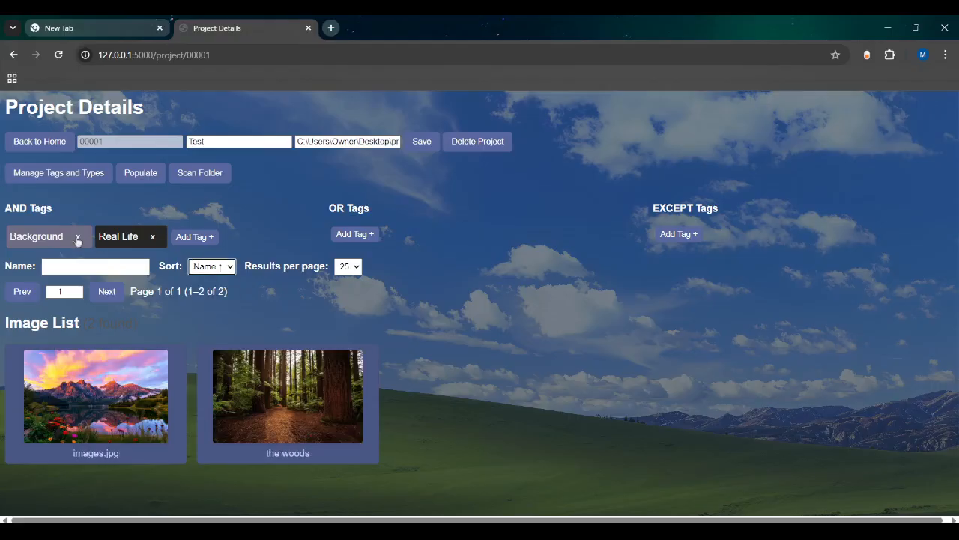
# Narrow the filtered images by the name "imag", and clear the name filter.
pyautogui.click(58, 267)
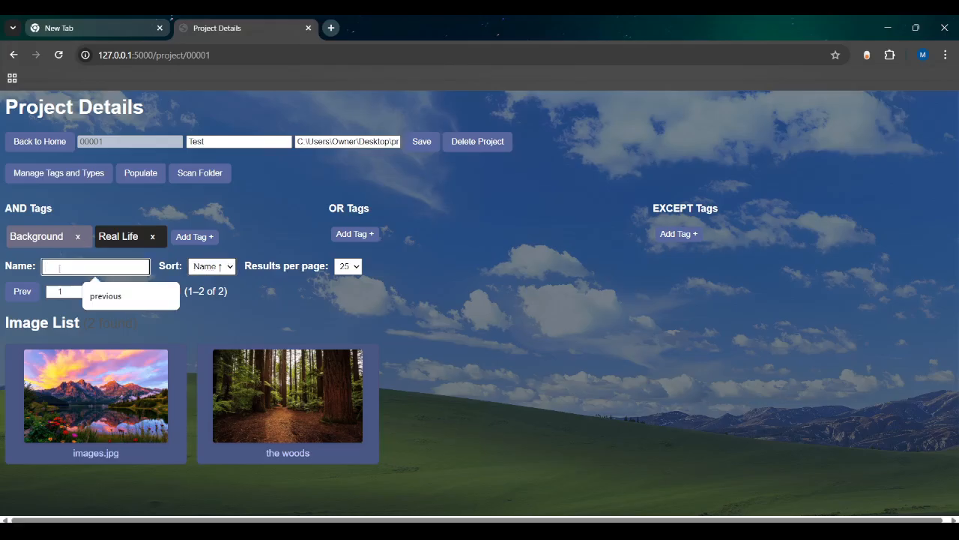
pyautogui.write('image')
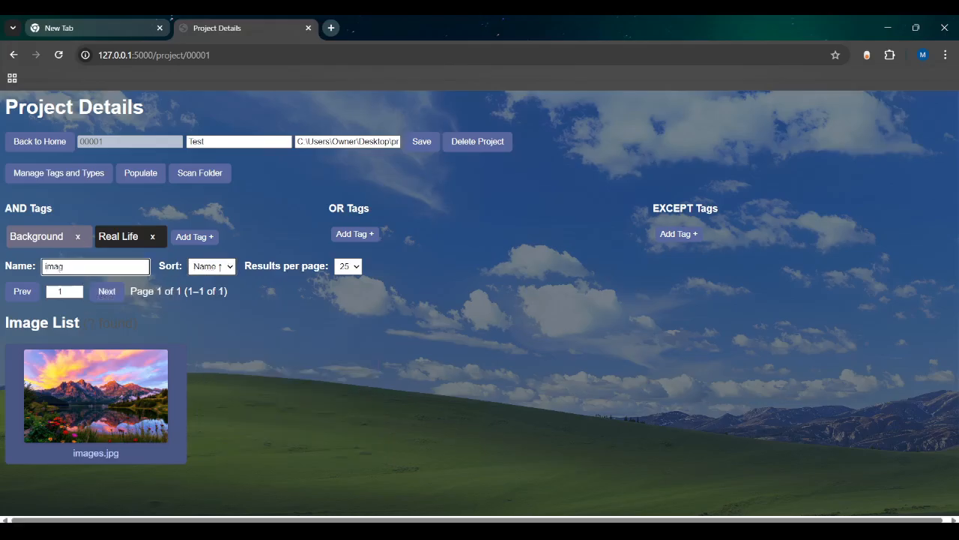
pyautogui.press('BackSpace')
pyautogui.press('BackSpace')
pyautogui.press('BackSpace')
pyautogui.press('BackSpace')
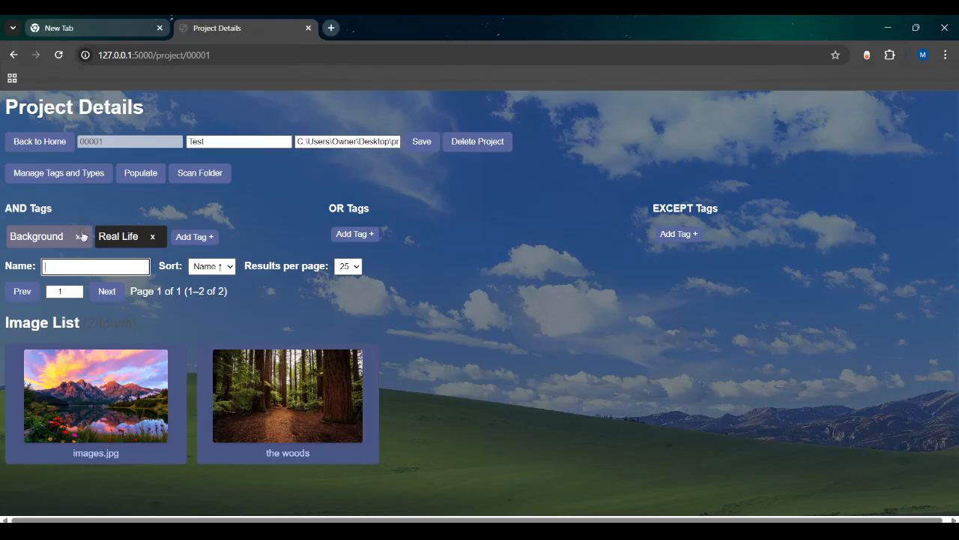
# Clear the Background and Real Life tags from the AND filter.
pyautogui.click(79, 239)
pyautogui.click(153, 237)
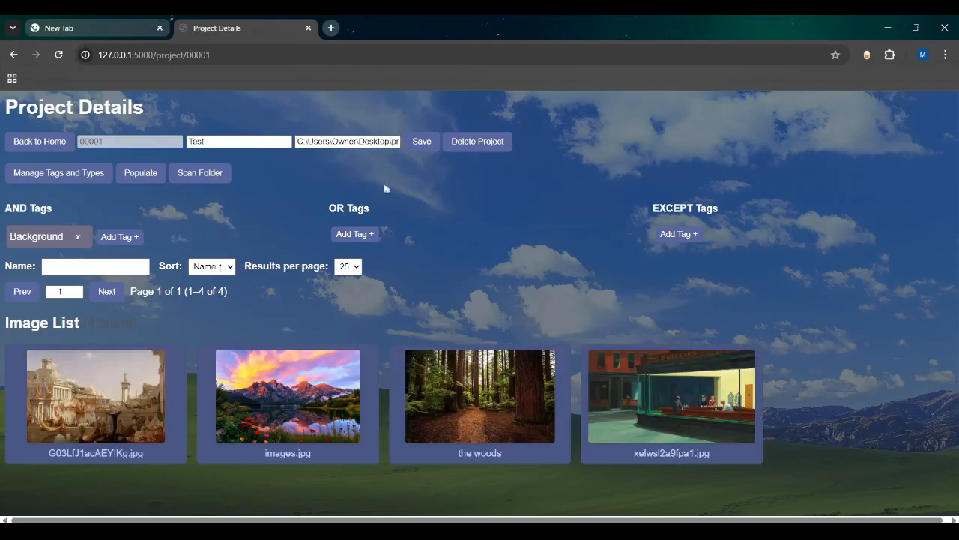
pyautogui.click(79, 238)
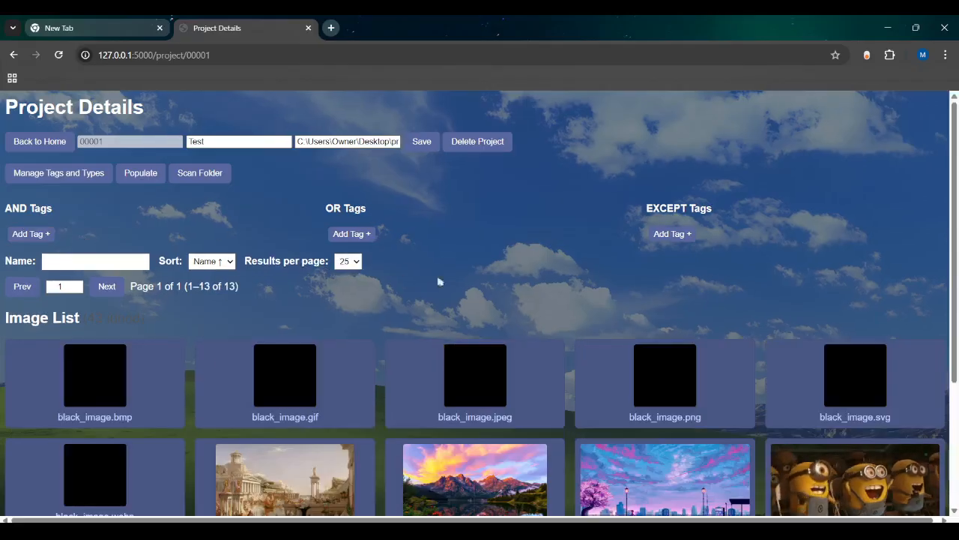
# Open MjEnvk.jpg, add the Paintings tag from Photo Types and the Background tag from Purpose, and close it.
pyautogui.scroll(-3, 439, 278)
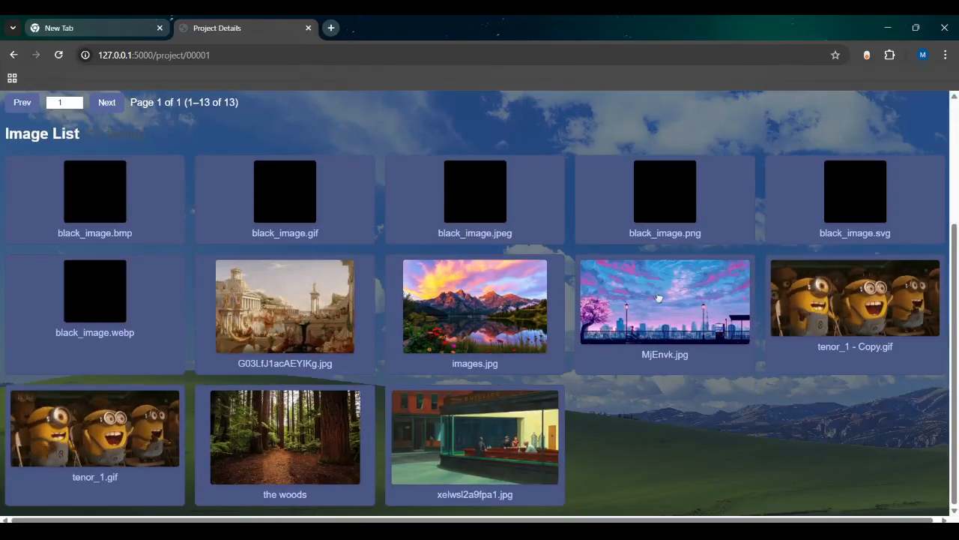
pyautogui.click(658, 297)
pyautogui.click(523, 381)
pyautogui.click(553, 434)
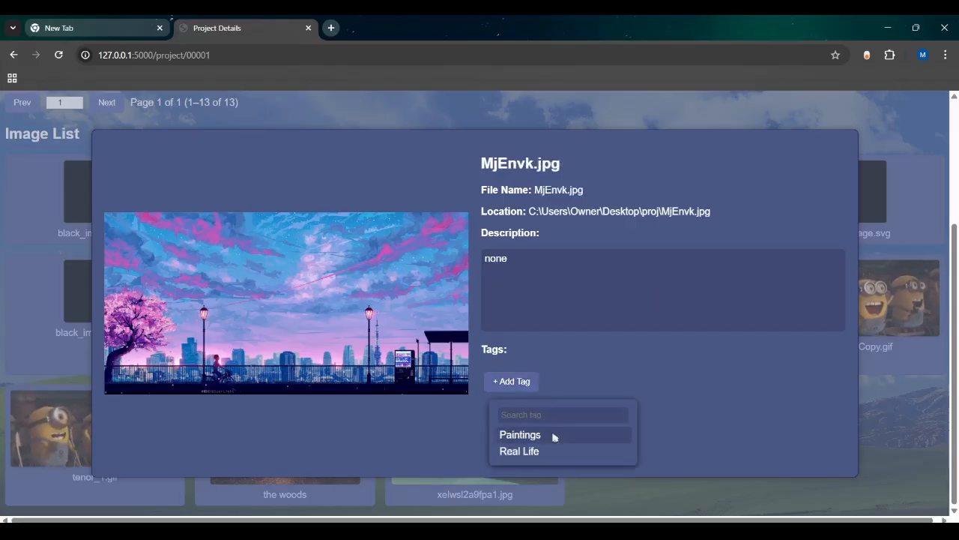
pyautogui.click(552, 436)
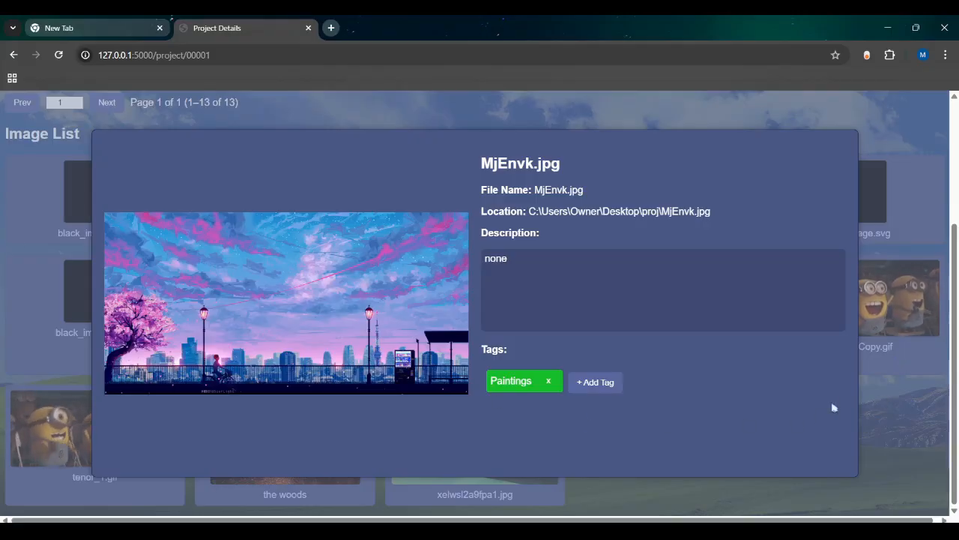
pyautogui.click(604, 384)
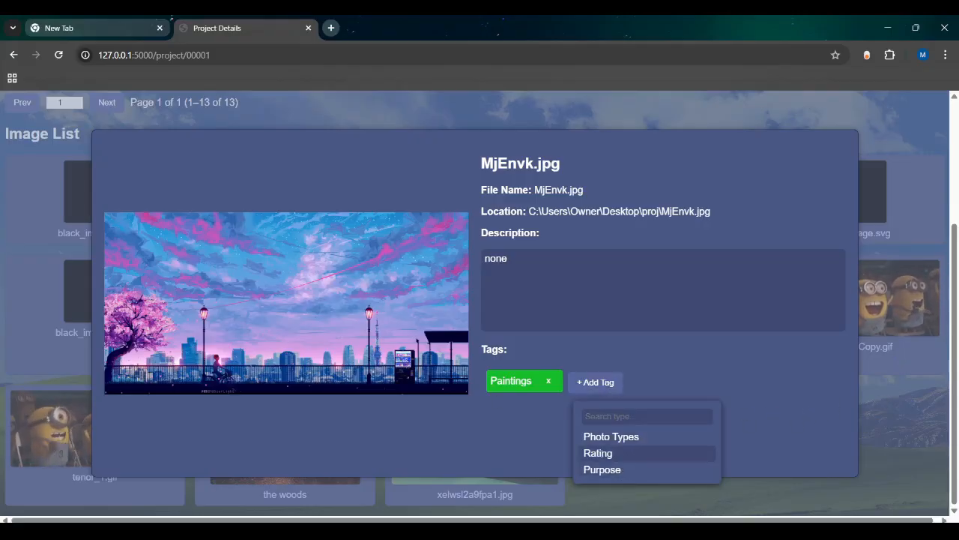
pyautogui.click(604, 469)
pyautogui.click(601, 437)
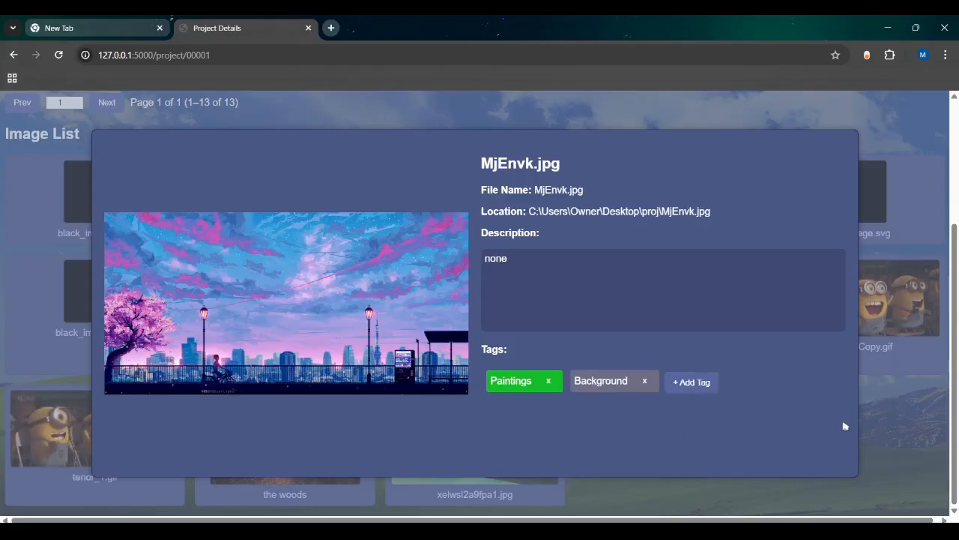
pyautogui.click(891, 412)
# Filter the image list with OR Tags set to Background from Purpose.
pyautogui.scroll(3, 445, 220)
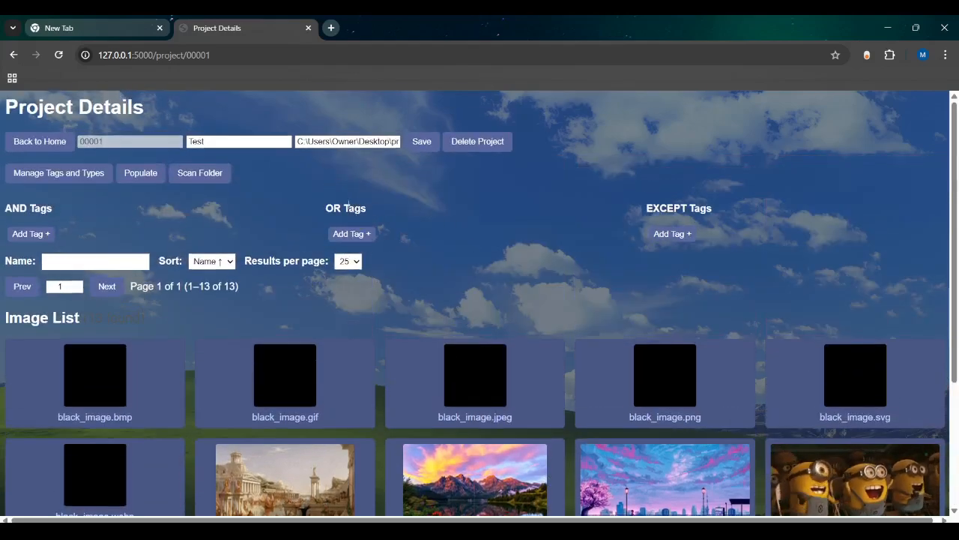
pyautogui.click(352, 235)
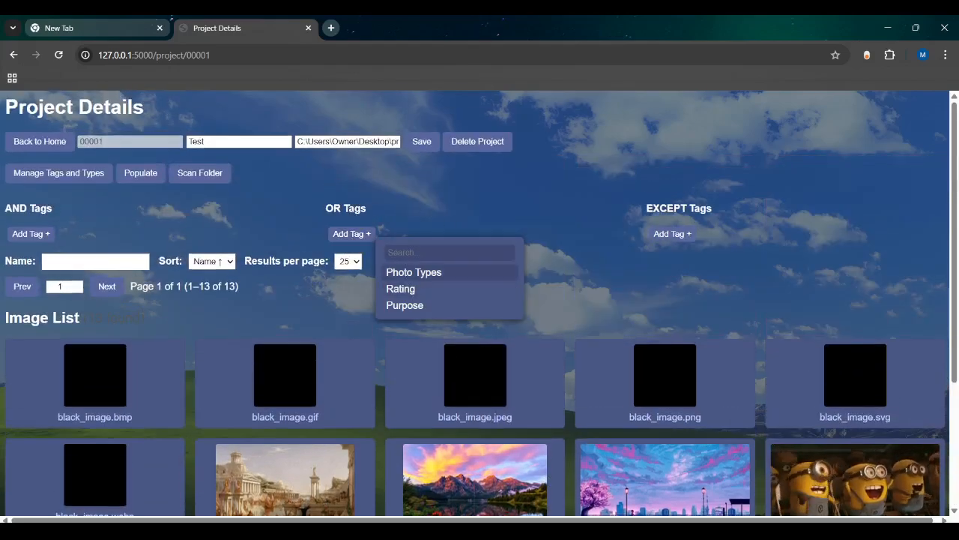
pyautogui.click(414, 272)
pyautogui.click(371, 223)
pyautogui.click(352, 234)
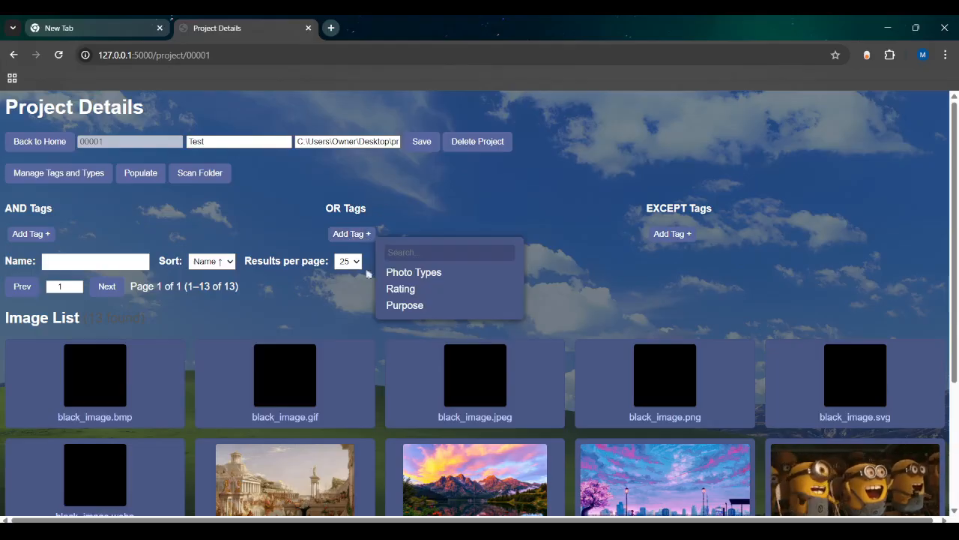
pyautogui.click(420, 304)
pyautogui.click(429, 274)
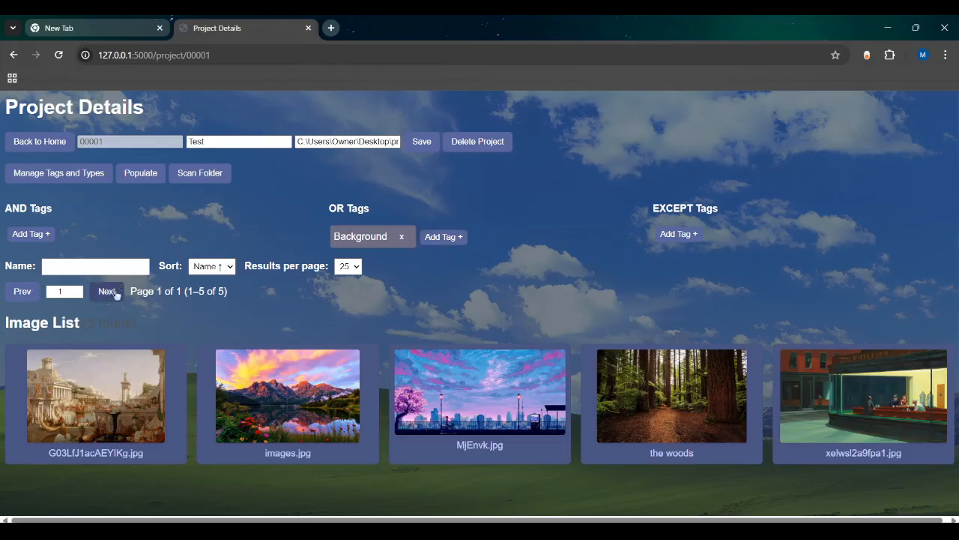
# Replace the Background tag in the OR filter with the Paintings and Real Life tags from Photo Types.
pyautogui.click(459, 237)
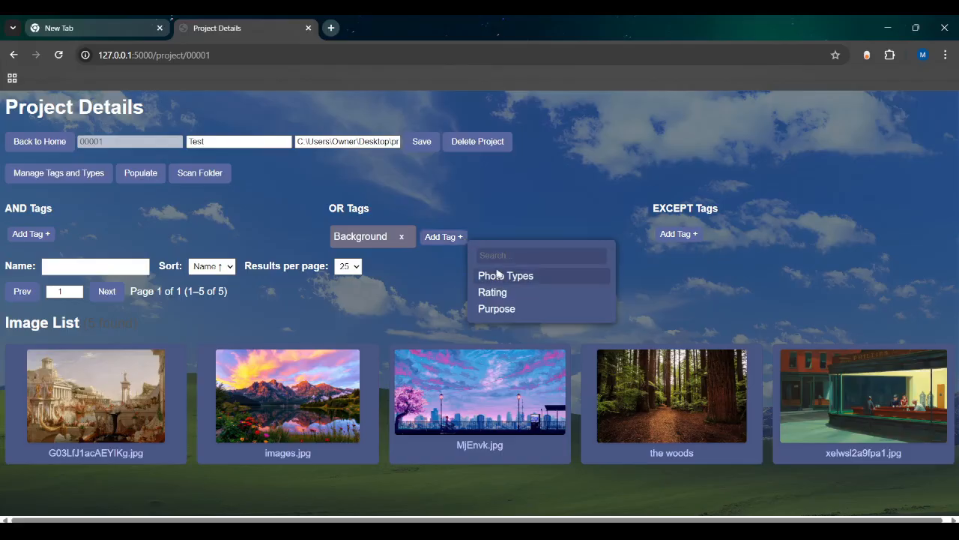
pyautogui.click(402, 237)
pyautogui.click(355, 236)
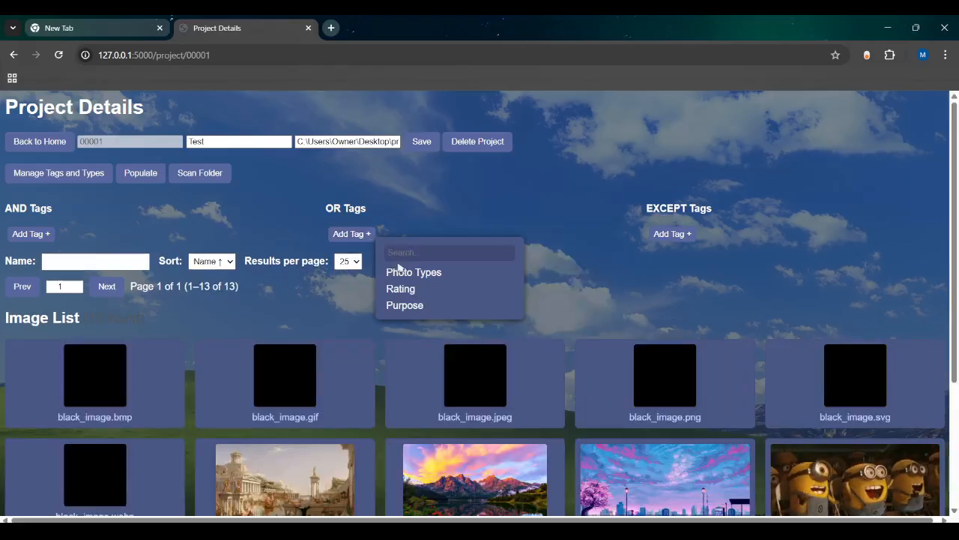
pyautogui.click(413, 273)
pyautogui.click(409, 273)
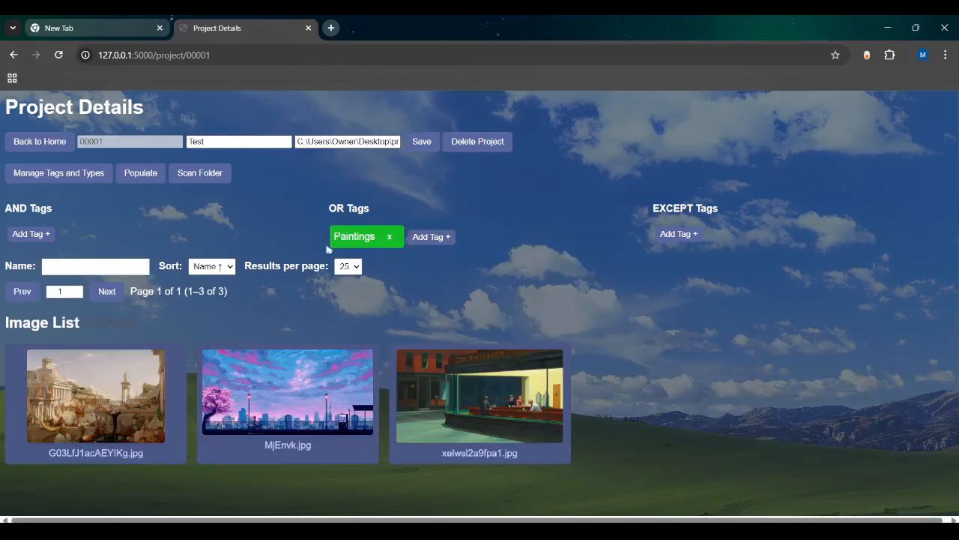
pyautogui.click(431, 236)
pyautogui.click(491, 274)
pyautogui.click(497, 276)
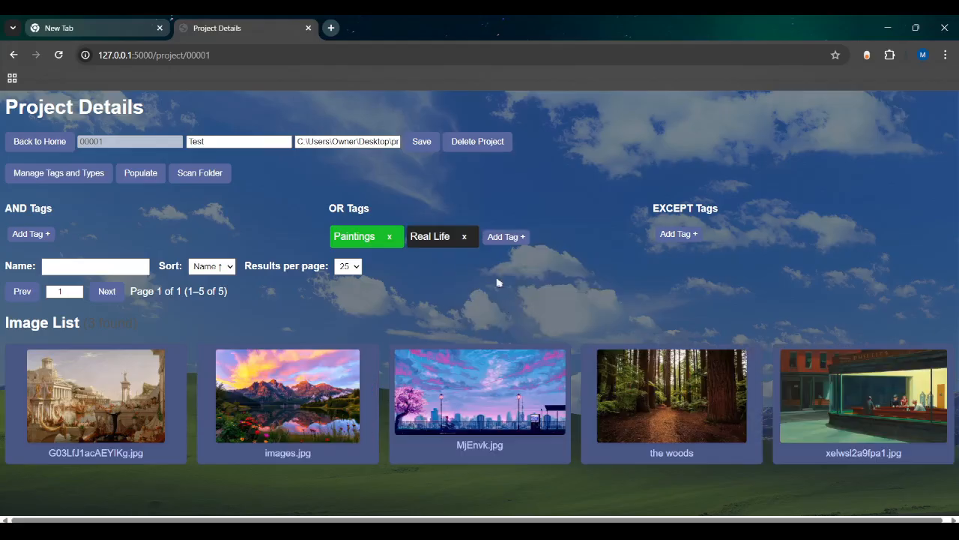
# Open G03LfJ1acAEYlKg.jpg, browse through the following filtered images to examine their tags, and close the image view.
pyautogui.click(49, 405)
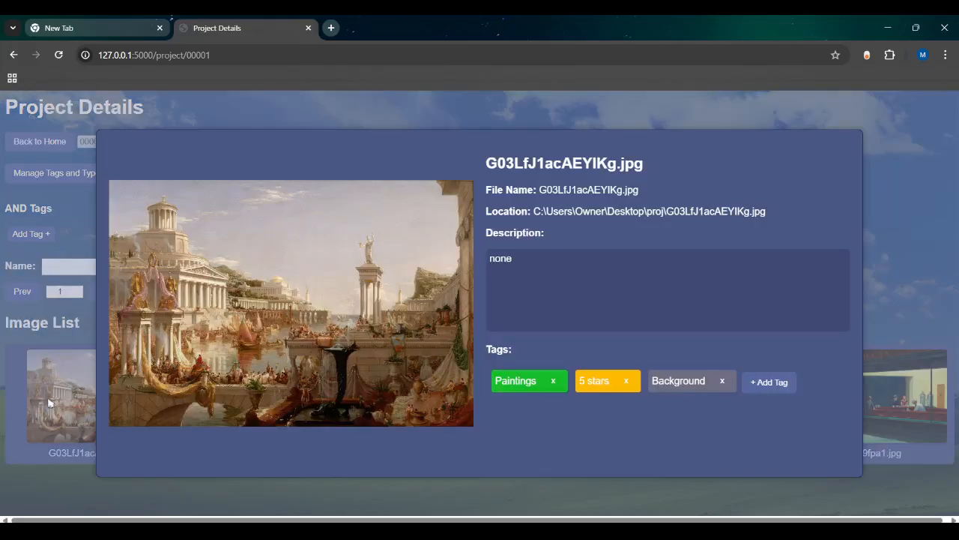
pyautogui.press('Right')
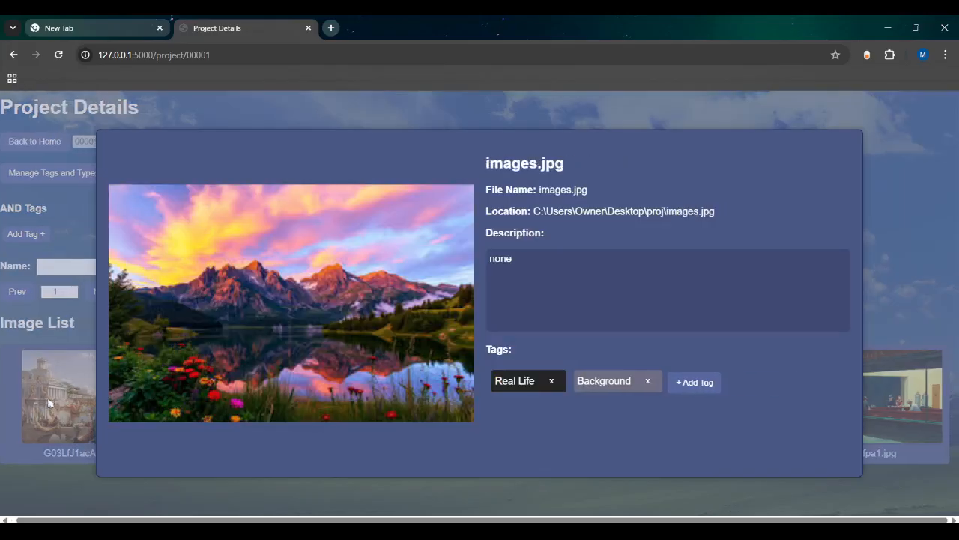
pyautogui.press('Right')
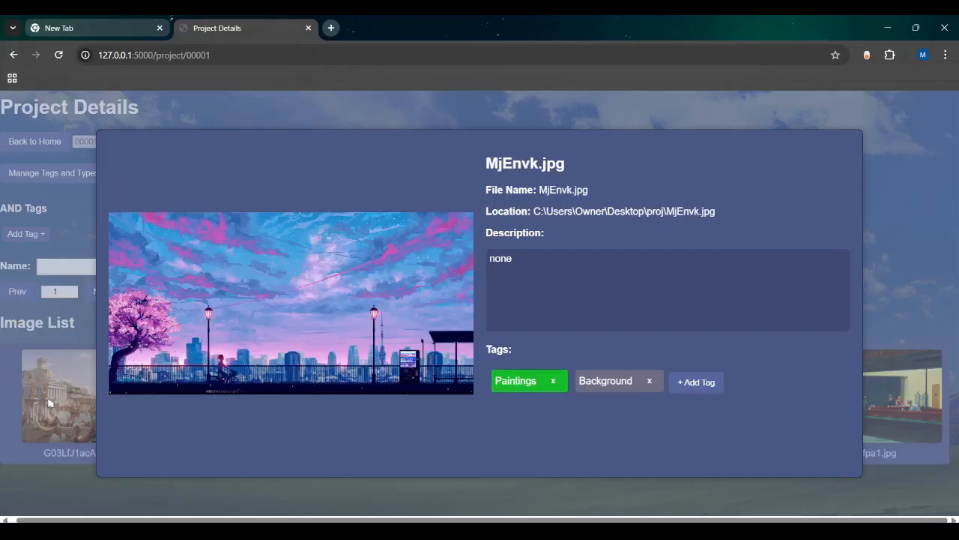
pyautogui.press('Right')
pyautogui.press('Escape')
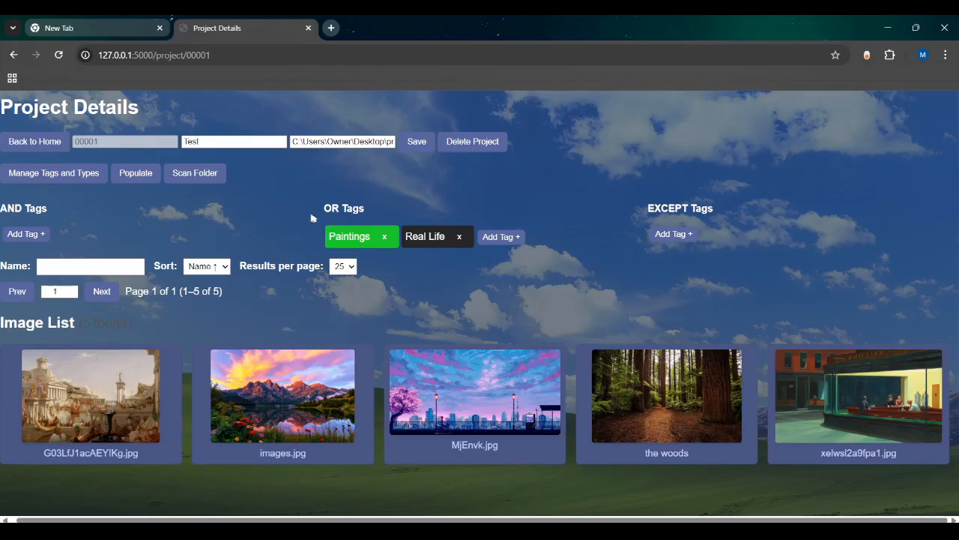
# Add the Favorite tag from Rating to the EXCEPT filter, and remove it again.
pyautogui.click(680, 235)
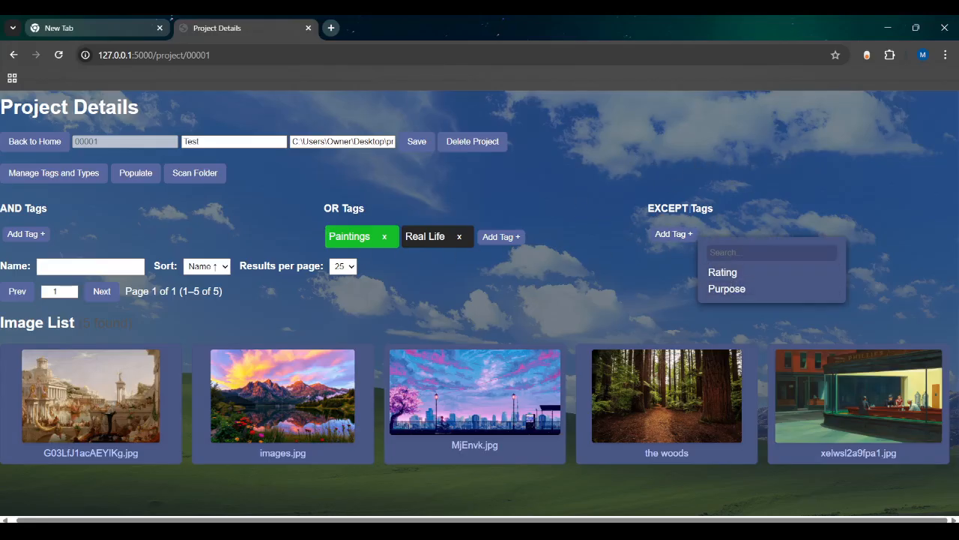
pyautogui.click(731, 273)
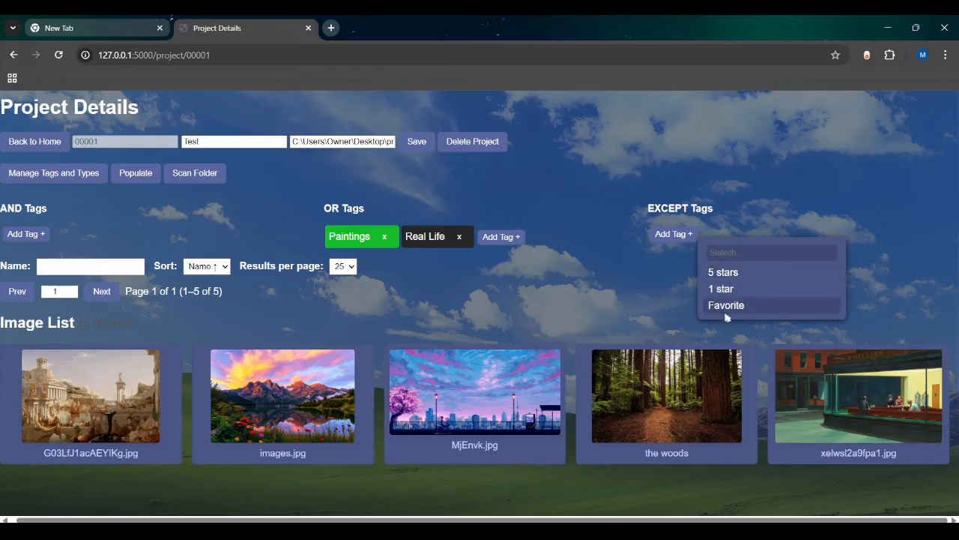
pyautogui.click(725, 307)
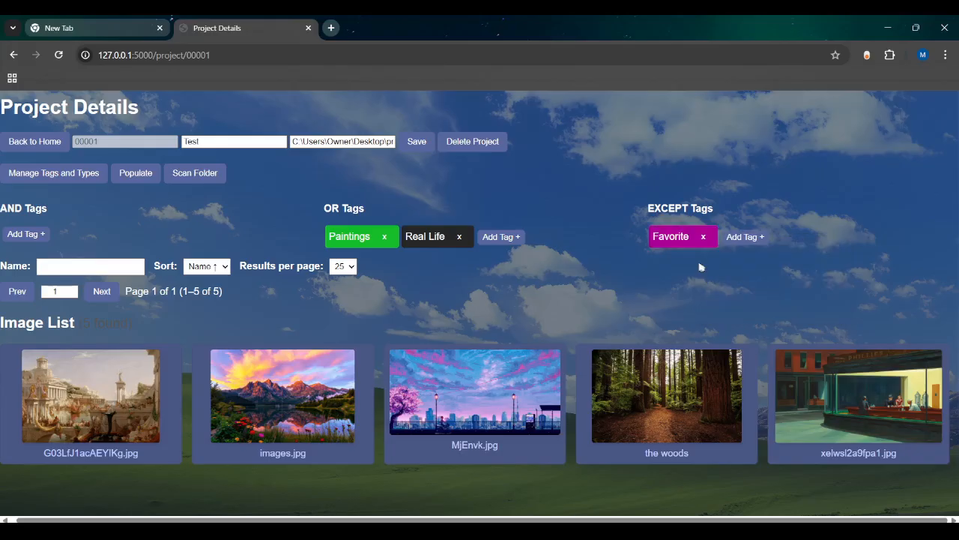
pyautogui.click(708, 236)
# Open xelwsl2a9fpa1.jpg, add the Favorite tag from Rating, and close it.
pyautogui.click(840, 411)
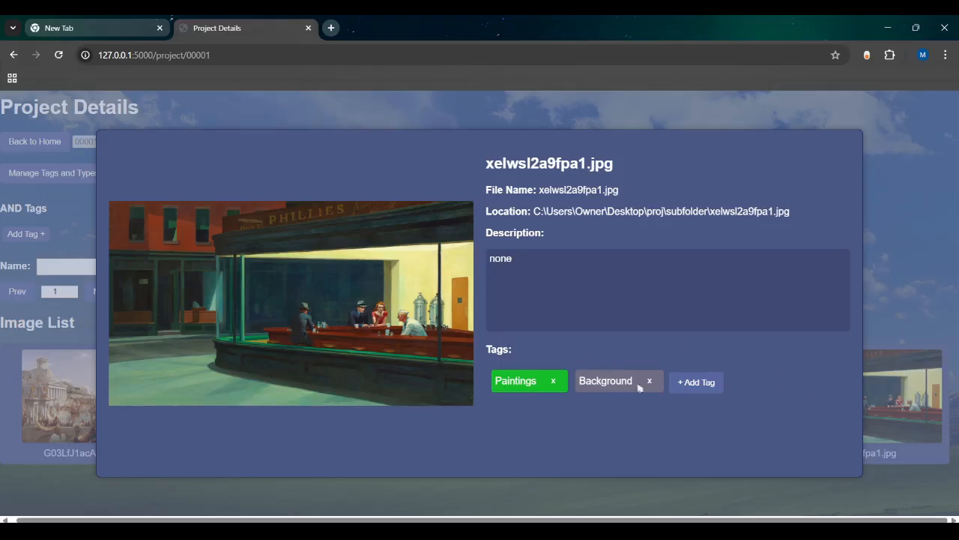
pyautogui.click(693, 382)
pyautogui.click(692, 466)
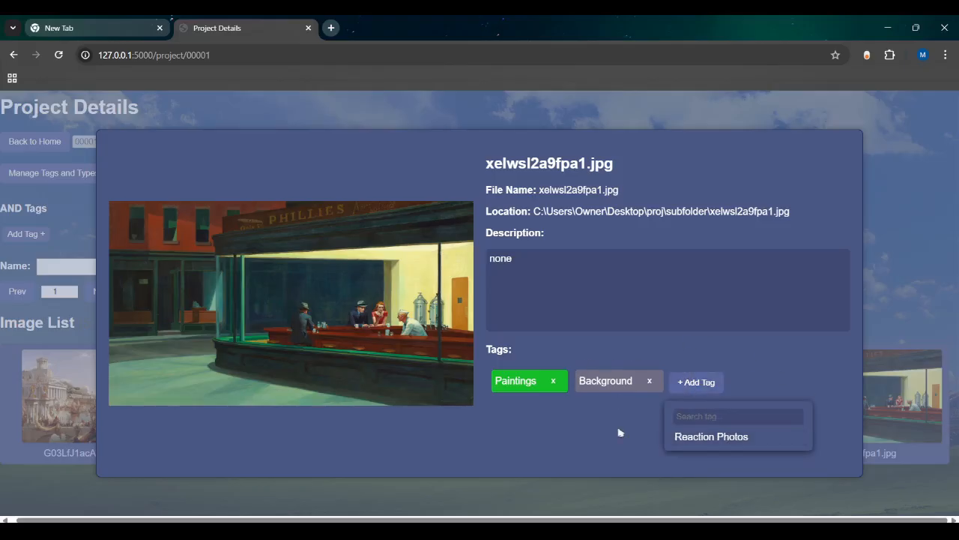
pyautogui.click(691, 384)
pyautogui.click(691, 452)
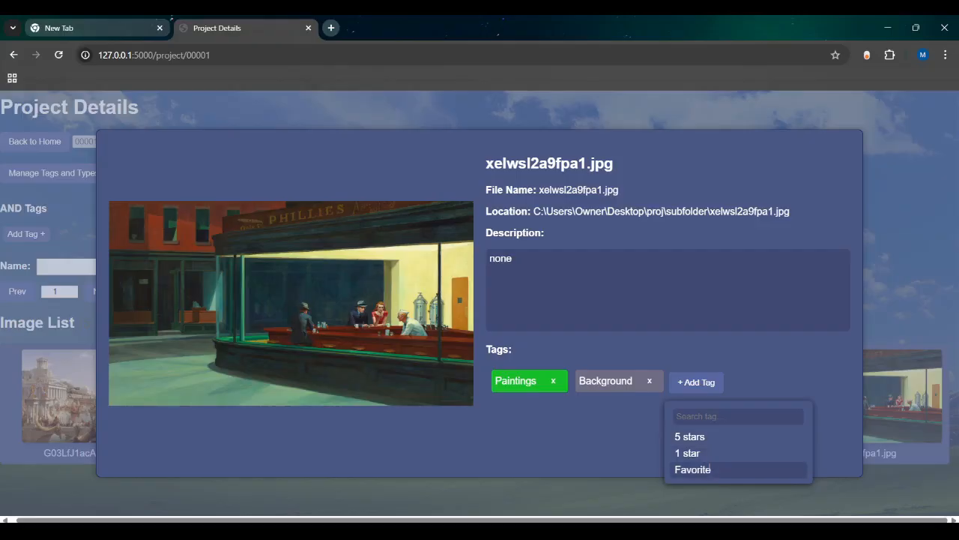
pyautogui.click(692, 469)
pyautogui.click(621, 488)
# Exclude images tagged Favorite from the filtered list using the Rating tags.
pyautogui.click(672, 235)
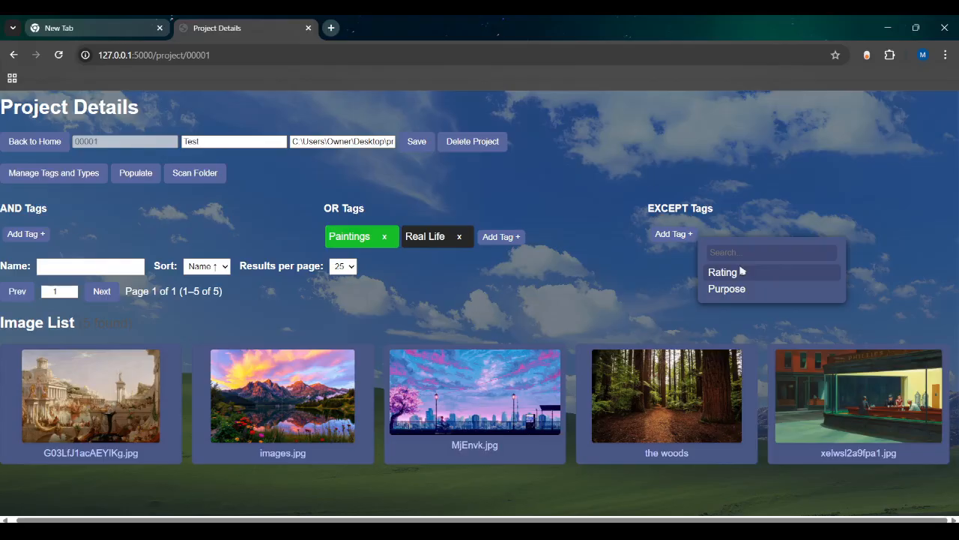
pyautogui.click(747, 278)
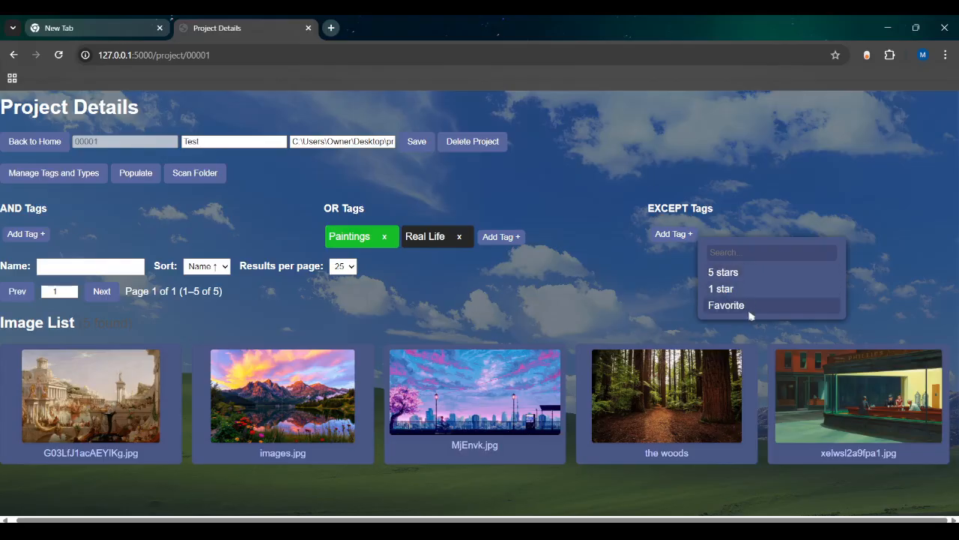
pyautogui.click(749, 313)
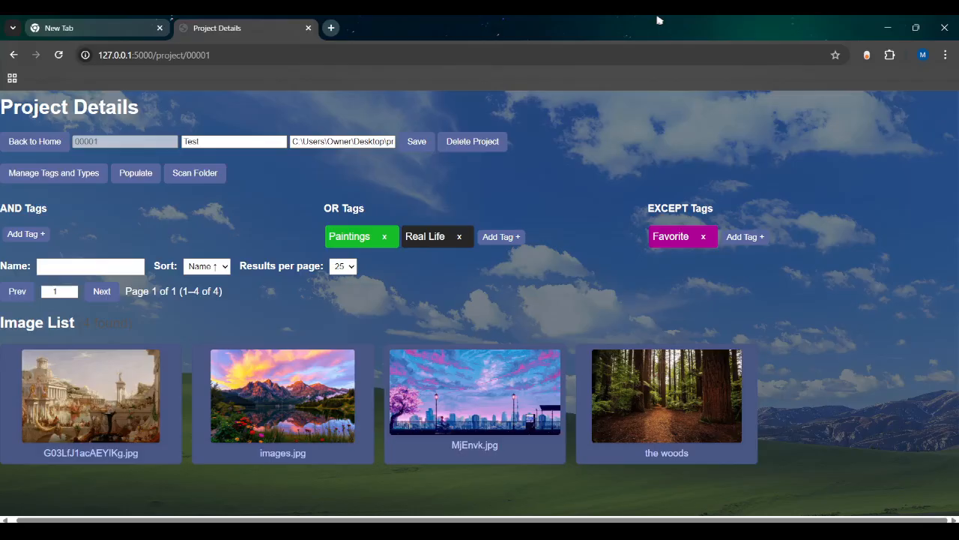
# Clear the Paintings and Real Life tags from the OR filter and Favorite from the EXCEPT filter.
pyautogui.click(384, 236)
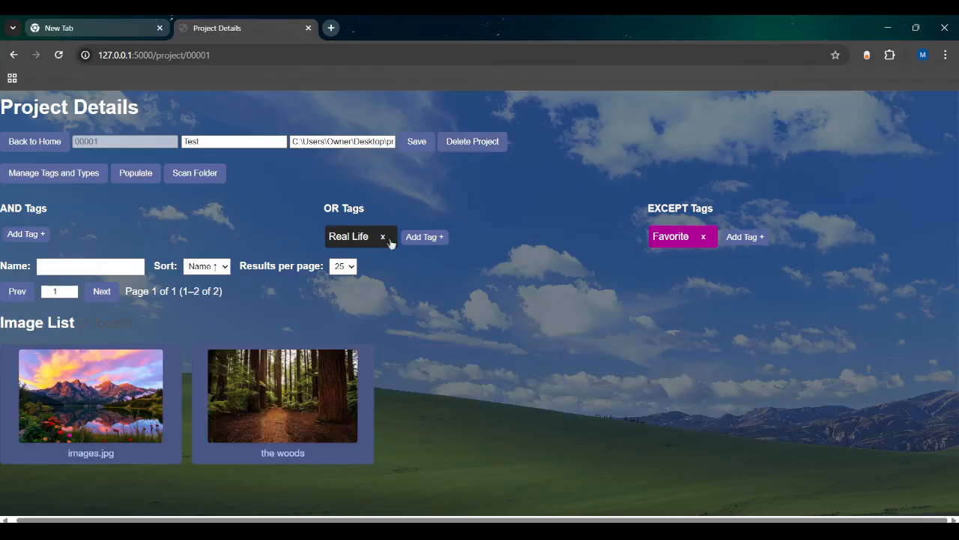
pyautogui.click(382, 236)
pyautogui.click(696, 236)
# Examine the name and tags of tenor_1 - Copy.gif in its image details, and close it.
pyautogui.scroll(-3, 696, 236)
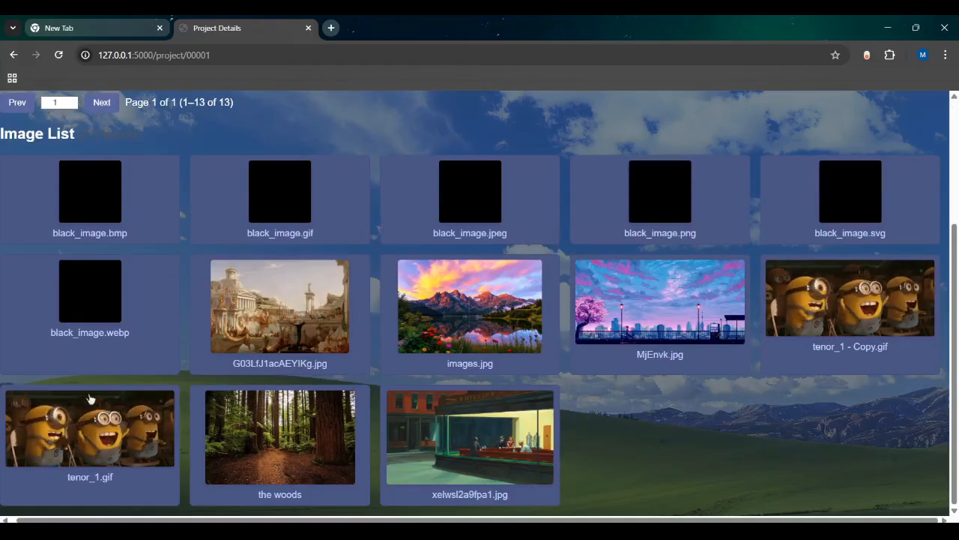
pyautogui.click(90, 427)
pyautogui.click(887, 281)
pyautogui.click(887, 281)
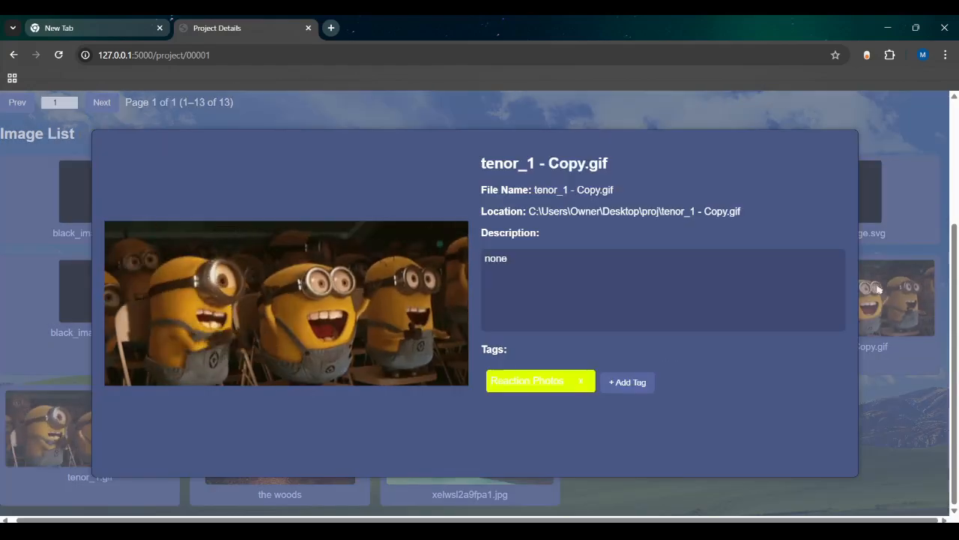
pyautogui.moveTo(527, 164); pyautogui.dragTo(612, 176)
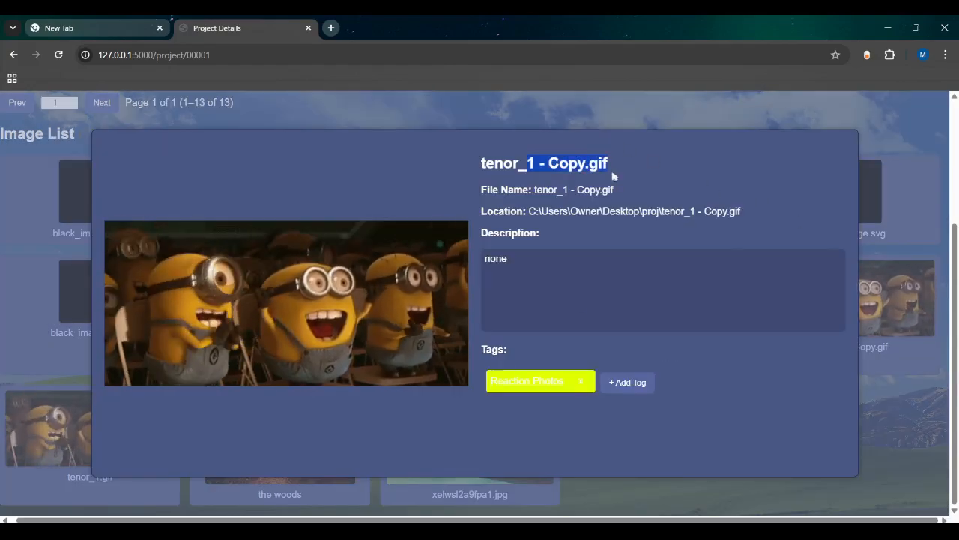
pyautogui.click(739, 337)
pyautogui.click(773, 359)
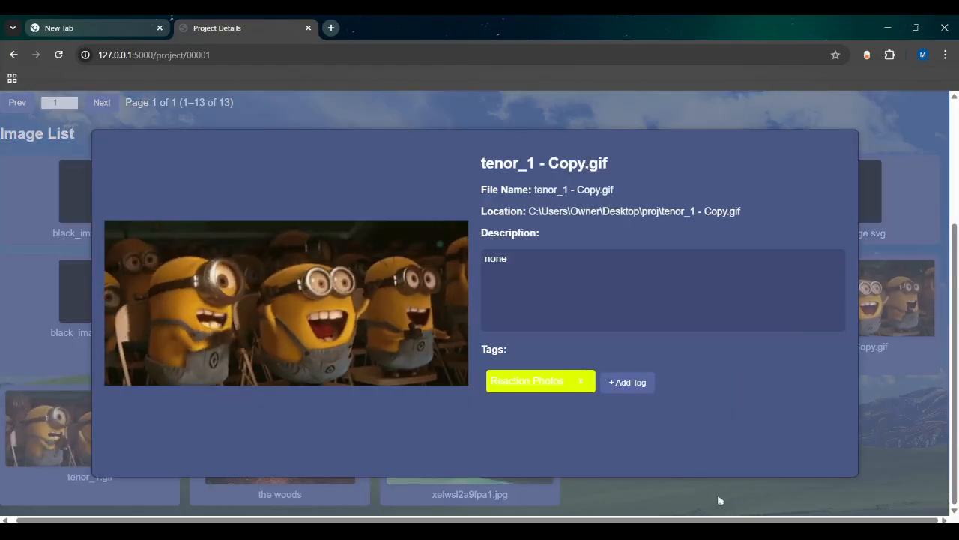
pyautogui.click(715, 493)
# Switch to File Explorer and delete tenor_1 - Copy.gif from the proj folder.
pyautogui.scroll(-2, 700, 487)
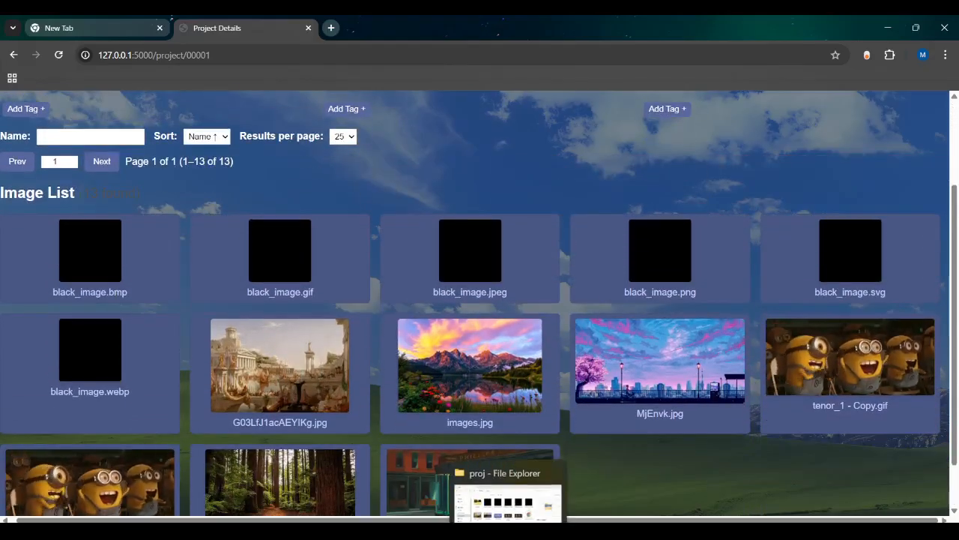
pyautogui.click(508, 531)
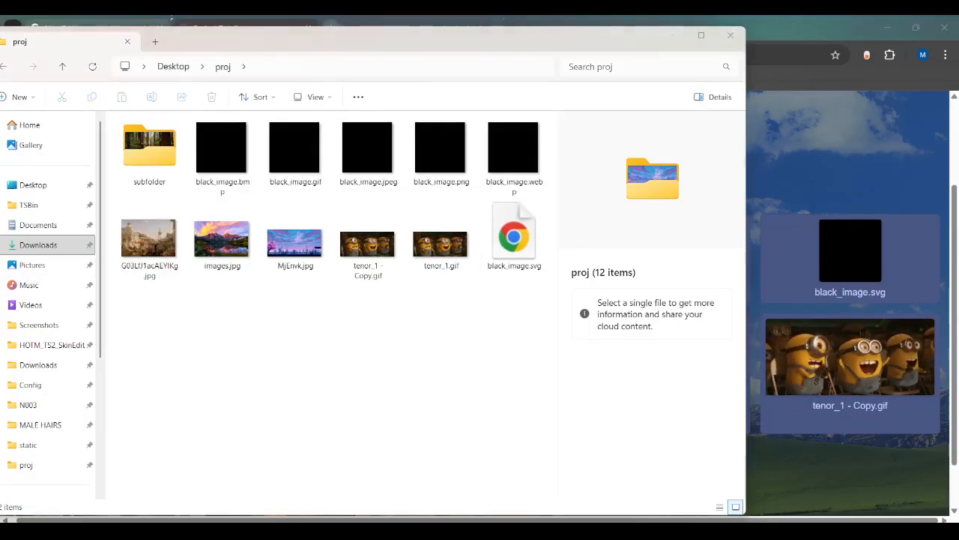
pyautogui.click(554, 531)
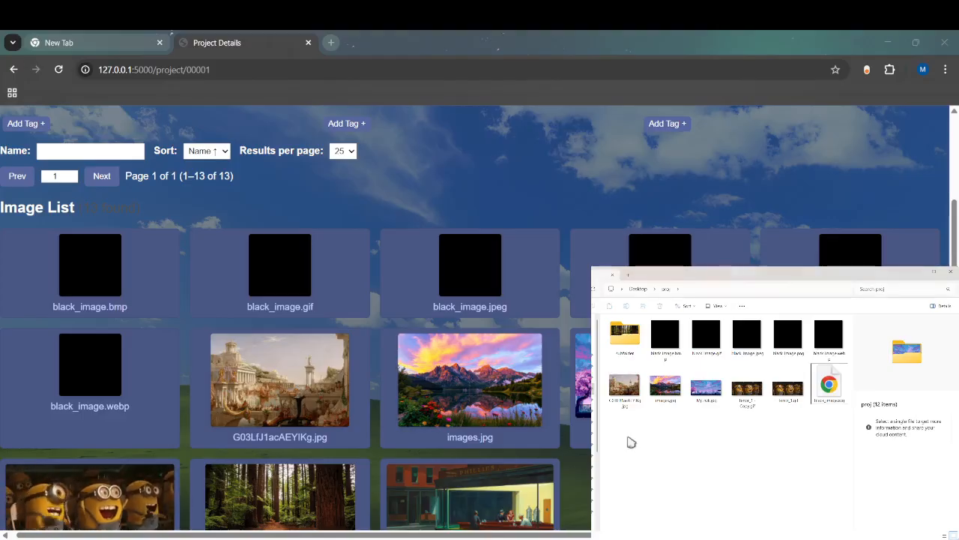
pyautogui.click(757, 392)
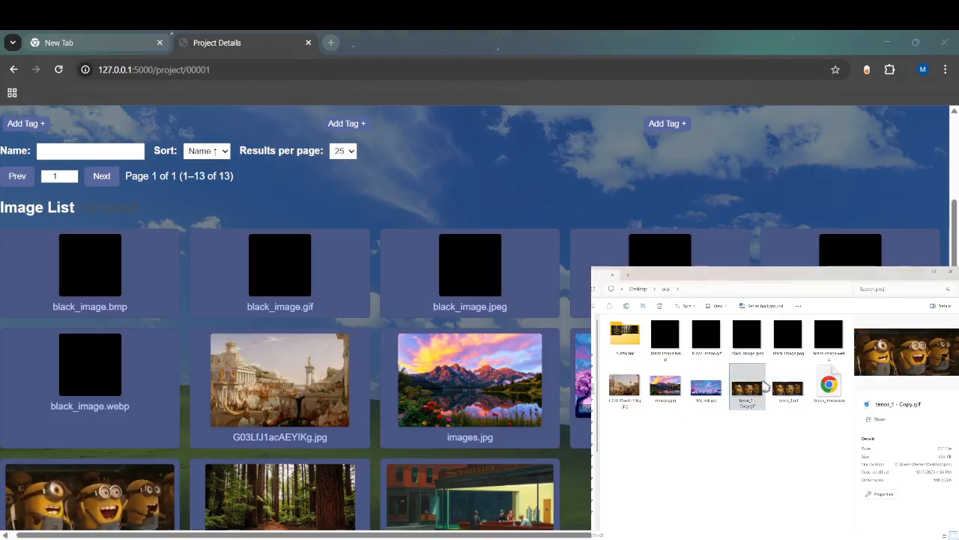
pyautogui.press('Delete')
# Return to the Test project in the browser, scan its folder, and update the database with the detected deletion.
pyautogui.click(527, 270)
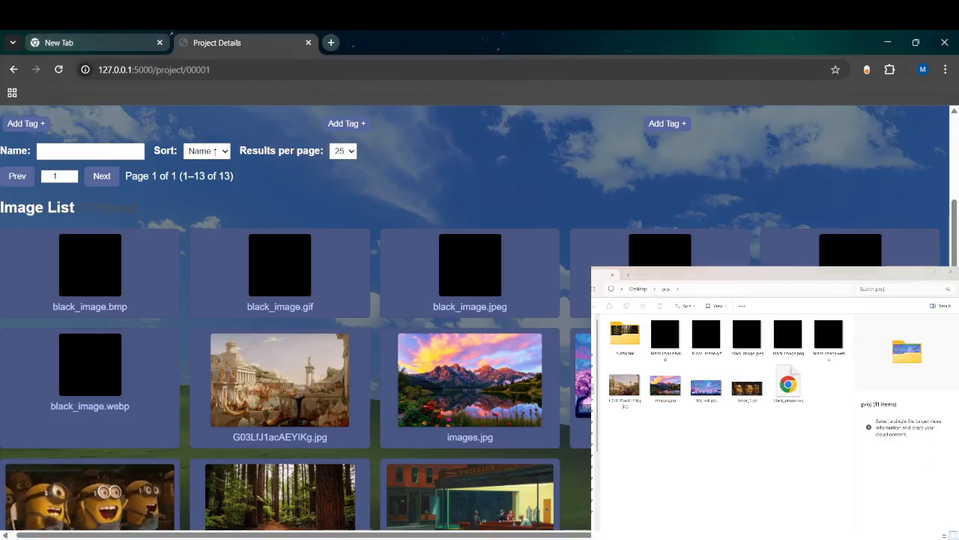
pyautogui.scroll(2, 287, 195)
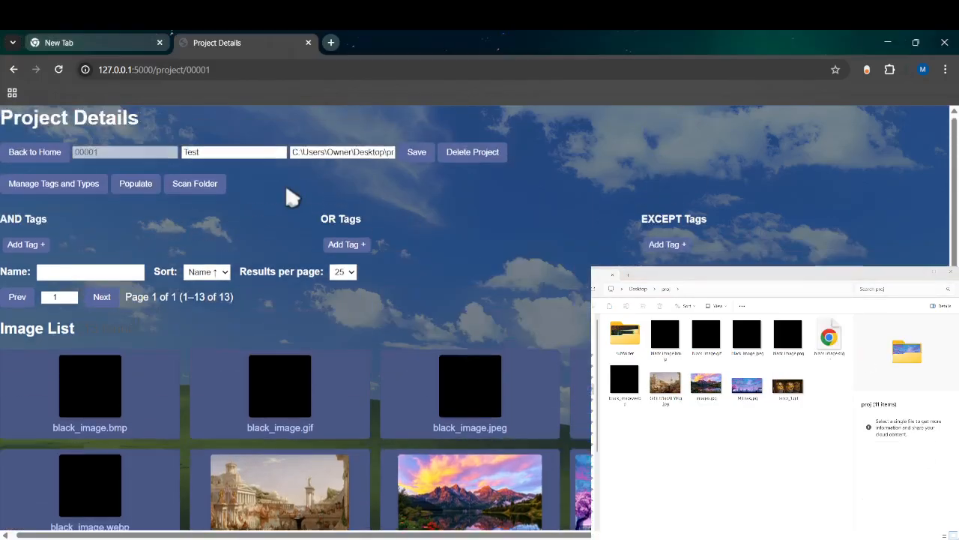
pyautogui.click(185, 200)
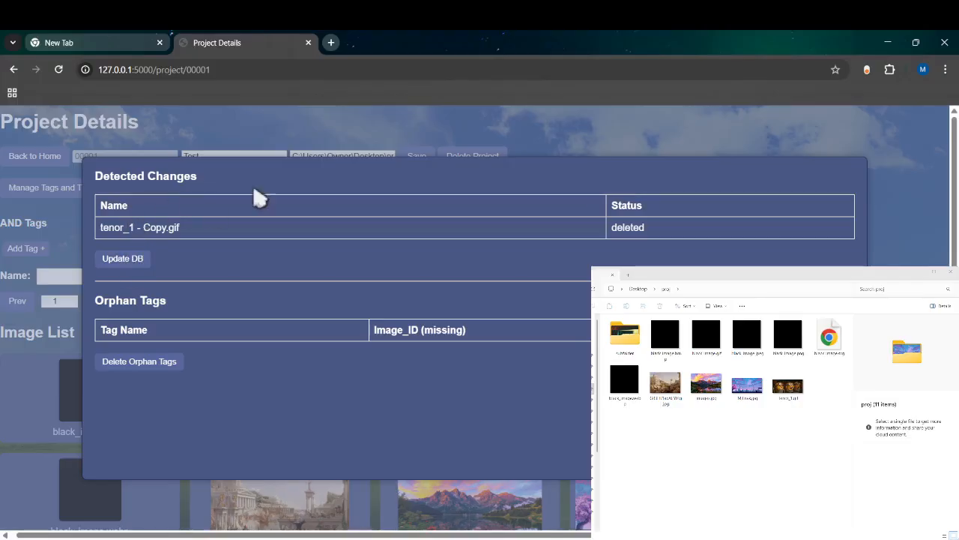
pyautogui.click(122, 270)
pyautogui.click(599, 153)
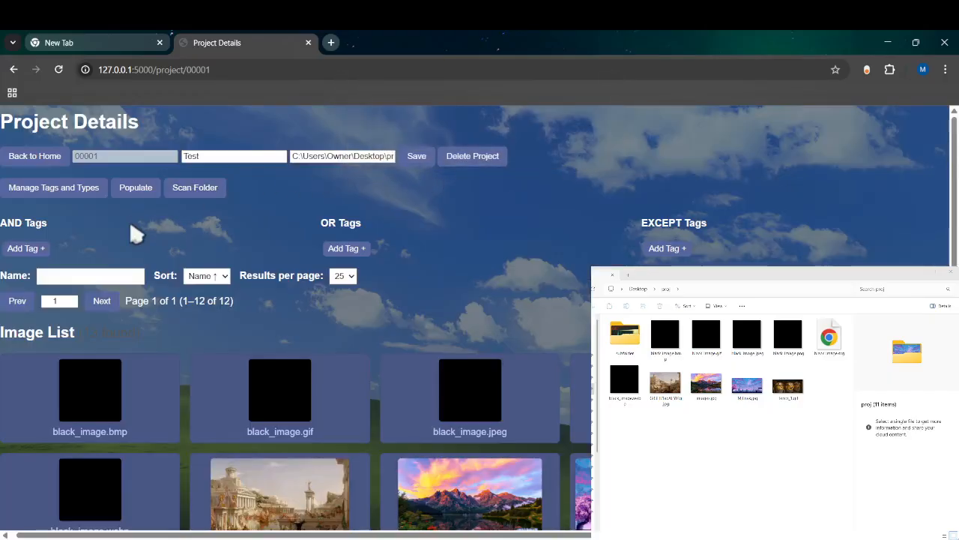
# Scan the folder again, review the orphan tags, and delete the orphaned Reaction Photos entry.
pyautogui.scroll(-3, 317, 338)
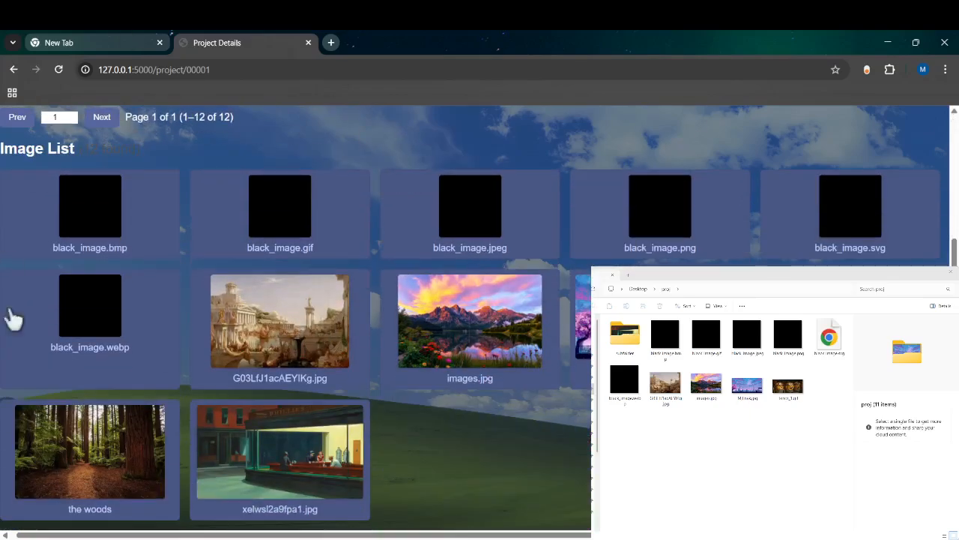
pyautogui.scroll(3, 522, 266)
pyautogui.click(188, 189)
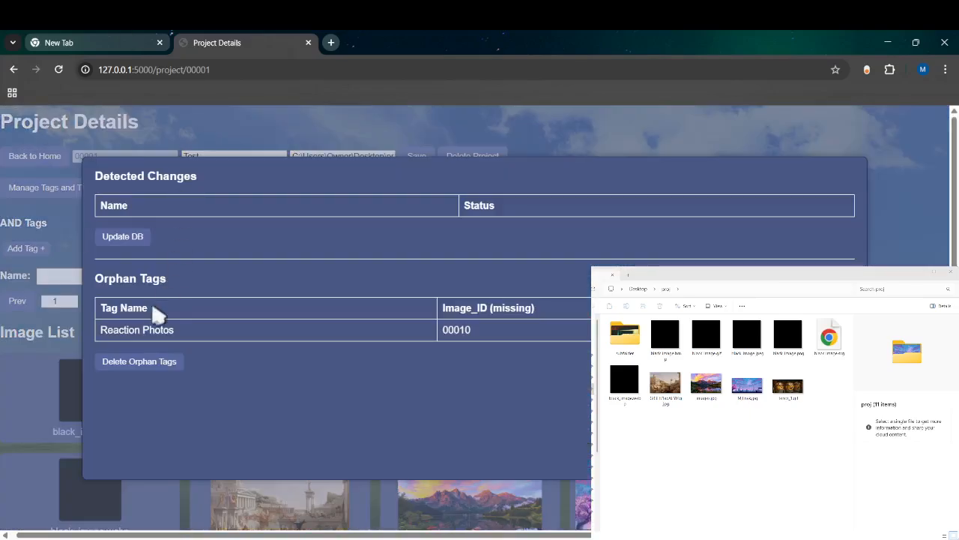
pyautogui.moveTo(95, 278); pyautogui.dragTo(182, 287)
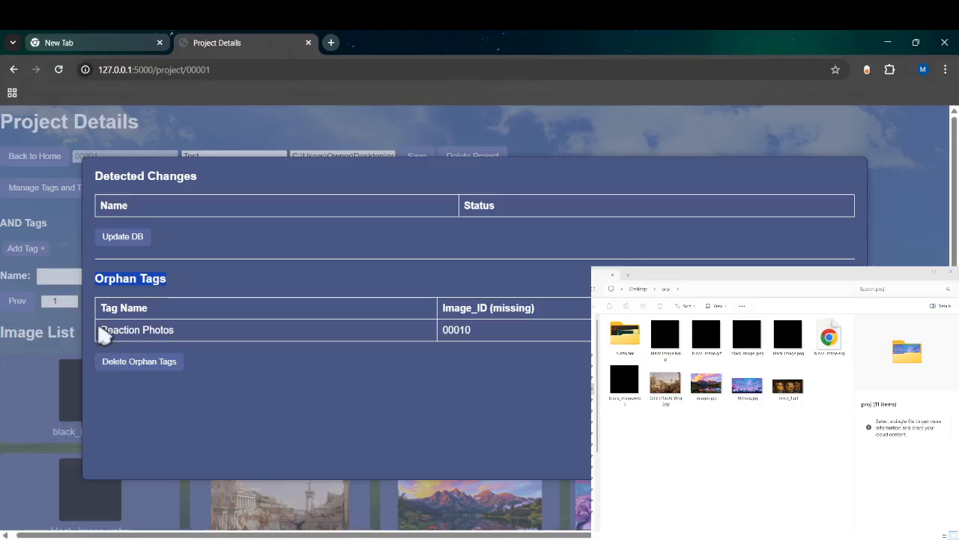
pyautogui.moveTo(99, 328); pyautogui.dragTo(128, 330)
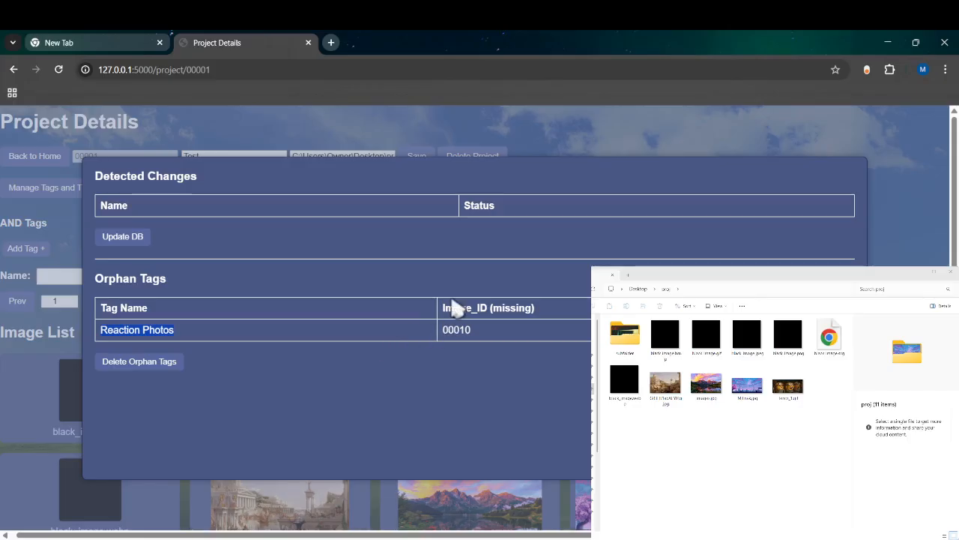
pyautogui.moveTo(443, 329); pyautogui.dragTo(452, 329)
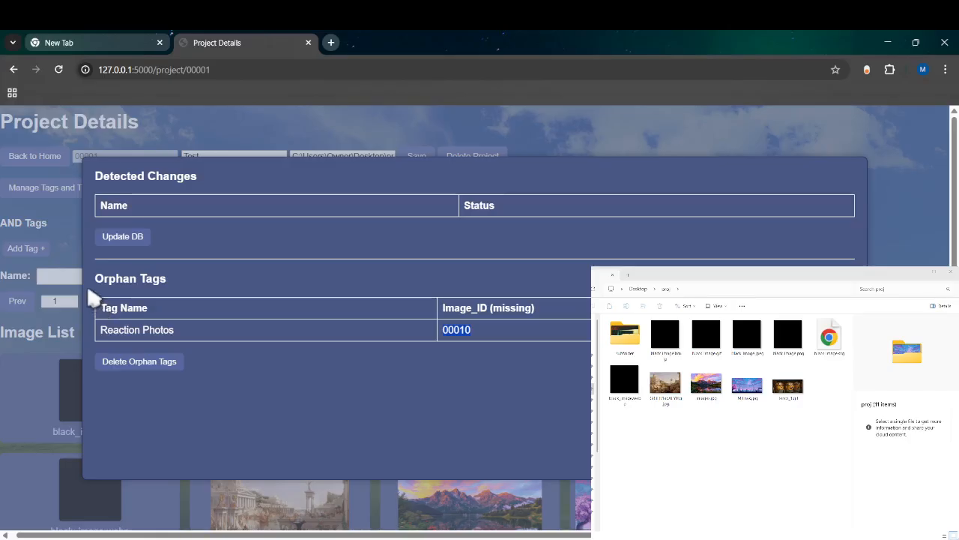
pyautogui.click(574, 358)
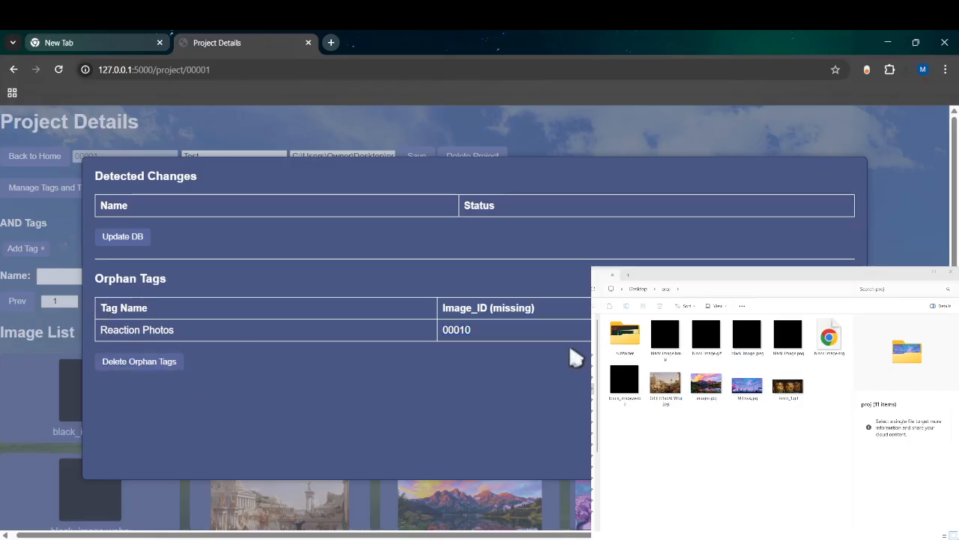
pyautogui.moveTo(479, 340); pyautogui.dragTo(90, 278)
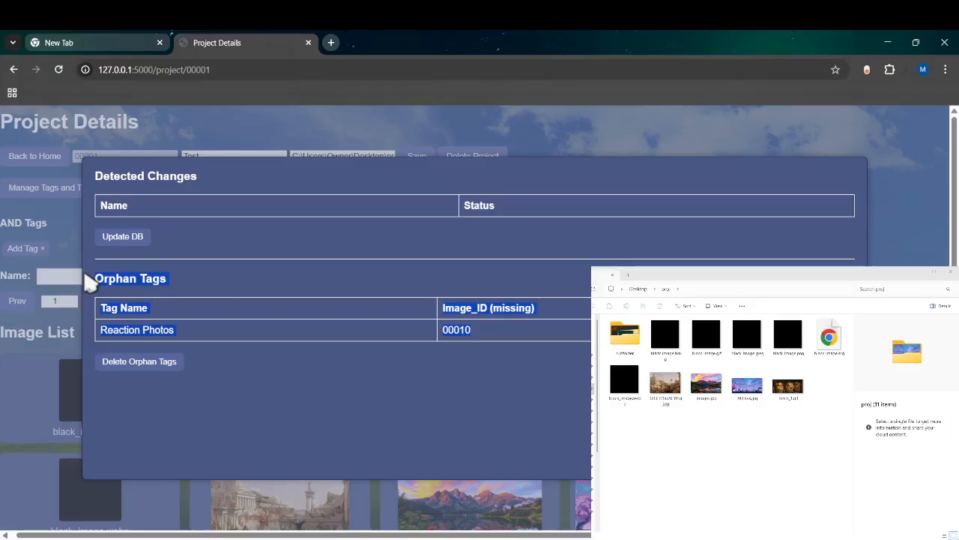
pyautogui.click(89, 282)
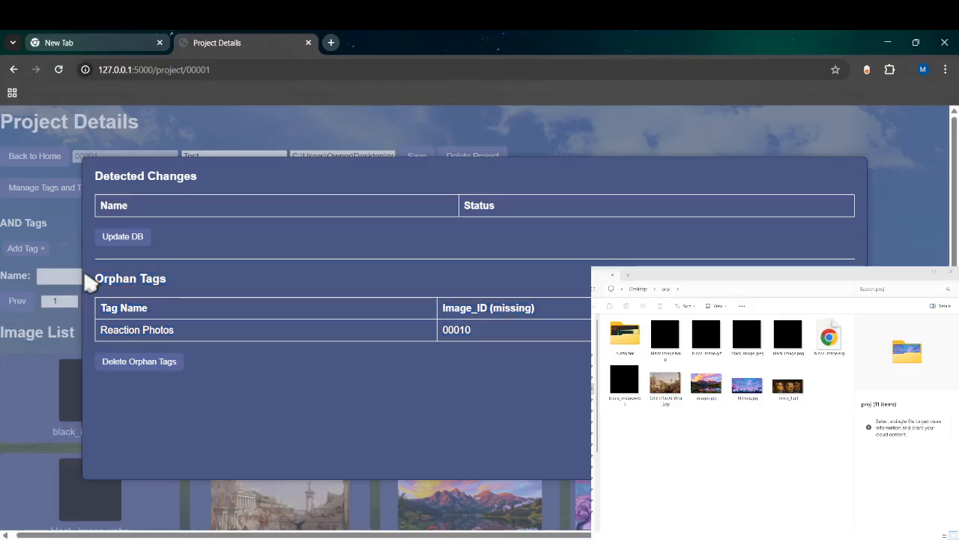
pyautogui.click(141, 369)
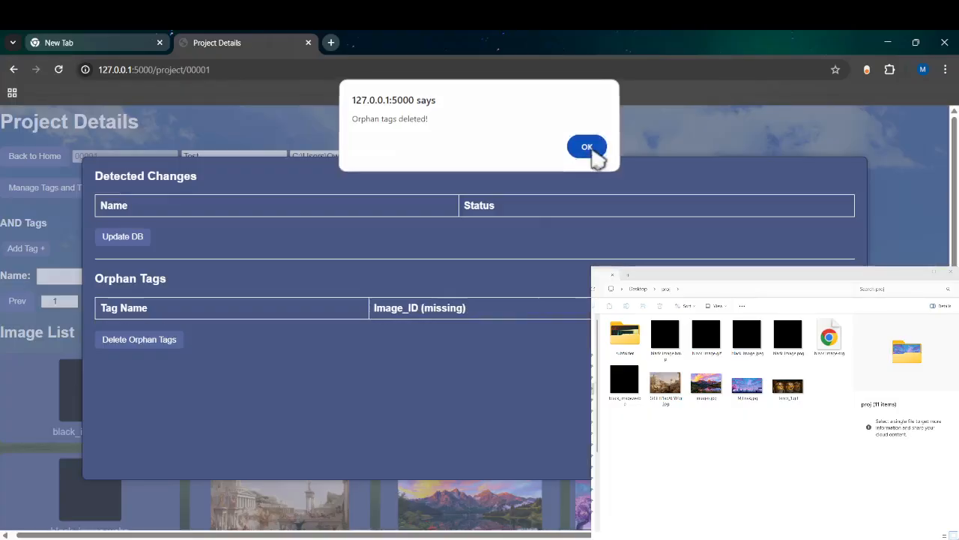
# Acknowledge the orphan tag deletion, close the detected changes dialog, and look over the project's image list.
pyautogui.click(589, 150)
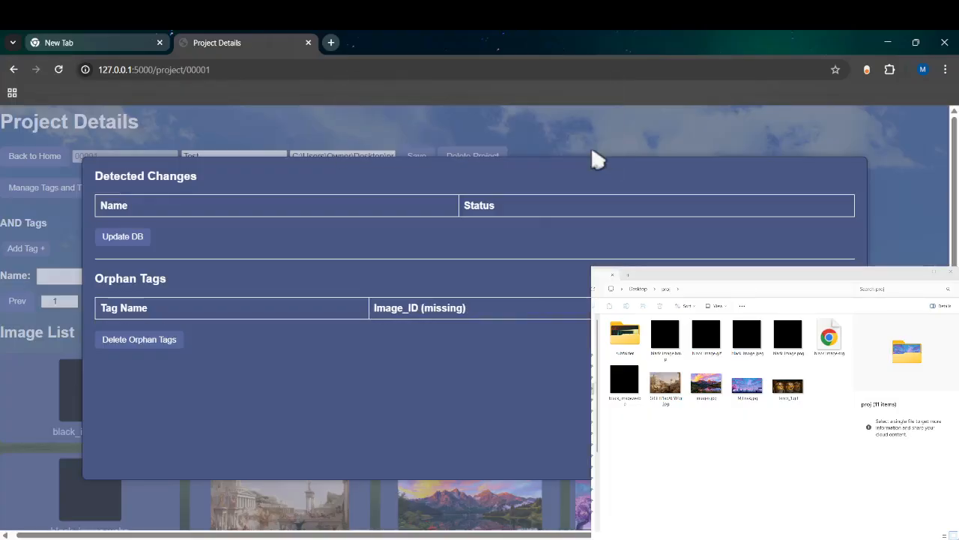
pyautogui.click(587, 125)
pyautogui.scroll(-3, 570, 289)
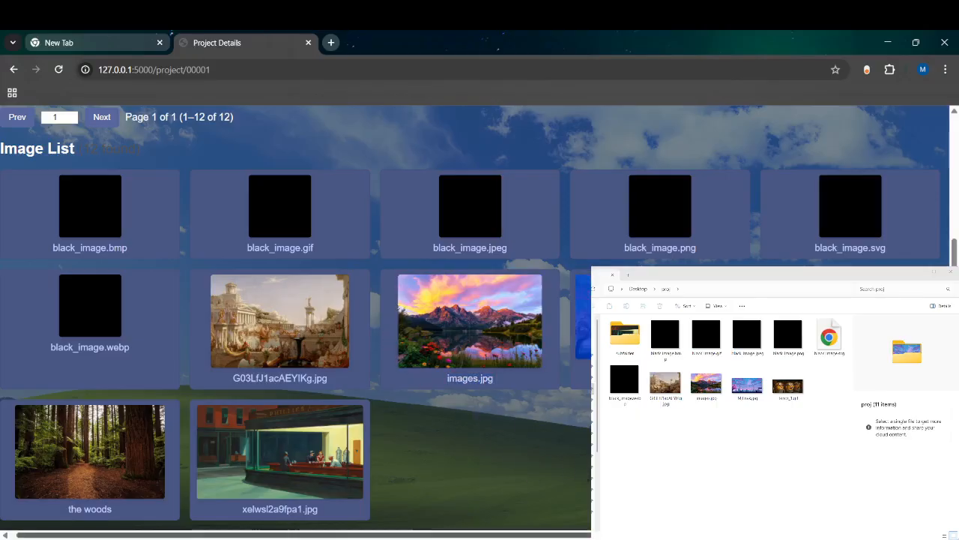
pyautogui.scroll(3, 514, 454)
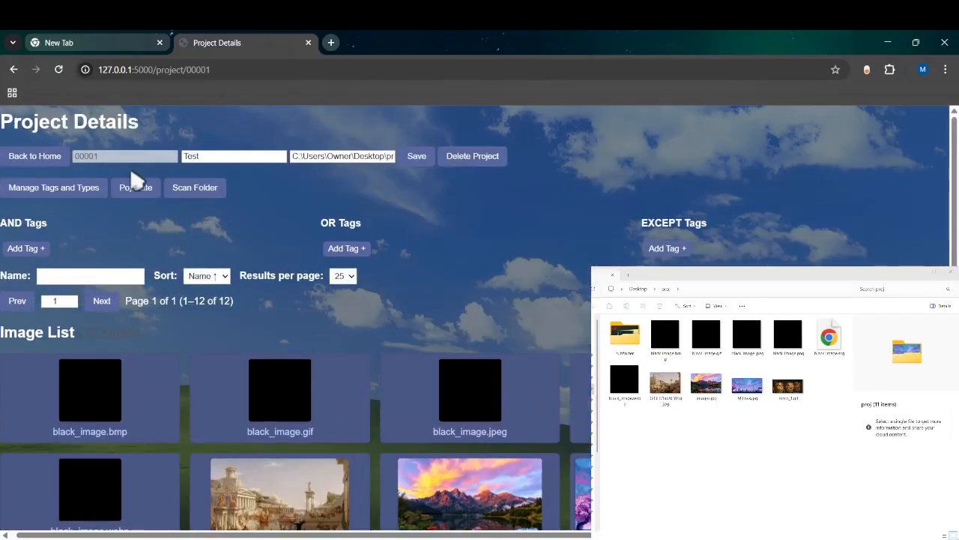
# Rename the project to "Screenshot Folder", save it, and dismiss the update notice.
pyautogui.click(269, 157)
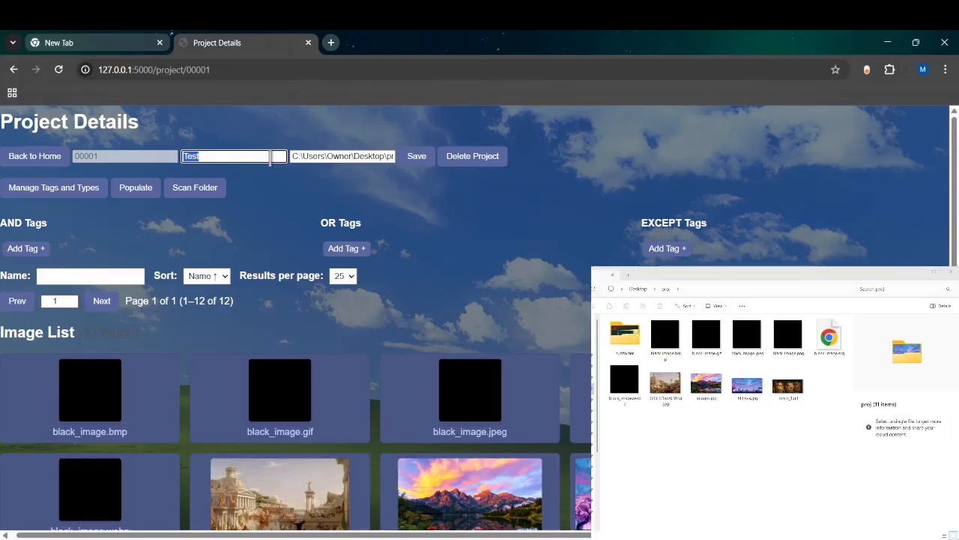
pyautogui.write('Screenshot Folder')
pyautogui.click(423, 156)
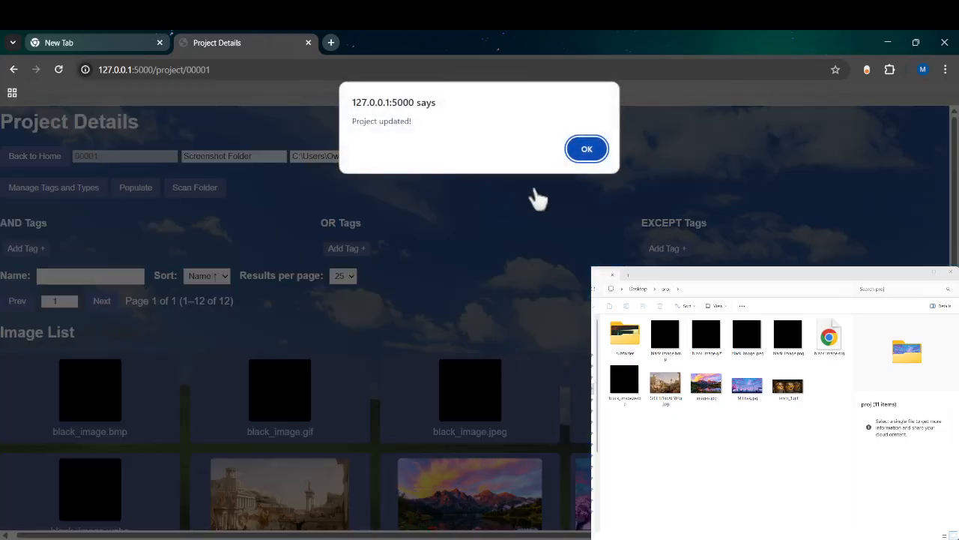
pyautogui.click(588, 150)
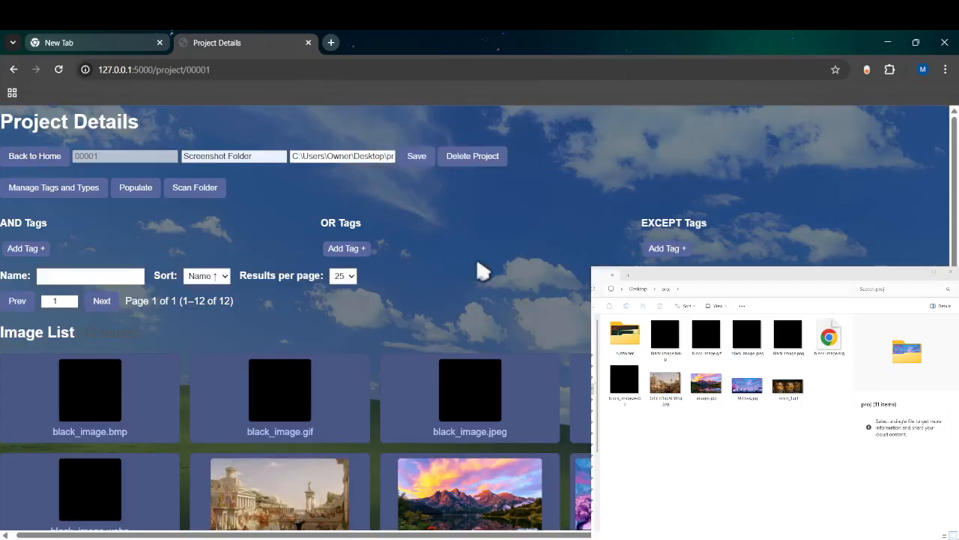
# Reopen the Screenshot Folder project from the projects overview and examine its folder path up to the final folder name.
pyautogui.click(30, 160)
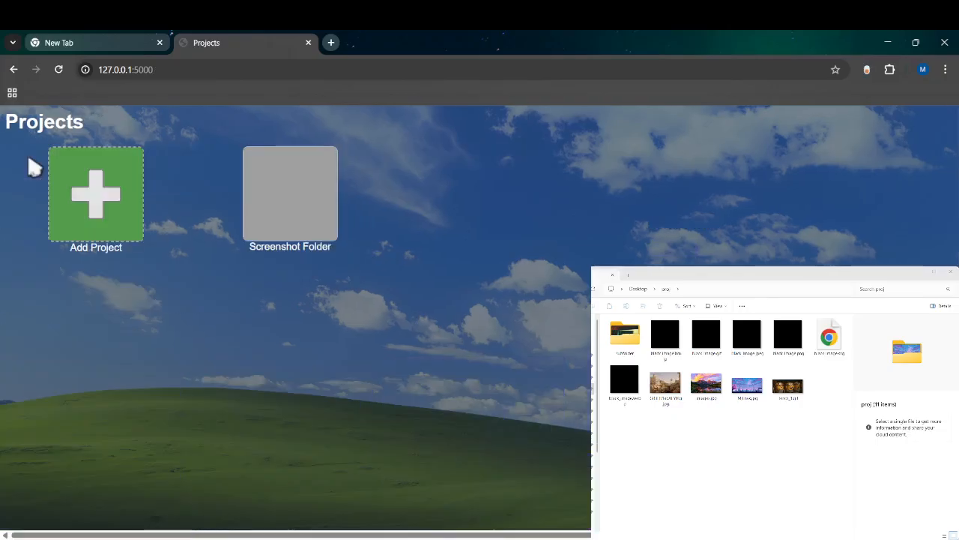
pyautogui.click(305, 254)
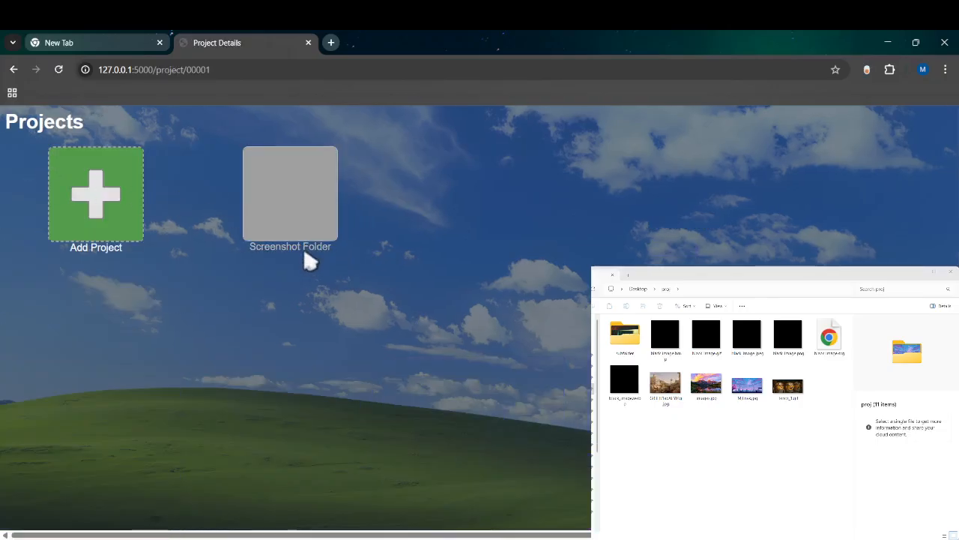
pyautogui.tripleClick(364, 156)
pyautogui.tripleClick(325, 156)
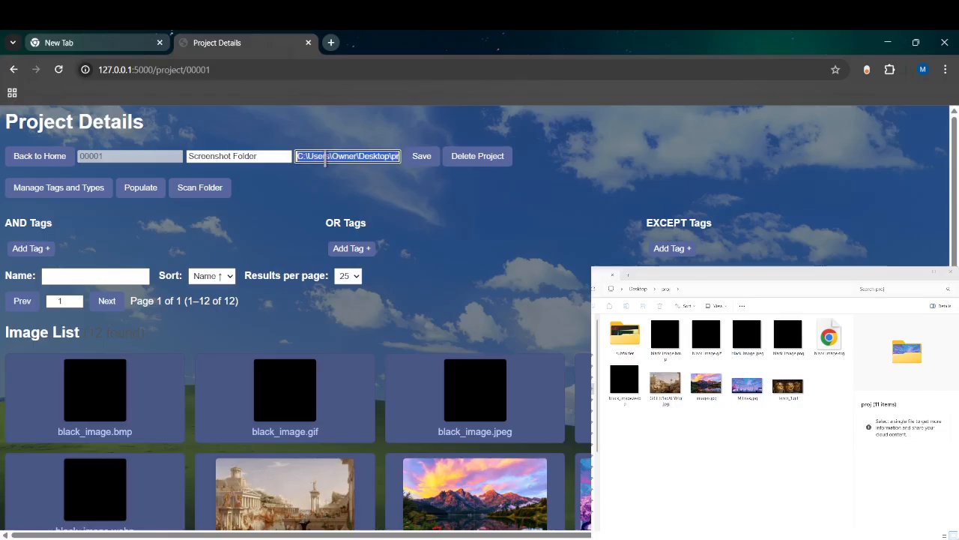
pyautogui.click(303, 154)
pyautogui.moveTo(298, 155); pyautogui.dragTo(424, 223)
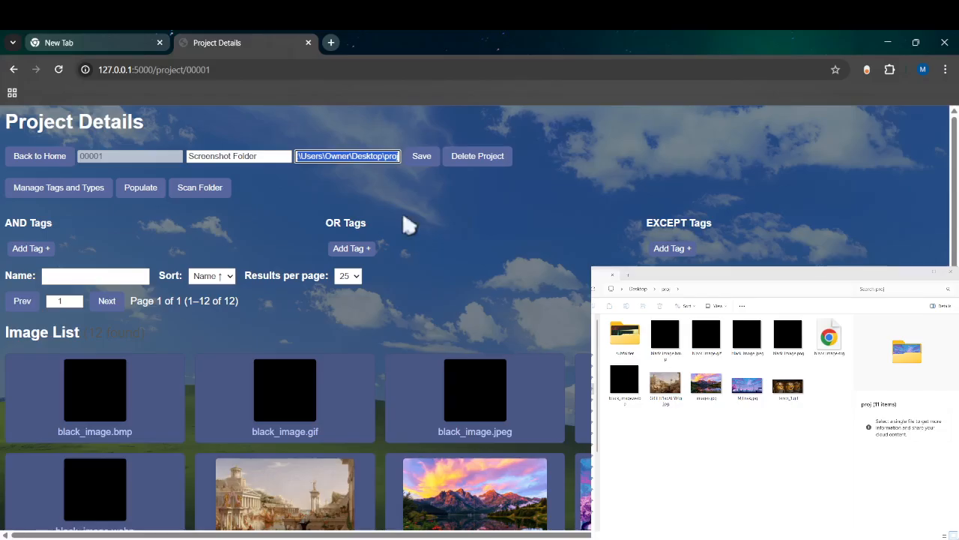
pyautogui.doubleClick(391, 156)
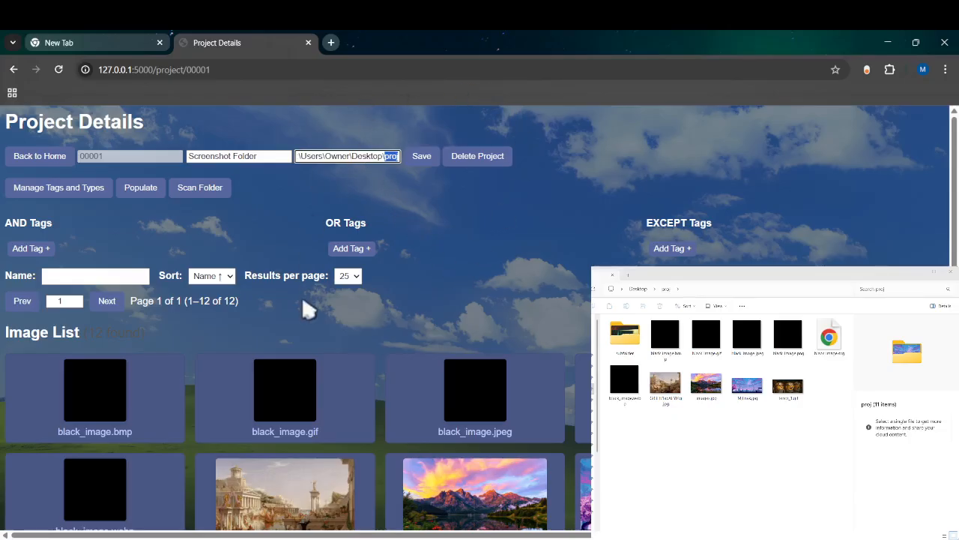
# Examine the project's image list alongside the folder path it is linked to.
pyautogui.scroll(2, 567, 199)
pyautogui.scroll(-3, 536, 371)
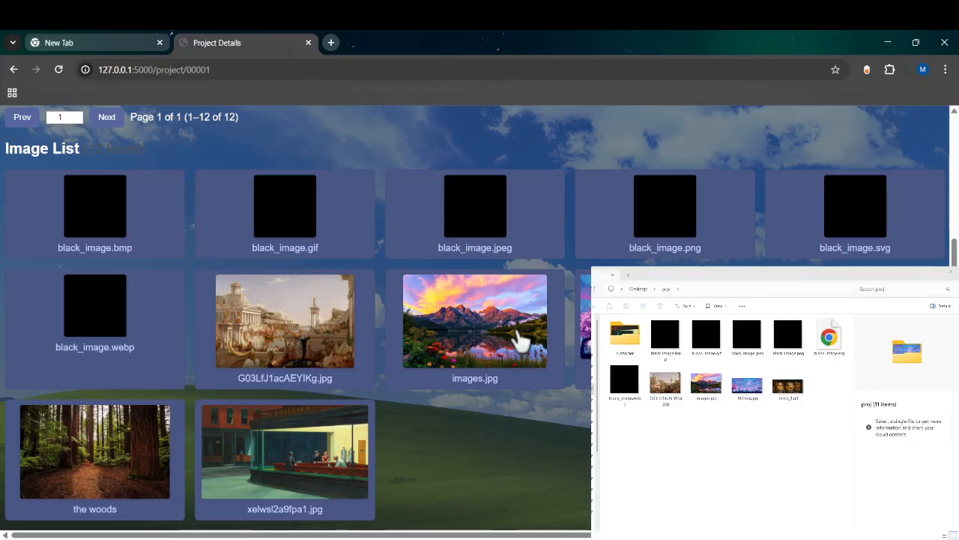
pyautogui.scroll(3, 514, 338)
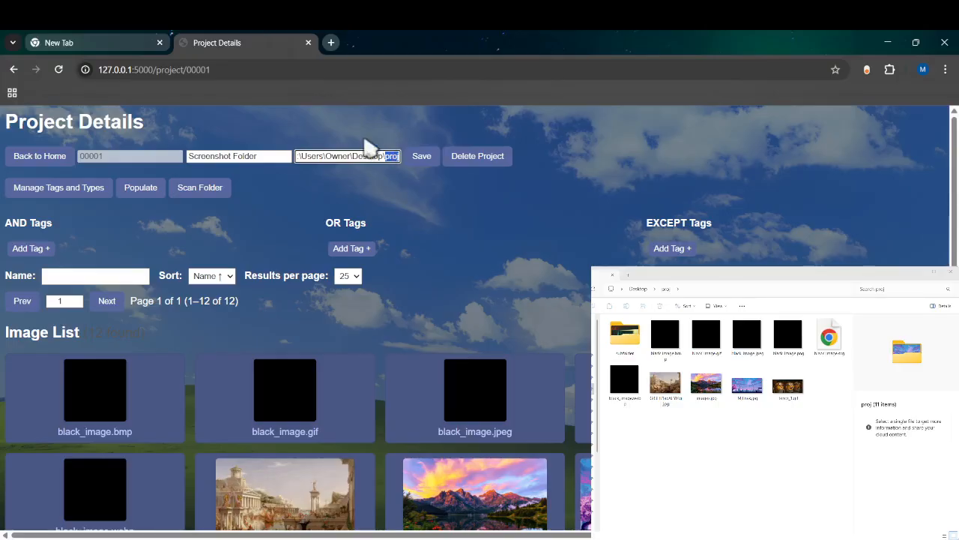
pyautogui.tripleClick(366, 156)
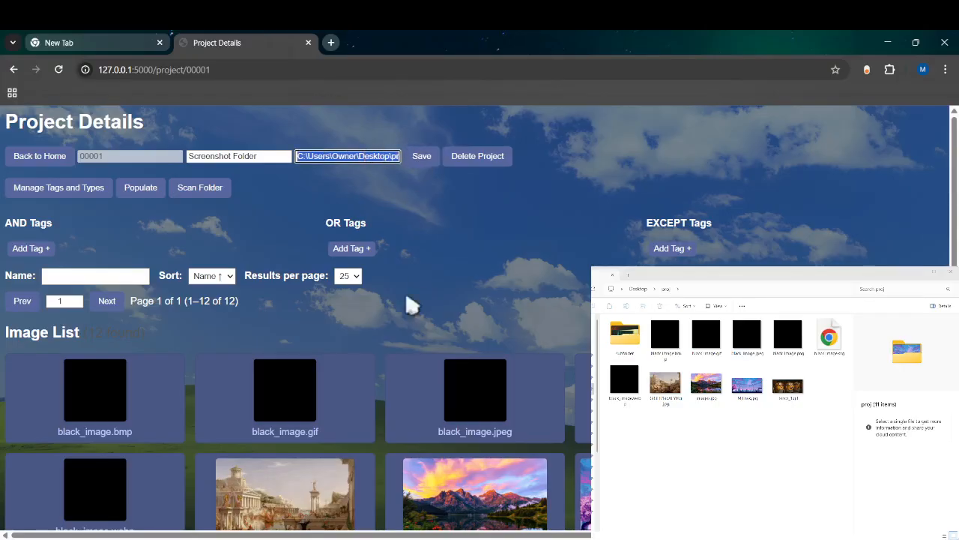
pyautogui.scroll(-3, 407, 304)
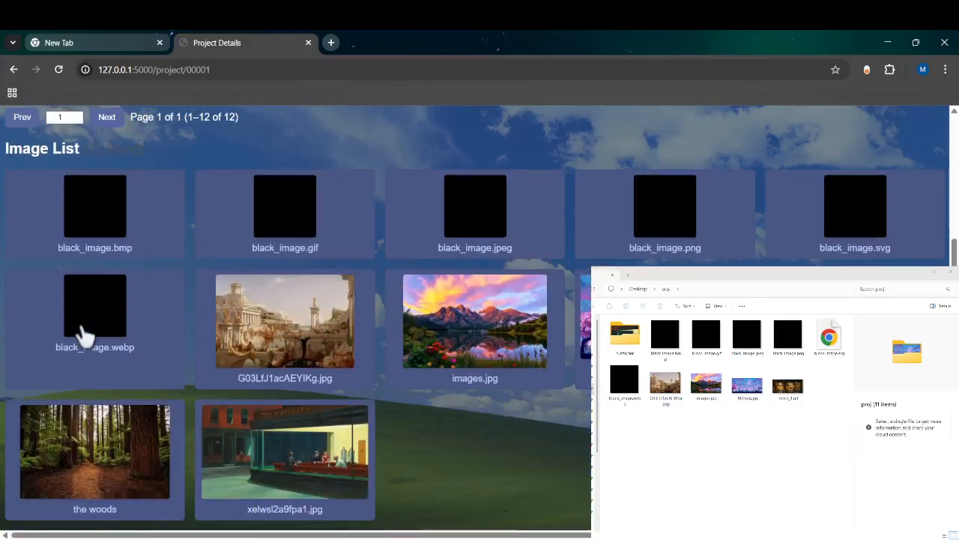
pyautogui.scroll(3, 84, 336)
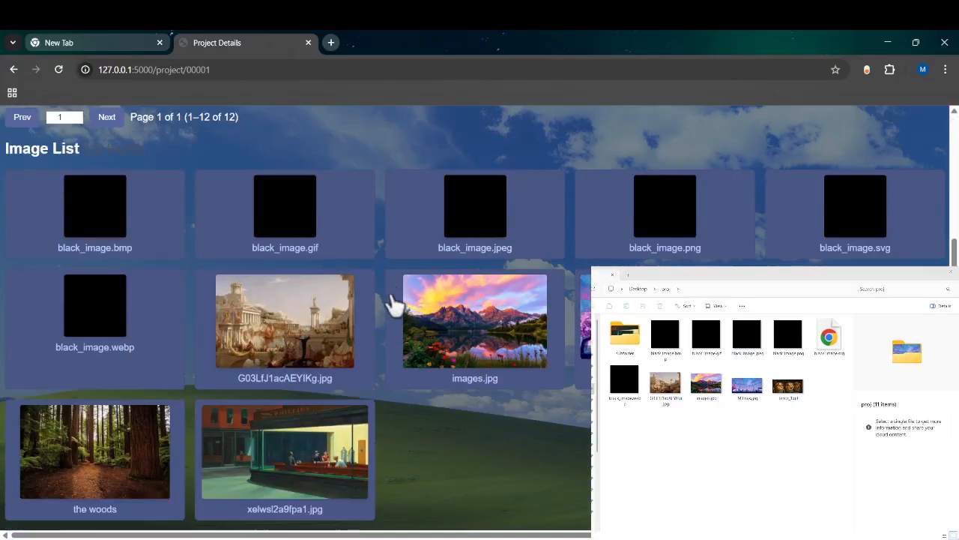
pyautogui.scroll(-3, 390, 302)
pyautogui.scroll(3, 394, 303)
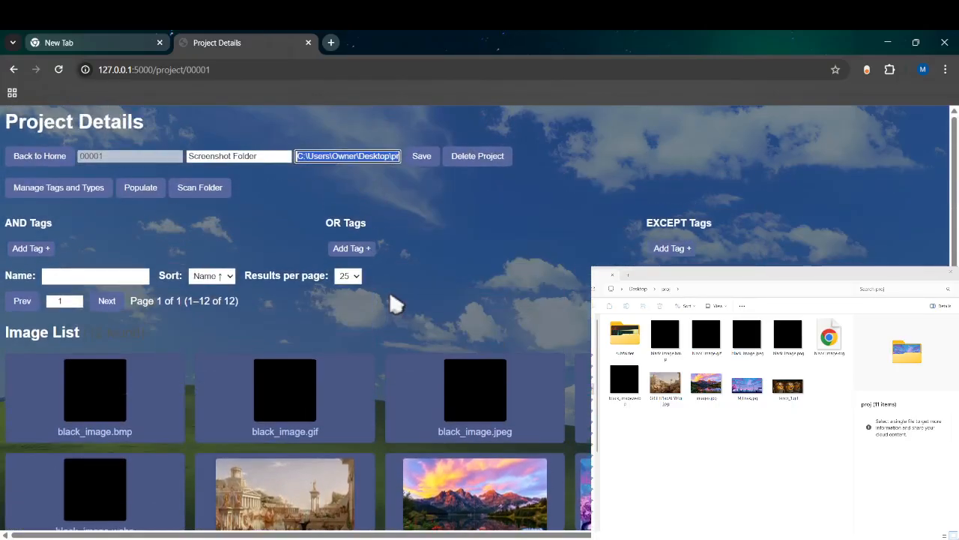
pyautogui.scroll(-3, 394, 304)
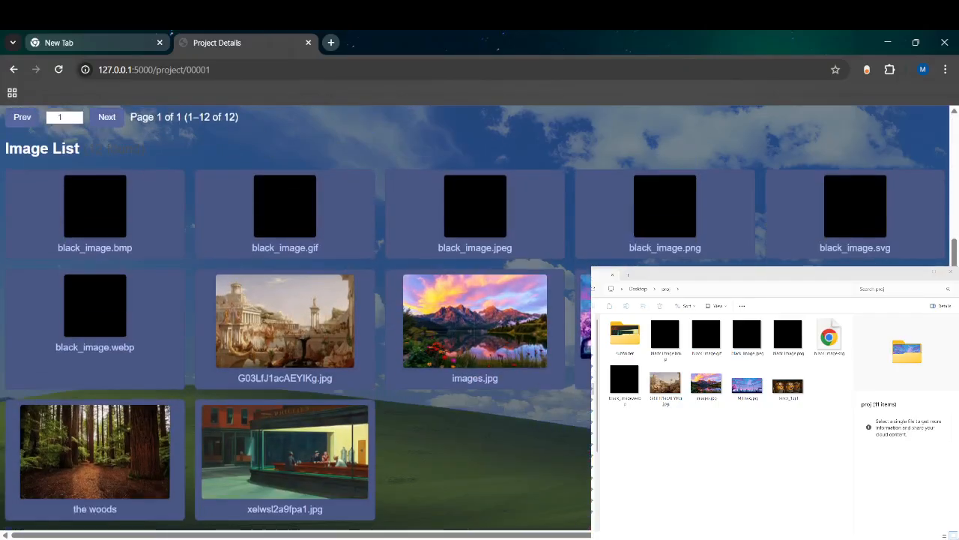
# Switch to File Explorer and inspect projects.db and the Projects folder inside HOTM_Screenshot_Manager.
pyautogui.hotkey('alt', 'Tab')
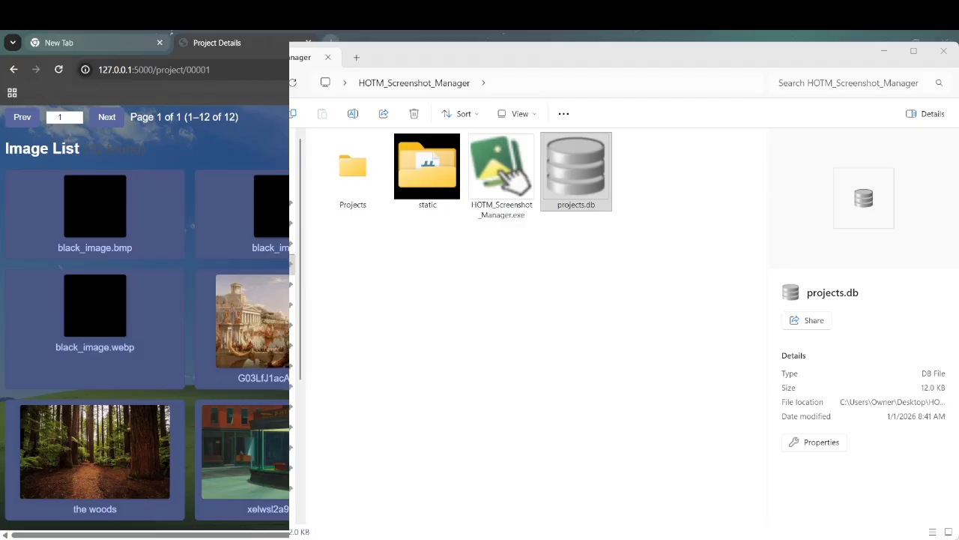
pyautogui.click(367, 291)
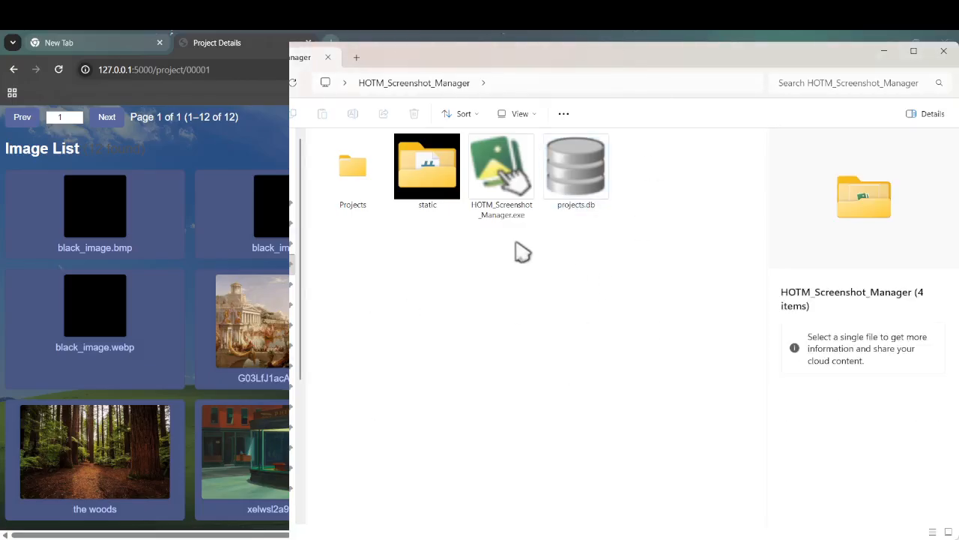
pyautogui.click(576, 171)
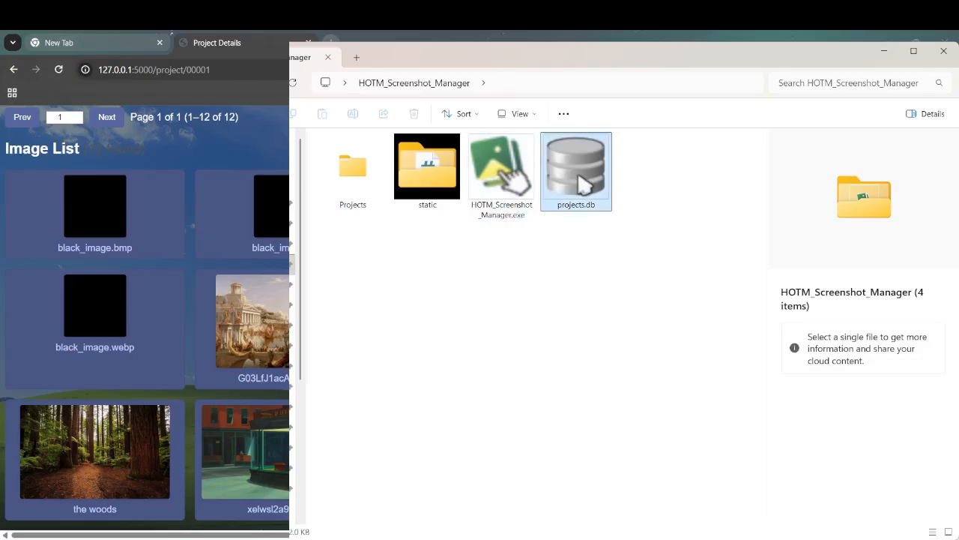
pyautogui.click(359, 200)
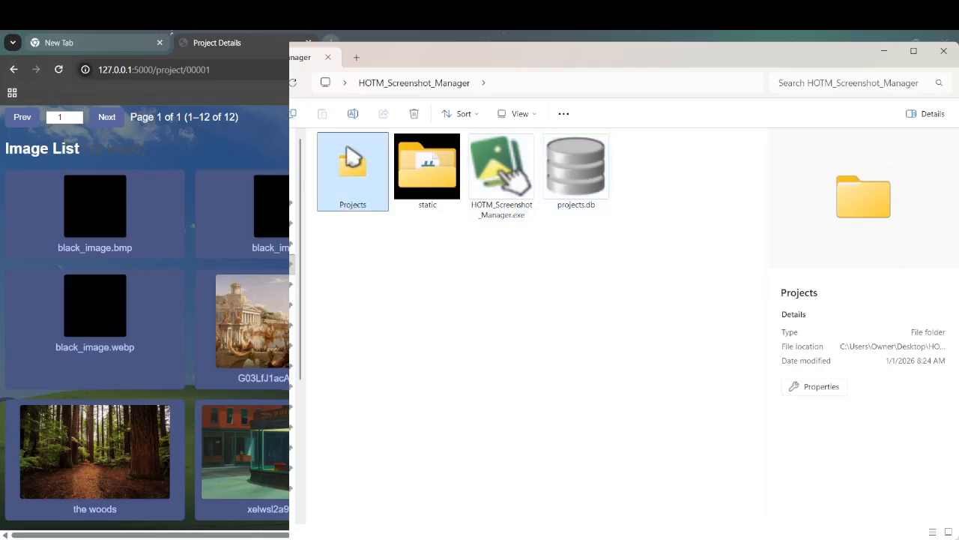
pyautogui.doubleClick(352, 158)
pyautogui.click(189, 82)
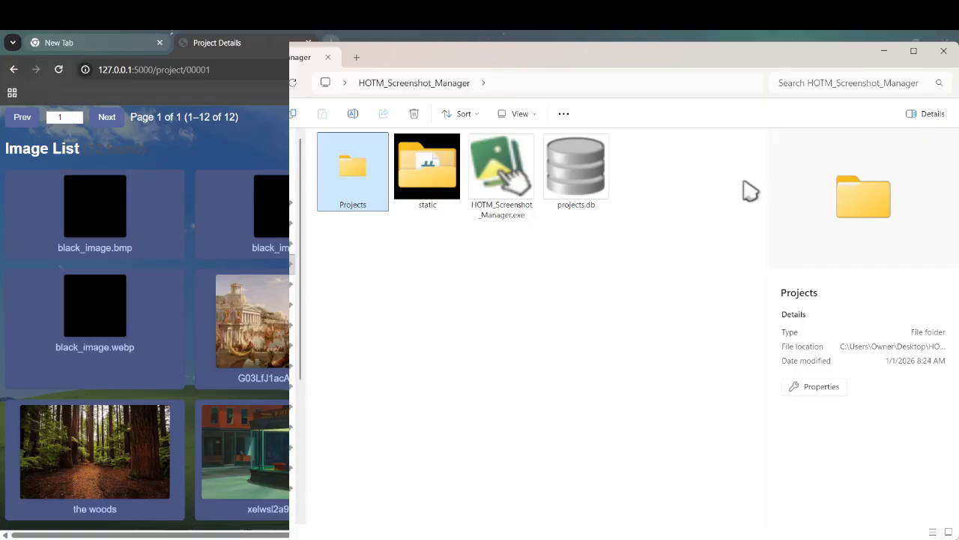
pyautogui.click(549, 182)
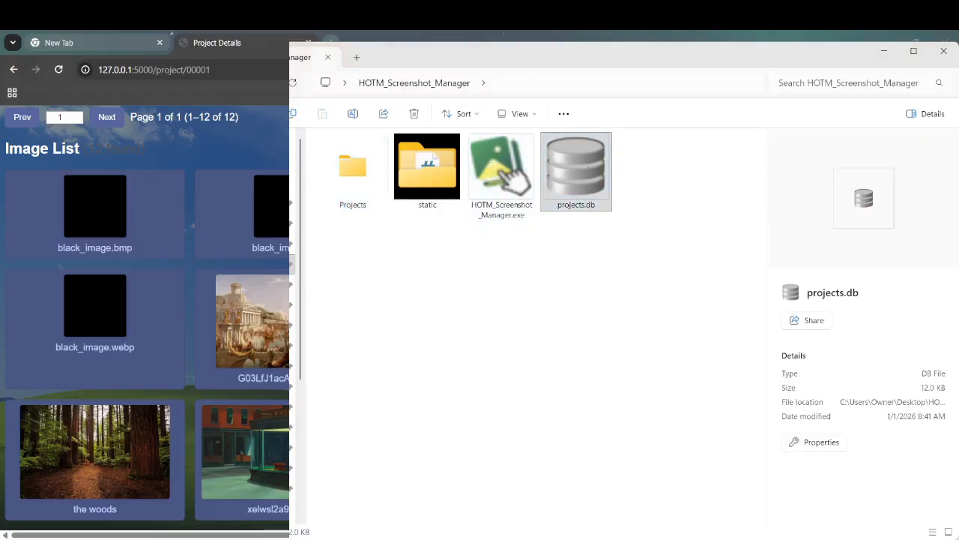
# Switch back to the browser and examine the project's ID, name and path fields as well as its image list.
pyautogui.tripleClick(39, 157)
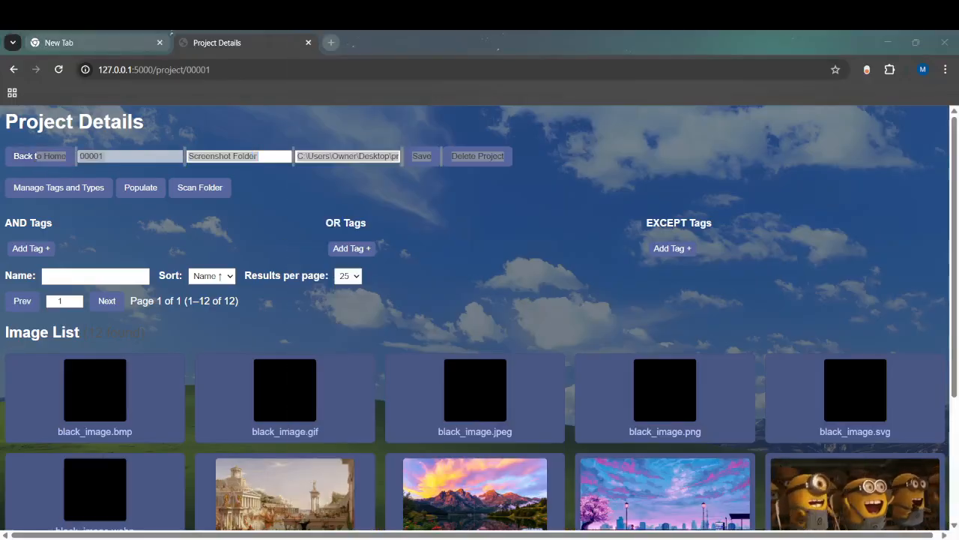
pyautogui.click(76, 169)
pyautogui.doubleClick(82, 156)
pyautogui.press('Tab')
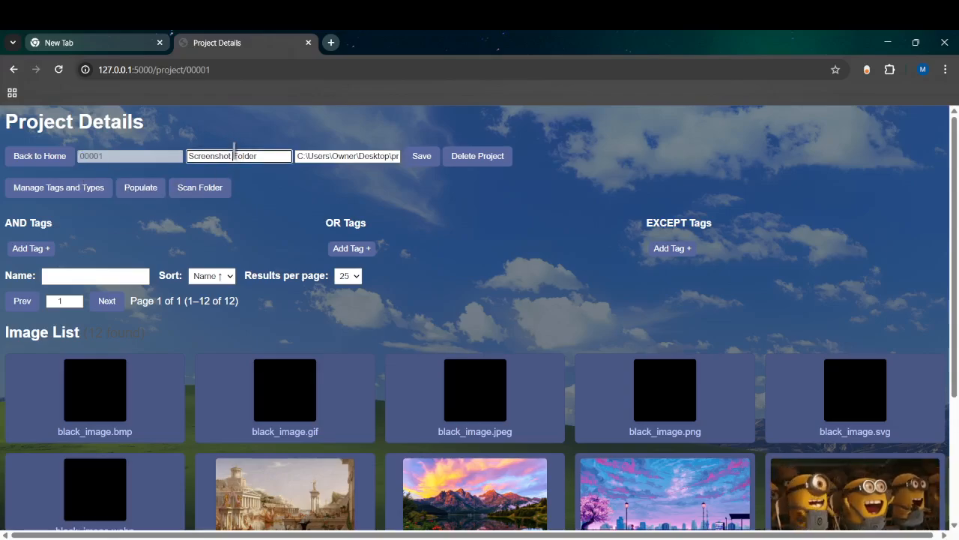
pyautogui.press('Tab')
pyautogui.scroll(-3, 353, 174)
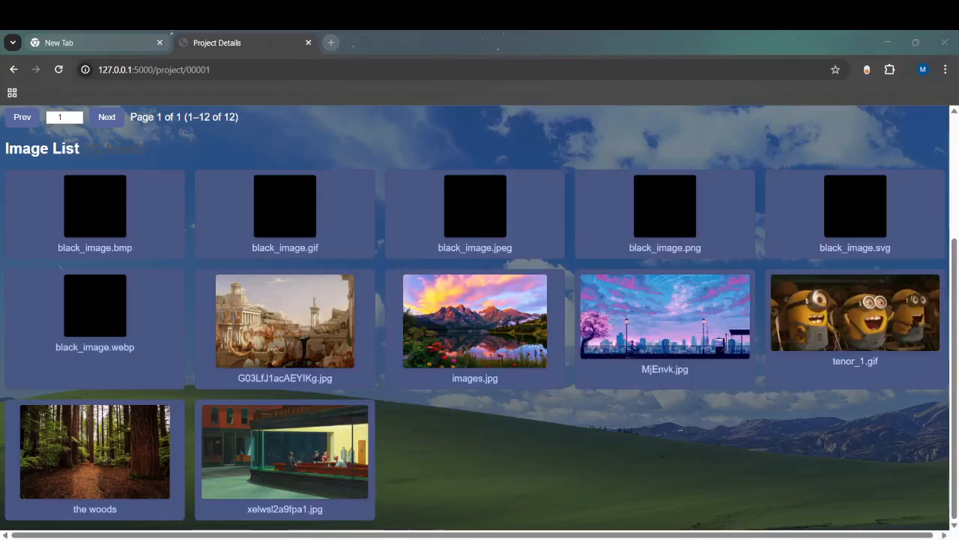
pyautogui.moveTo(787, 450); pyautogui.dragTo(3, 207)
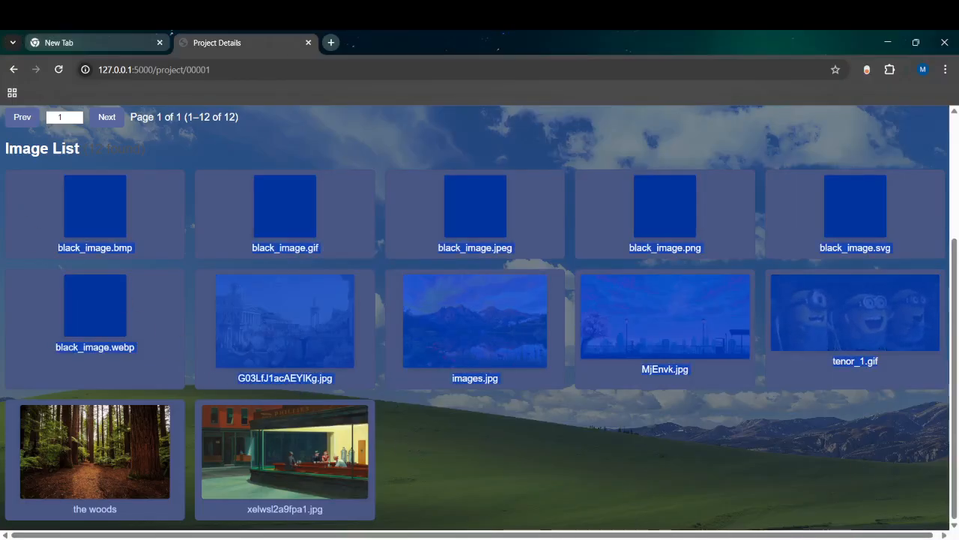
# Switch to File Explorer, open the 00001 folder inside Projects, and inspect icon.png and project.db.
pyautogui.click(644, 538)
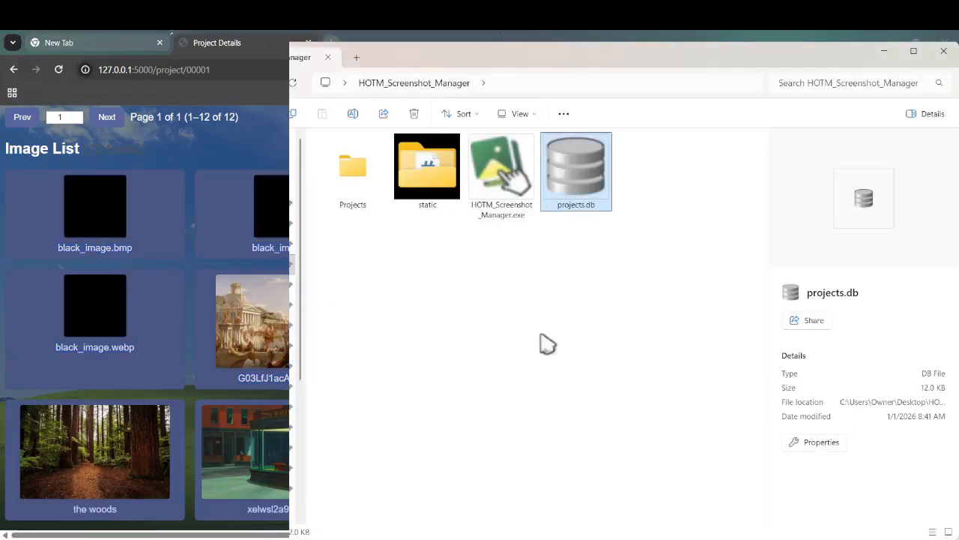
pyautogui.doubleClick(361, 187)
pyautogui.doubleClick(360, 159)
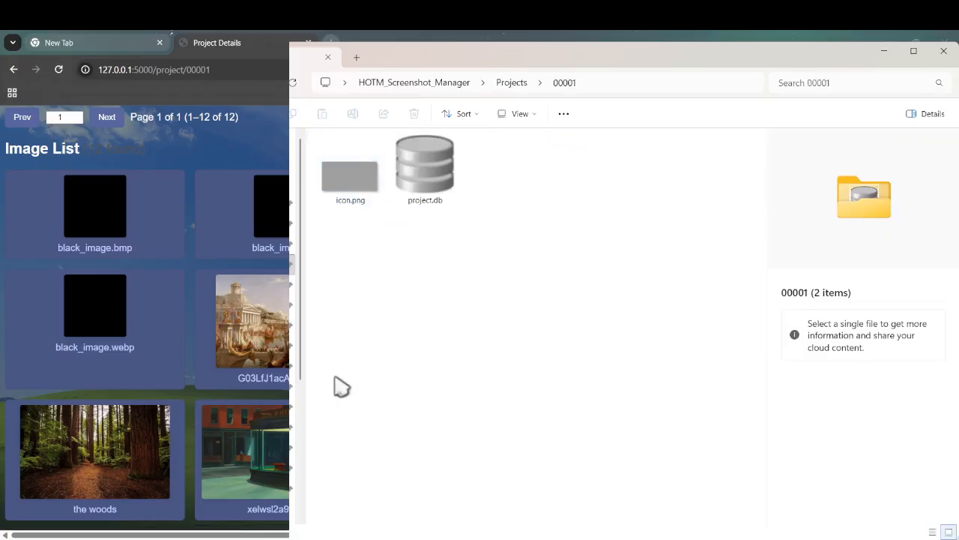
pyautogui.click(351, 190)
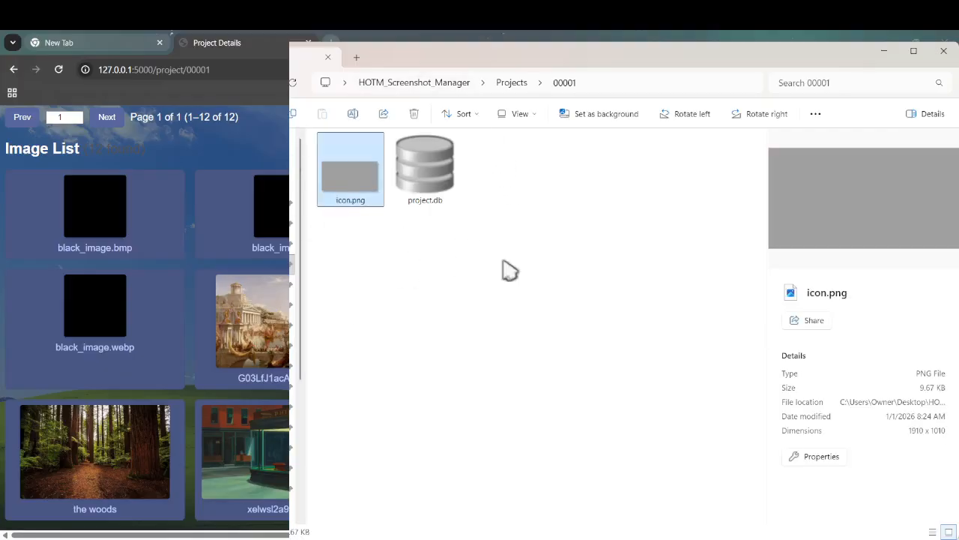
pyautogui.click(407, 167)
pyautogui.click(357, 173)
# Show the projects overview in the browser and compare the Screenshot Folder project's tile with icon.png in File Explorer.
pyautogui.scroll(3, 142, 299)
pyautogui.click(55, 159)
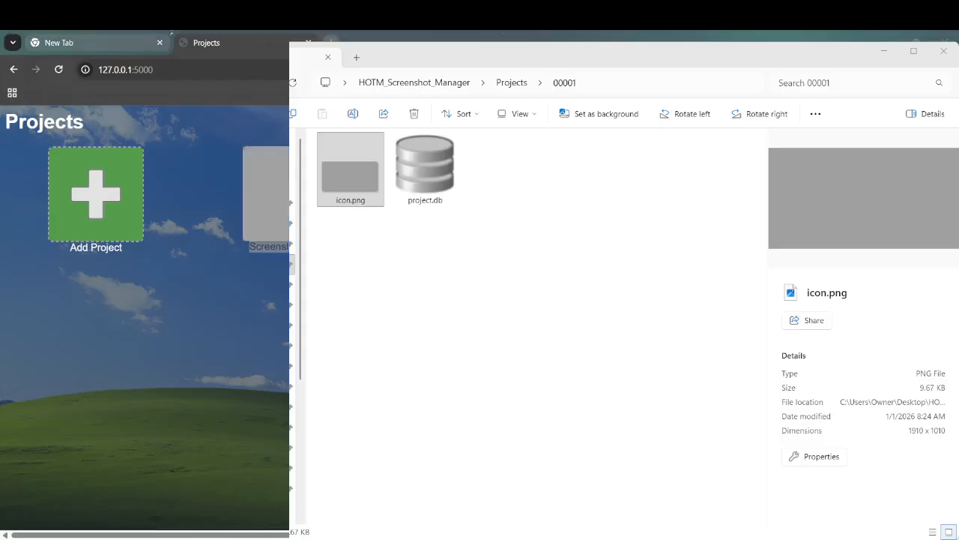
pyautogui.click(255, 259)
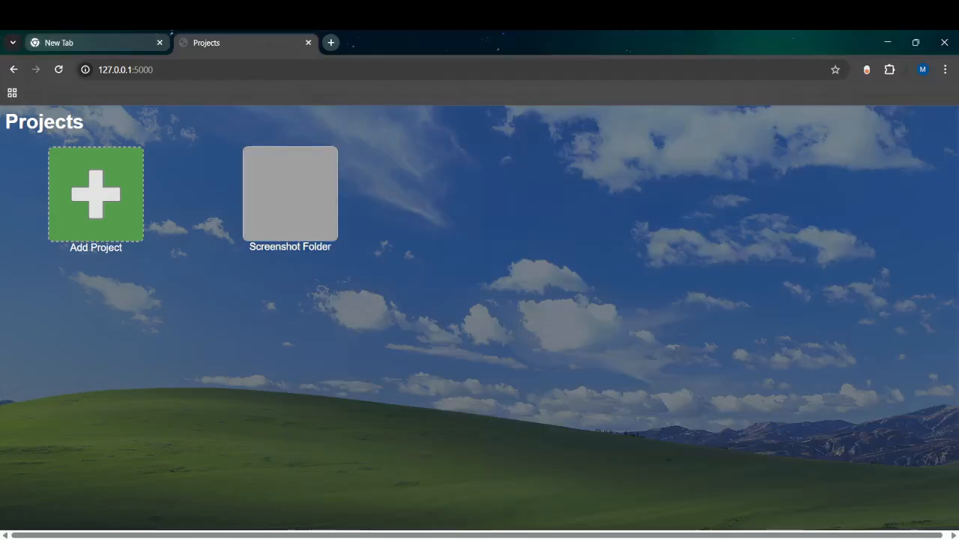
pyautogui.moveTo(338, 197); pyautogui.dragTo(3, 70)
pyautogui.moveTo(335, 251); pyautogui.dragTo(265, 160)
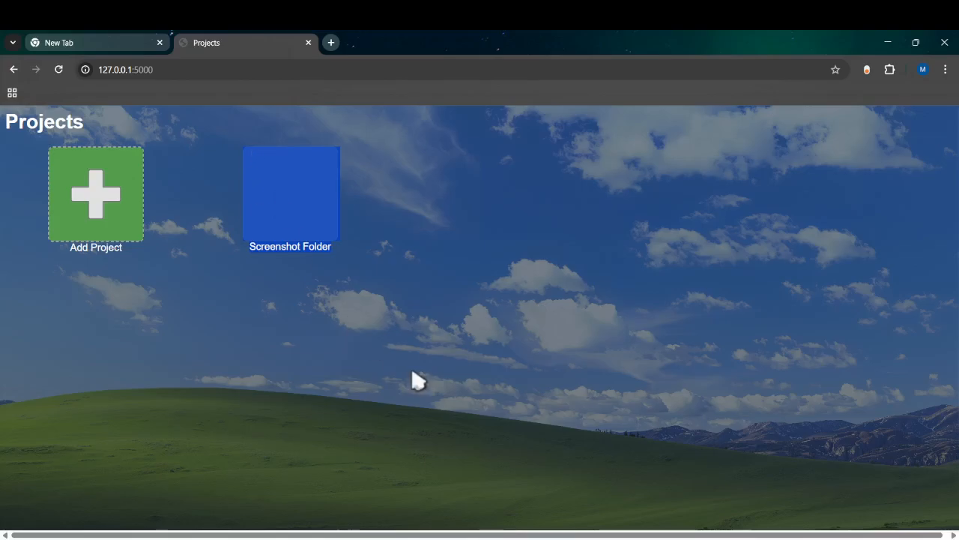
pyautogui.click(566, 407)
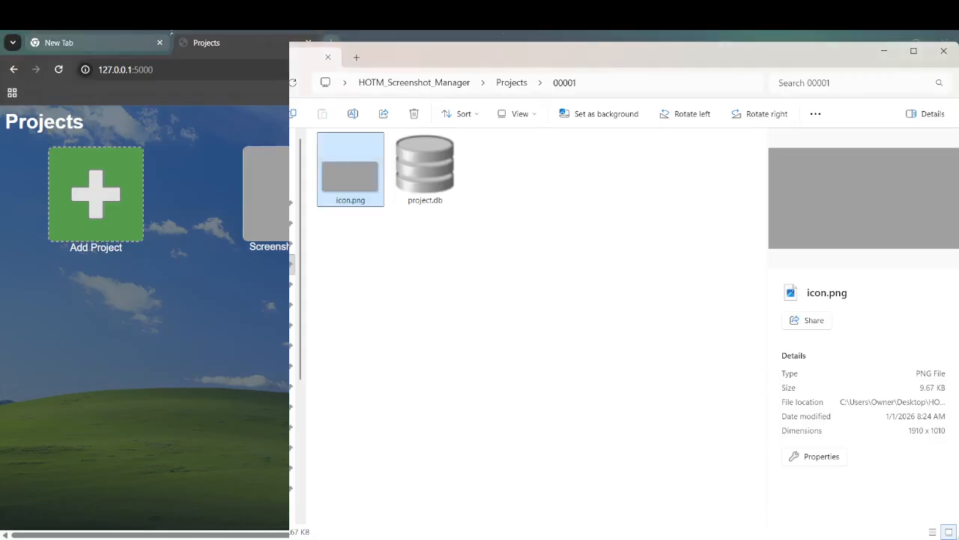
# Return to the HOTM_Screenshot_Manager folder and delete projects.db and the Projects folder.
pyautogui.hotkey('alt', 'Left')
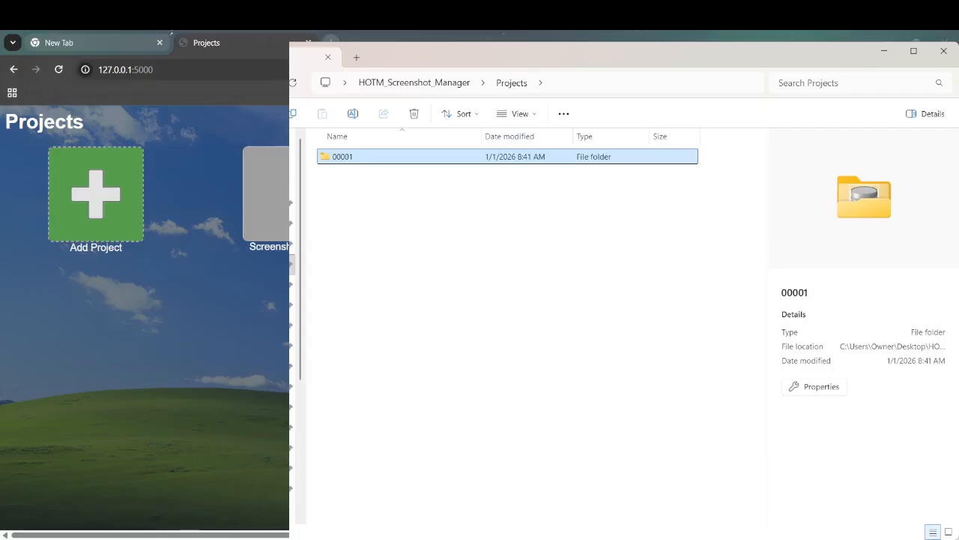
pyautogui.hotkey('alt', 'Left')
pyautogui.click(625, 317)
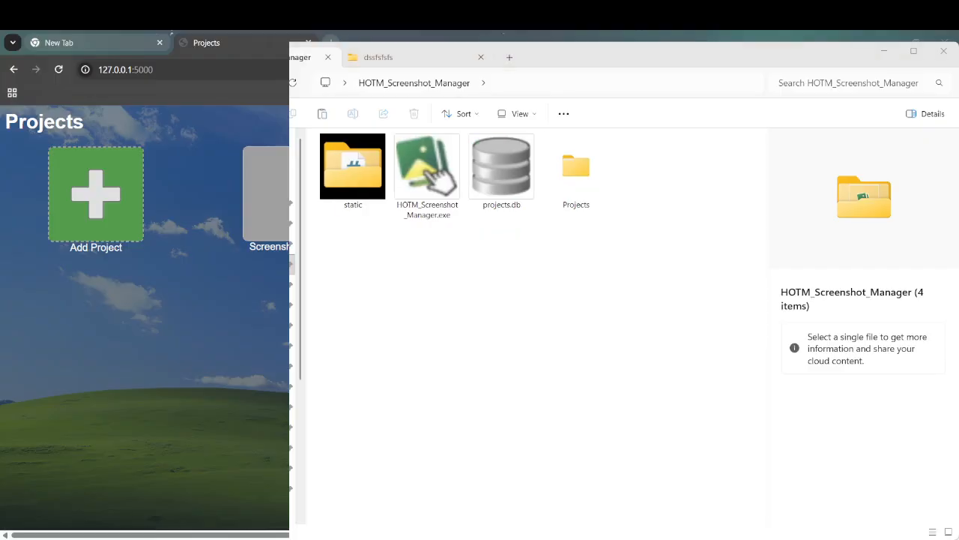
pyautogui.click(363, 216)
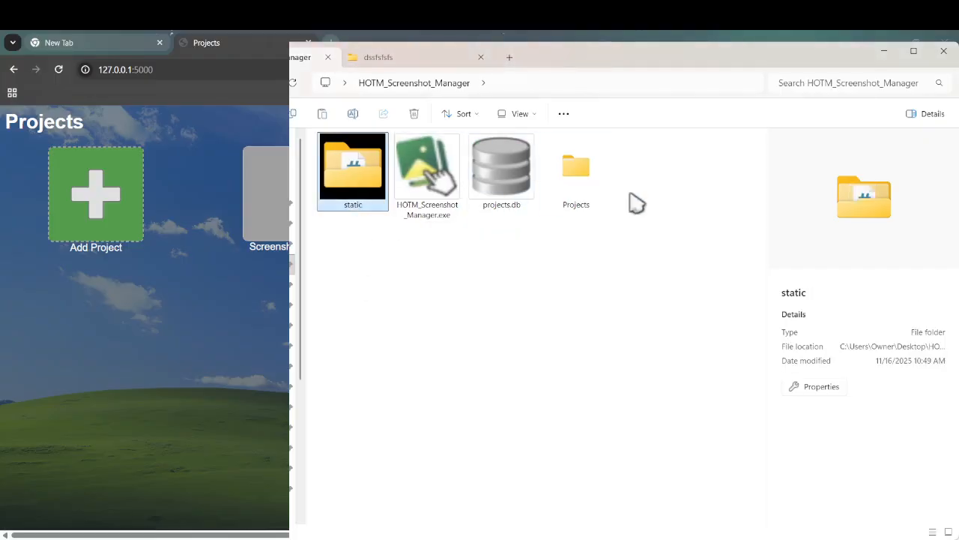
pyautogui.click(439, 188)
pyautogui.click(498, 202)
pyautogui.keyDown('ctrl'); pyautogui.click(592, 189); pyautogui.keyUp('ctrl')
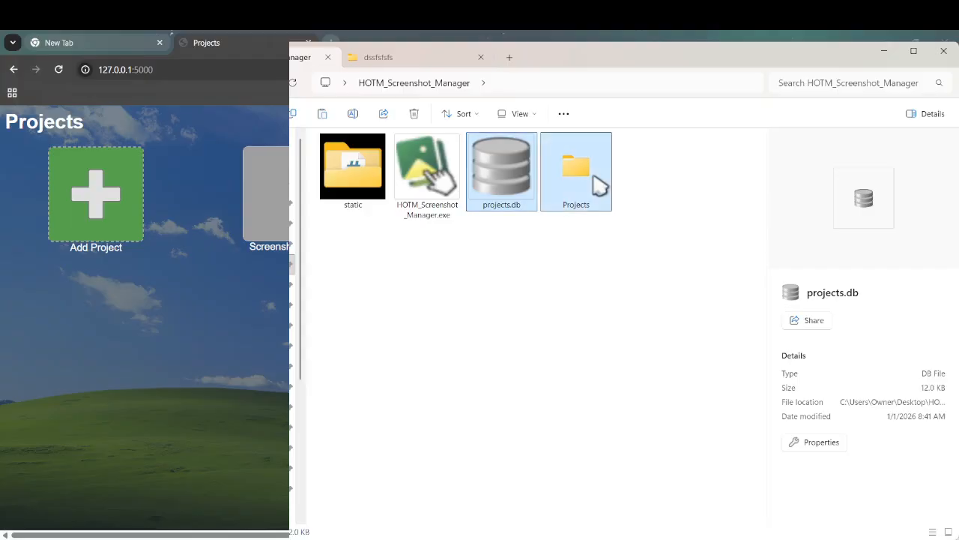
pyautogui.press('Delete')
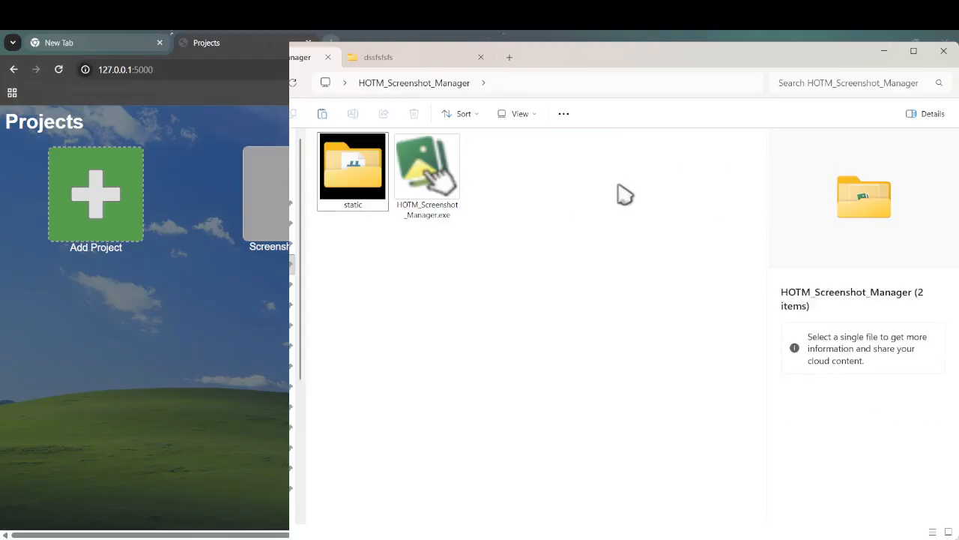
# Paste the copied Projects folder and projects.db into HOTM_Screenshot_Manager and check the project folders inside Projects.
pyautogui.hotkey('ctrl', 'v')
pyautogui.doubleClick(593, 201)
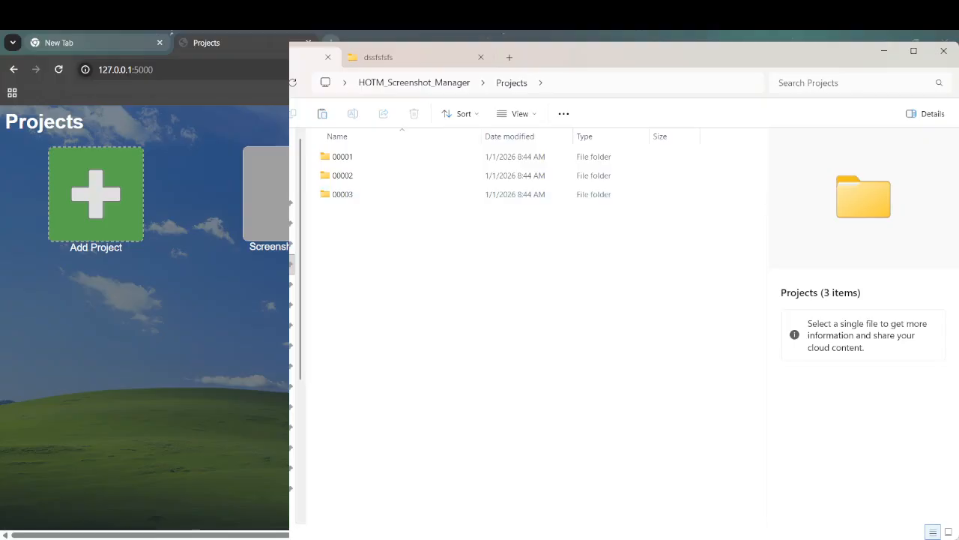
pyautogui.hotkey('alt', 'Left')
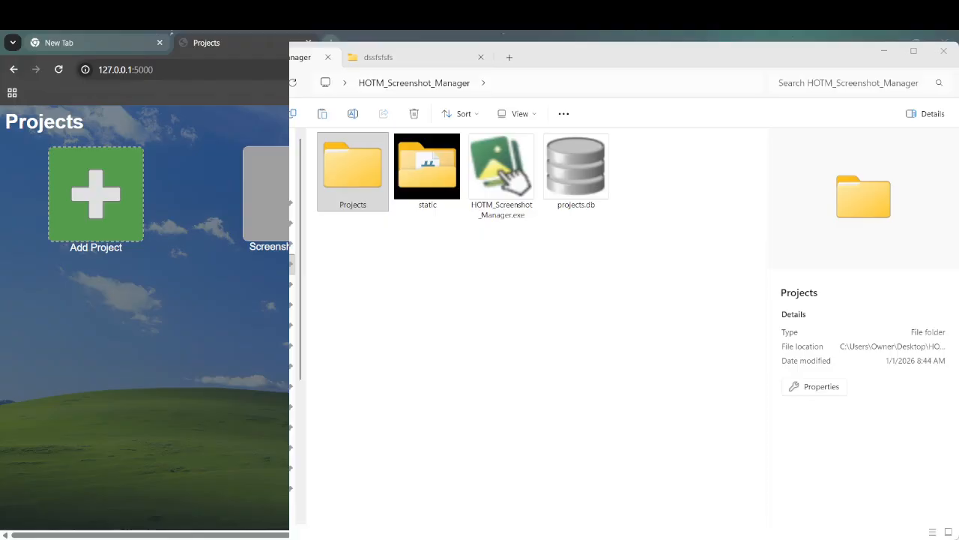
# Switch to the browser and view the projects overview with the replacement database in place.
pyautogui.hotkey('alt', 'Tab')
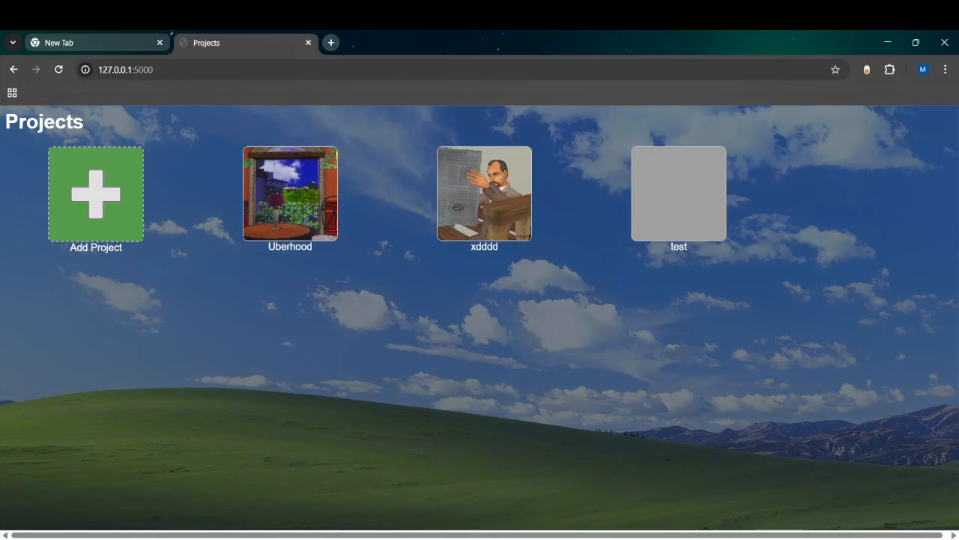
pyautogui.hotkey('alt', 'Tab')
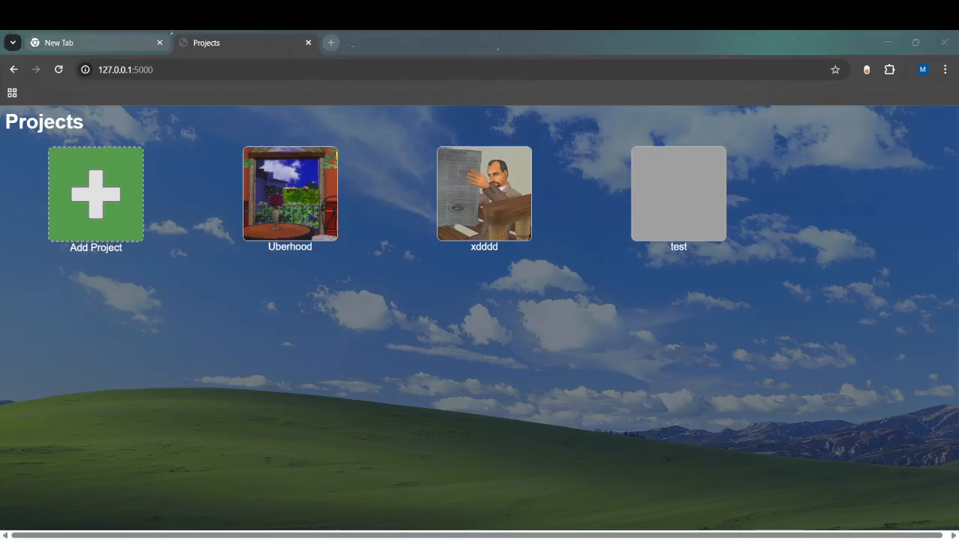
pyautogui.hotkey('alt', 'Tab')
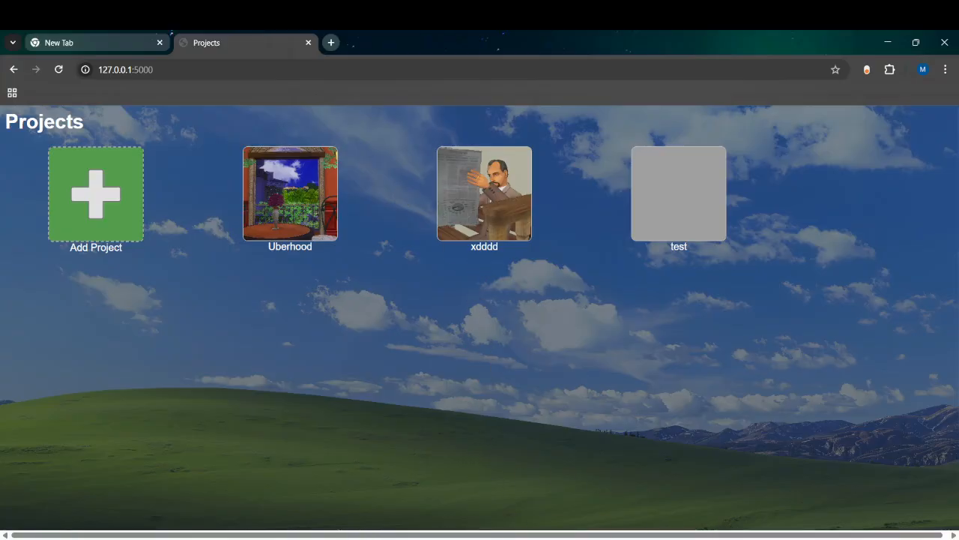
pyautogui.click(655, 539)
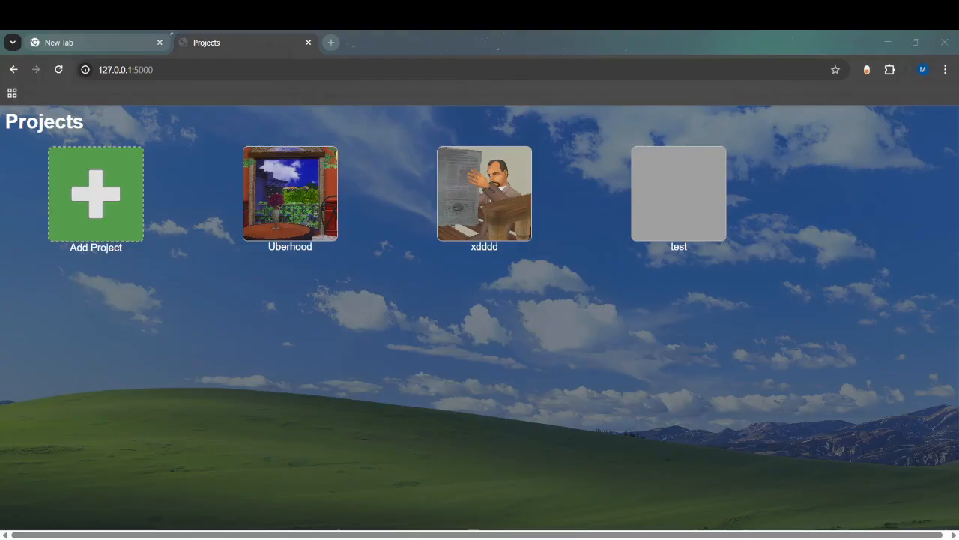
# Switch to File Explorer and look through the image files in Uberhood's Screenshots folder.
pyautogui.hotkey('alt', 'Tab')
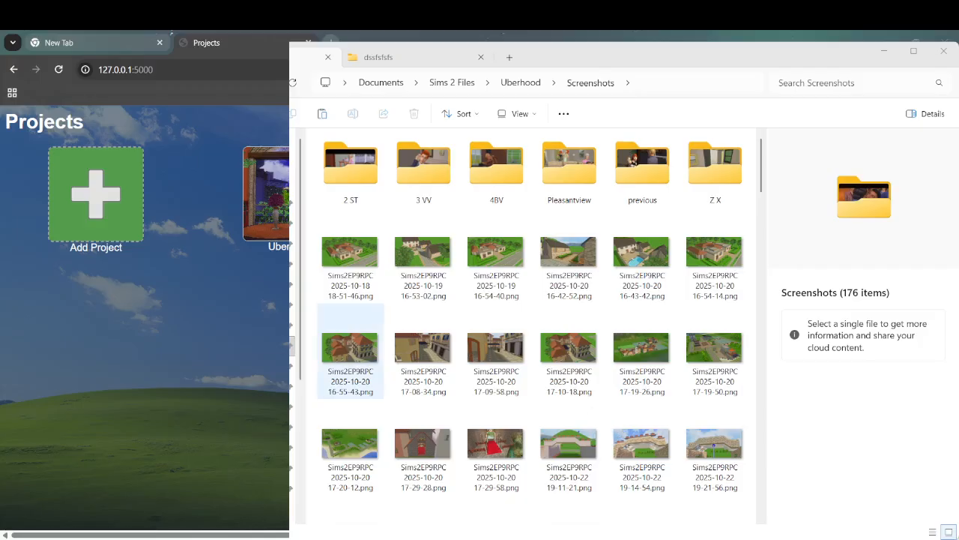
pyautogui.click(344, 337)
pyautogui.scroll(-12, 479, 304)
pyautogui.scroll(-10, 487, 322)
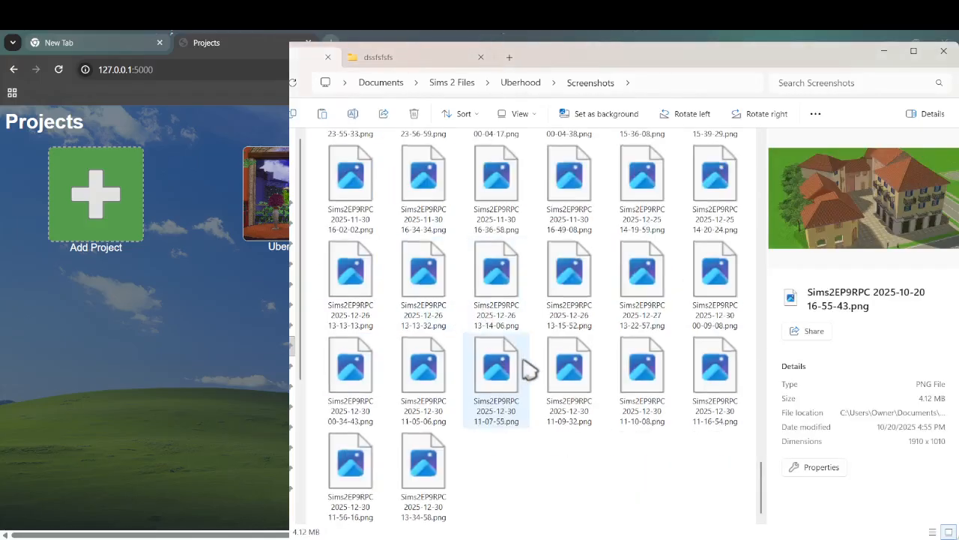
pyautogui.scroll(15, 525, 368)
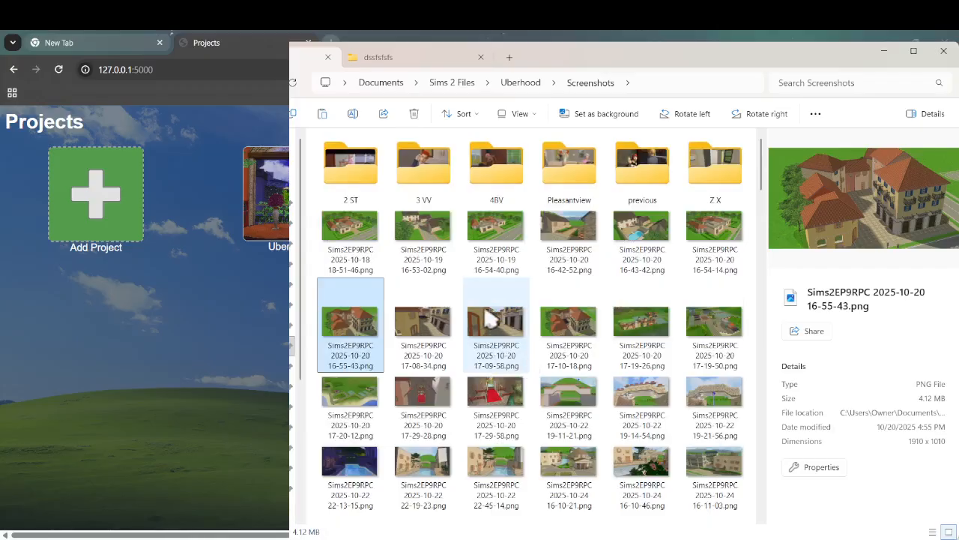
# Look through the images in the 2 ST and Z X subfolders of the Screenshots folder.
pyautogui.doubleClick(346, 171)
pyautogui.scroll(-10, 457, 274)
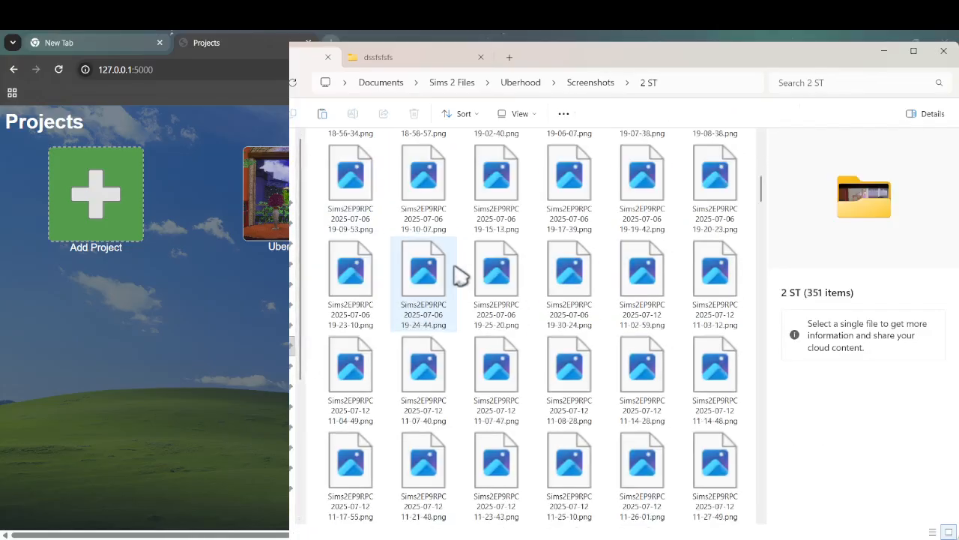
pyautogui.scroll(15, 462, 277)
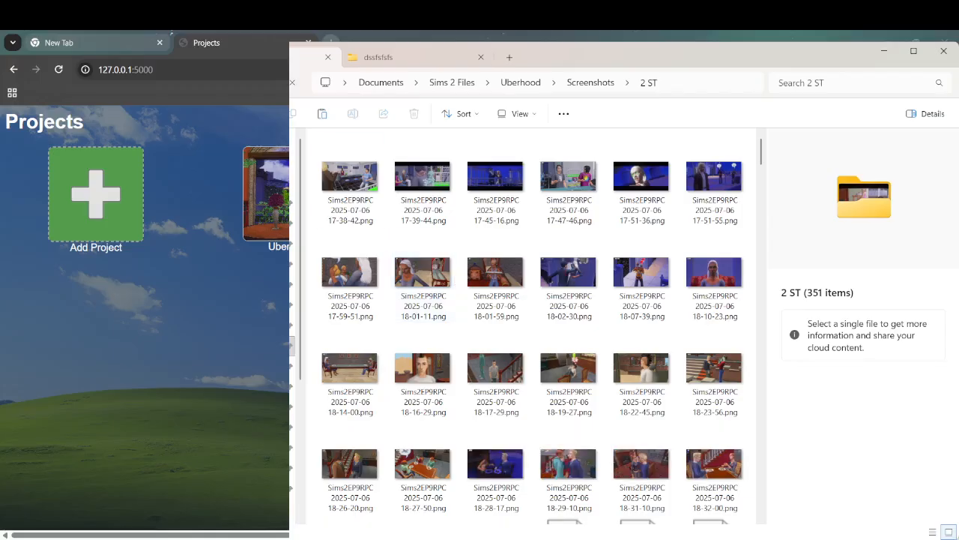
pyautogui.click(589, 83)
pyautogui.doubleClick(704, 195)
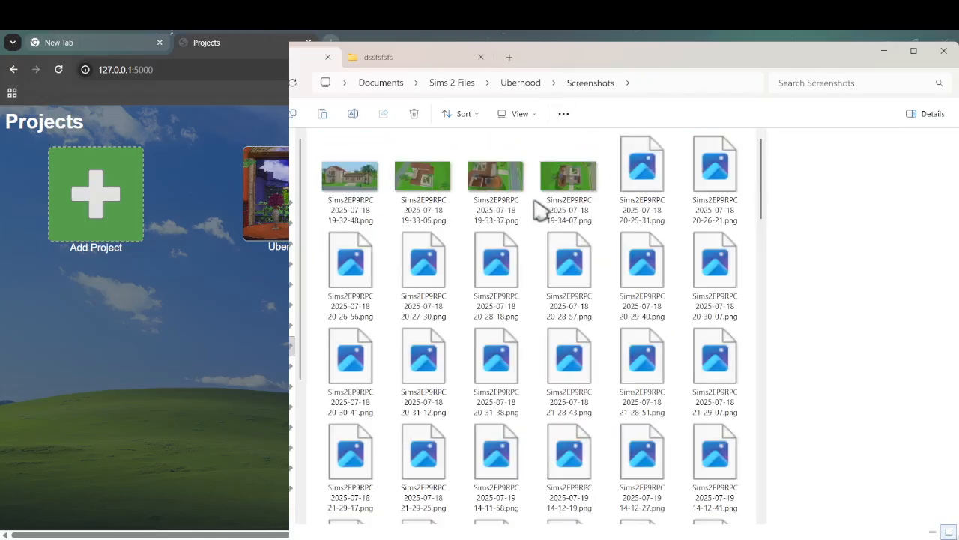
pyautogui.scroll(-15, 540, 208)
pyautogui.hotkey('alt', 'Left')
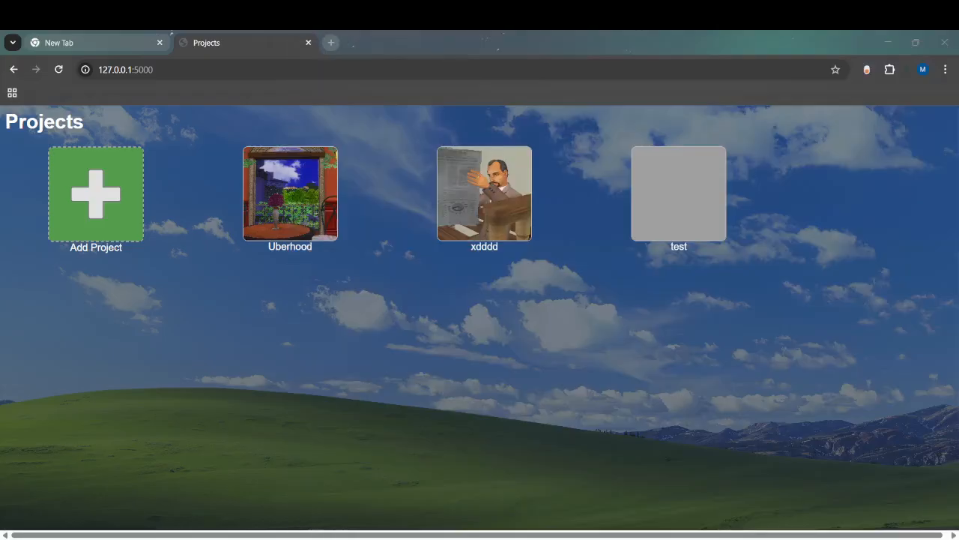
# Switch to the browser, open the Uberhood project, and look through its details and image list.
pyautogui.click(291, 222)
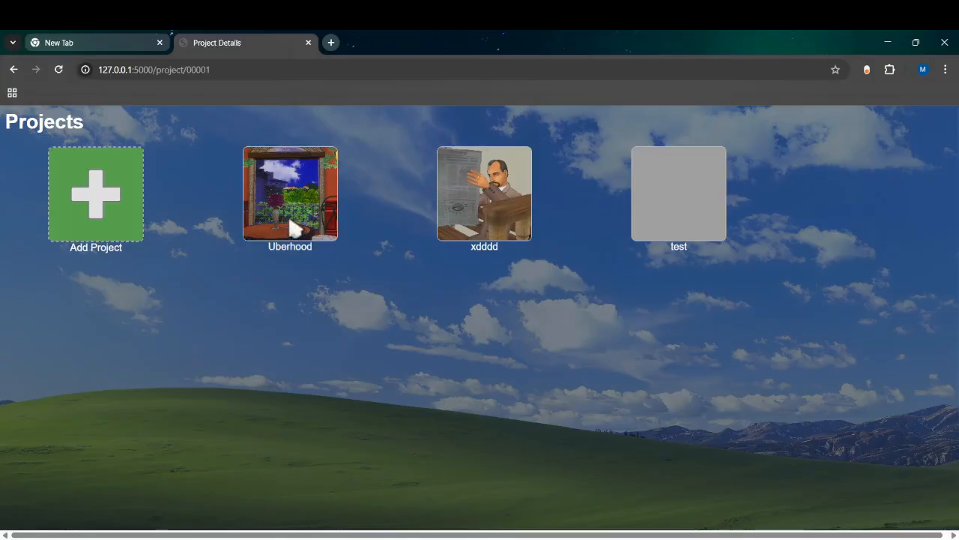
pyautogui.scroll(-8, 292, 227)
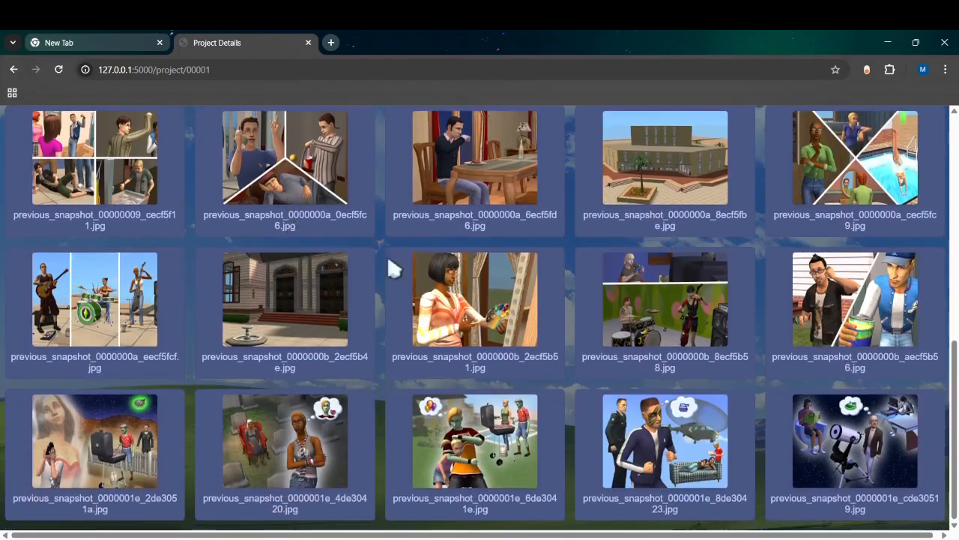
pyautogui.scroll(8, 317, 250)
pyautogui.scroll(1, 317, 247)
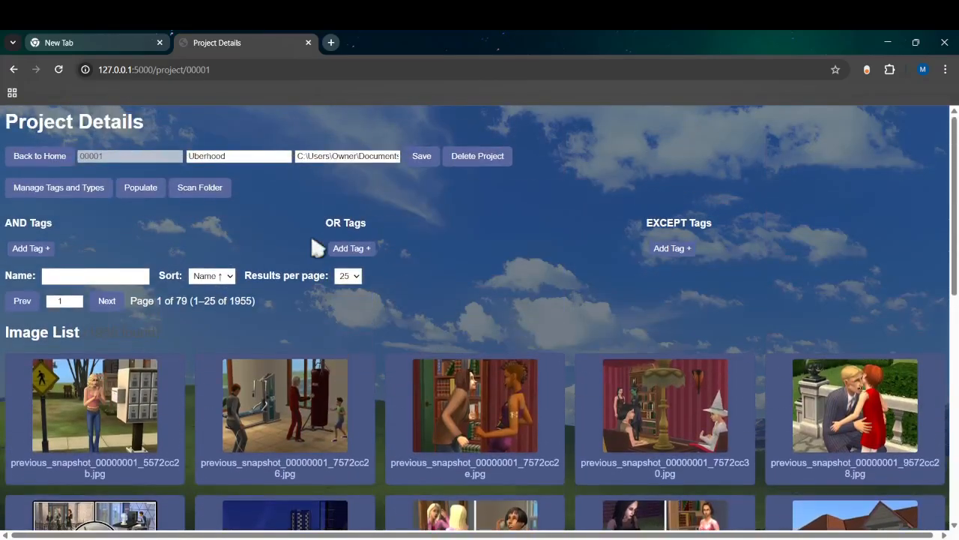
pyautogui.scroll(-6, 188, 250)
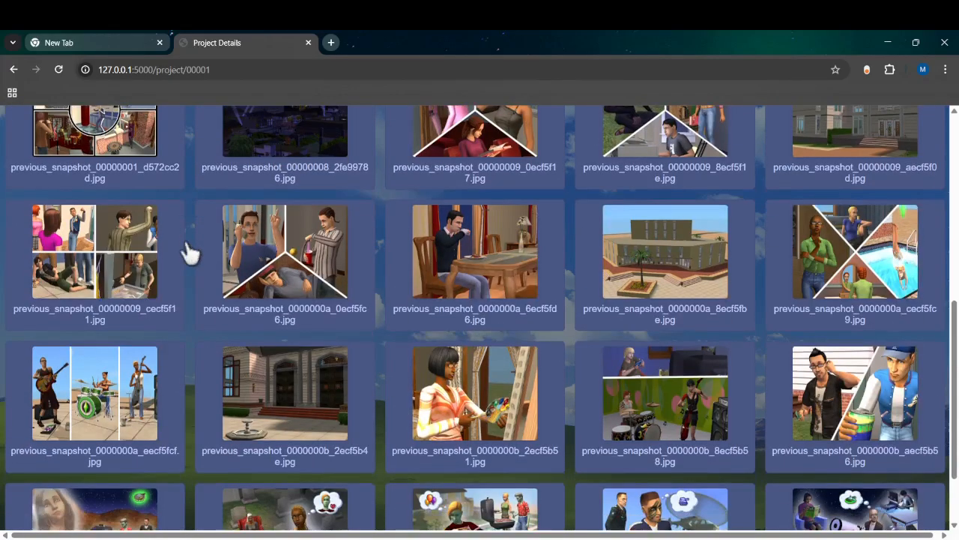
pyautogui.scroll(-2, 190, 254)
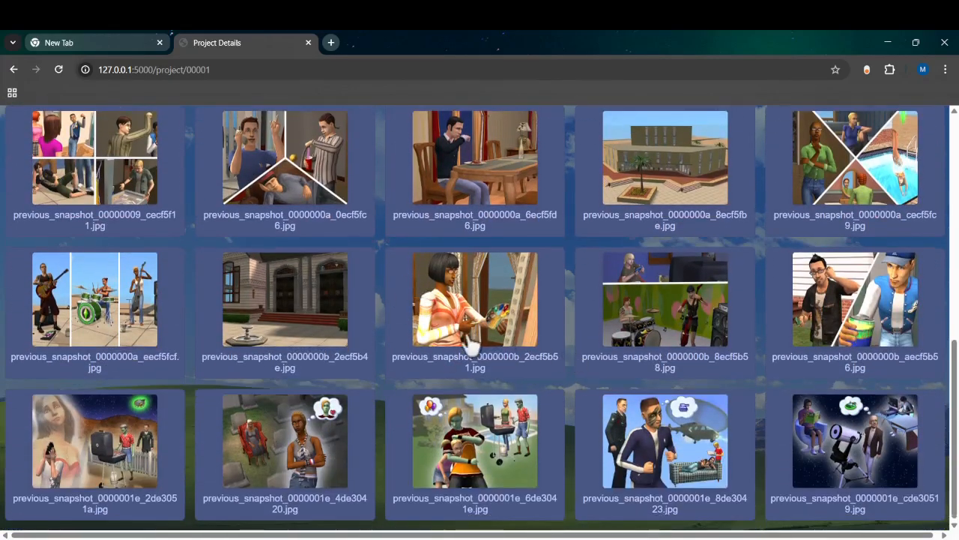
pyautogui.scroll(8, 467, 342)
# Open the first image in the list, page forward through the following images' details, and close the image view.
pyautogui.click(112, 413)
pyautogui.press('Right')
pyautogui.press('Right')
pyautogui.press('Right')
pyautogui.press('Right')
pyautogui.press('Right')
pyautogui.press('Right')
pyautogui.press('Right')
pyautogui.press('Right')
pyautogui.press('Right')
pyautogui.press('Right')
pyautogui.press('Right')
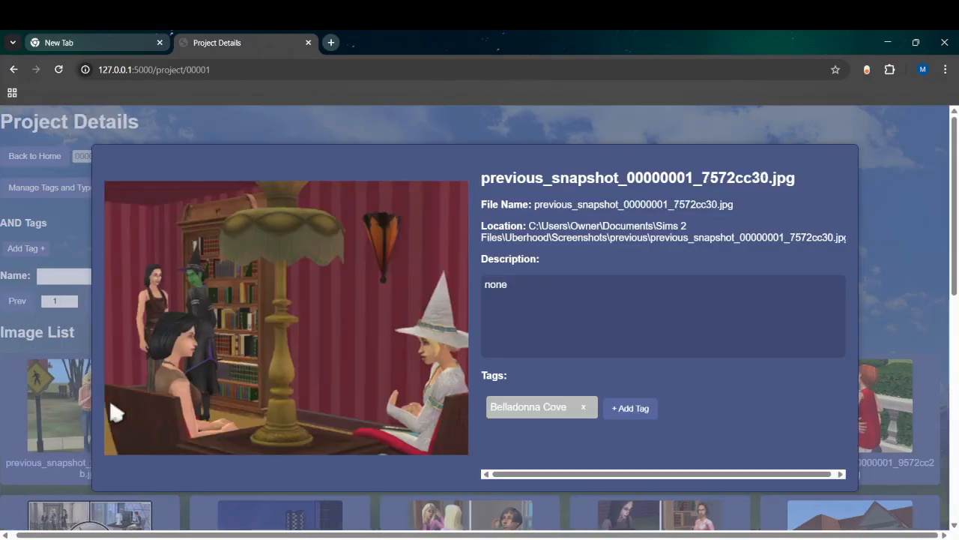
pyautogui.press('Right')
pyautogui.press('Right')
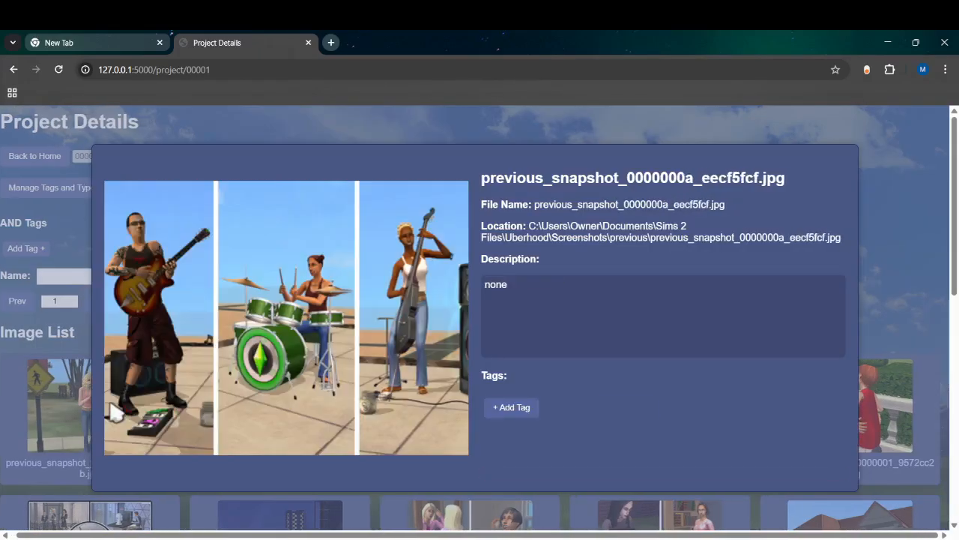
pyautogui.click(3, 363)
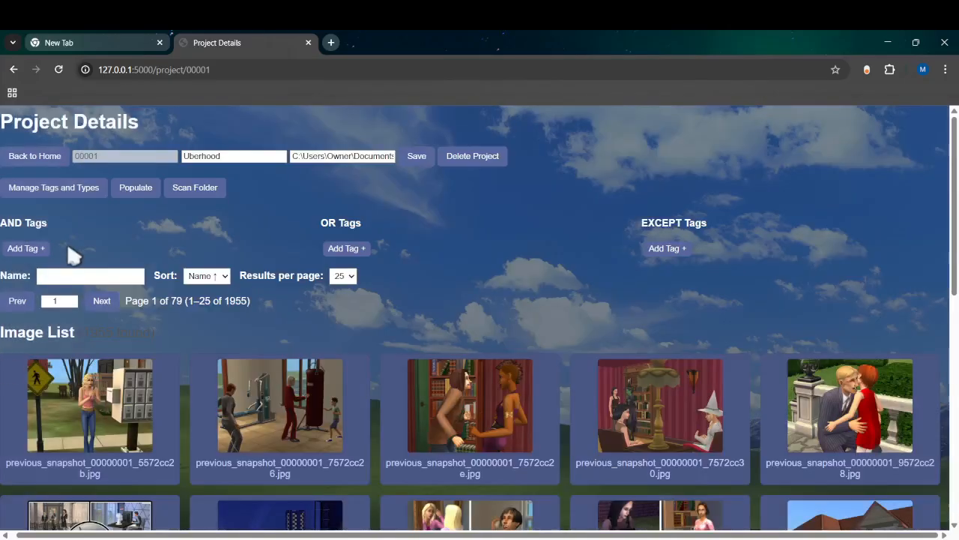
# Check the tag types offered for the AND filter and examine the tag list in Manage Tags and Types.
pyautogui.click(36, 250)
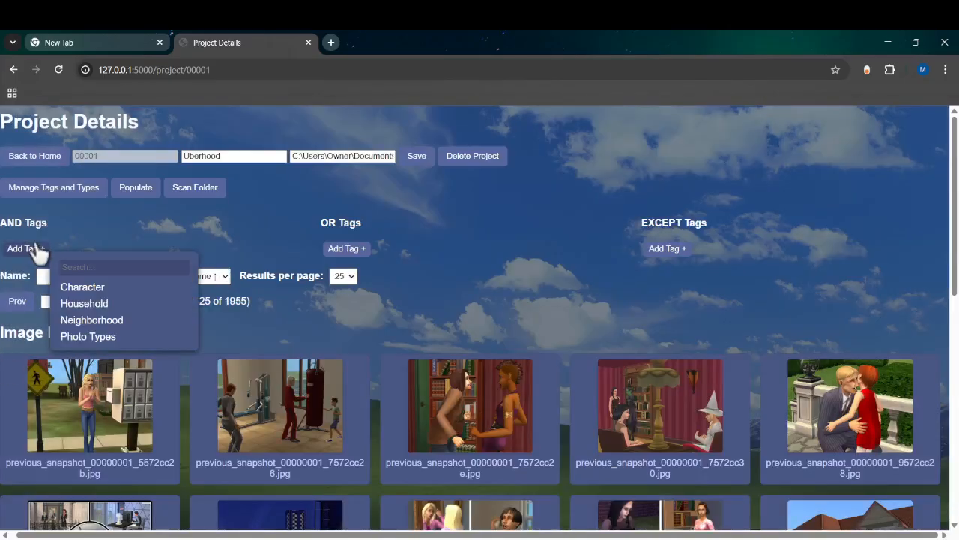
pyautogui.click(65, 216)
pyautogui.click(57, 194)
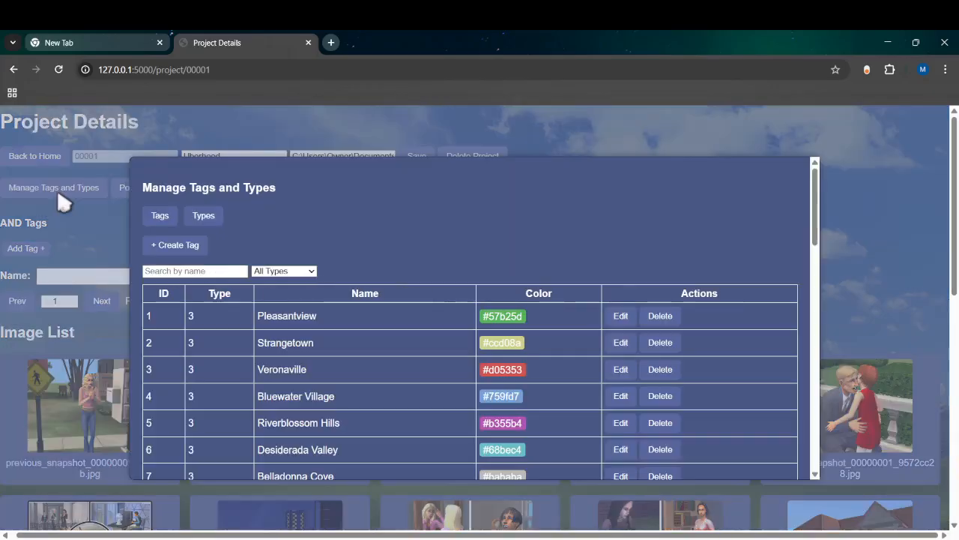
pyautogui.scroll(-4, 251, 392)
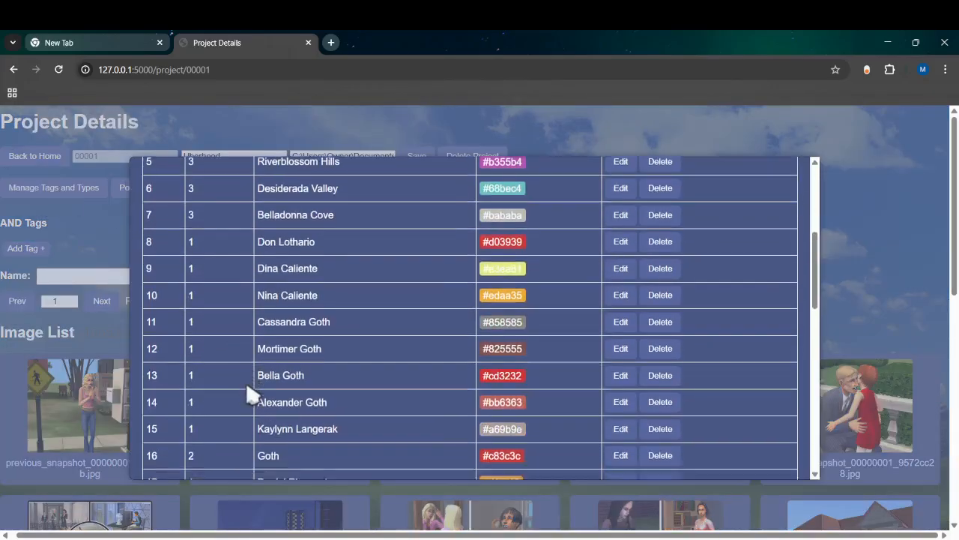
pyautogui.scroll(4, 244, 317)
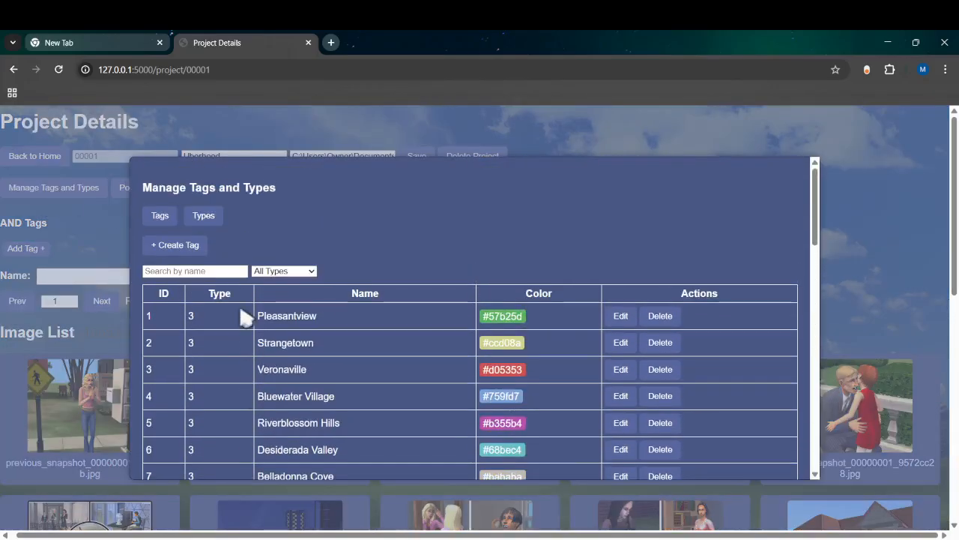
# Filter the tag list by the Neighborhood type and review the listed tags.
pyautogui.click(291, 336)
pyautogui.scroll(-3, 322, 385)
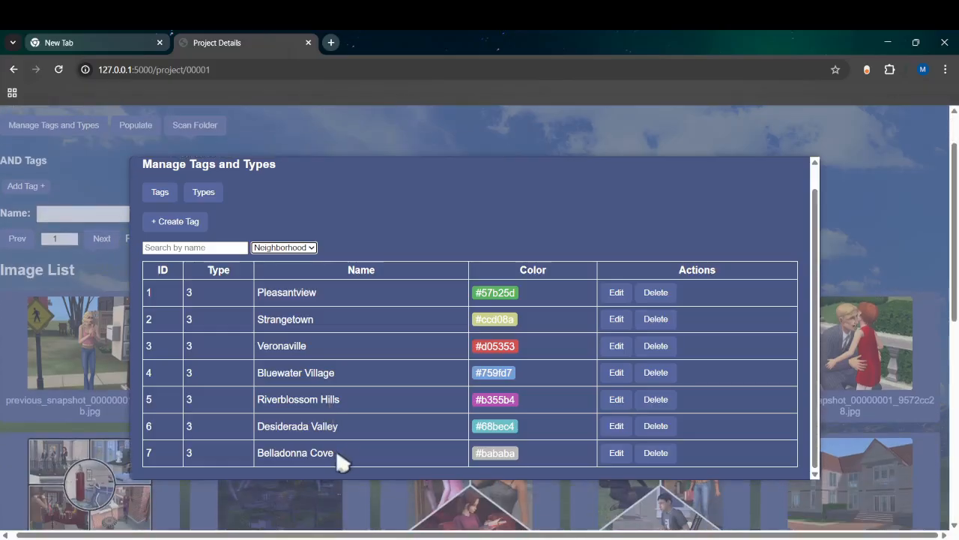
pyautogui.scroll(2, 165, 380)
# Create a Neighborhood tag named Downtown with the blue color #1e00ff, save it, and close the tag manager.
pyautogui.click(184, 262)
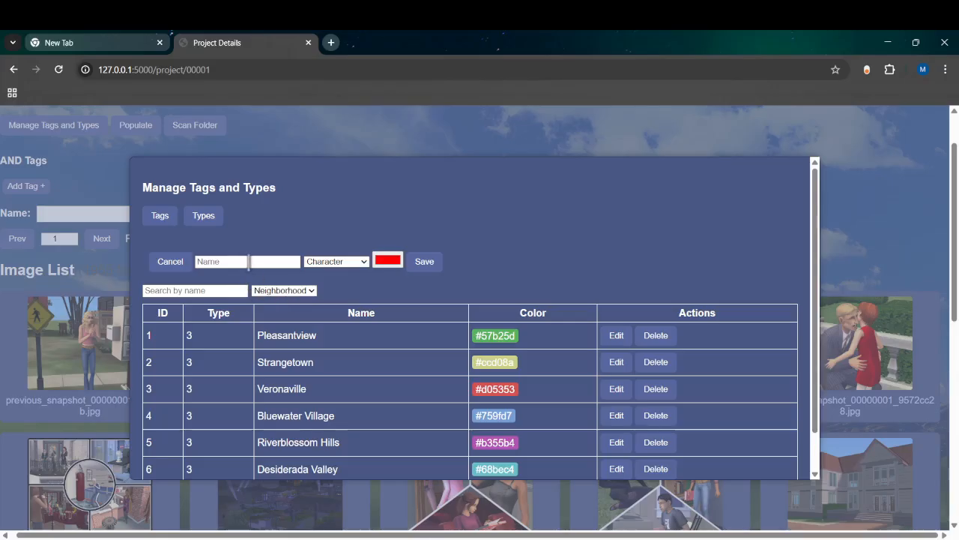
pyautogui.click(249, 261)
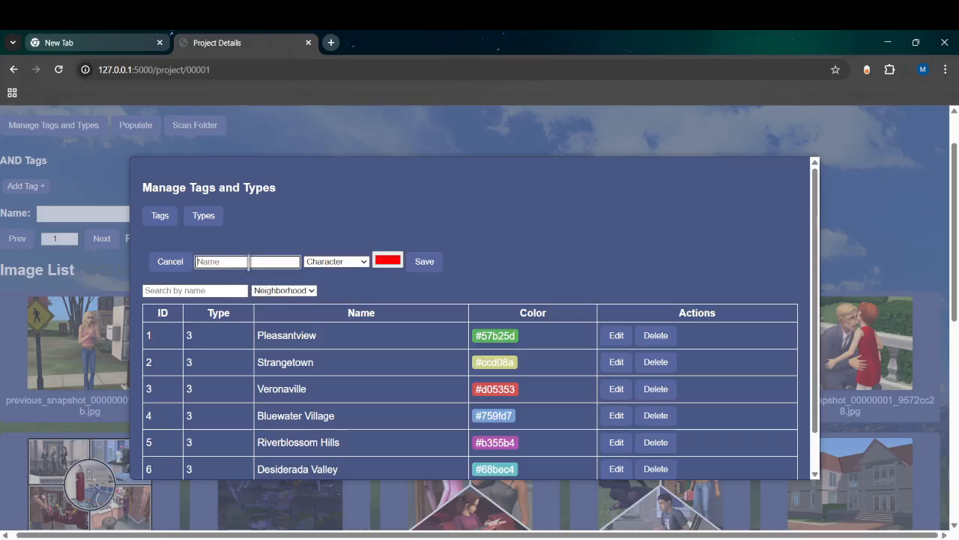
pyautogui.click(325, 274)
pyautogui.click(336, 327)
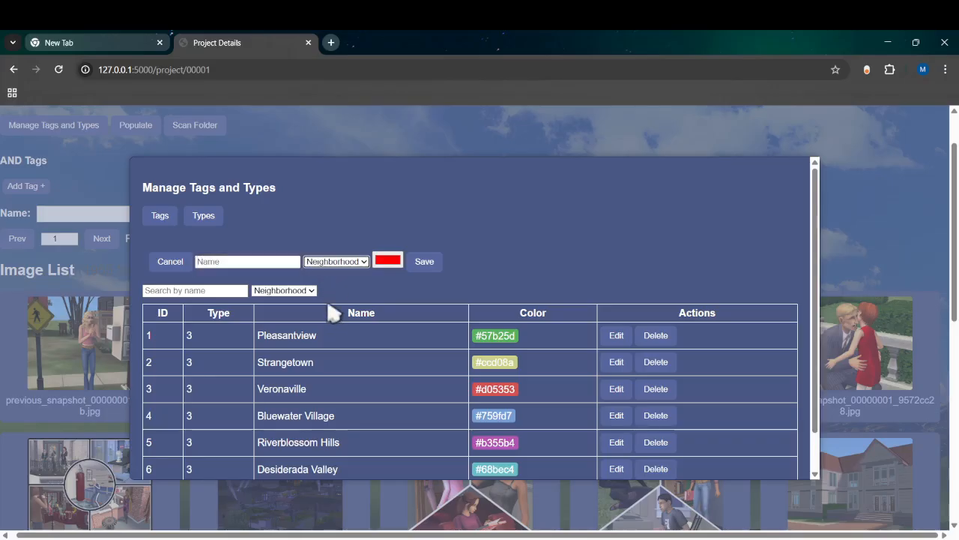
pyautogui.click(269, 262)
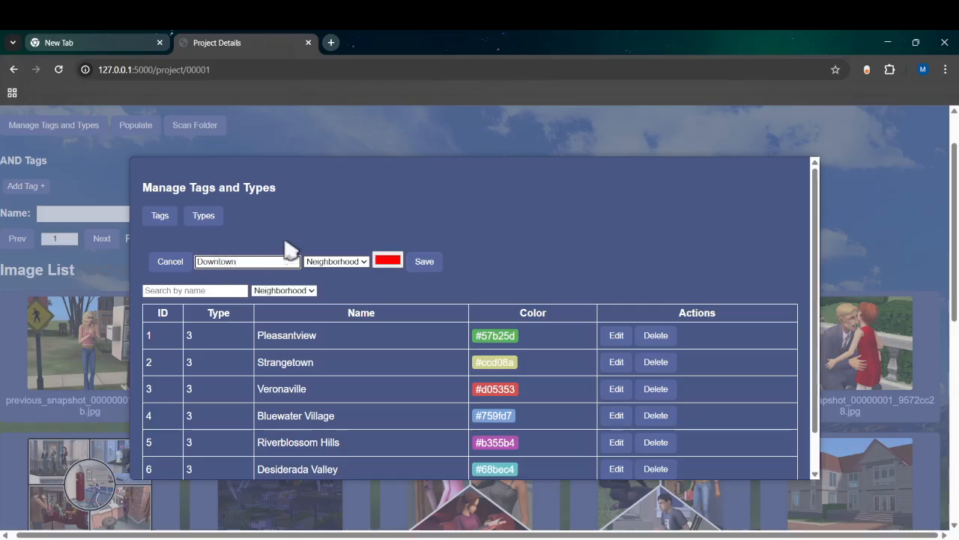
pyautogui.click(396, 263)
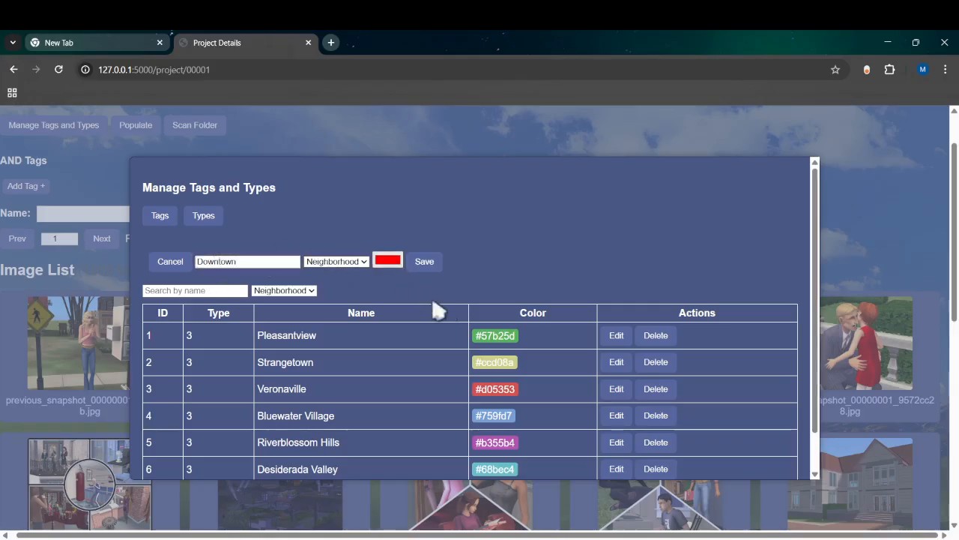
pyautogui.click(457, 369)
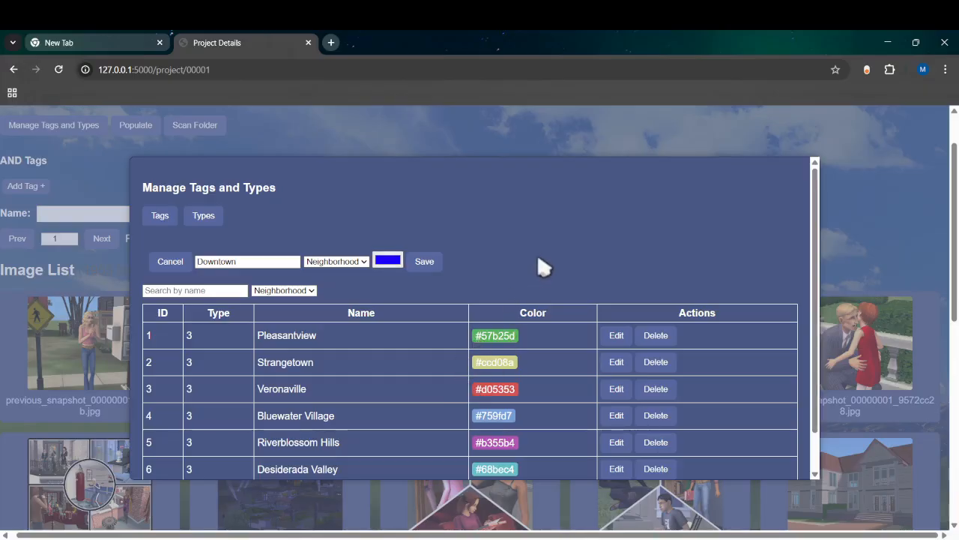
pyautogui.click(427, 263)
pyautogui.scroll(-2, 407, 384)
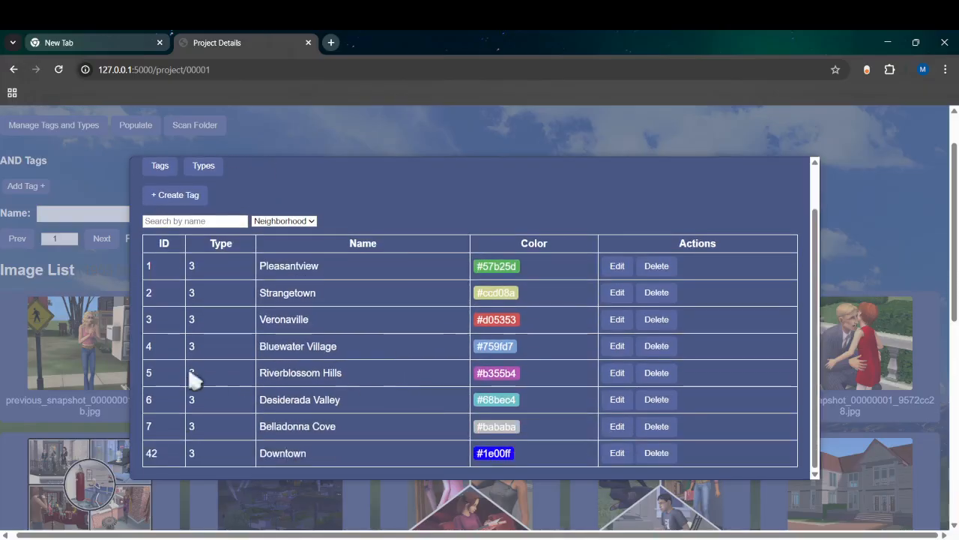
pyautogui.click(45, 320)
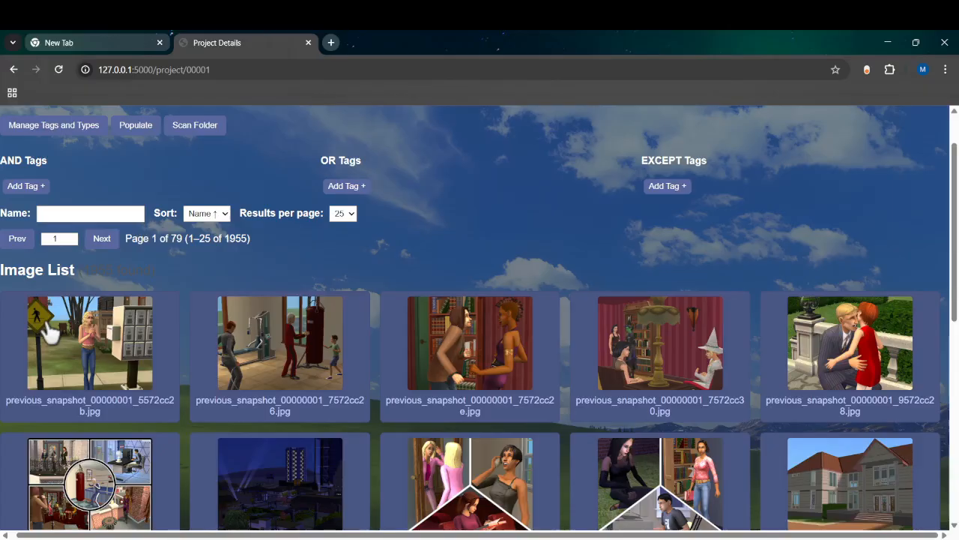
# Reopen Manage Tags and Types, review the tag types and the complete tag list, and close it.
pyautogui.scroll(1, 8, 198)
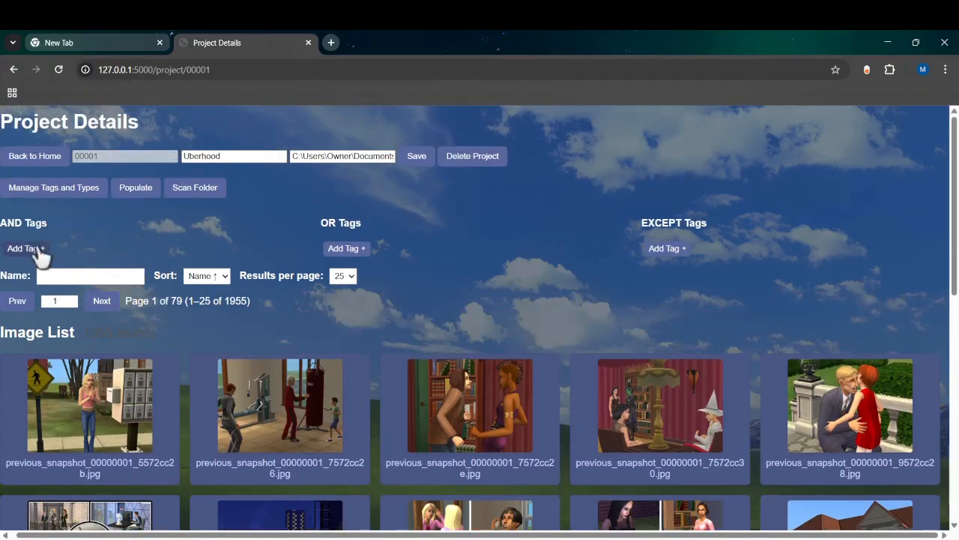
pyautogui.click(63, 188)
pyautogui.click(204, 218)
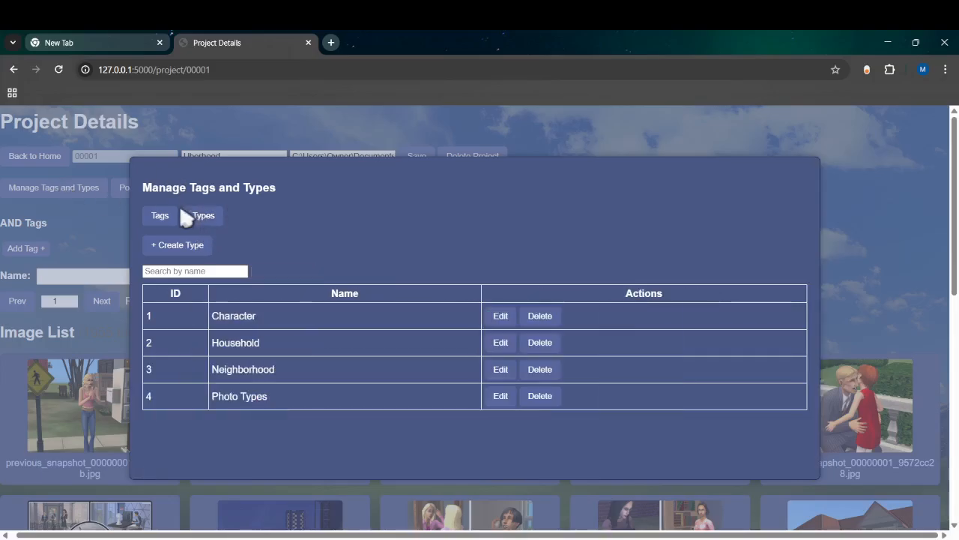
pyautogui.click(155, 216)
pyautogui.scroll(-10, 257, 375)
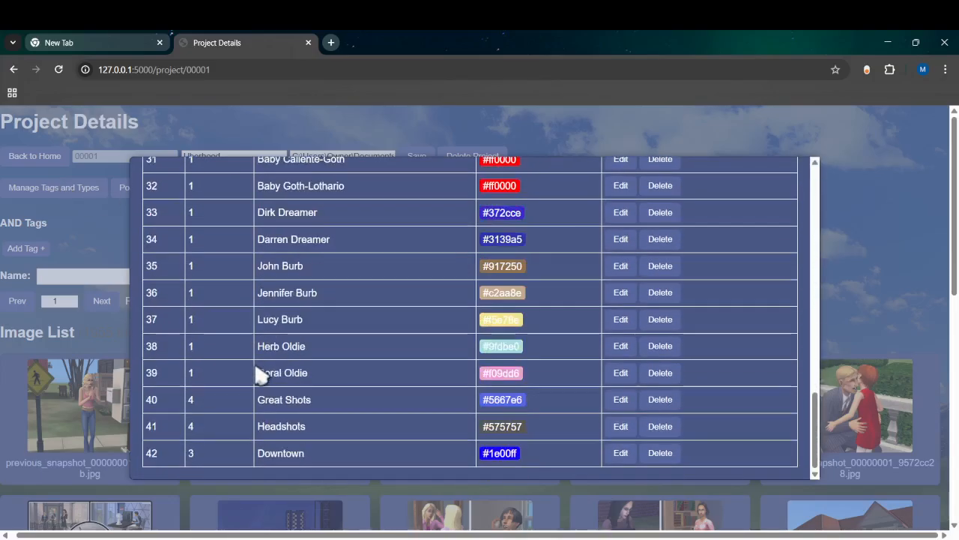
pyautogui.scroll(10, 257, 374)
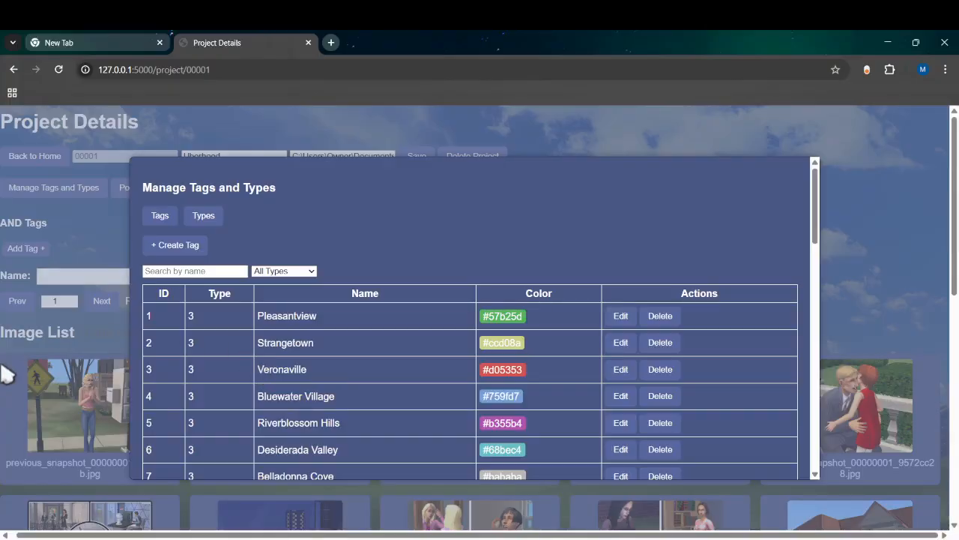
pyautogui.click(6, 373)
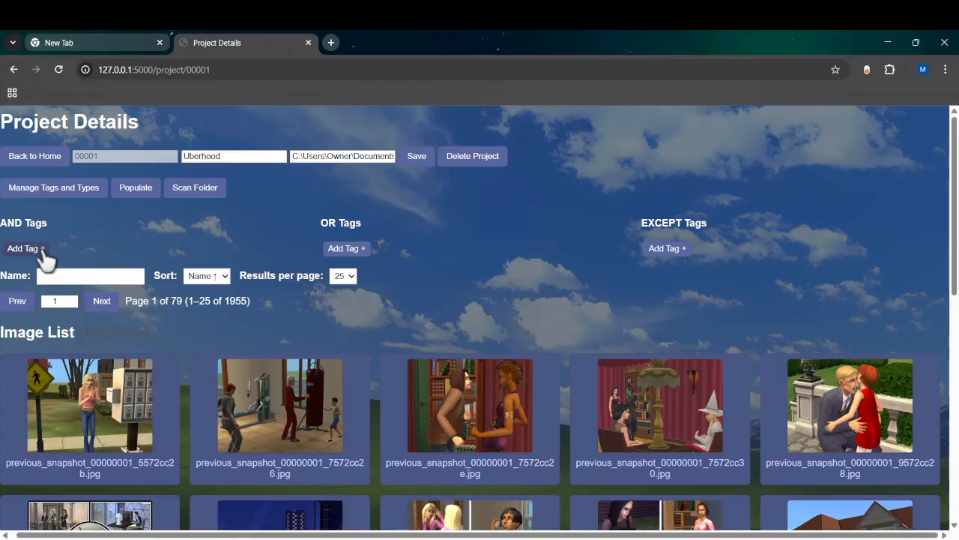
# Filter the images with the Great Shots AND tag from Photo Types and look through the matching images.
pyautogui.click(43, 250)
pyautogui.click(113, 334)
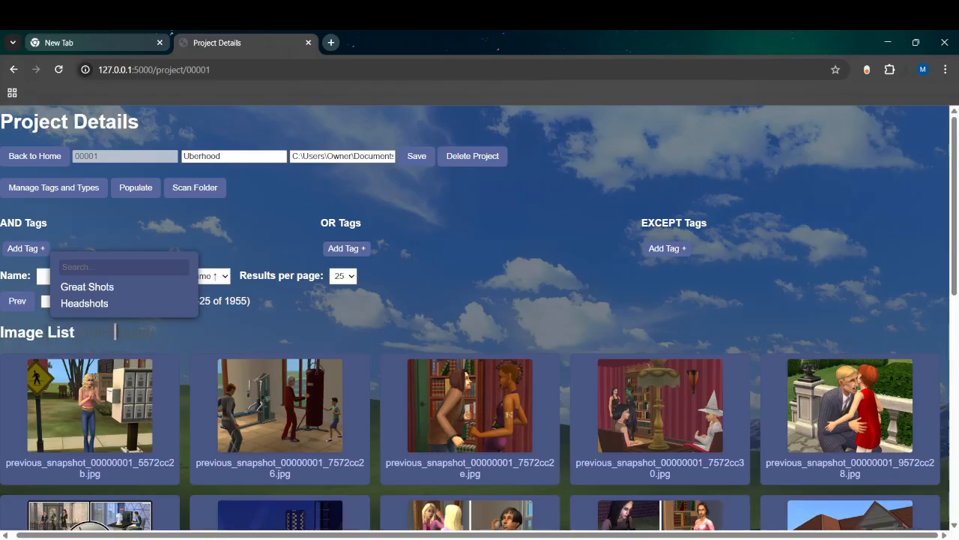
pyautogui.click(100, 288)
pyautogui.scroll(-3, 135, 330)
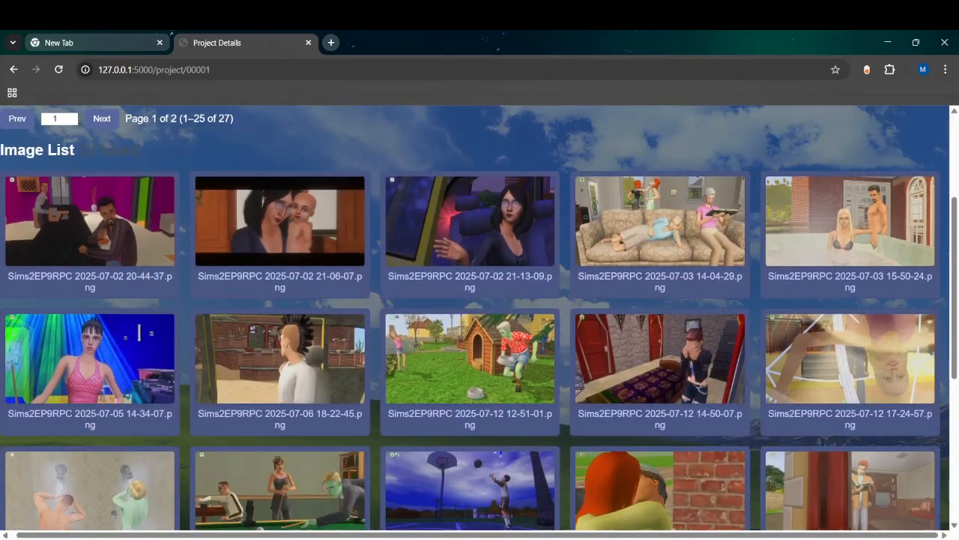
pyautogui.scroll(-1, 217, 367)
pyautogui.scroll(2, 413, 289)
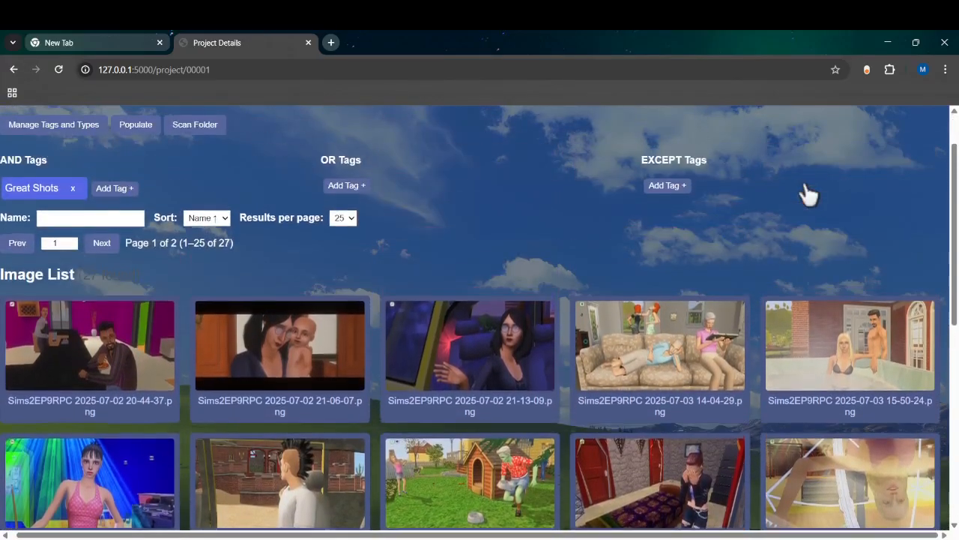
pyautogui.scroll(-1, 663, 180)
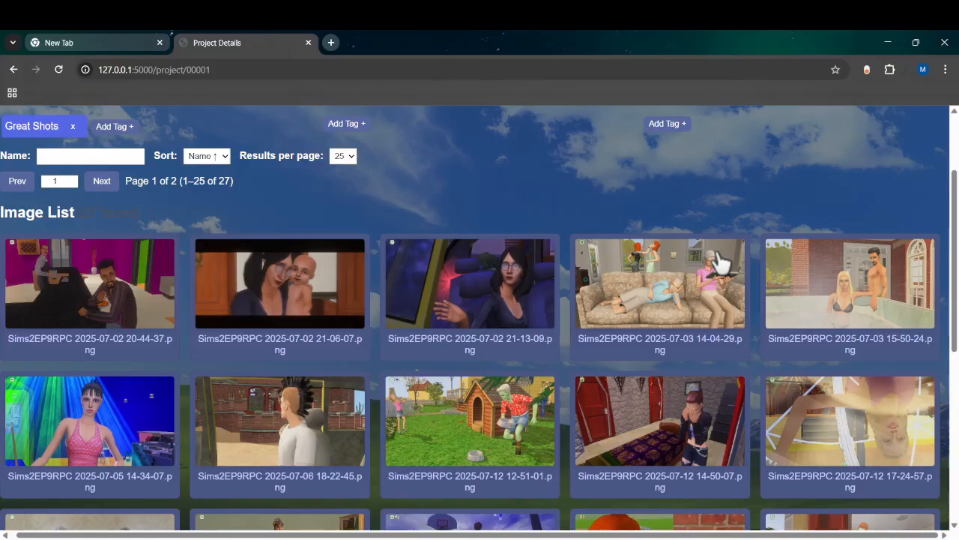
pyautogui.scroll(-4, 720, 263)
pyautogui.scroll(-2, 733, 405)
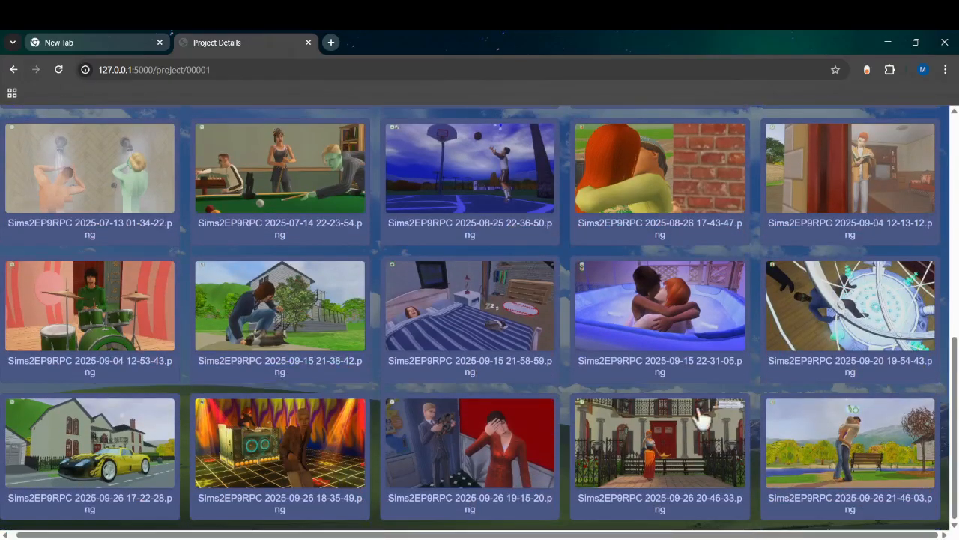
pyautogui.click(257, 439)
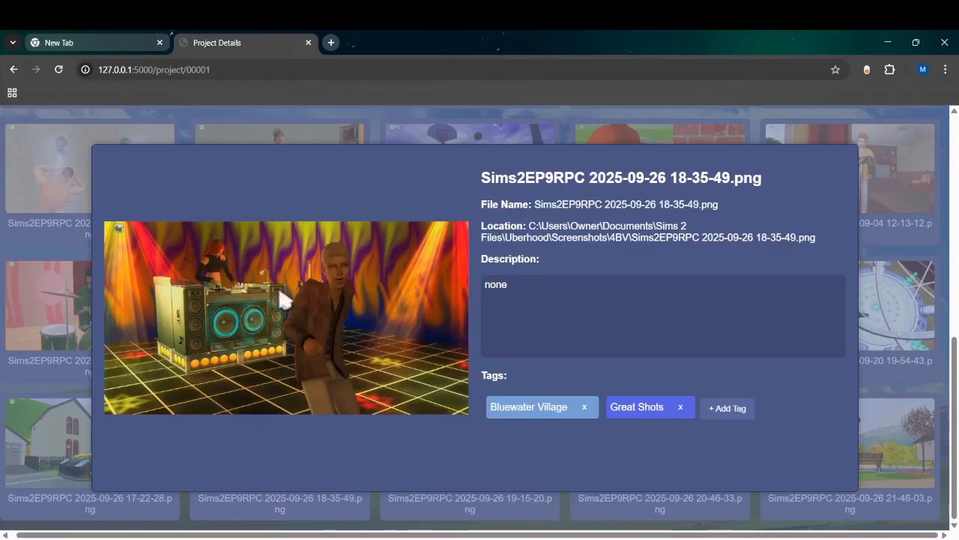
pyautogui.click(3, 408)
pyautogui.scroll(10, 803, 392)
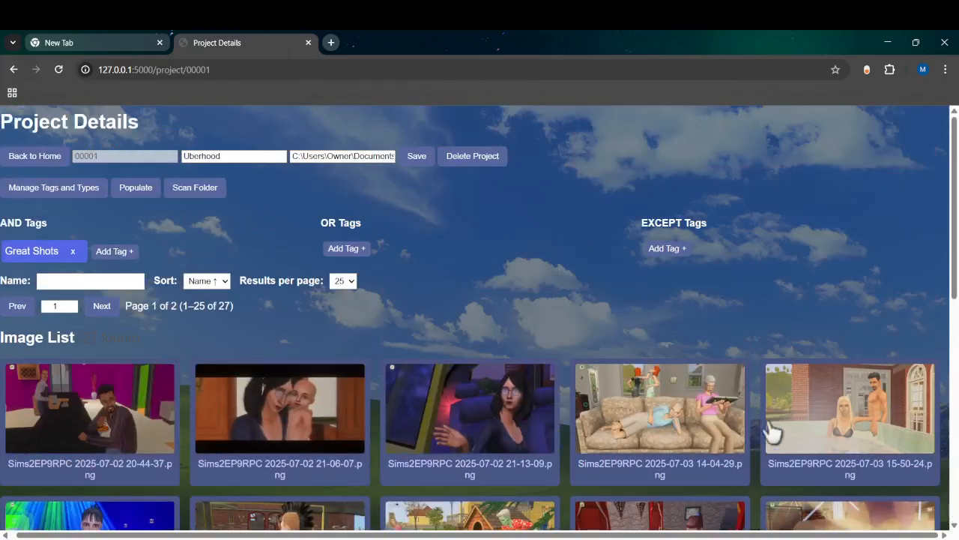
pyautogui.scroll(-1, 171, 427)
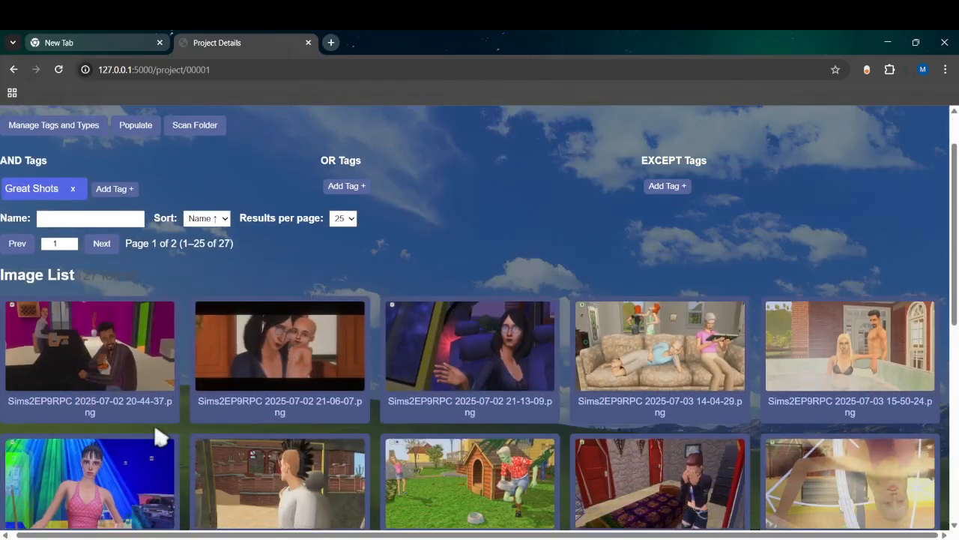
pyautogui.click(115, 449)
pyautogui.click(34, 390)
pyautogui.click(47, 380)
pyautogui.click(48, 380)
pyautogui.scroll(-1, 675, 419)
pyautogui.click(830, 465)
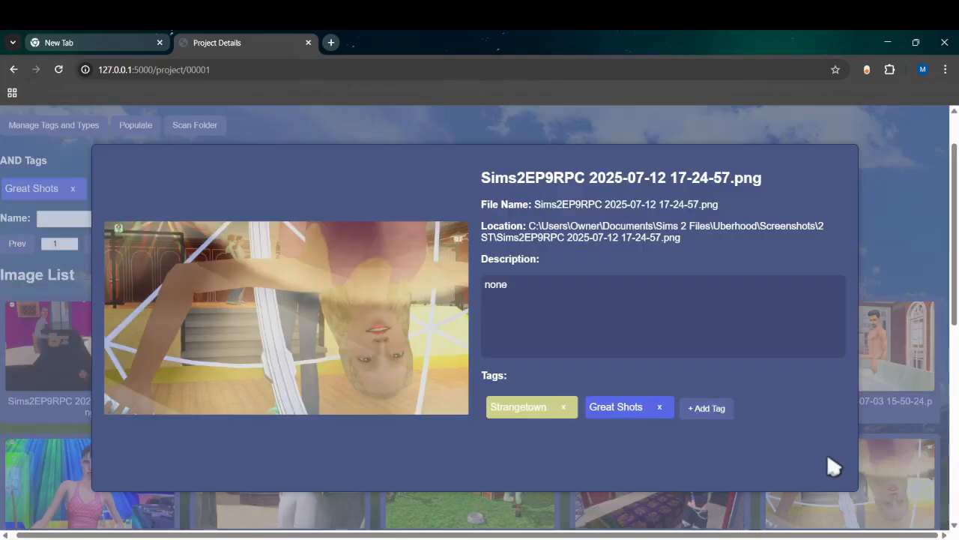
pyautogui.press('Left')
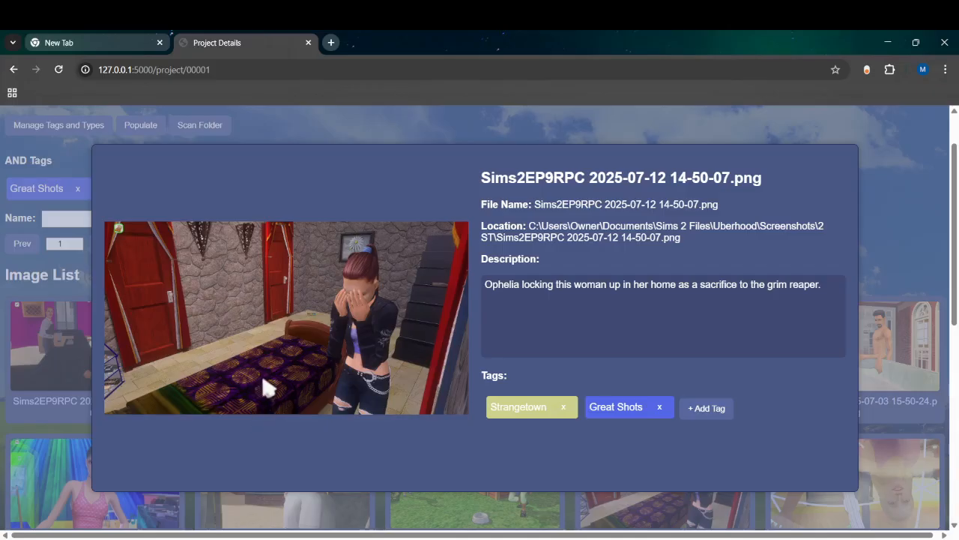
pyautogui.click(4, 276)
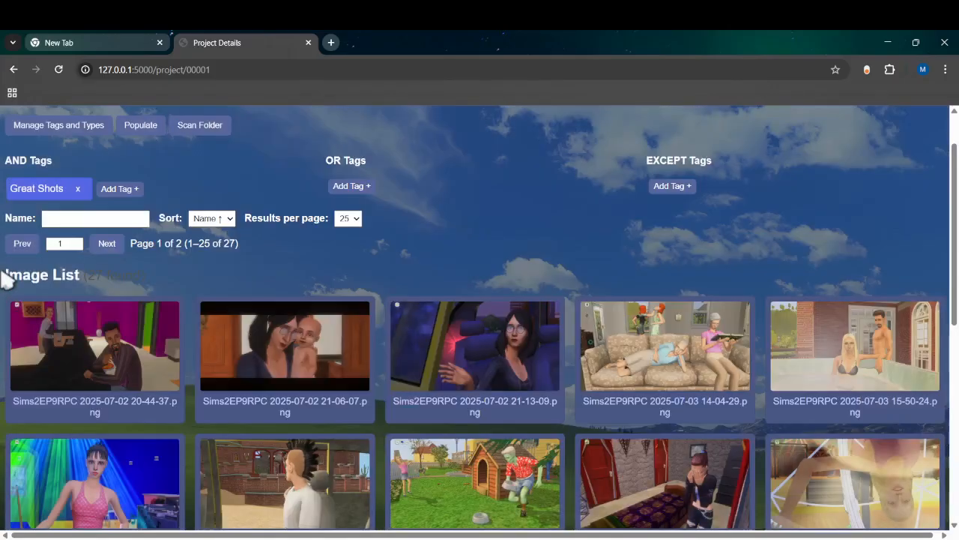
# Replace the Great Shots AND filter with the Pleasantview tag from the Neighborhood type.
pyautogui.scroll(1, 112, 206)
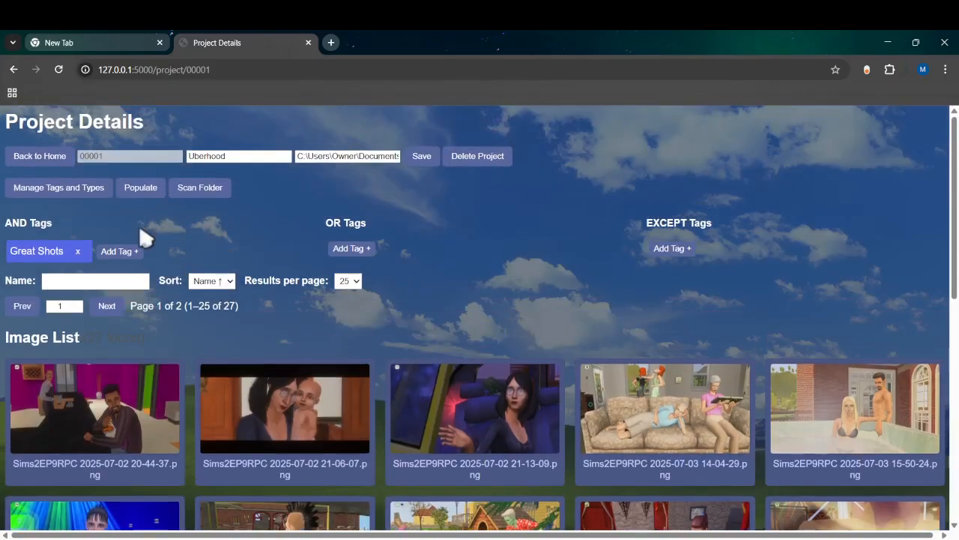
pyautogui.click(78, 251)
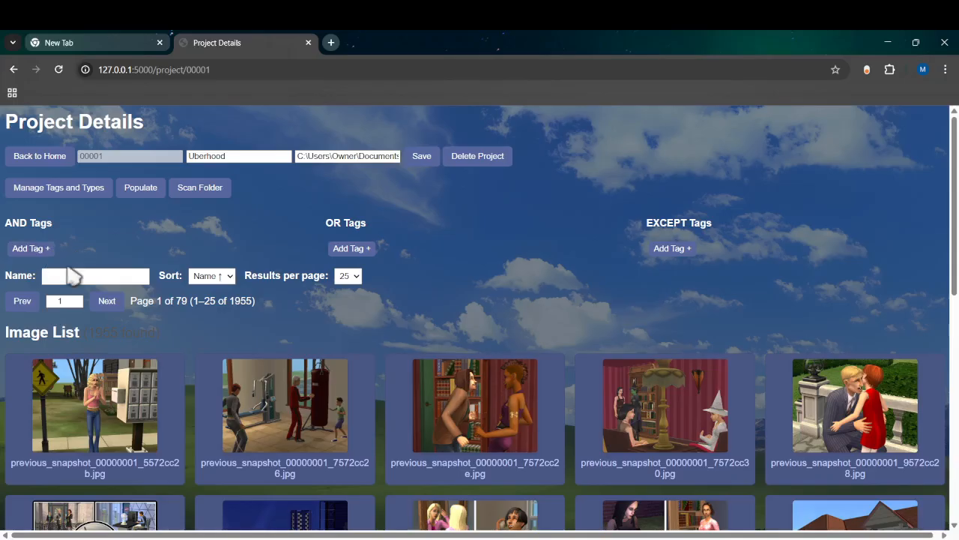
pyautogui.click(33, 249)
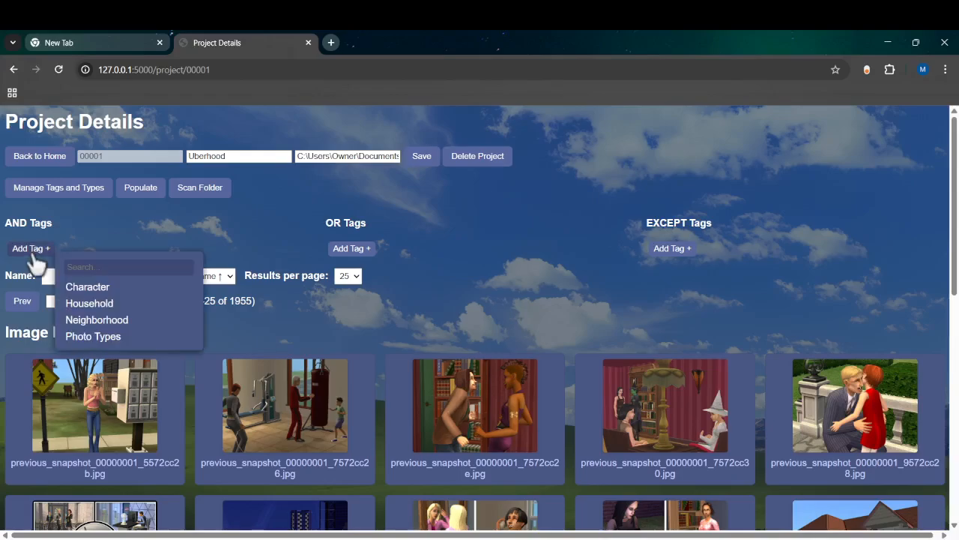
pyautogui.click(116, 336)
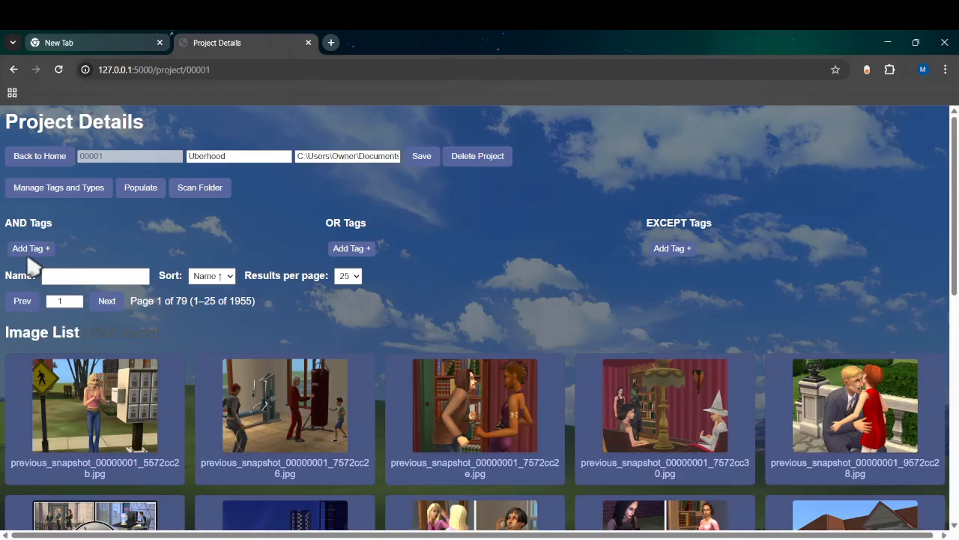
pyautogui.click(30, 255)
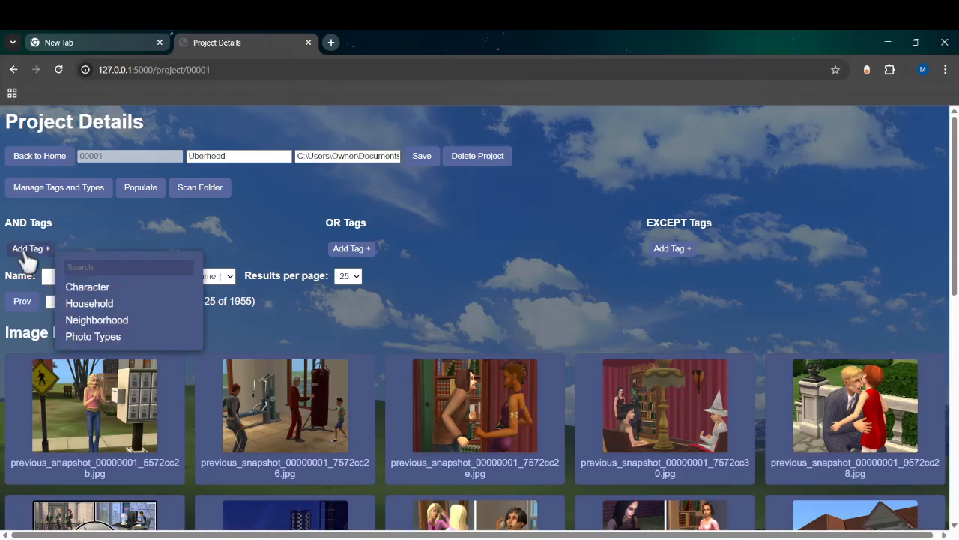
pyautogui.click(123, 319)
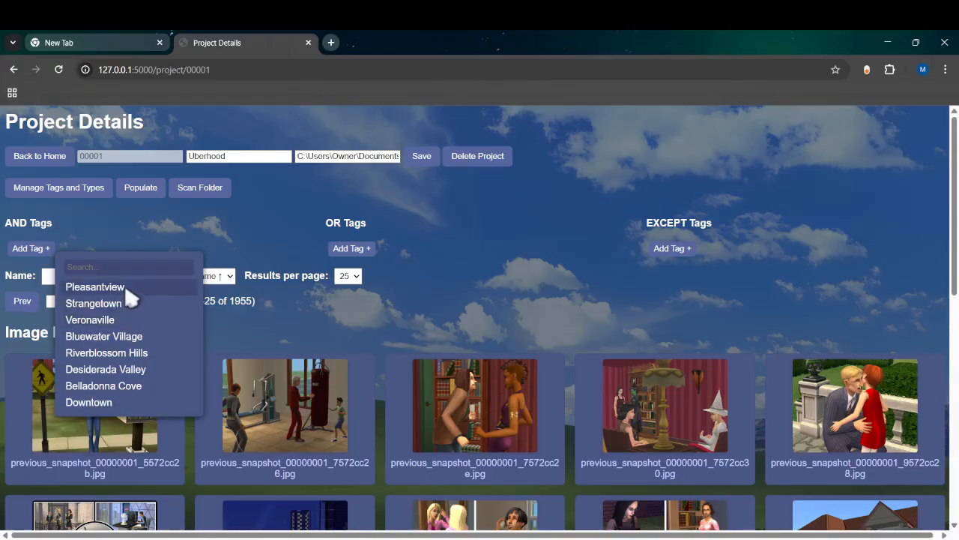
pyautogui.click(126, 288)
# Browse the Pleasantview images, sorting them by name in descending order and back to ascending order.
pyautogui.scroll(-5, 117, 317)
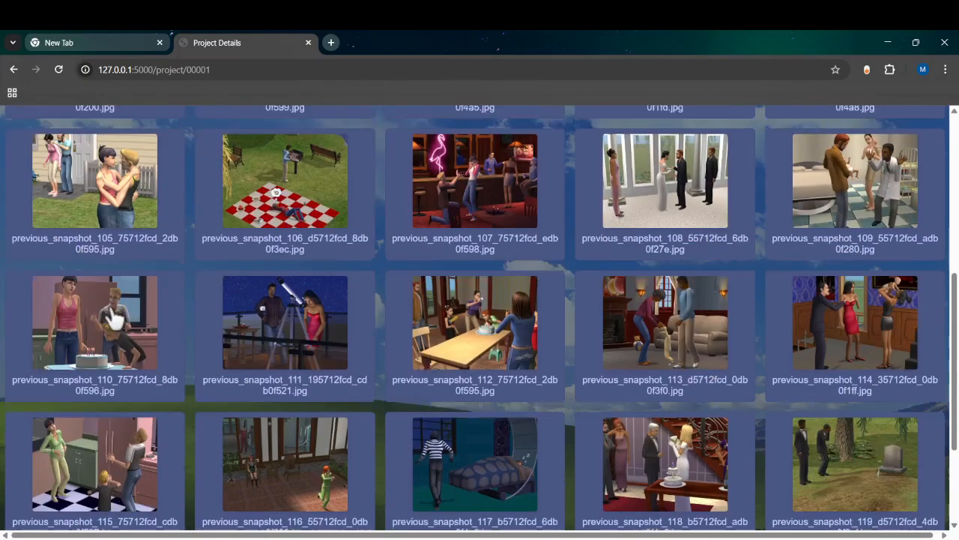
pyautogui.scroll(5, 122, 306)
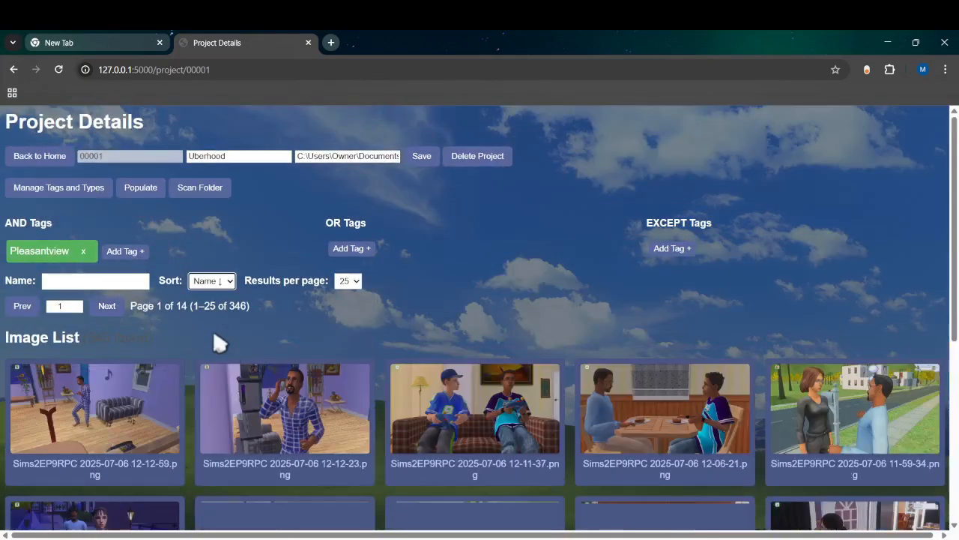
pyautogui.scroll(-8, 214, 342)
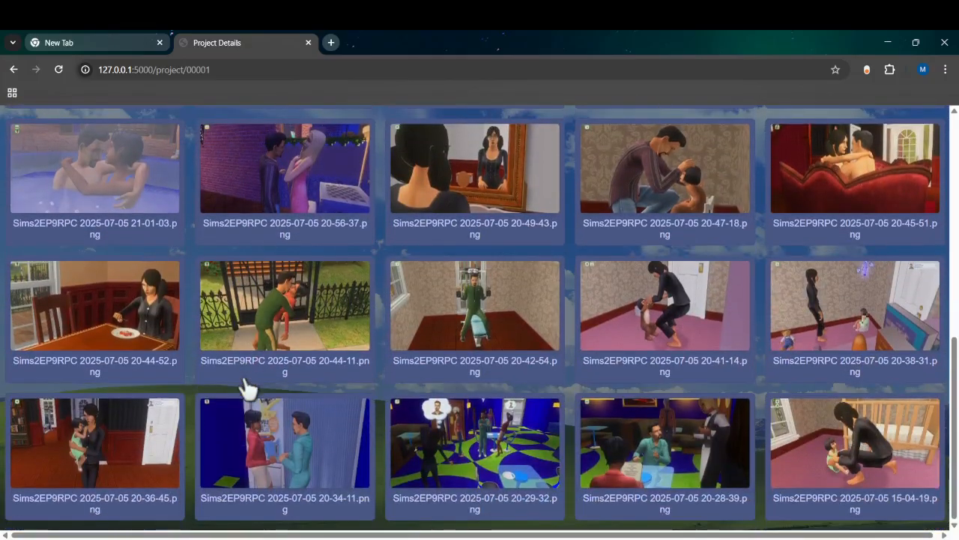
pyautogui.scroll(10, 245, 386)
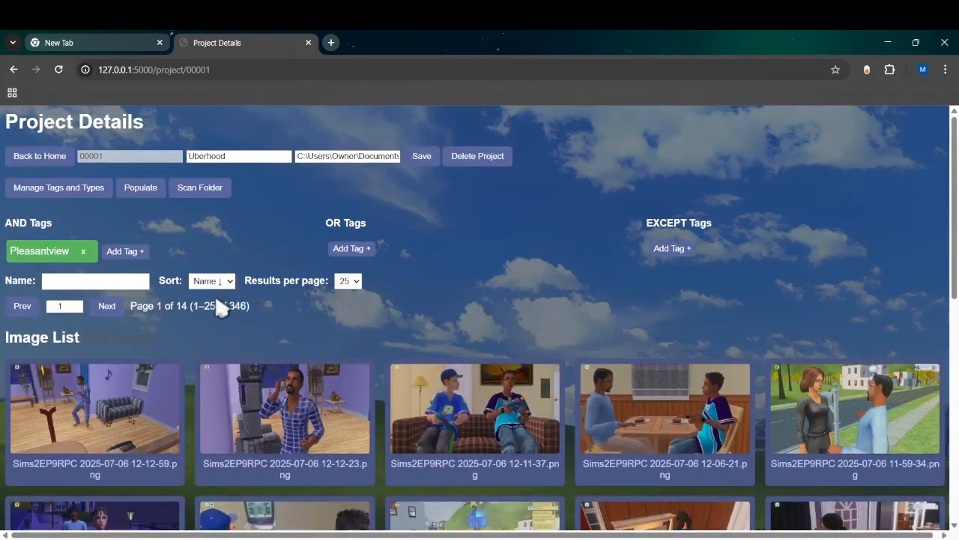
pyautogui.scroll(-5, 398, 272)
pyautogui.scroll(6, 400, 283)
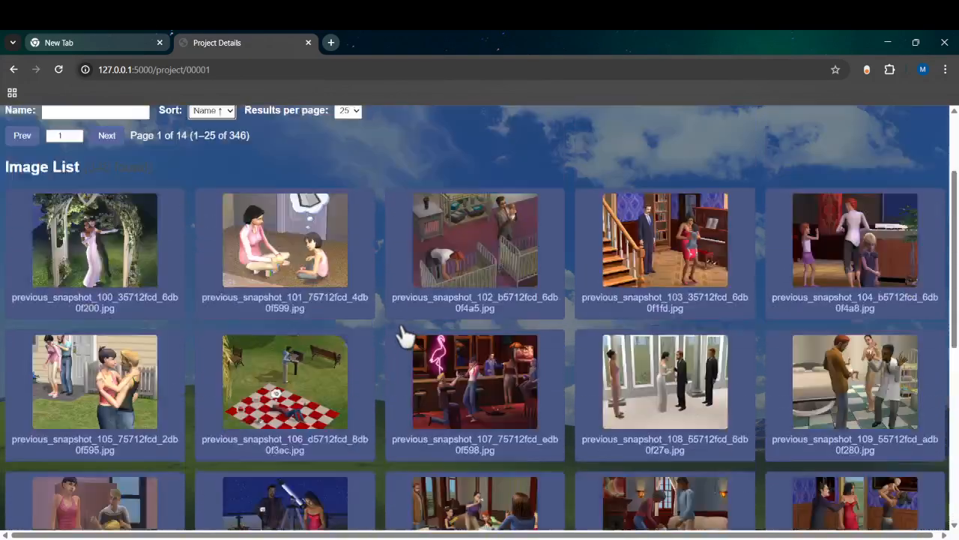
pyautogui.click(126, 251)
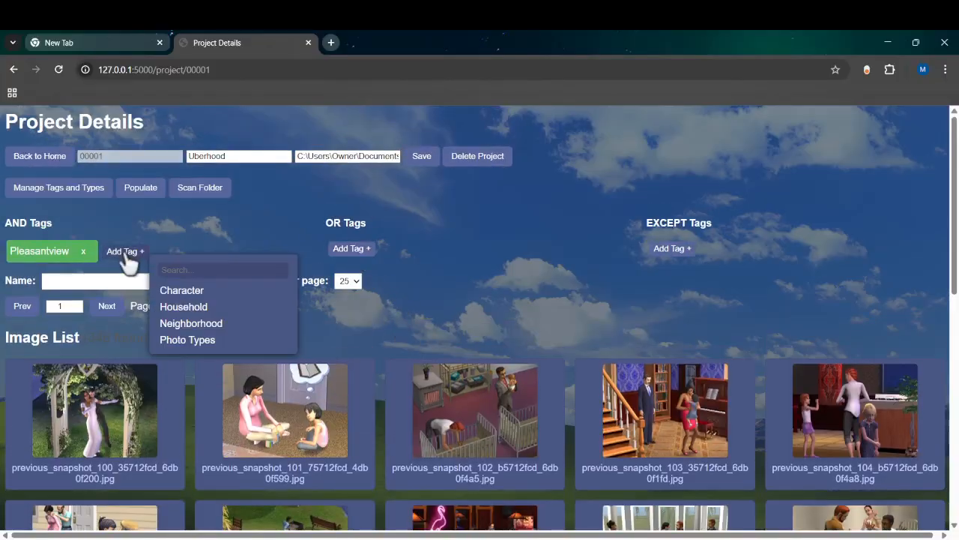
pyautogui.click(215, 323)
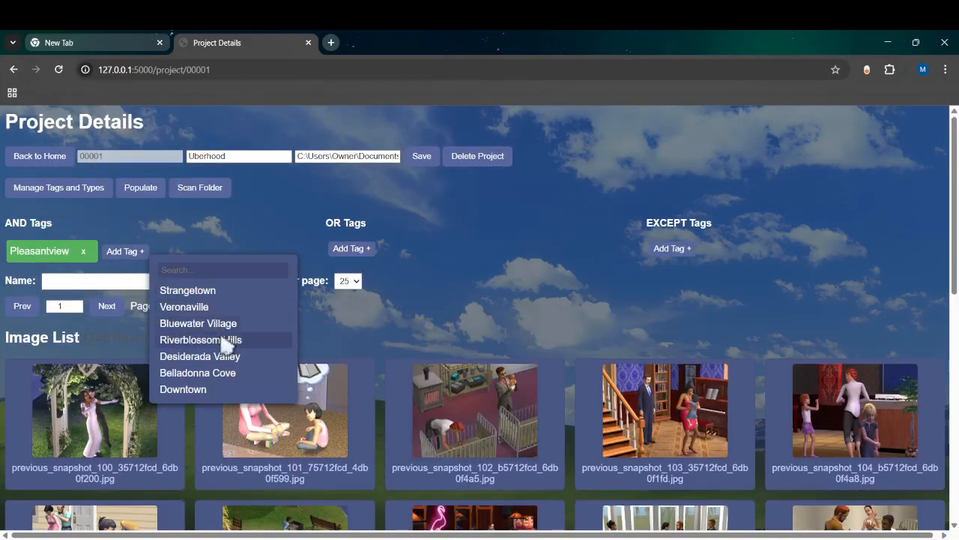
pyautogui.click(180, 229)
# Add the Goth tag from the Household type to the AND filters and look through the matching images.
pyautogui.click(138, 253)
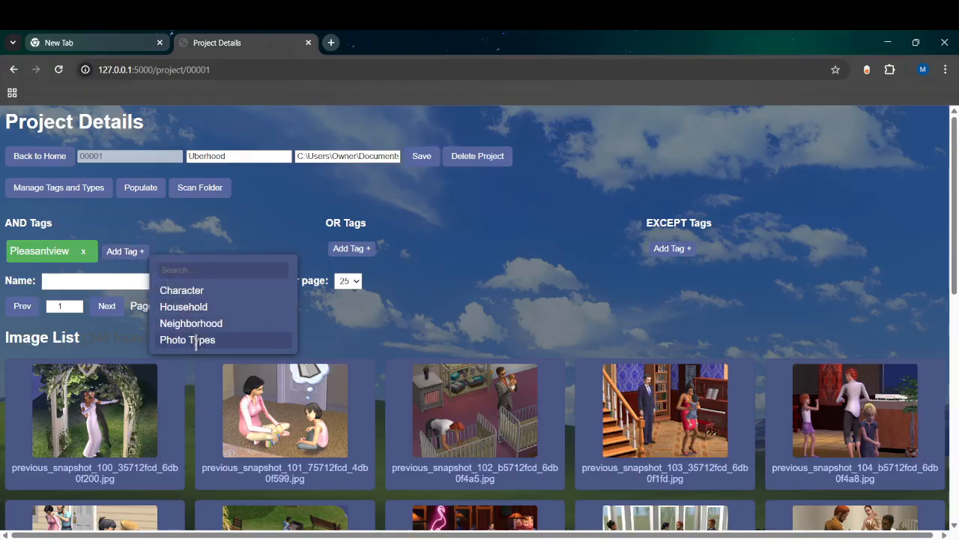
pyautogui.click(178, 306)
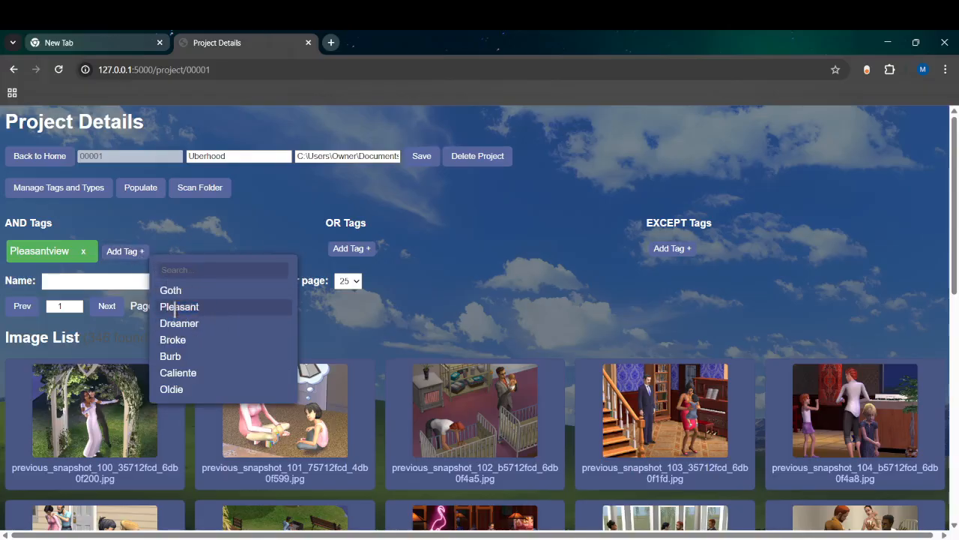
pyautogui.click(172, 290)
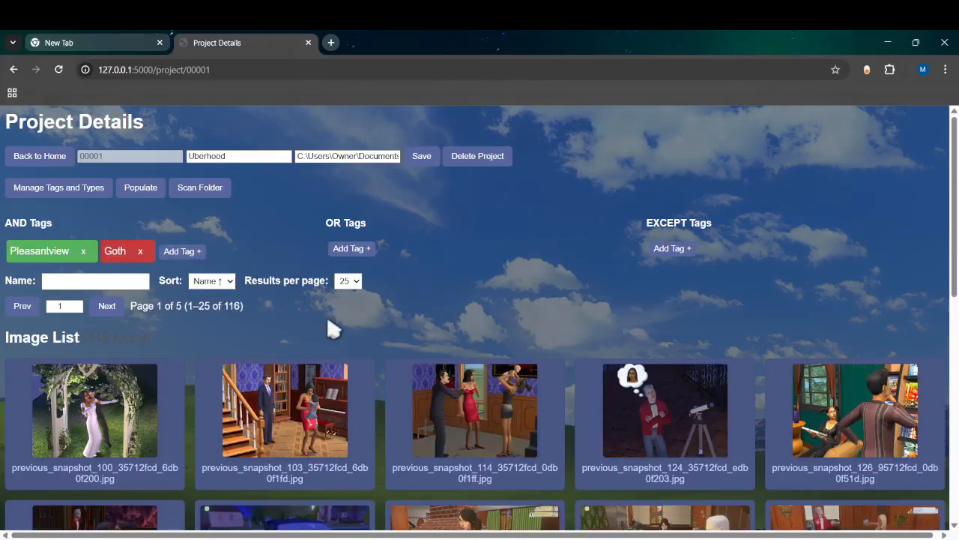
pyautogui.scroll(-8, 332, 327)
pyautogui.scroll(8, 332, 327)
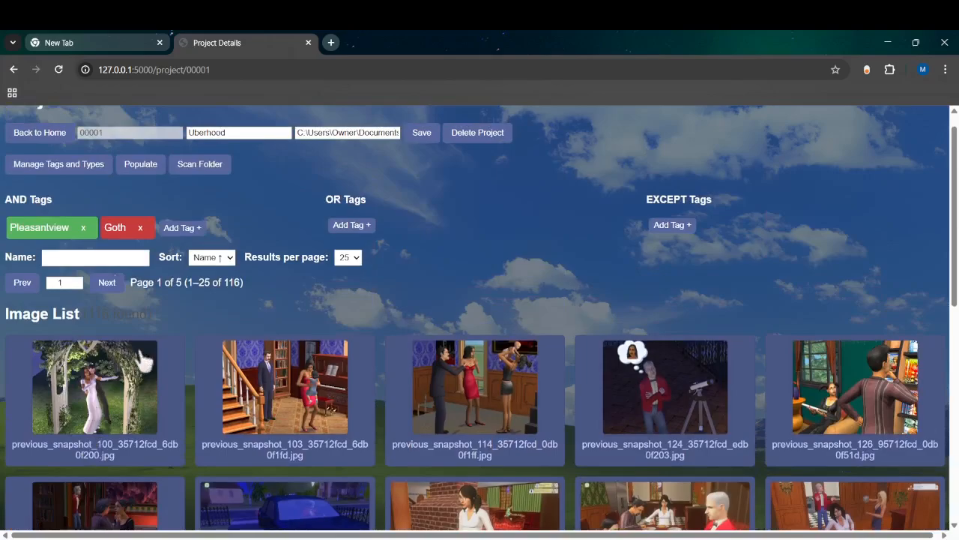
pyautogui.scroll(-5, 691, 305)
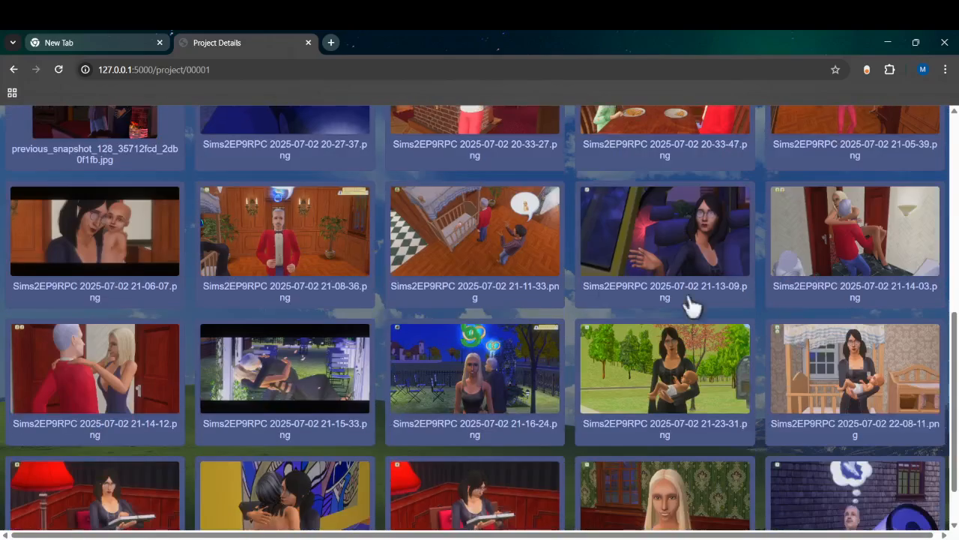
pyautogui.scroll(6, 274, 397)
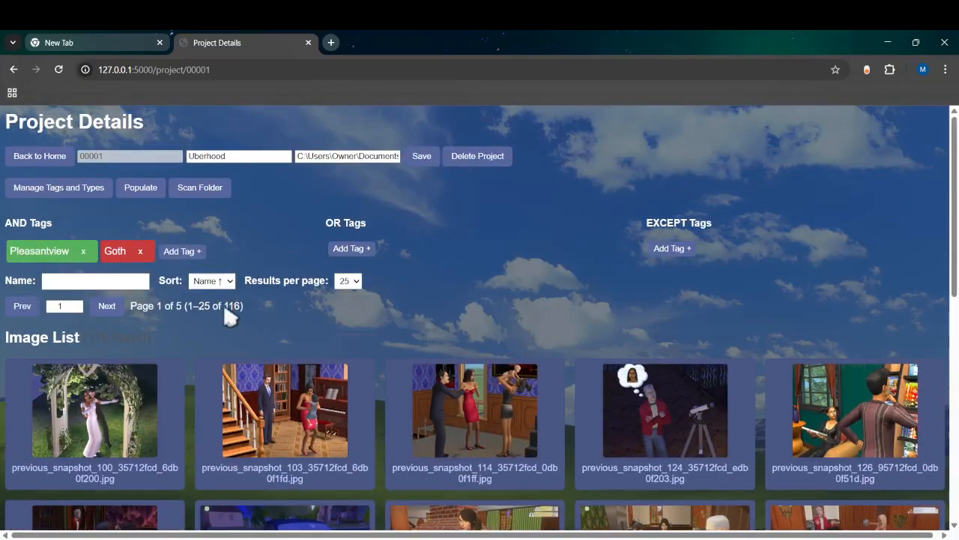
# Sort the Pleasantview and Goth images by name in descending order, and return the sorting to ascending order.
pyautogui.click(225, 310)
pyautogui.click(214, 280)
pyautogui.click(217, 301)
pyautogui.scroll(-3, 361, 332)
pyautogui.scroll(3, 330, 314)
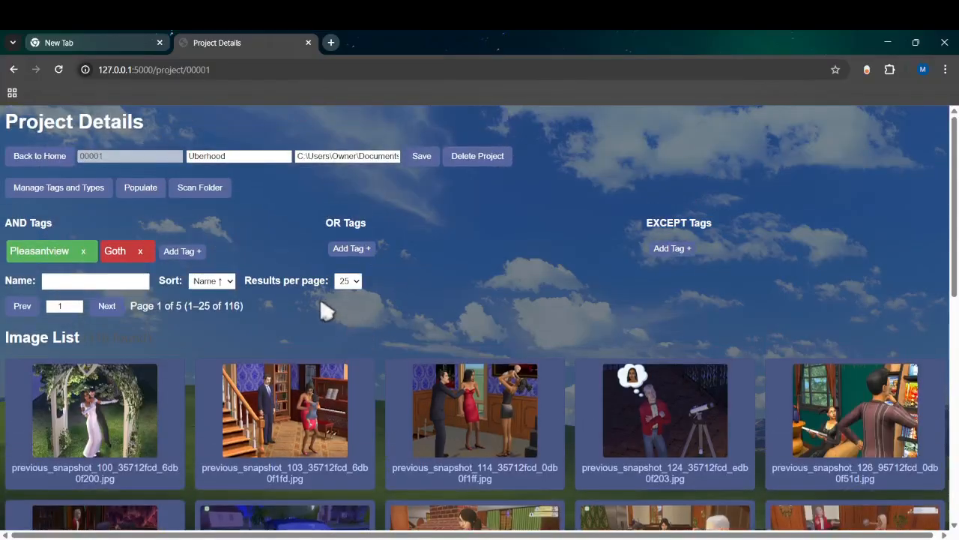
pyautogui.click(225, 313)
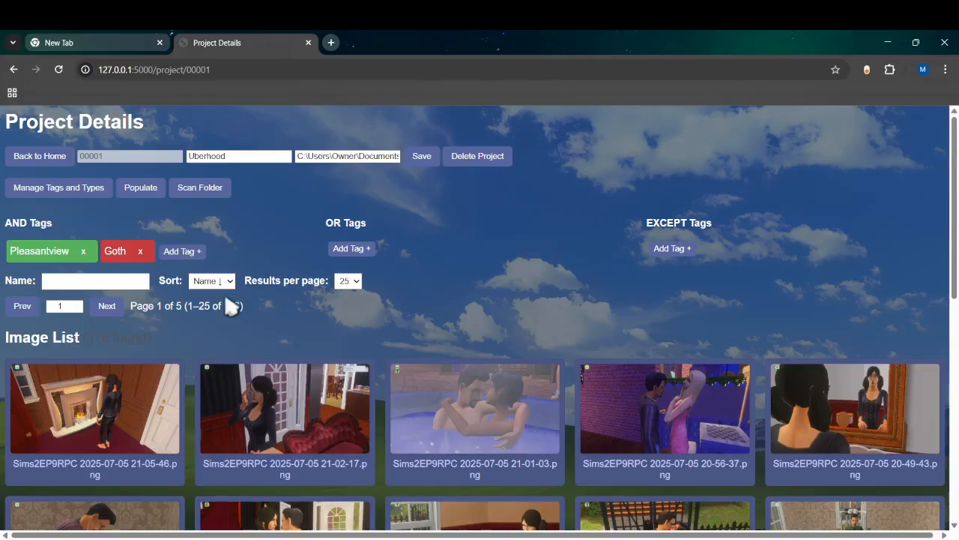
pyautogui.click(214, 279)
pyautogui.click(213, 295)
pyautogui.scroll(-5, 284, 390)
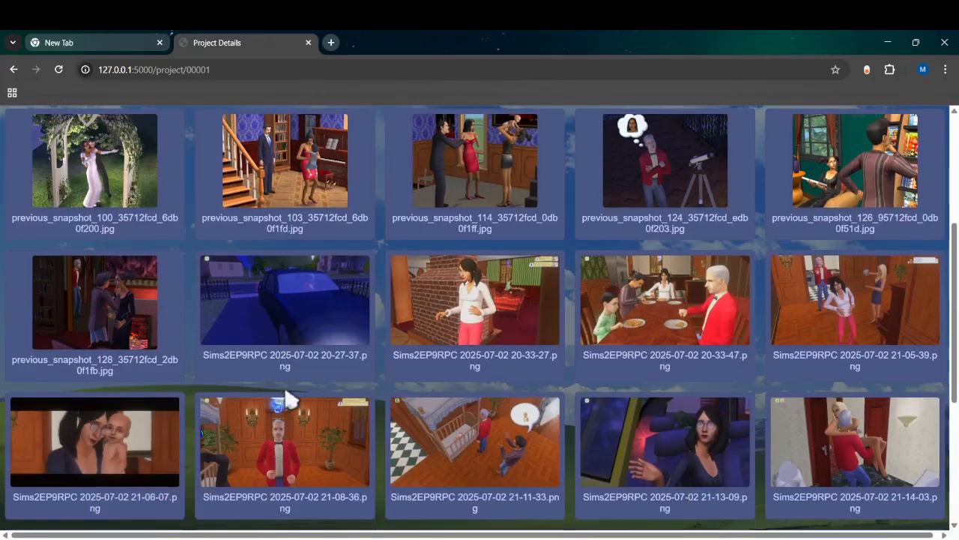
pyautogui.scroll(4, 135, 390)
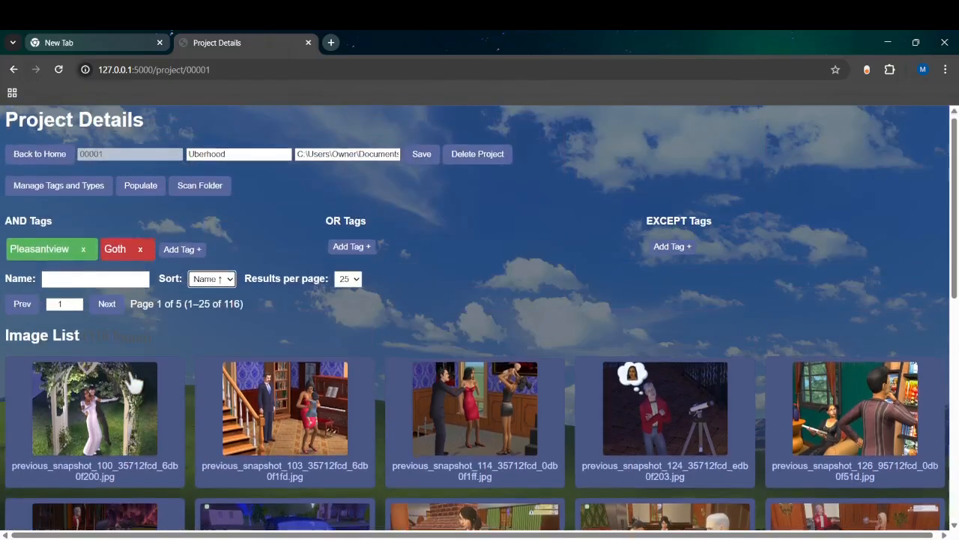
pyautogui.scroll(-5, 495, 221)
pyautogui.scroll(3, 494, 222)
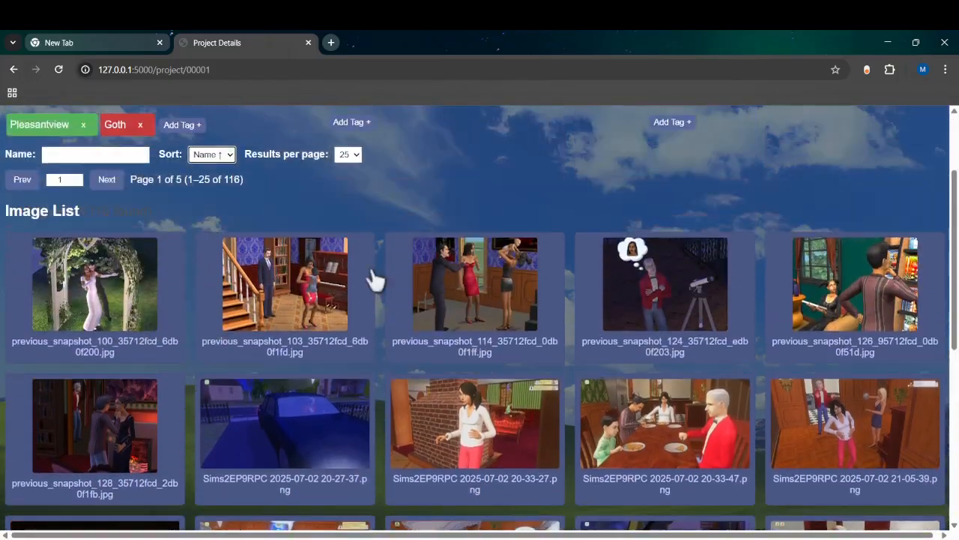
# View the details of previous_snapshot_100_35712fcd_6db0f200.jpg and the image after it, and close the view.
pyautogui.click(77, 292)
pyautogui.click(79, 297)
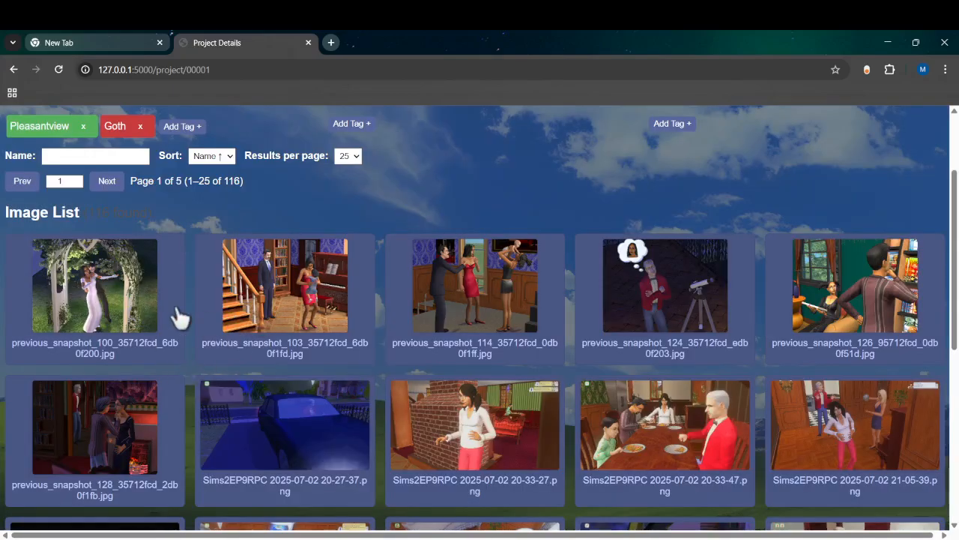
pyautogui.click(155, 302)
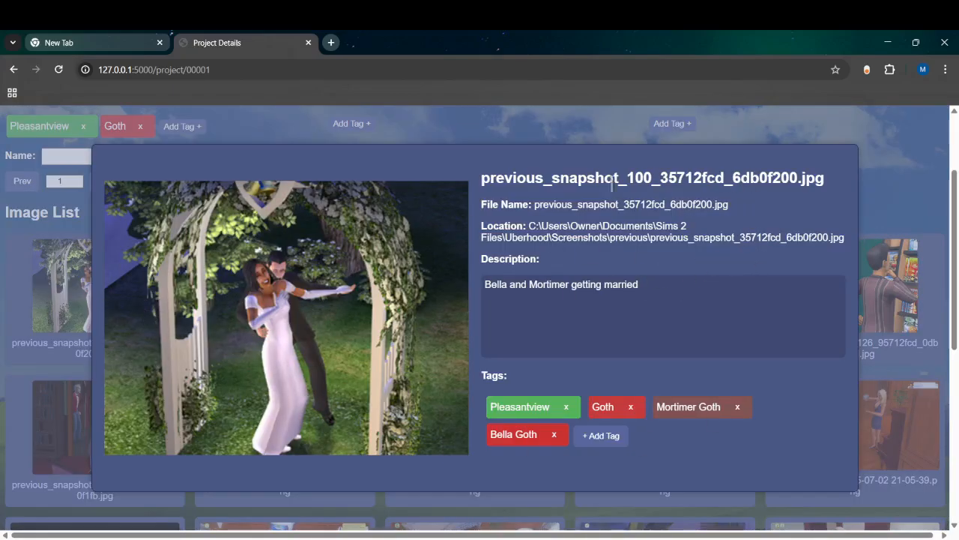
pyautogui.press('Right')
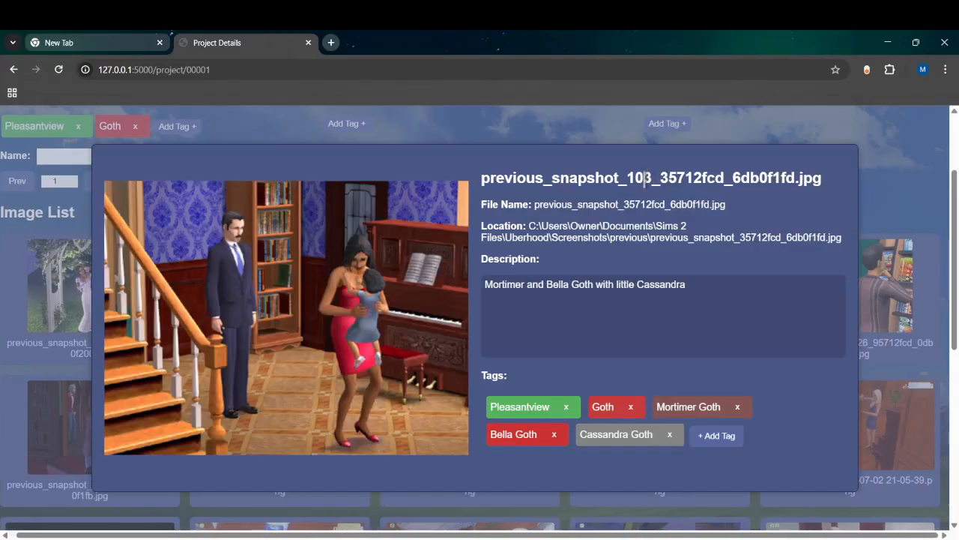
pyautogui.press('Down')
pyautogui.press('Left')
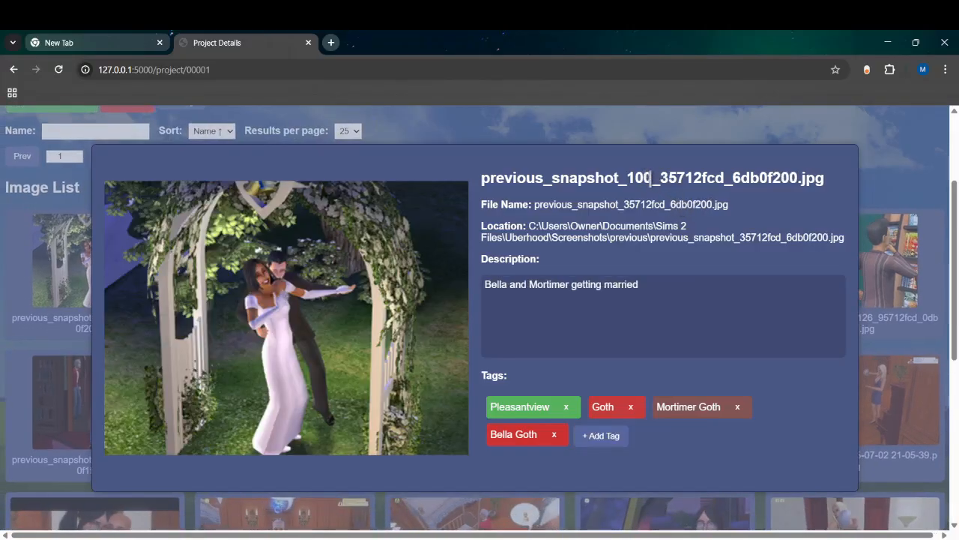
pyautogui.press('Right')
pyautogui.press('Left')
pyautogui.press('Down')
pyautogui.press('Escape')
pyautogui.scroll(2, 653, 188)
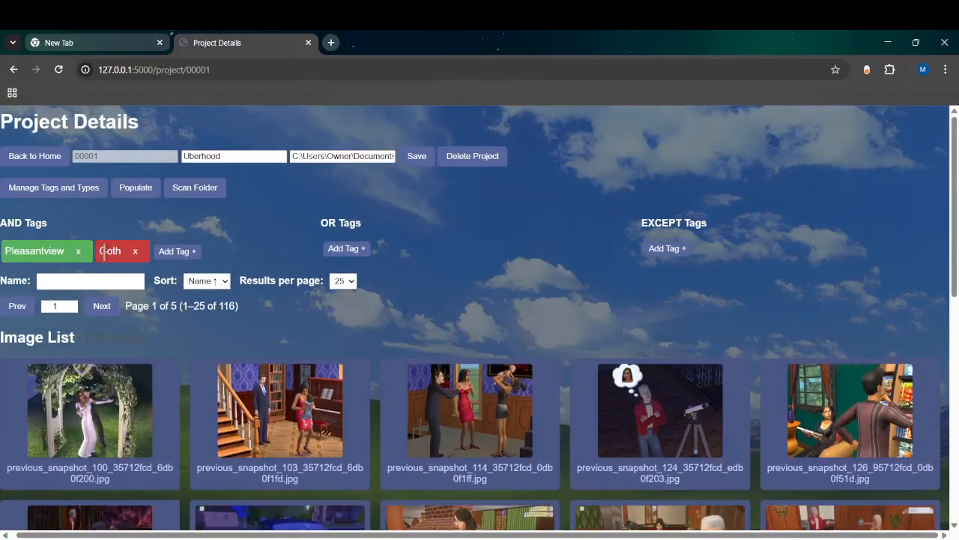
# Remove the Goth tag from the AND filters, keeping only Pleasantview.
pyautogui.click(137, 251)
pyautogui.scroll(-3, 133, 360)
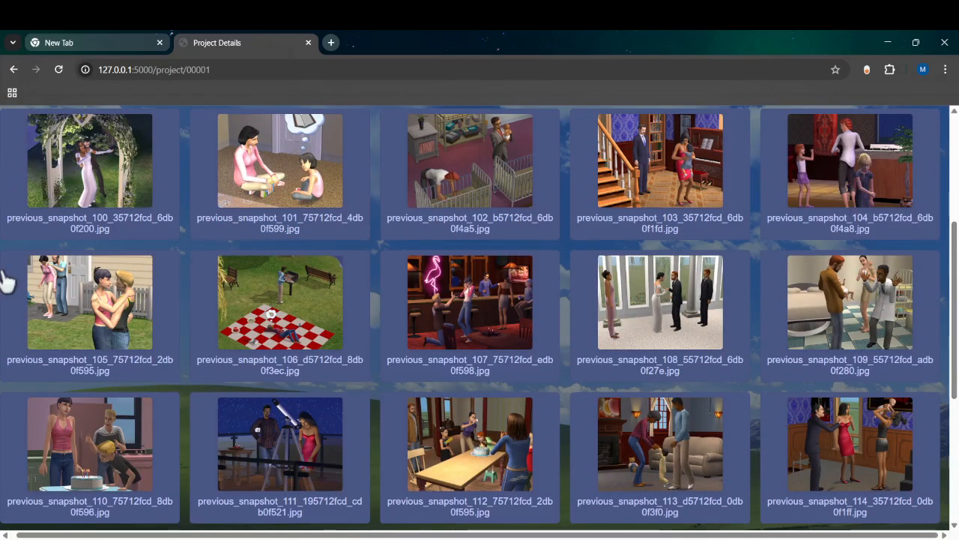
pyautogui.scroll(2, 82, 292)
# Go through the Pleasantview image details one by one from previous_snapshot_100_35712fcd_6db0f200.jpg to previous_snapshot_130_00000001_2de303e8.jpg, and close the view.
pyautogui.click(87, 289)
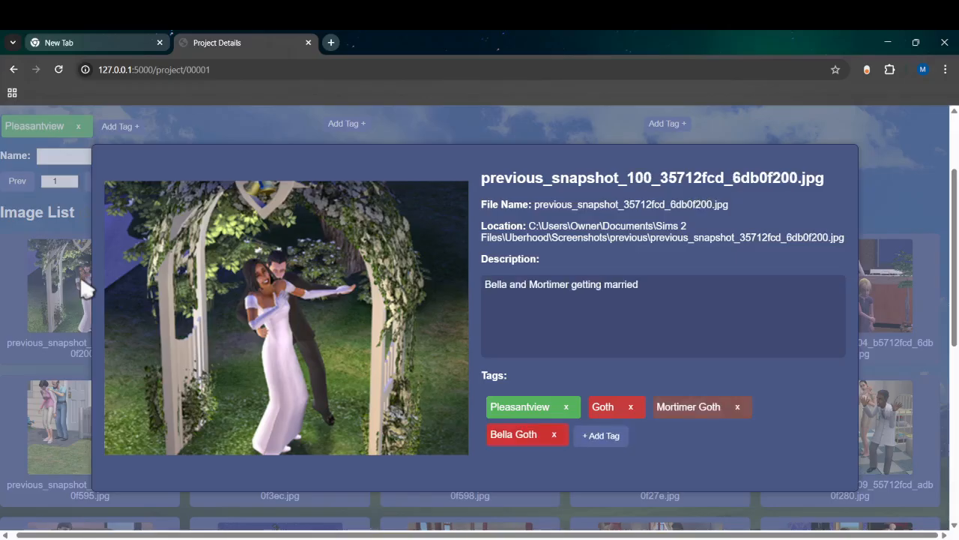
pyautogui.press('Right')
pyautogui.press('Right')
pyautogui.press('Right')
pyautogui.press('Right')
pyautogui.press('Right')
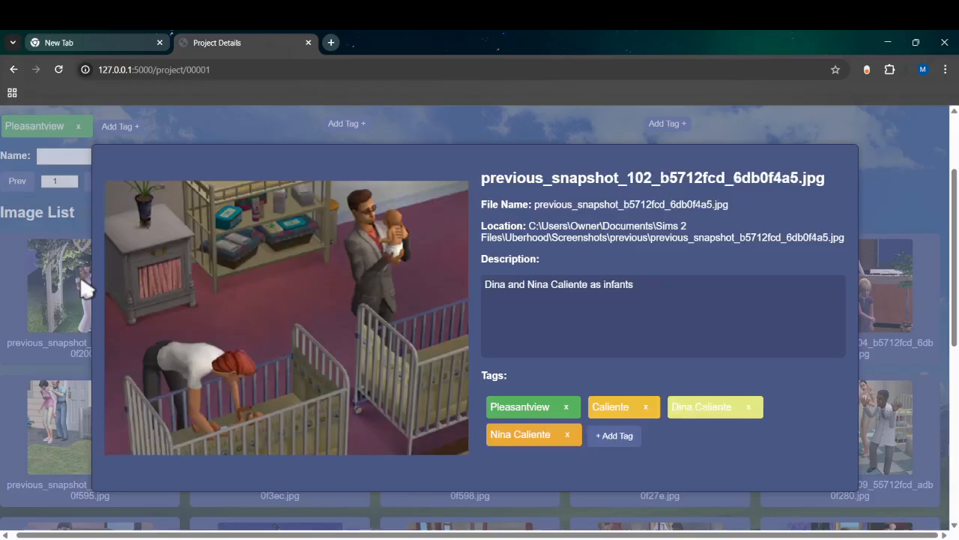
pyautogui.press('Right')
pyautogui.press('Right')
pyautogui.press('Right')
pyautogui.press('Right')
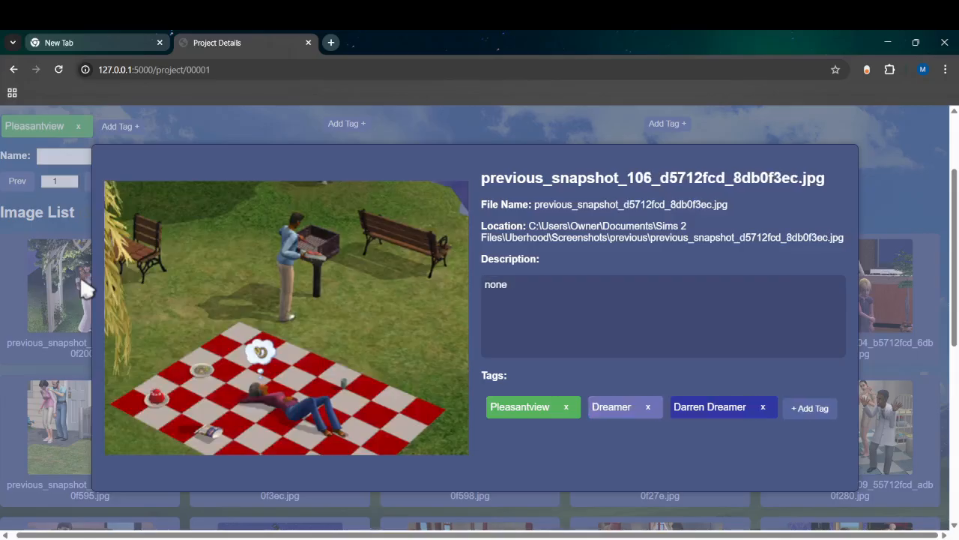
pyautogui.press('Right')
pyautogui.press('Right')
pyautogui.press('Right')
pyautogui.press('Right')
pyautogui.press('Right')
pyautogui.press('Right')
pyautogui.press('Right')
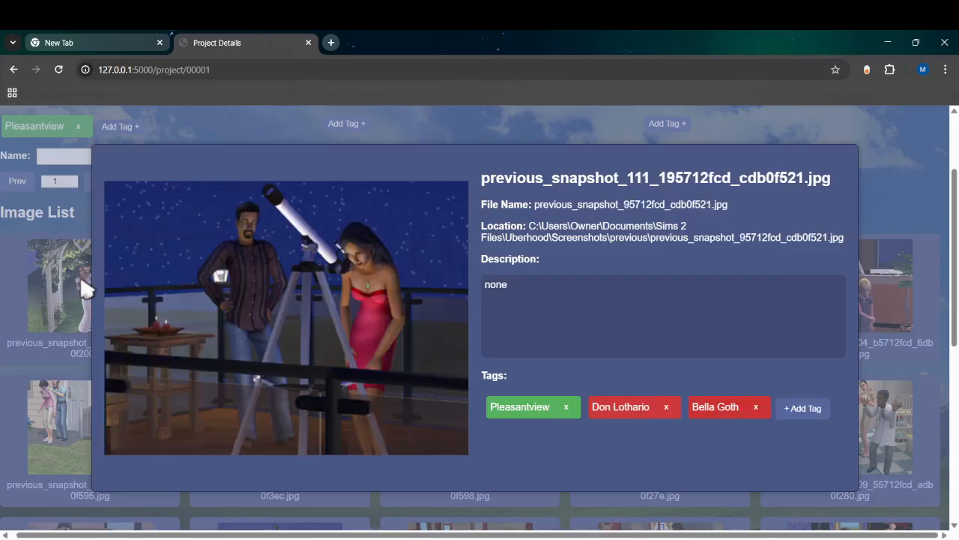
pyautogui.press('Right')
pyautogui.press('Right')
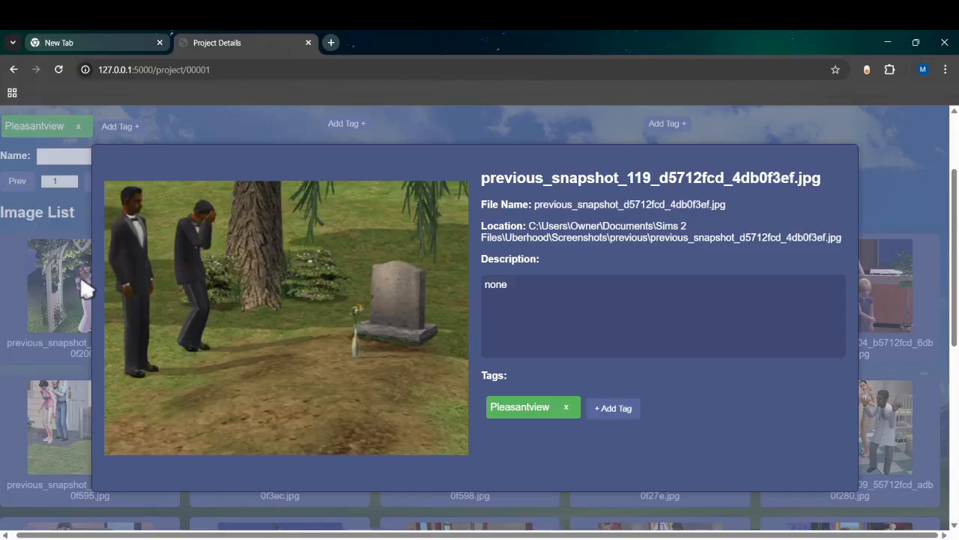
pyautogui.press('Right')
pyautogui.press('Right')
pyautogui.press('Right')
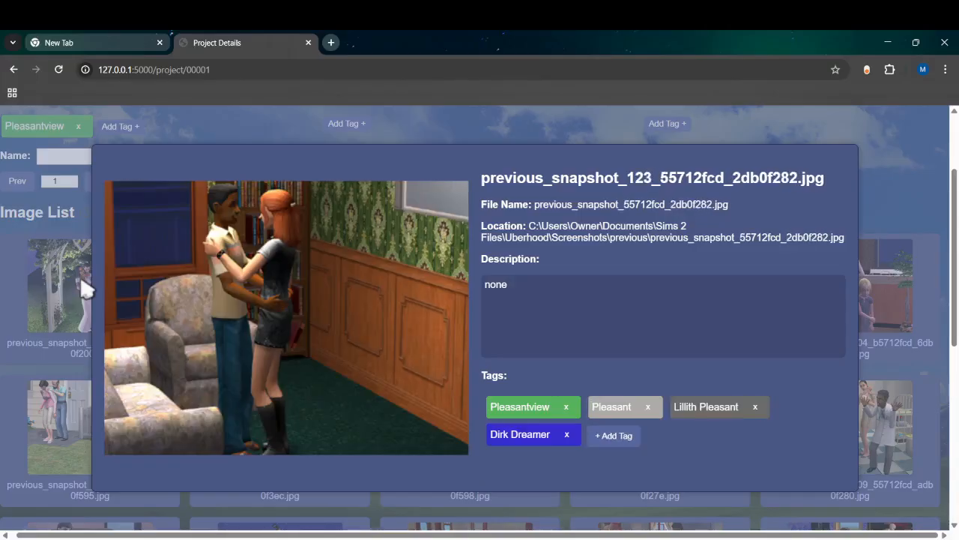
pyautogui.press('Right')
pyautogui.press('Right')
pyautogui.press('Right')
pyautogui.press('Right')
pyautogui.press('Right')
pyautogui.press('Right')
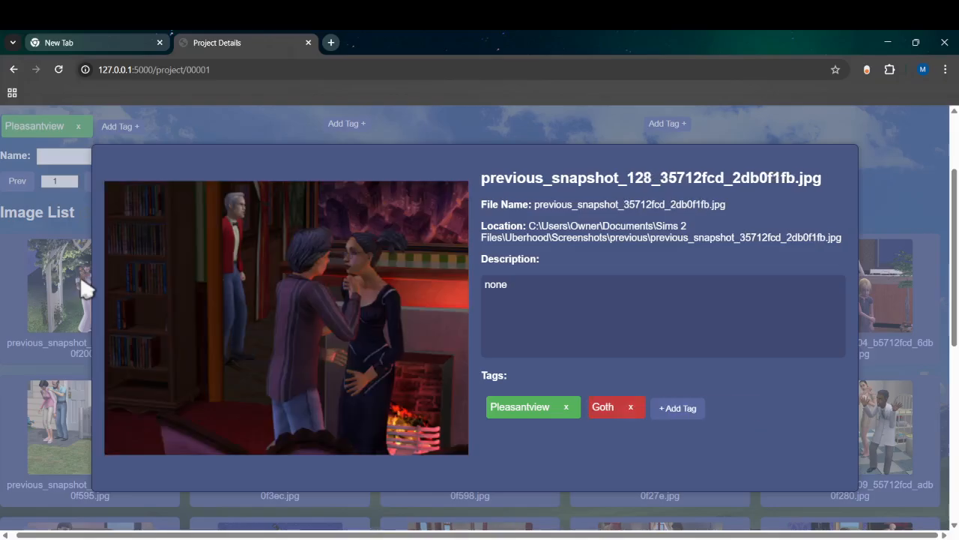
pyautogui.press('Right')
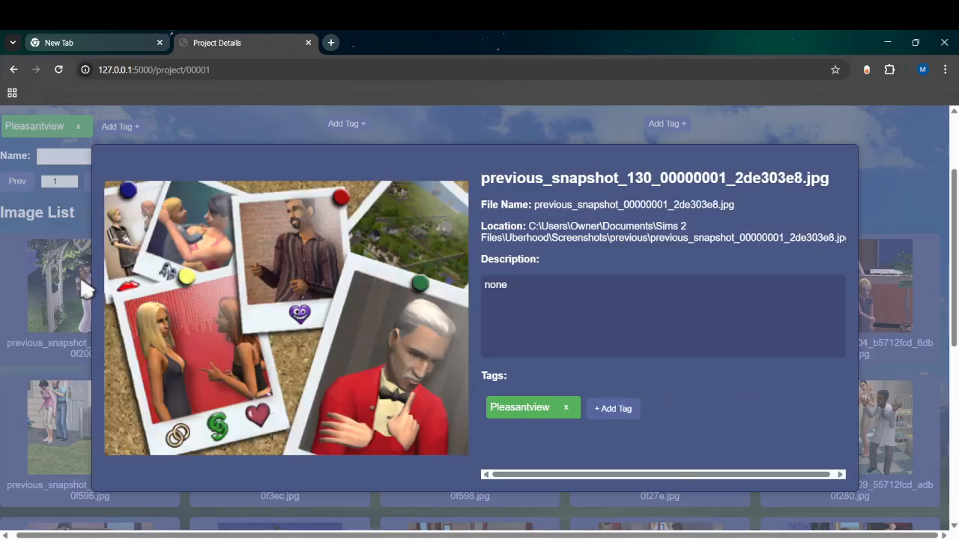
pyautogui.click(83, 285)
# Add the Household tag Goth to the AND filters again, alongside Pleasantview.
pyautogui.scroll(-5, 240, 488)
pyautogui.scroll(7, 23, 254)
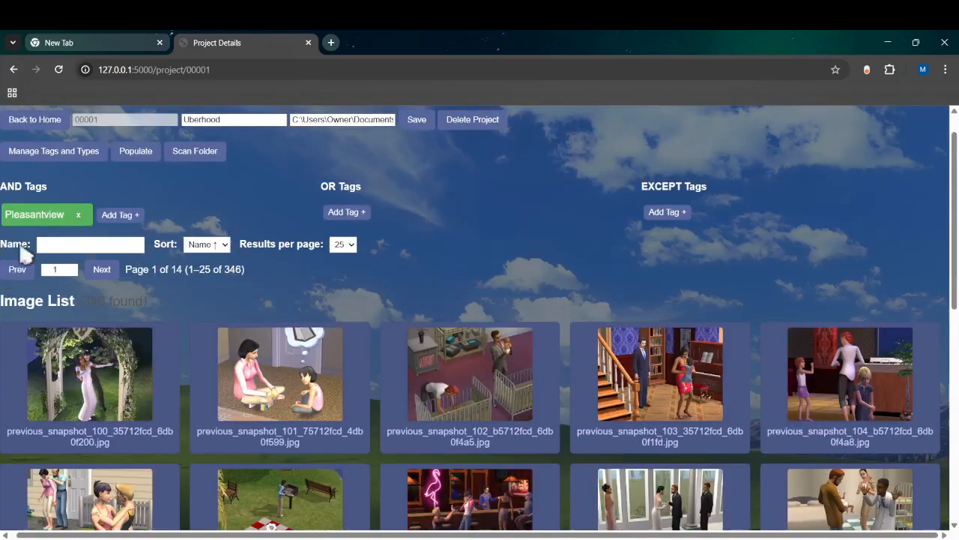
pyautogui.scroll(-6, 332, 417)
pyautogui.scroll(7, 192, 390)
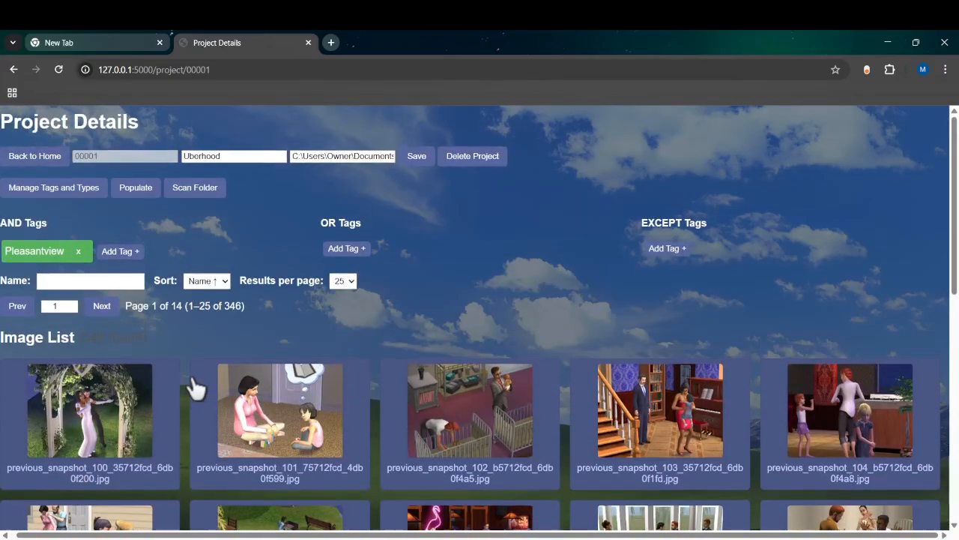
pyautogui.click(118, 253)
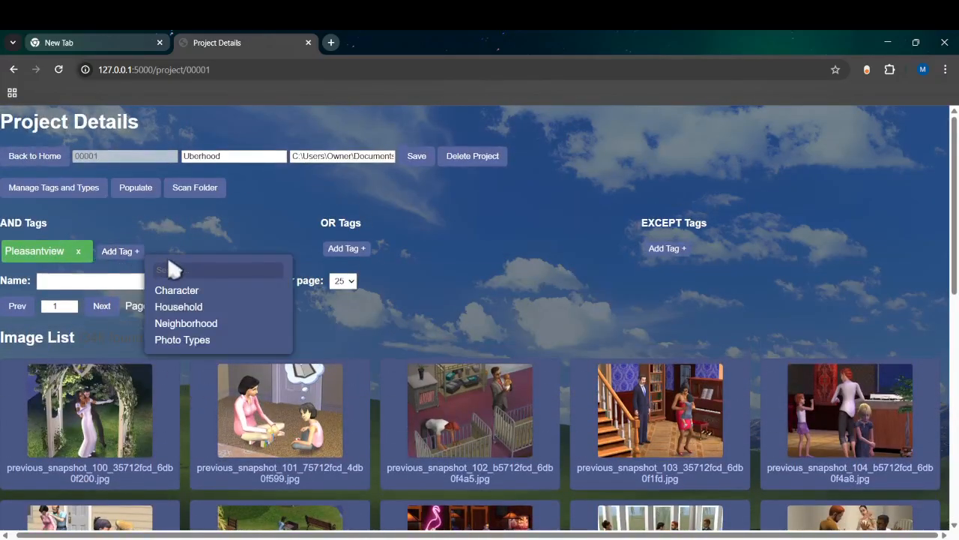
pyautogui.click(191, 306)
pyautogui.click(196, 296)
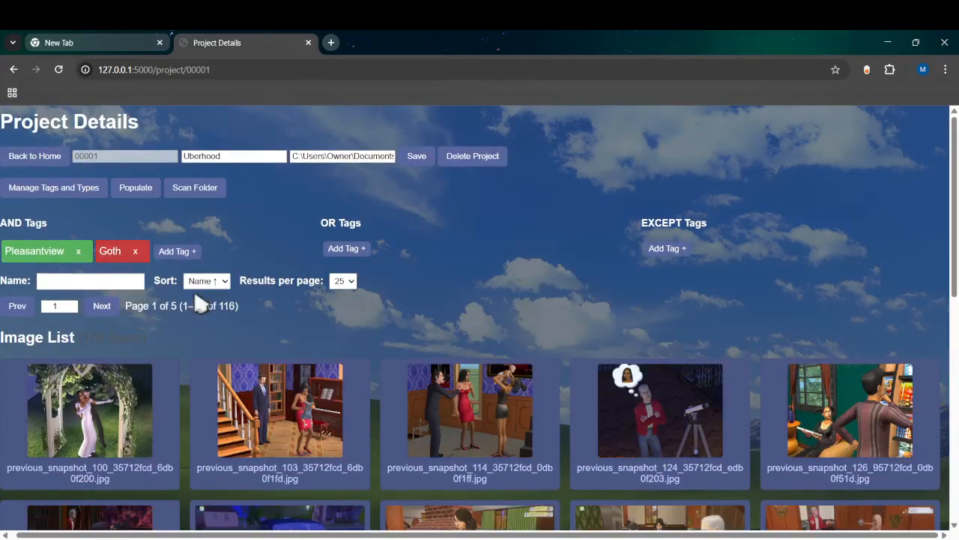
# Look through the images filtered by Pleasantview and Goth, and add the Character tag Bella Goth to the OR filters.
pyautogui.scroll(-6, 197, 392)
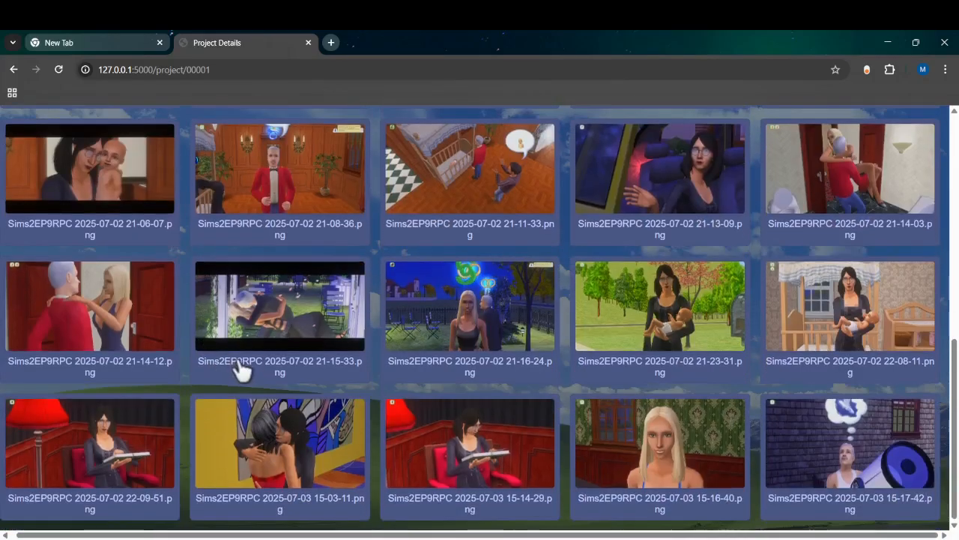
pyautogui.scroll(3, 267, 375)
pyautogui.scroll(4, 374, 293)
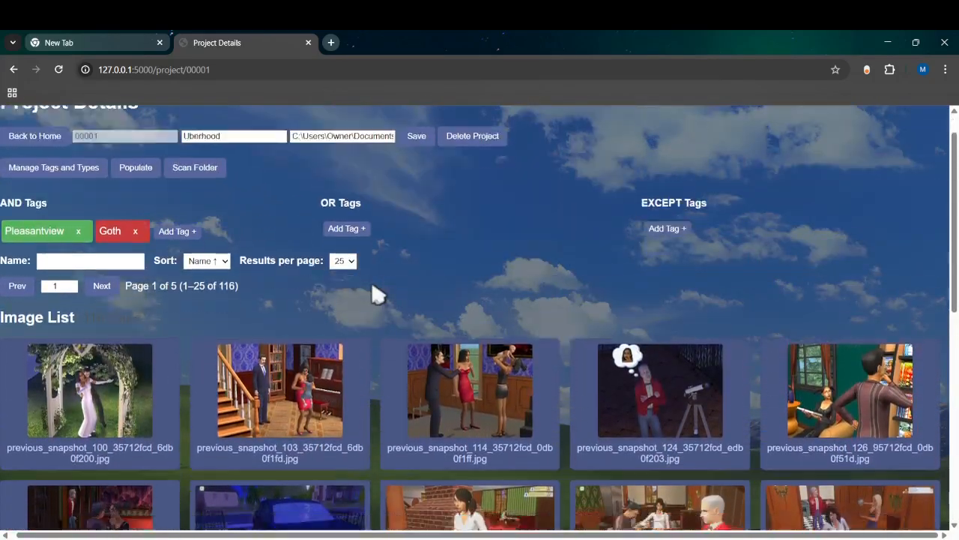
pyautogui.scroll(-7, 375, 293)
pyautogui.scroll(6, 377, 292)
pyautogui.scroll(1, 377, 293)
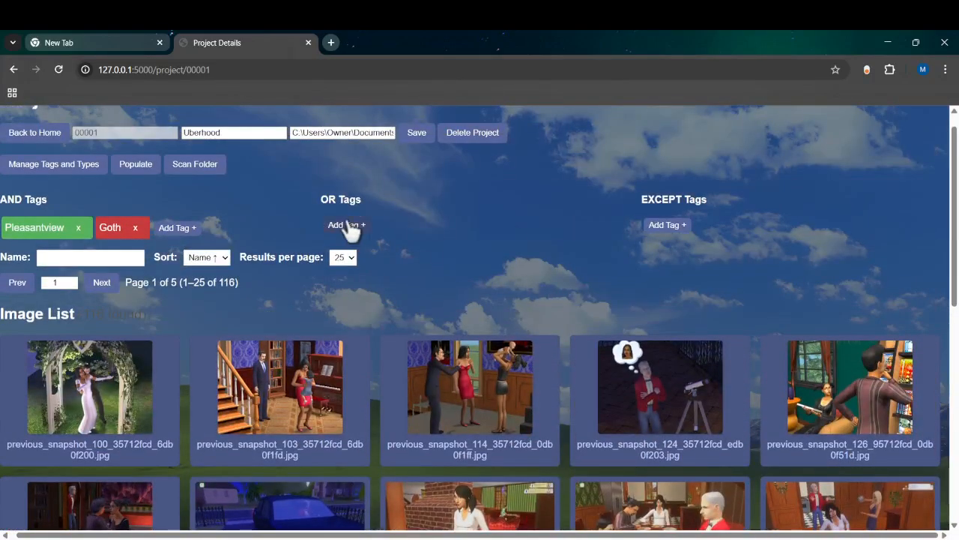
pyautogui.click(344, 225)
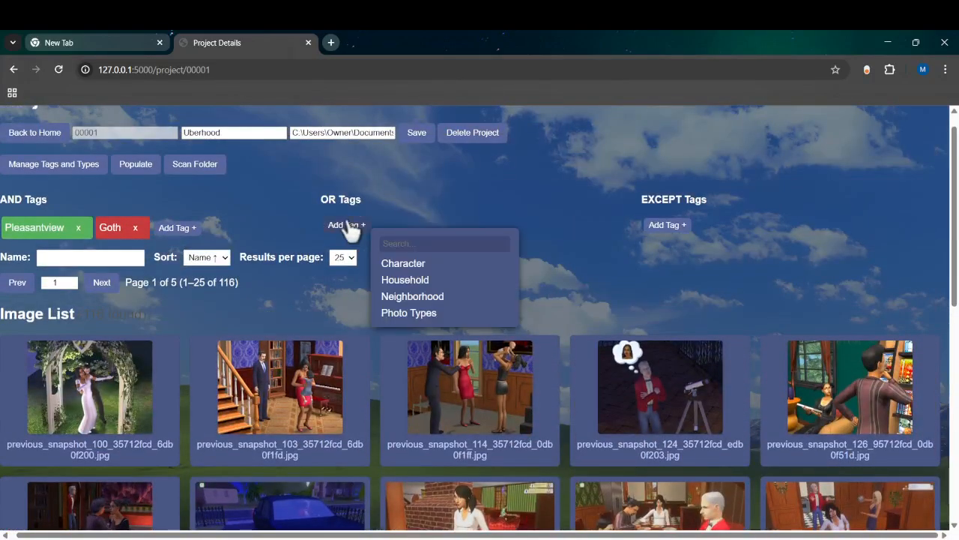
pyautogui.click(415, 265)
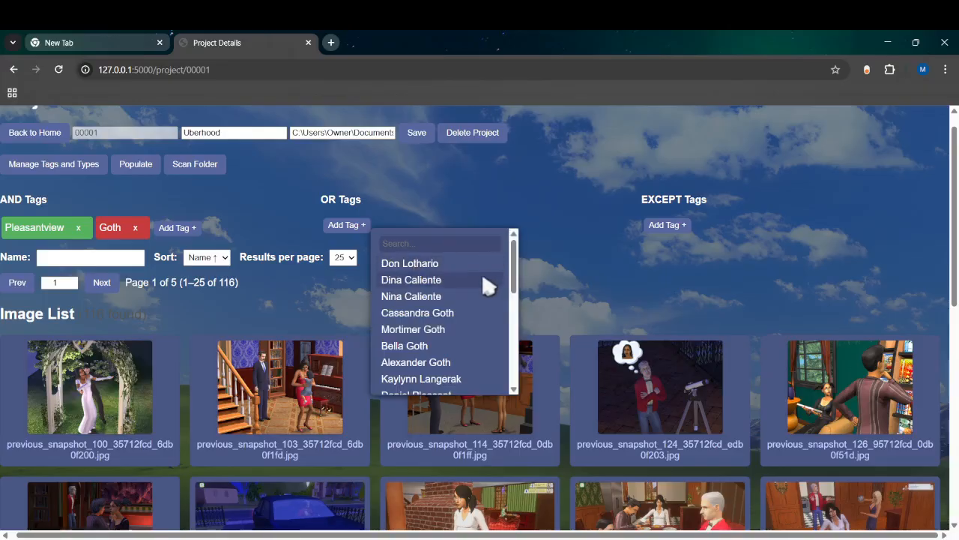
pyautogui.click(473, 351)
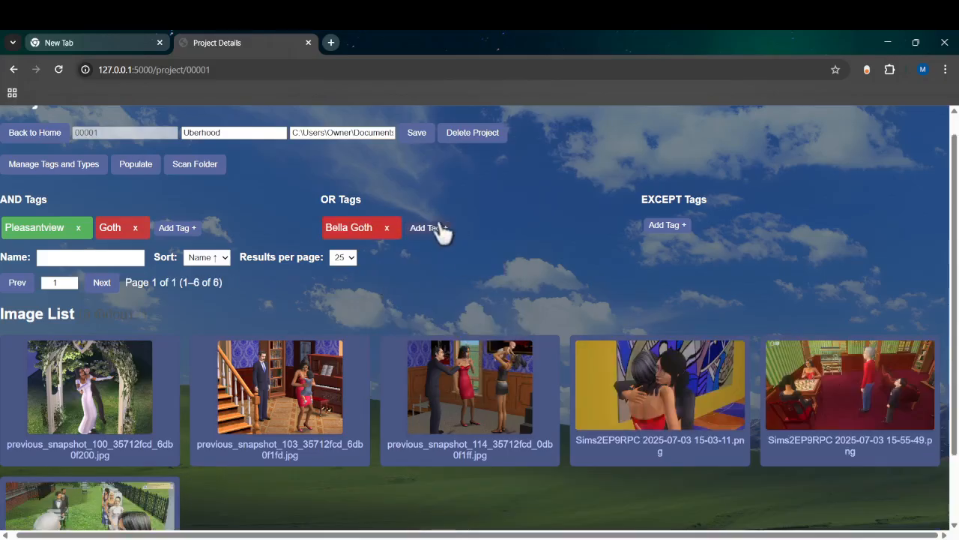
# Add the Character tag Cassandra Goth to the OR filters alongside Bella Goth, and look through the filtered images.
pyautogui.click(439, 228)
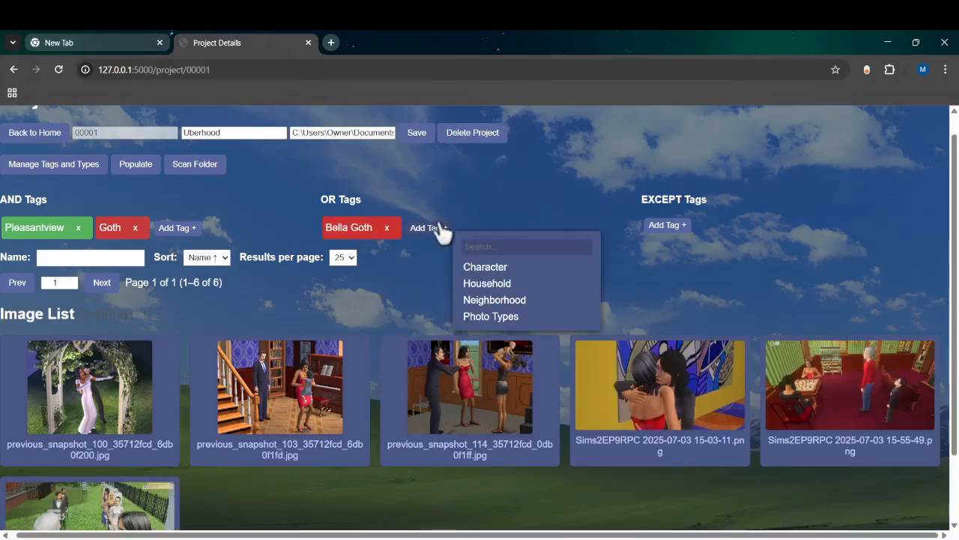
pyautogui.click(497, 268)
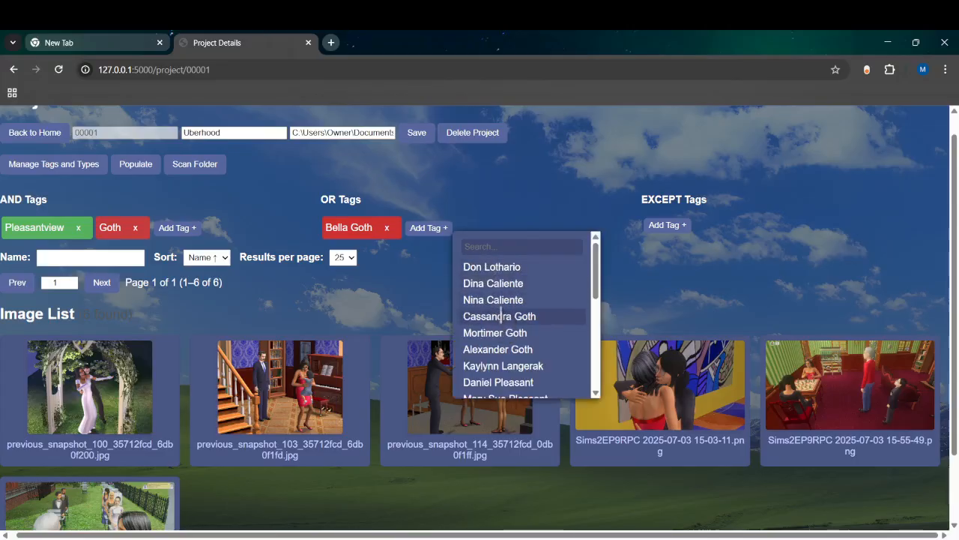
pyautogui.click(500, 316)
pyautogui.scroll(-6, 574, 268)
pyautogui.scroll(10, 575, 271)
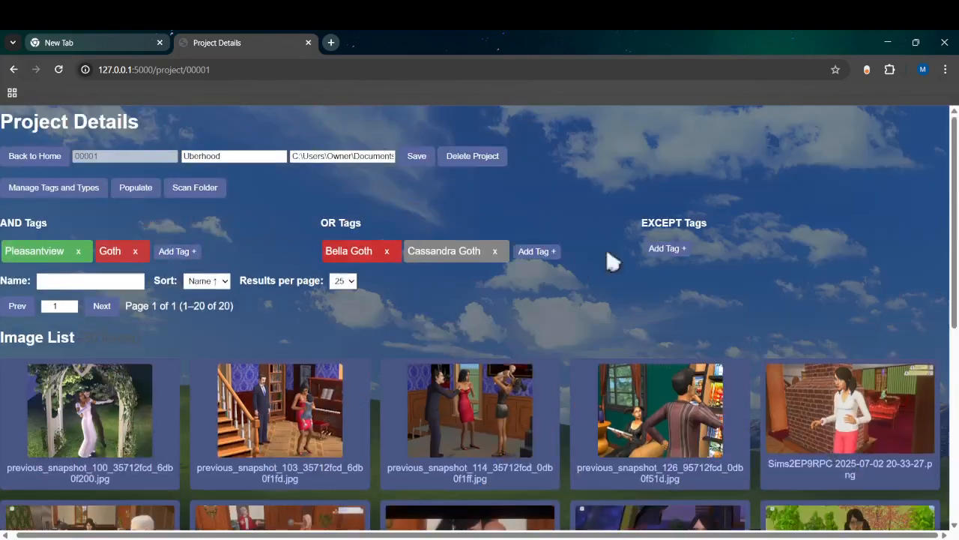
# Exclude images of Don Lothario and Dina Caliente by adding both Character tags to the EXCEPT filters.
pyautogui.click(665, 250)
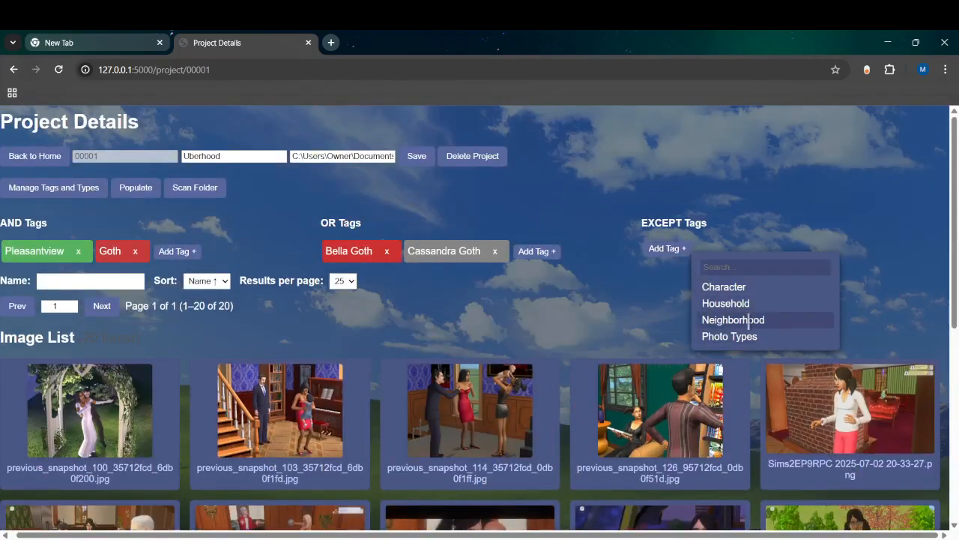
pyautogui.click(730, 287)
pyautogui.click(731, 286)
pyautogui.click(753, 253)
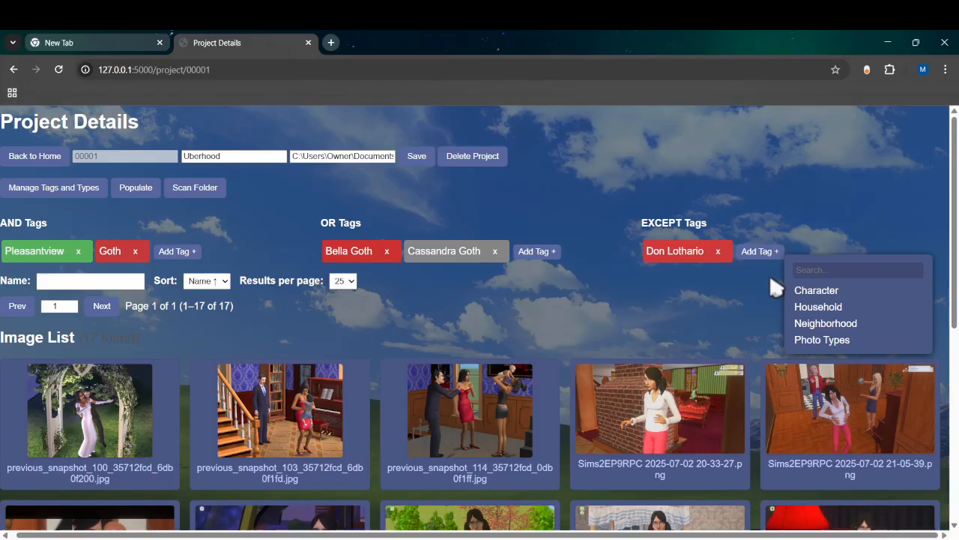
pyautogui.click(821, 287)
pyautogui.click(821, 287)
# Add the Character tag Nina Caliente to the EXCEPT filters and look through the remaining images.
pyautogui.click(855, 251)
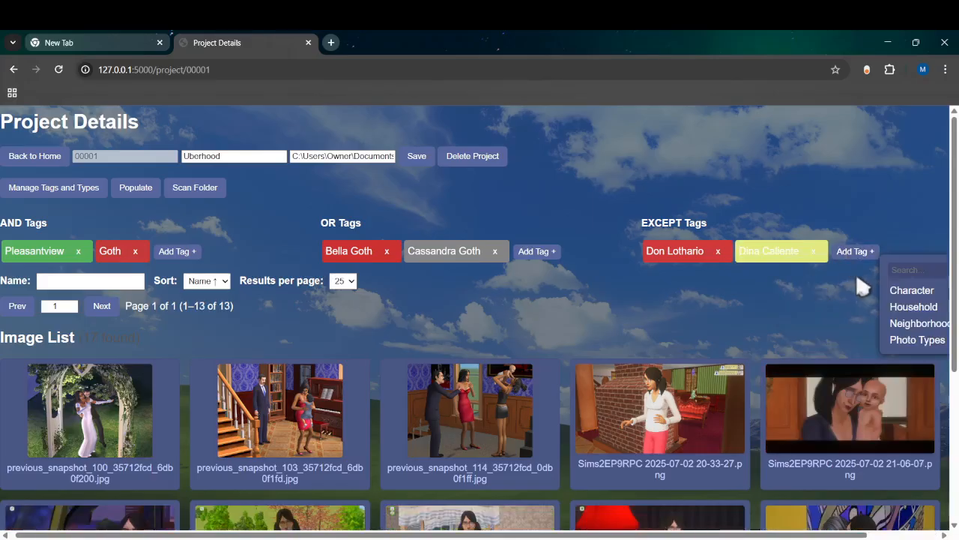
pyautogui.click(908, 288)
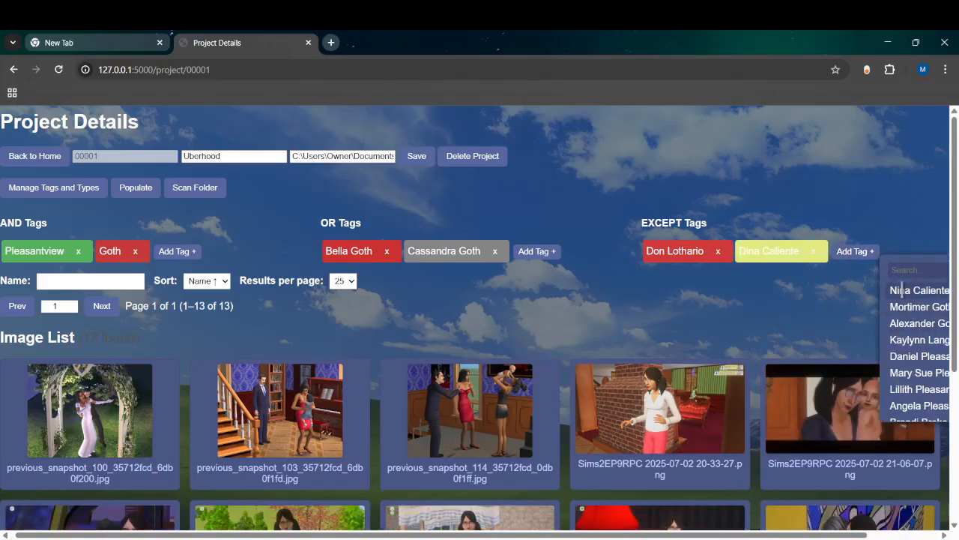
pyautogui.click(902, 290)
pyautogui.scroll(-3, 775, 296)
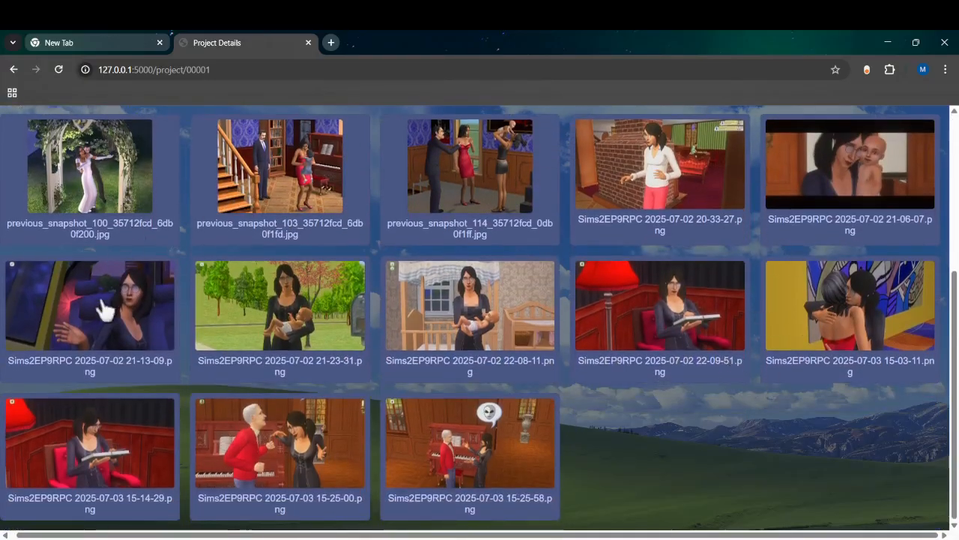
pyautogui.scroll(1, 315, 285)
pyautogui.scroll(-1, 219, 342)
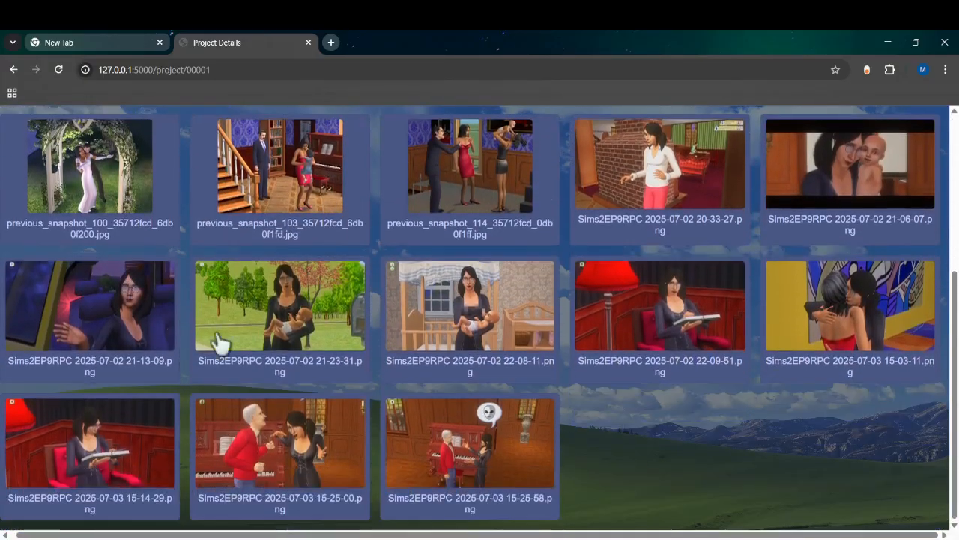
pyautogui.scroll(3, 487, 443)
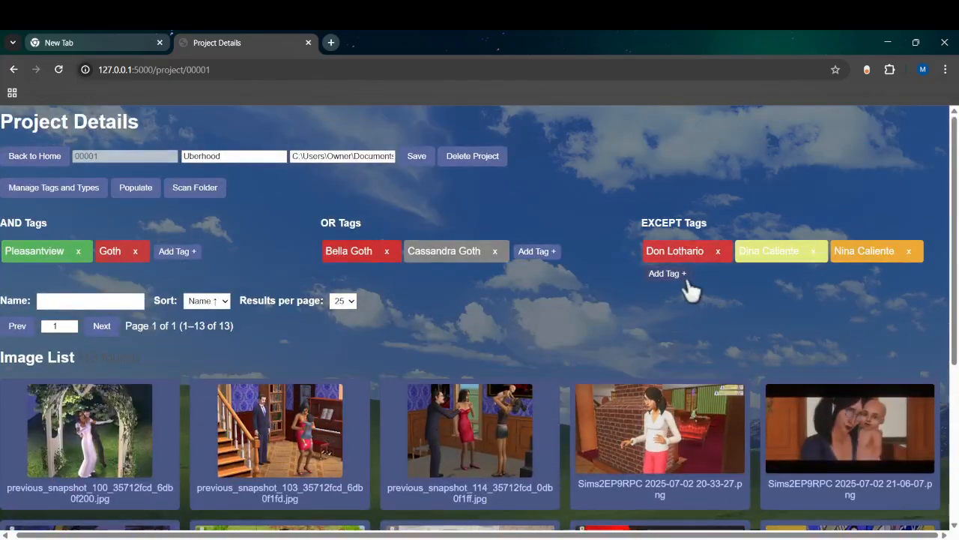
# Find the Character tag Mortimer Goth with the search text "mor" and add it to the EXCEPT filters.
pyautogui.click(685, 282)
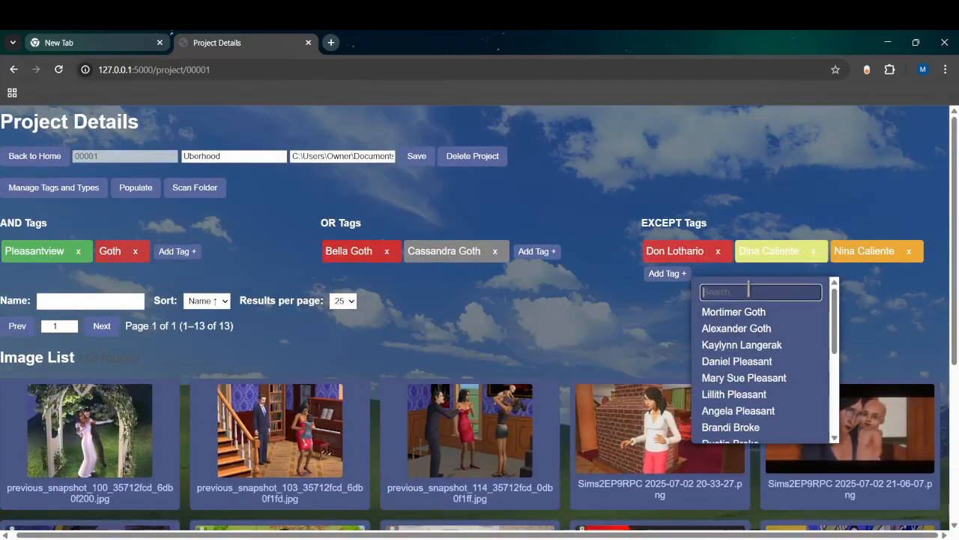
pyautogui.write('mor')
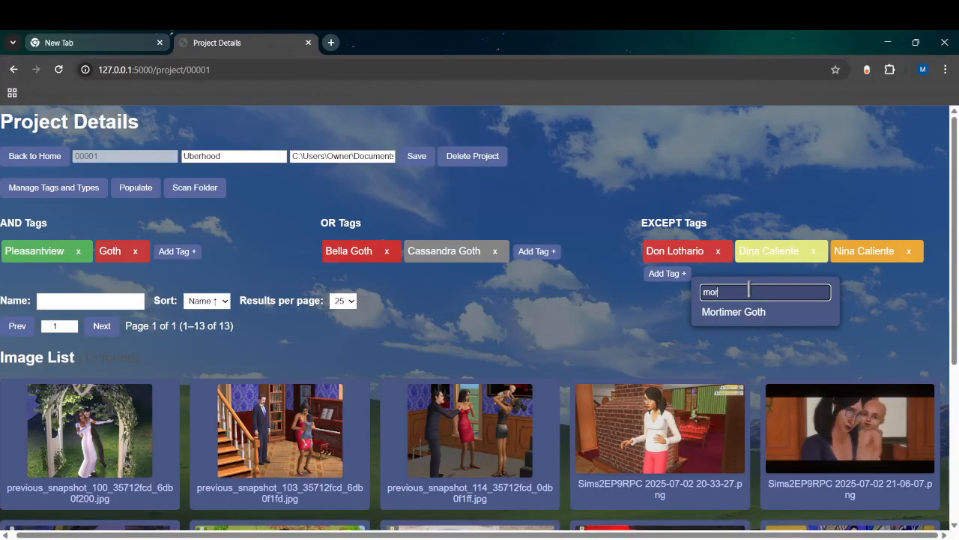
pyautogui.click(771, 315)
pyautogui.scroll(-3, 771, 325)
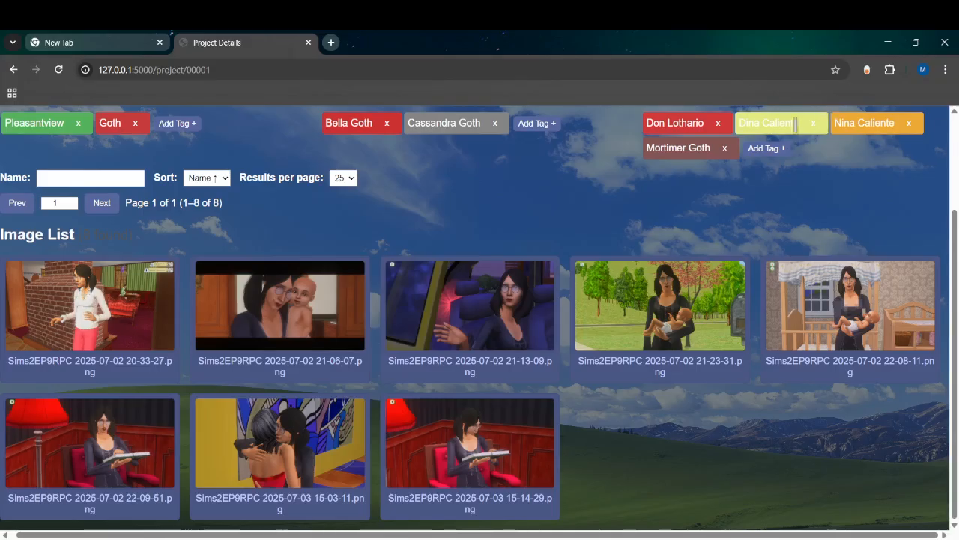
# Move the Bella Goth tag from the OR filters to the EXCEPT filters, leaving Cassandra Goth as the OR tag.
pyautogui.click(387, 123)
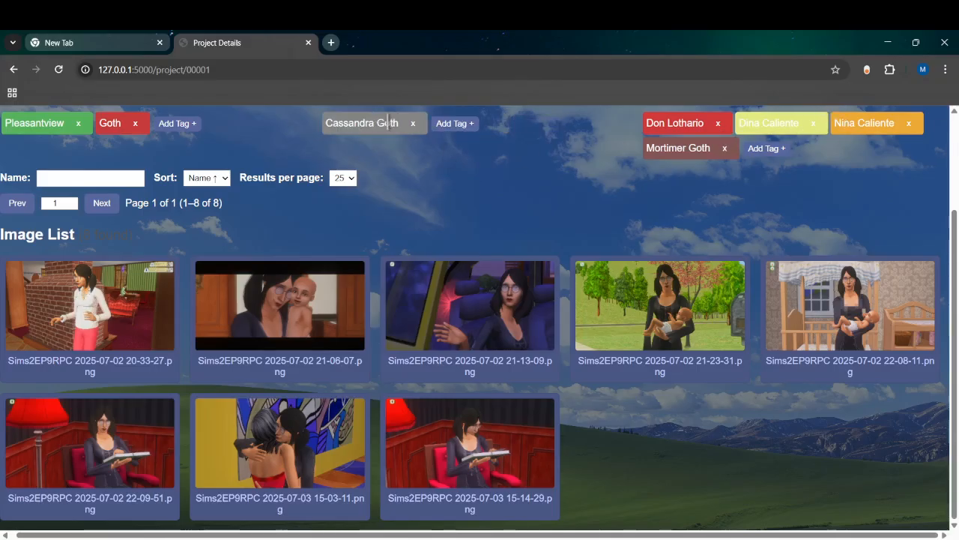
pyautogui.click(770, 150)
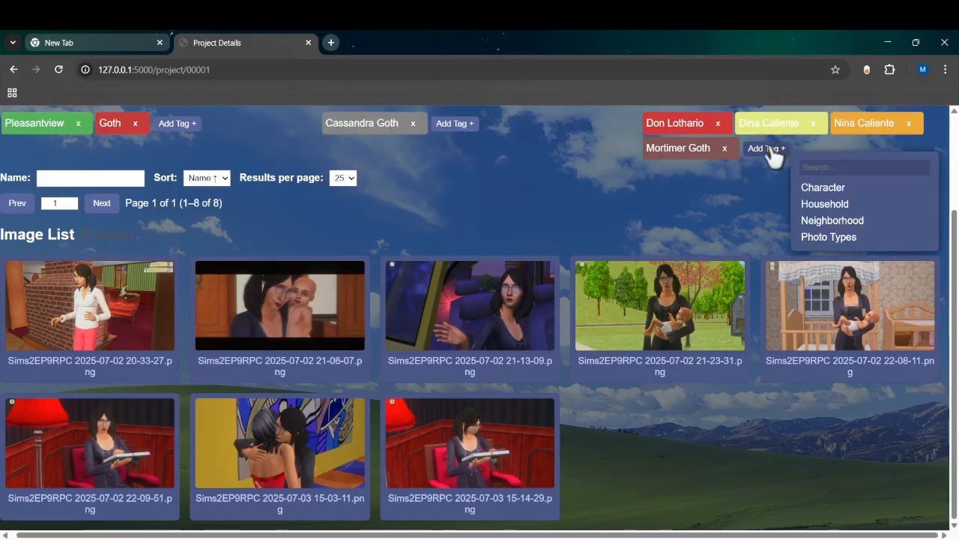
pyautogui.click(822, 187)
pyautogui.click(837, 167)
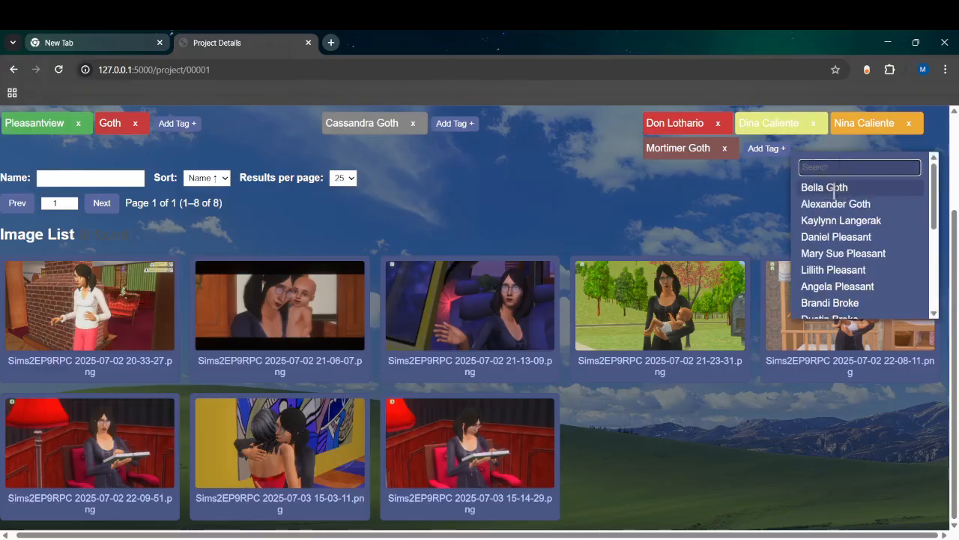
pyautogui.click(835, 191)
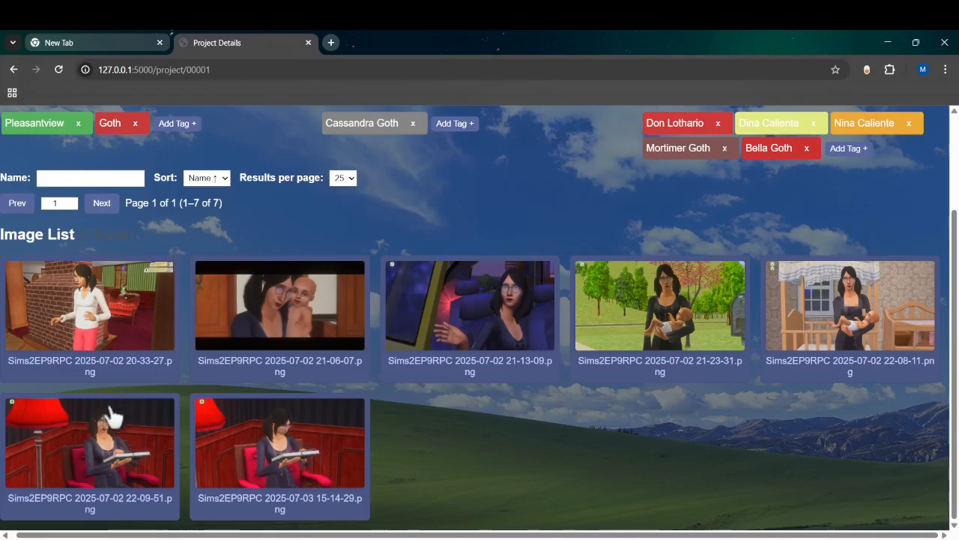
pyautogui.click(215, 473)
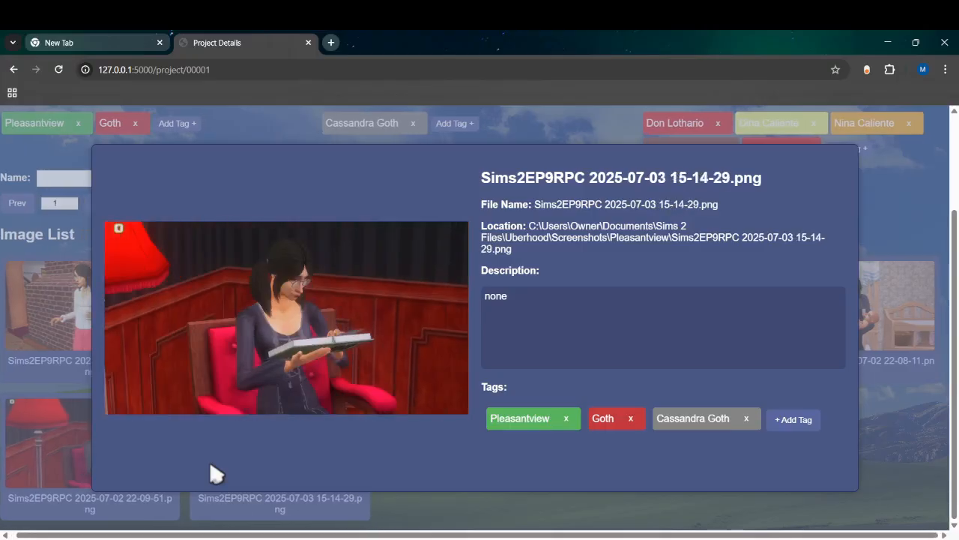
pyautogui.tripleClick(497, 172)
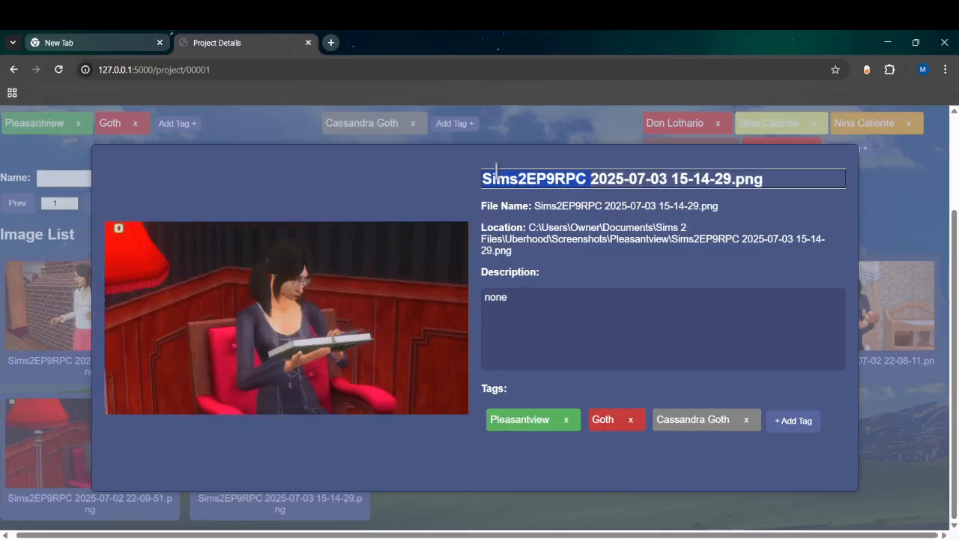
pyautogui.click(537, 202)
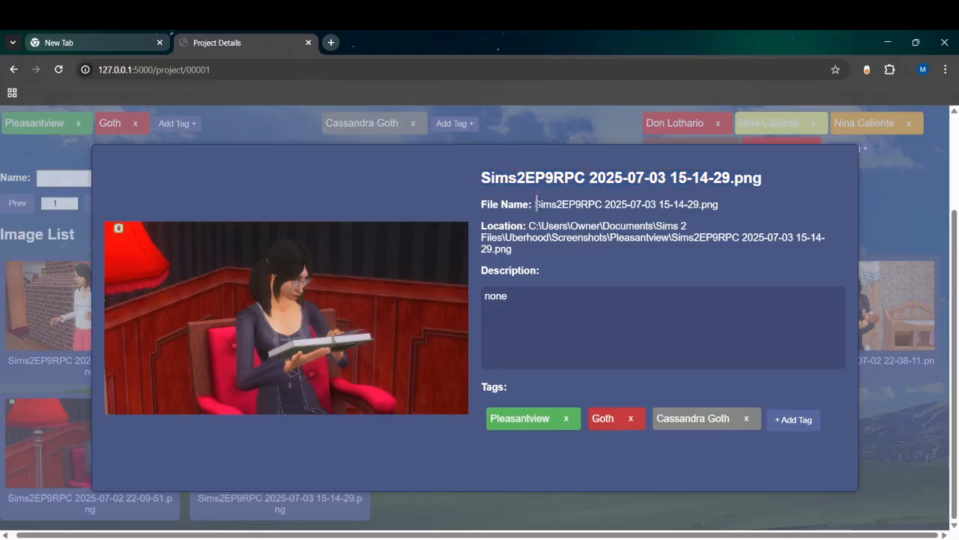
pyautogui.moveTo(535, 204); pyautogui.dragTo(718, 201)
pyautogui.click(712, 539)
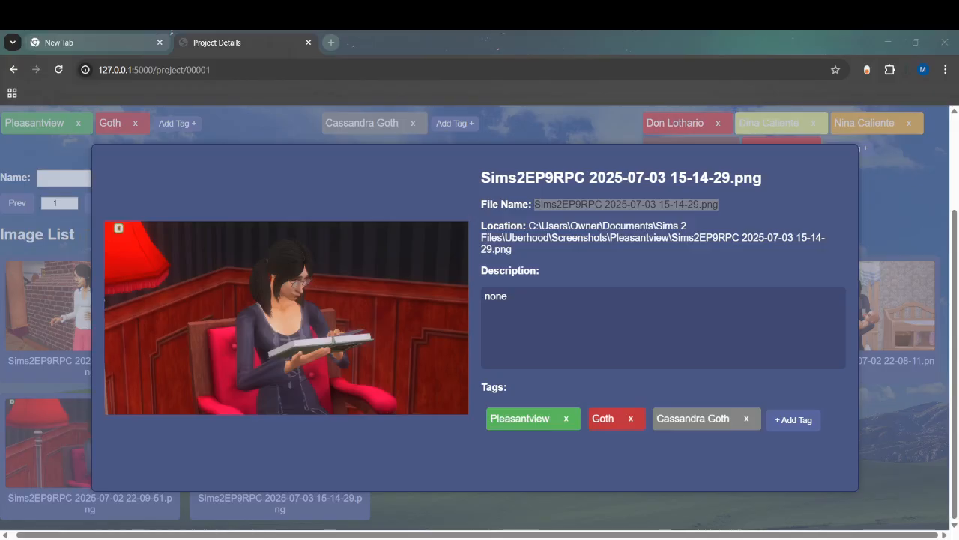
pyautogui.click(622, 537)
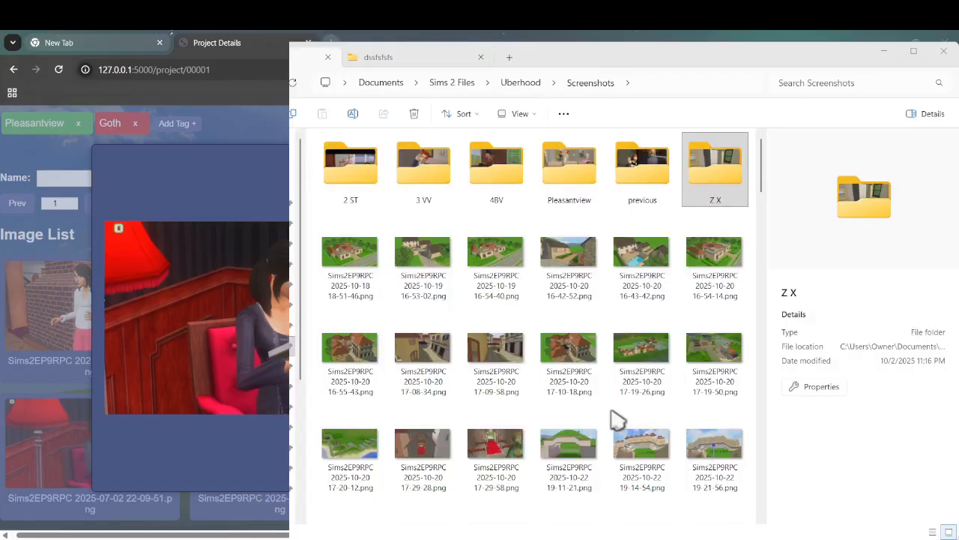
pyautogui.click(752, 136)
pyautogui.click(799, 84)
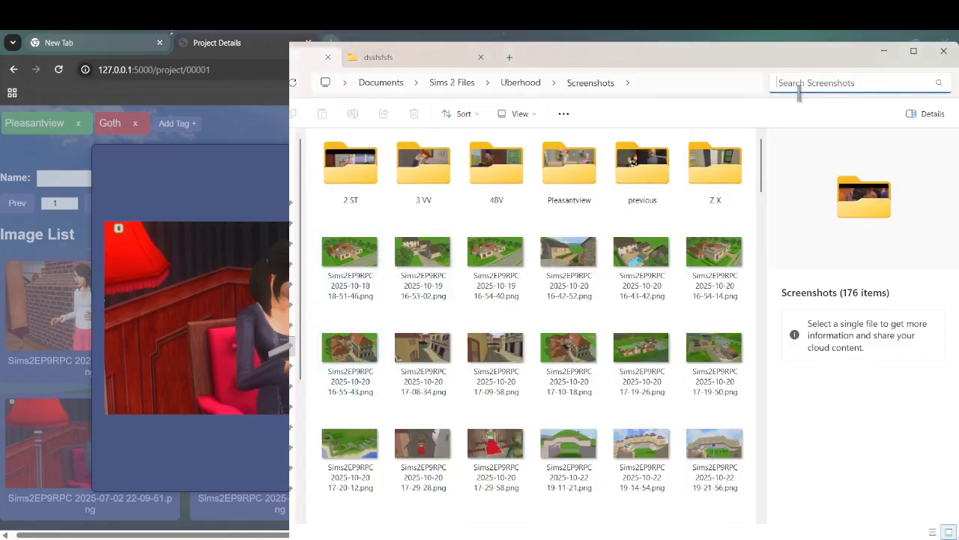
pyautogui.hotkey('ctrl', 'v')
pyautogui.press('Return')
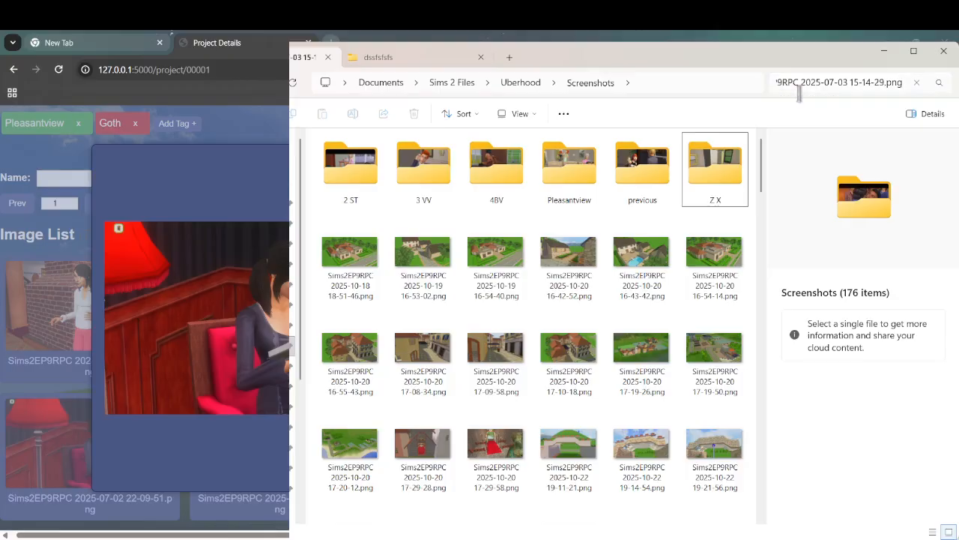
pyautogui.click(805, 87)
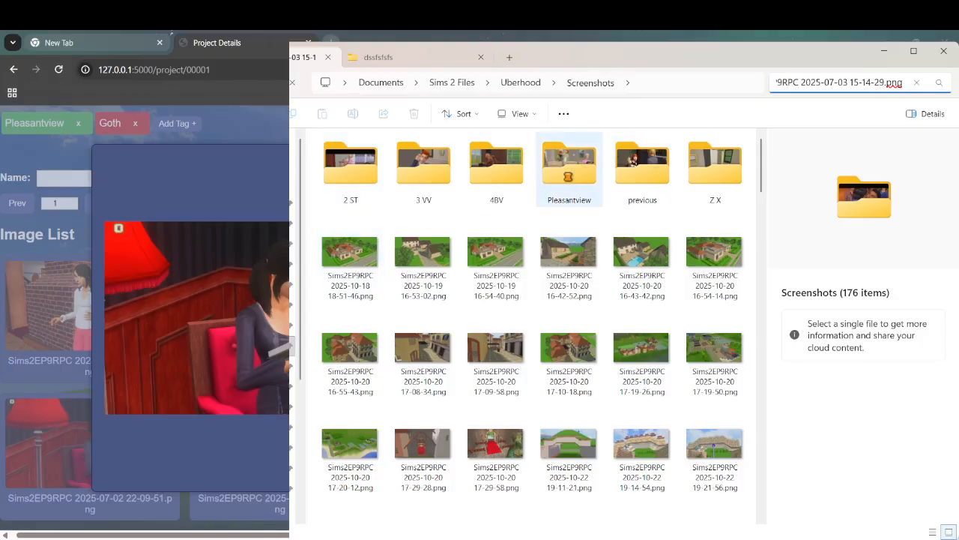
pyautogui.press('Return')
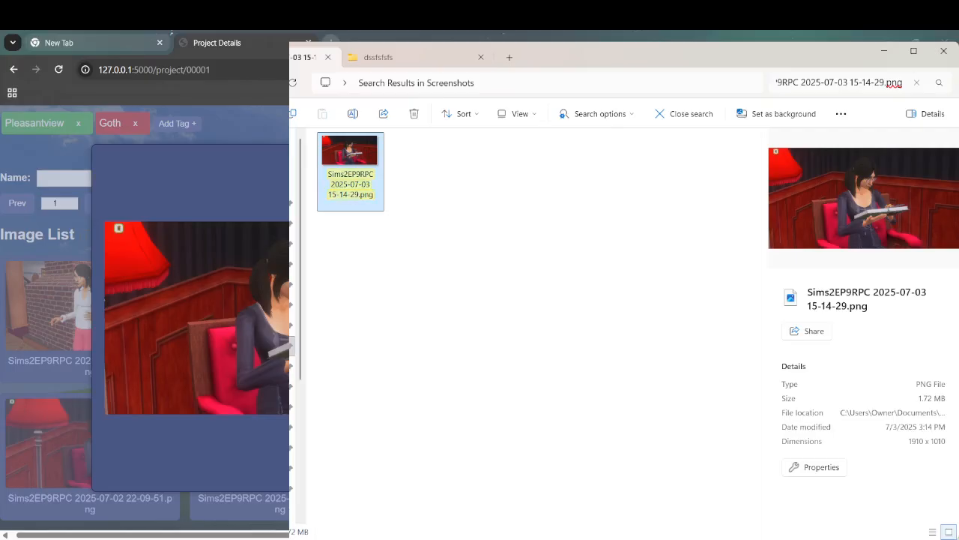
# Leave the search results for the Screenshots folder and switch back to the image details in the browser.
pyautogui.hotkey('alt', 'Left')
pyautogui.hotkey('alt', 'Right')
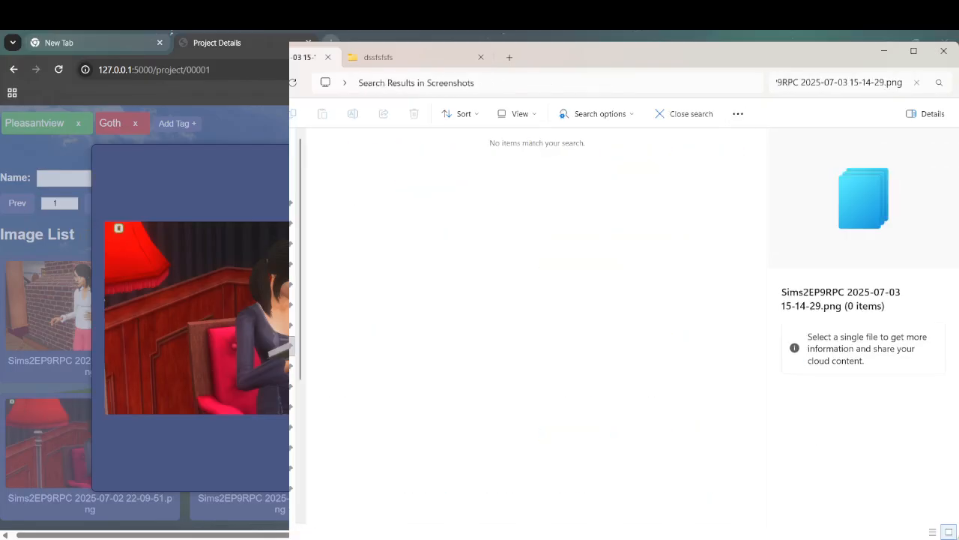
pyautogui.hotkey('alt', 'Left')
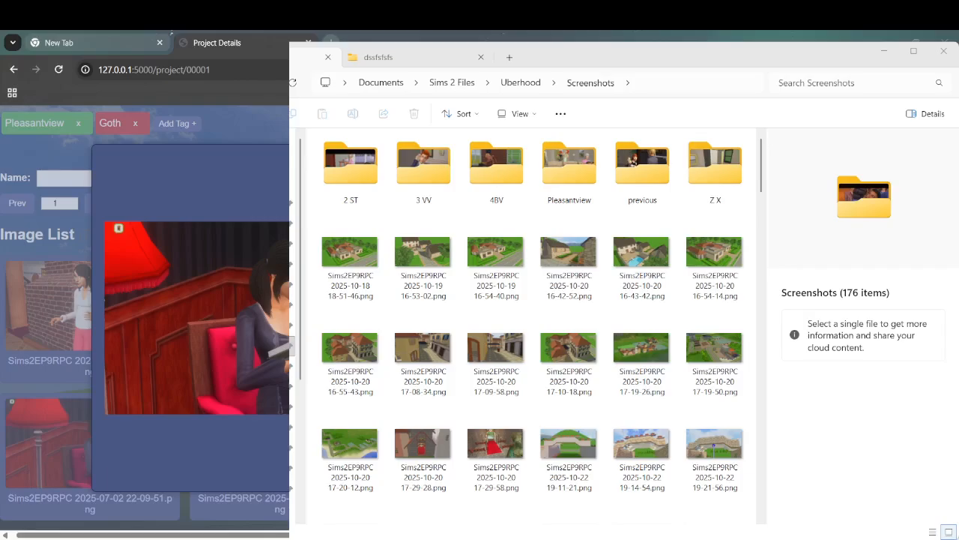
pyautogui.hotkey('alt', 'Tab')
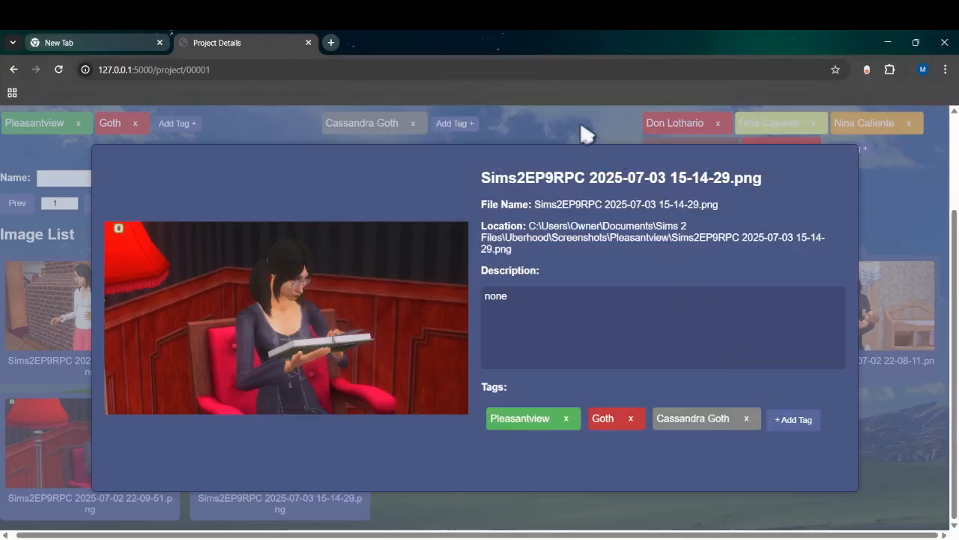
pyautogui.click(574, 131)
pyautogui.scroll(2, 573, 132)
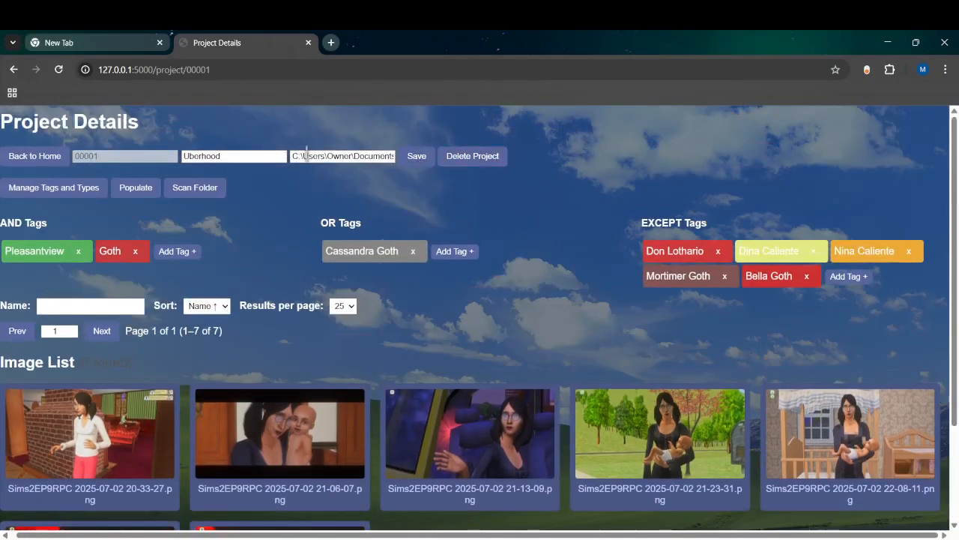
pyautogui.click(195, 188)
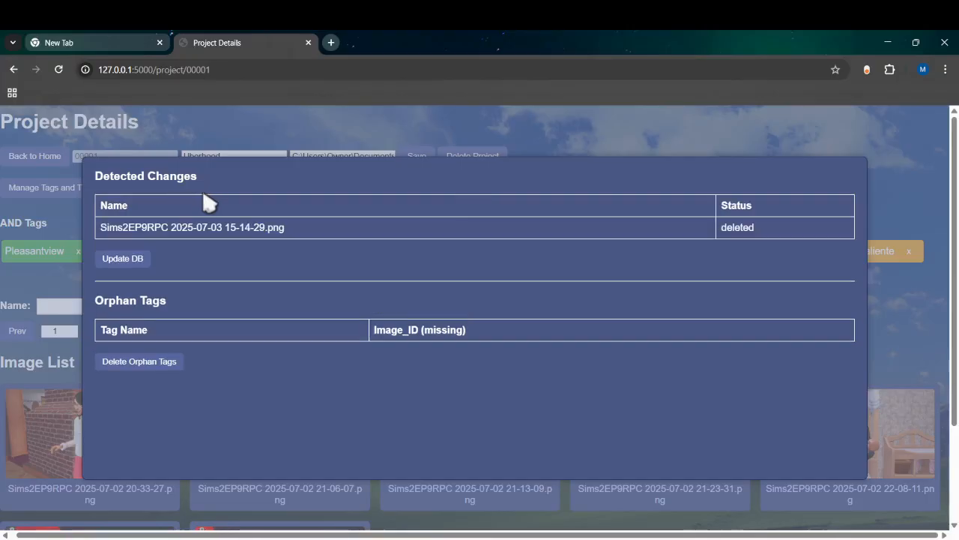
pyautogui.click(144, 262)
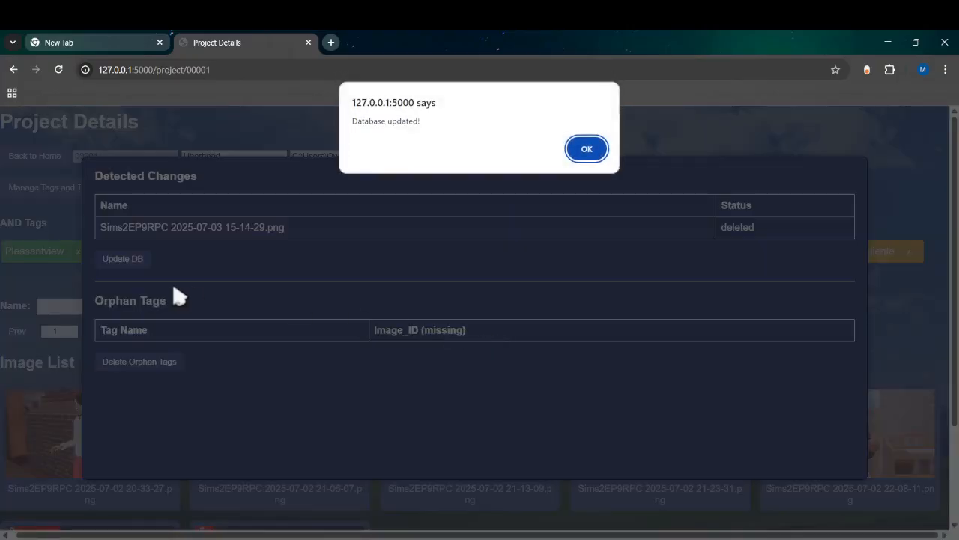
pyautogui.click(587, 149)
# Rescan the project folder and delete the orphan tags Pleasantview, Goth and Cassandra Goth of missing image 00120.
pyautogui.click(198, 188)
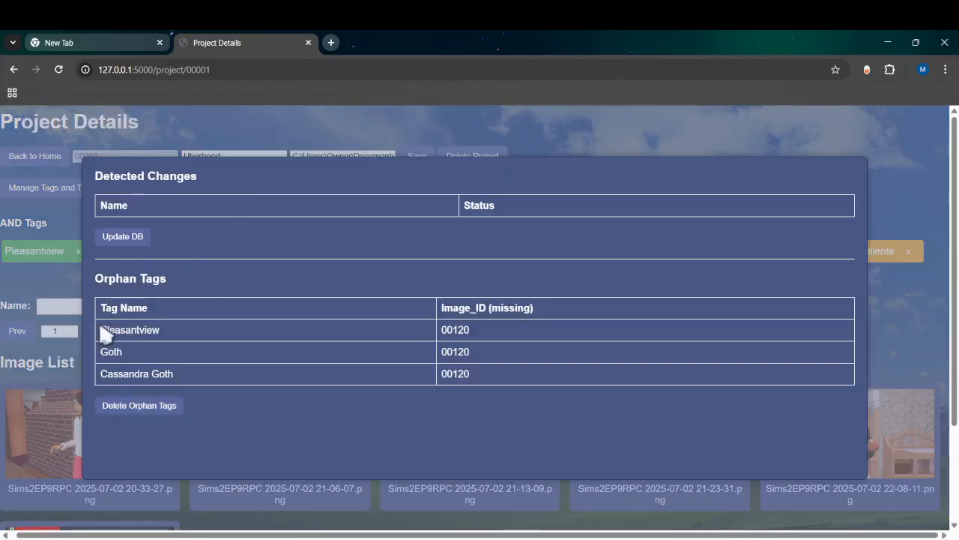
pyautogui.moveTo(103, 335); pyautogui.dragTo(503, 383)
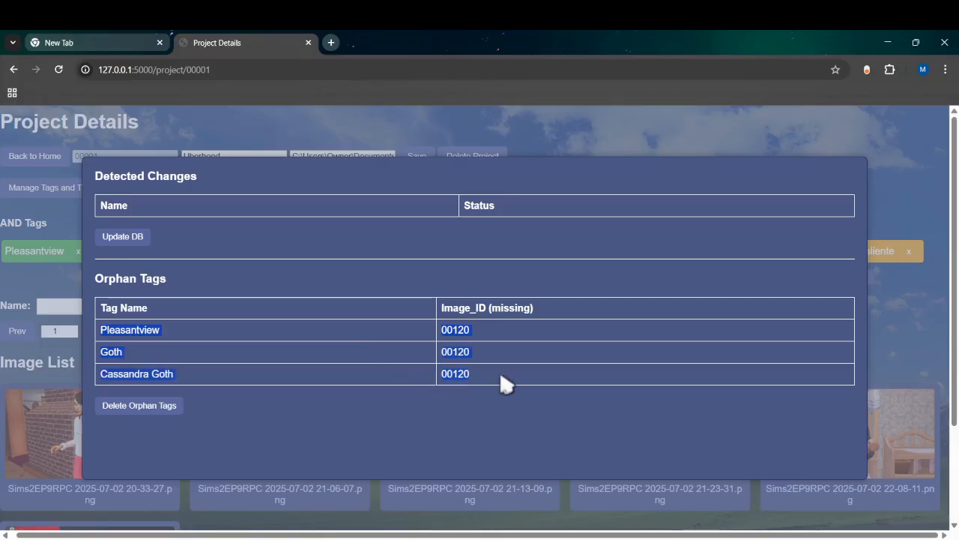
pyautogui.click(146, 408)
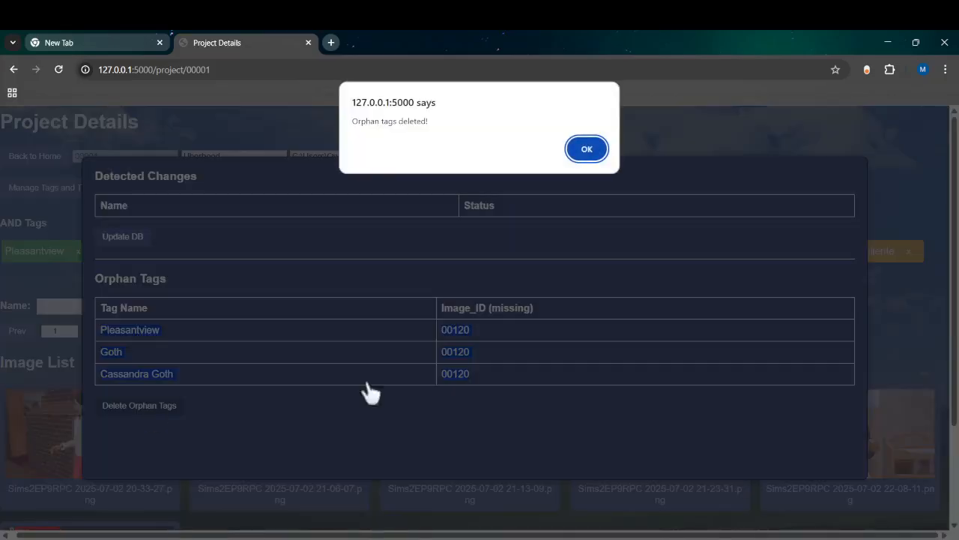
pyautogui.click(581, 150)
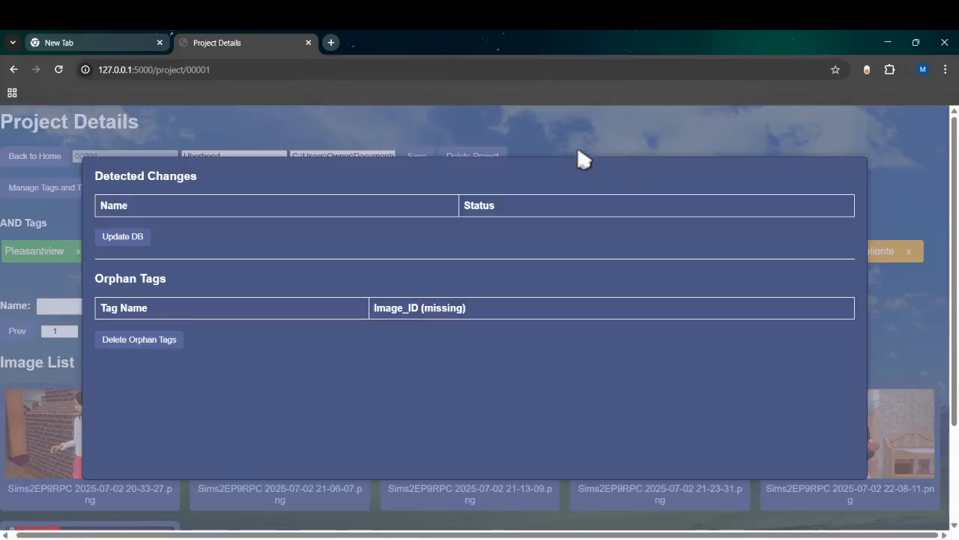
pyautogui.click(525, 133)
# Remove every tag from the AND, OR and EXCEPT filters of the Uberhood project.
pyautogui.click(78, 252)
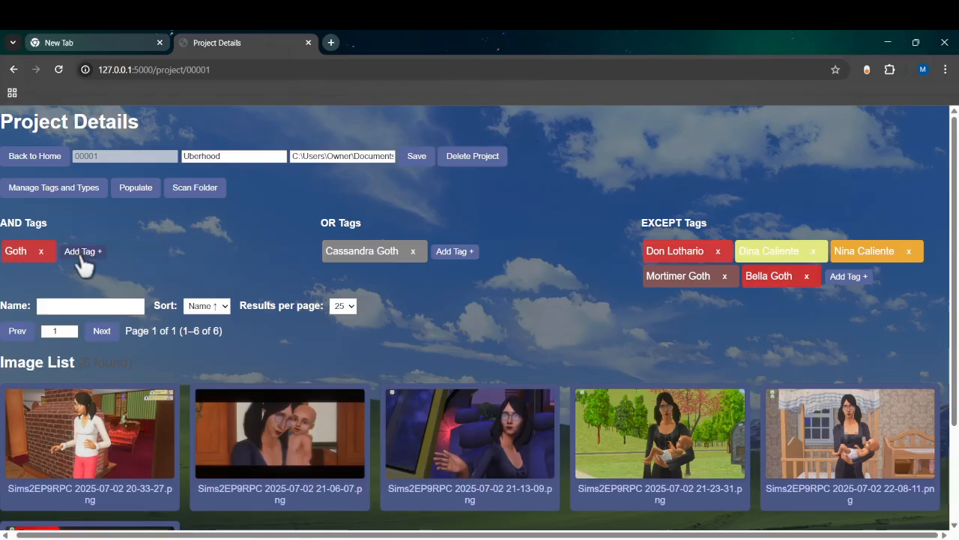
pyautogui.click(41, 252)
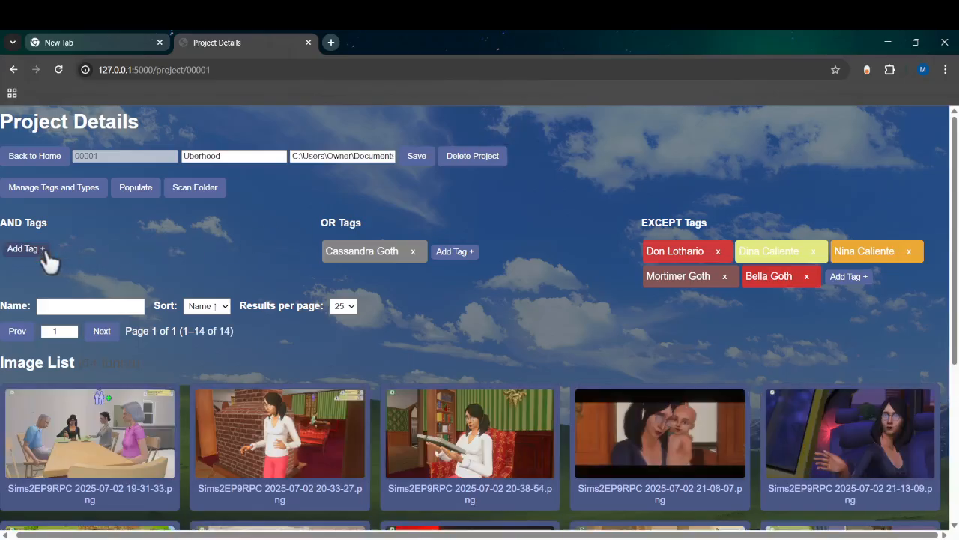
pyautogui.click(412, 252)
pyautogui.click(718, 251)
pyautogui.click(723, 251)
pyautogui.click(724, 251)
pyautogui.click(725, 251)
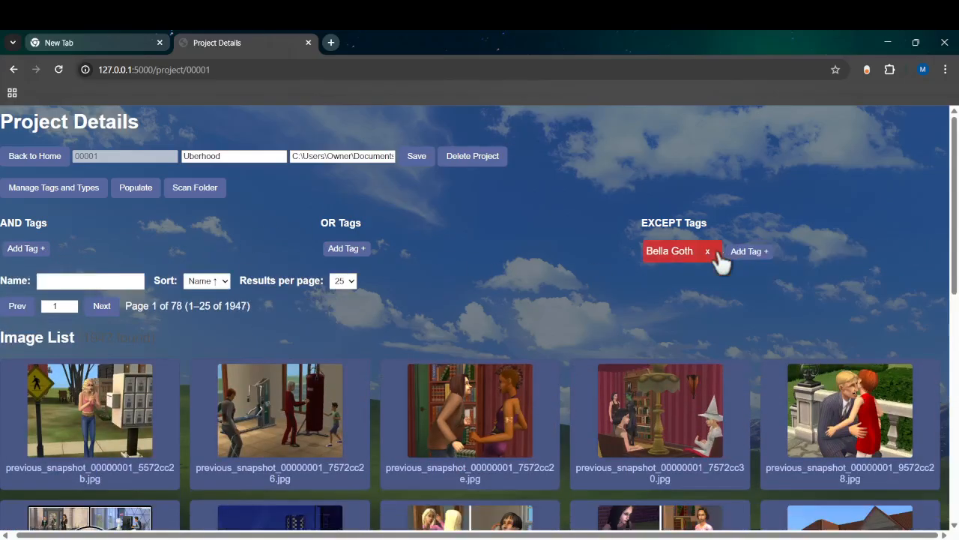
pyautogui.click(709, 251)
# Look over the unfiltered image list and advance through it to page 6.
pyautogui.scroll(-6, 326, 346)
pyautogui.scroll(6, 278, 350)
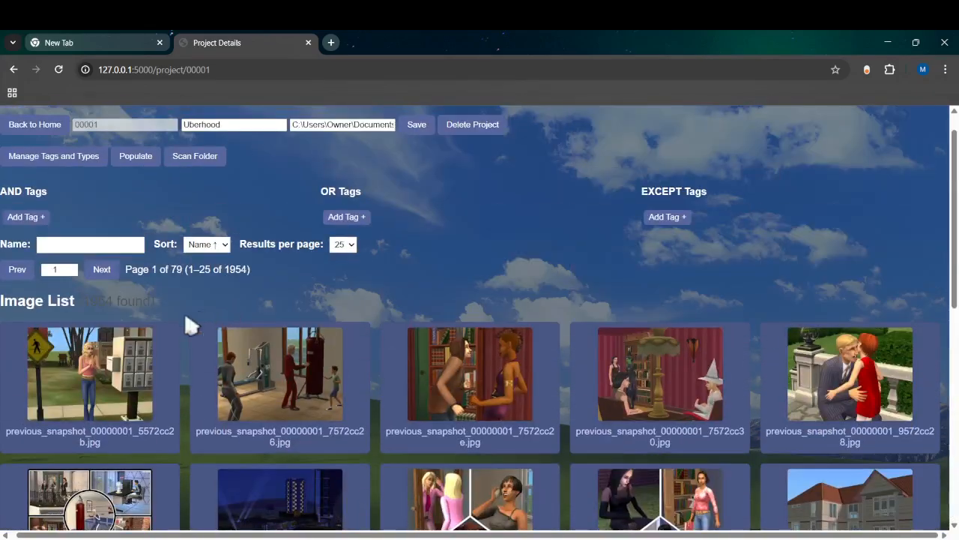
pyautogui.click(112, 275)
pyautogui.click(113, 274)
pyautogui.click(112, 274)
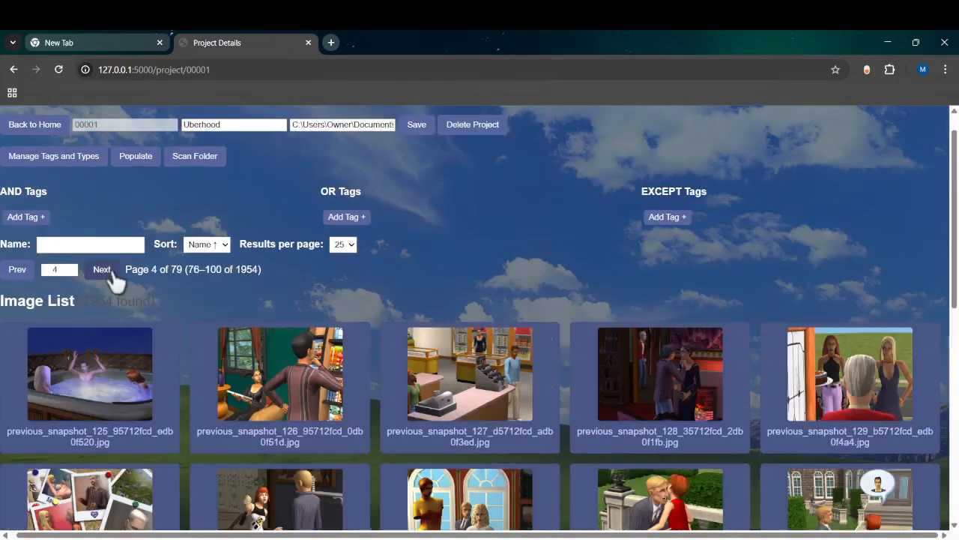
pyautogui.click(112, 274)
pyautogui.click(113, 274)
# Sort the image list by name in descending order and look through the page's images.
pyautogui.click(218, 275)
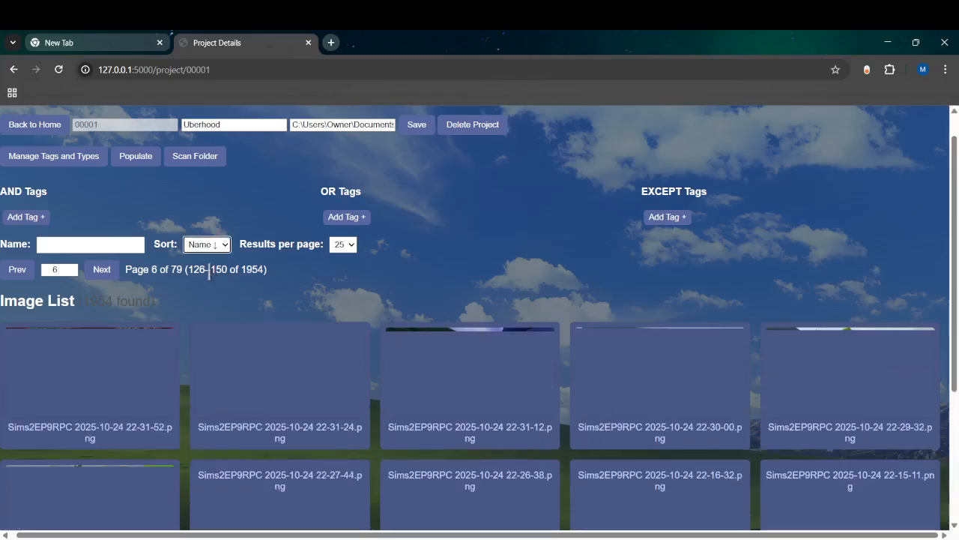
pyautogui.scroll(-6, 193, 306)
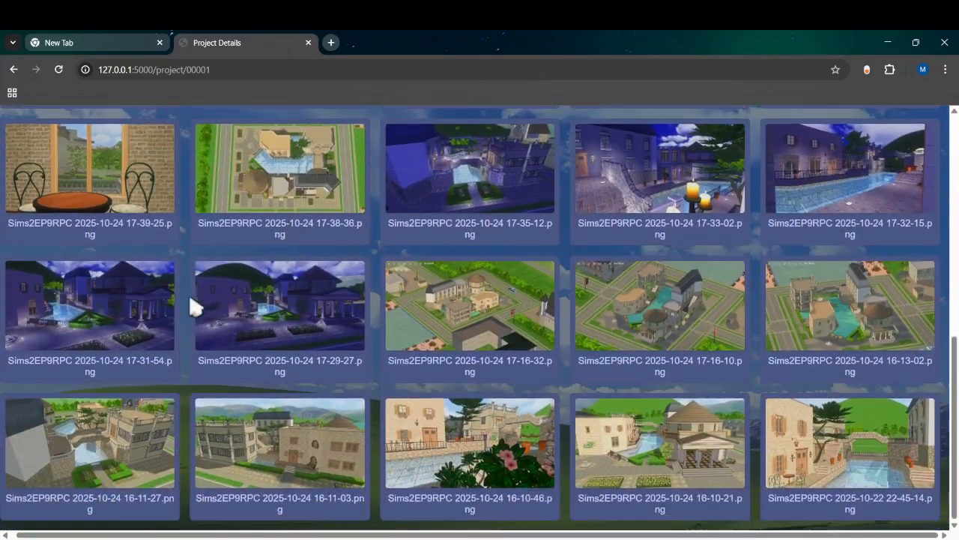
pyautogui.scroll(7, 195, 311)
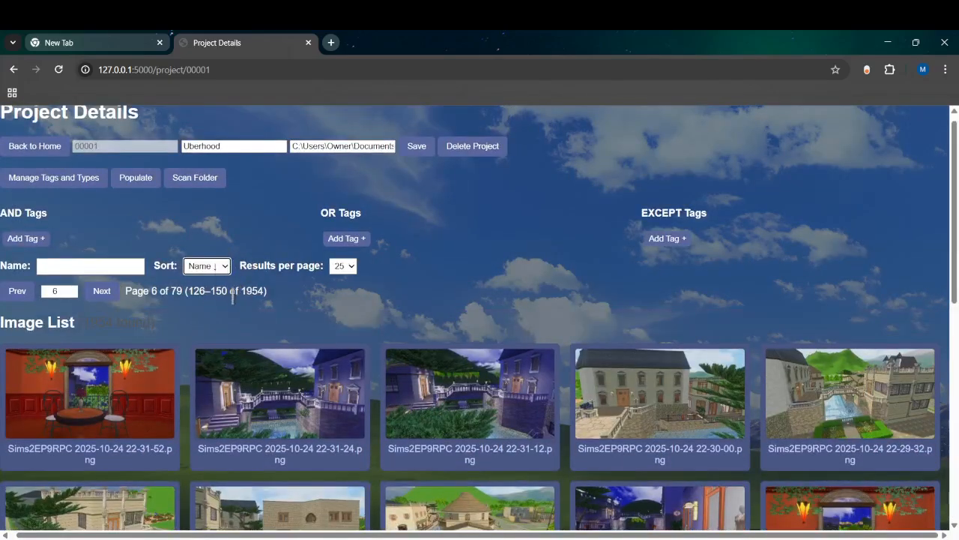
pyautogui.scroll(-6, 270, 281)
pyautogui.scroll(5, 304, 317)
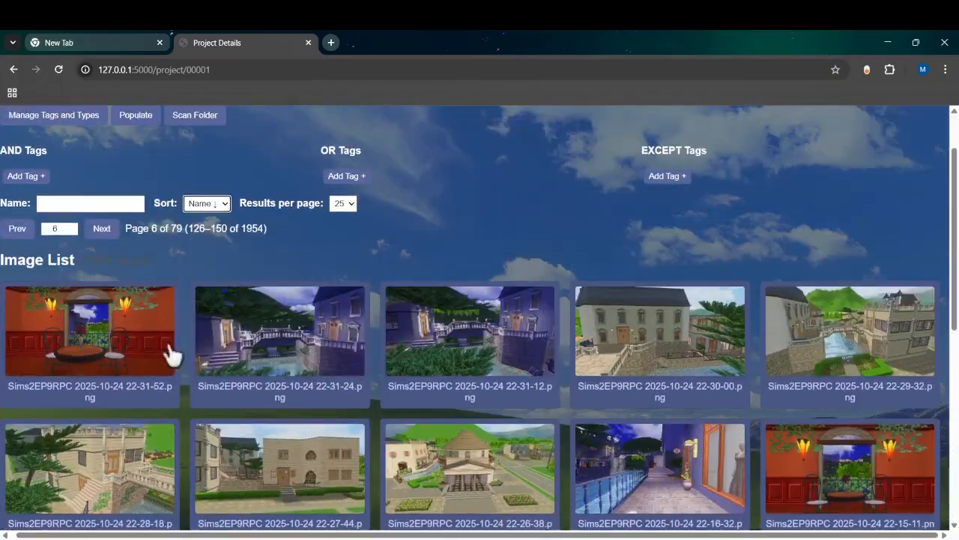
# Set the image list to 50 results per page and look through the first page.
pyautogui.click(341, 209)
pyautogui.click(343, 242)
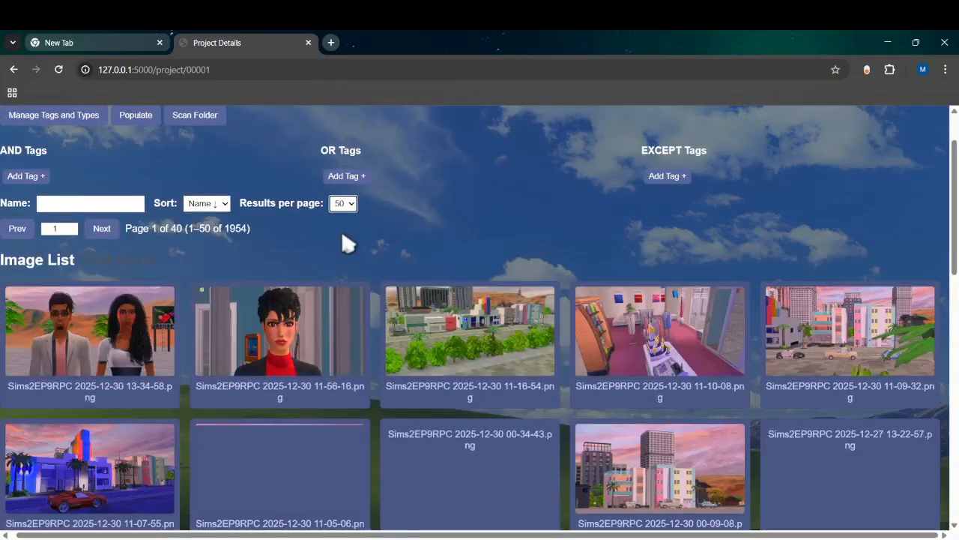
pyautogui.scroll(-15, 320, 239)
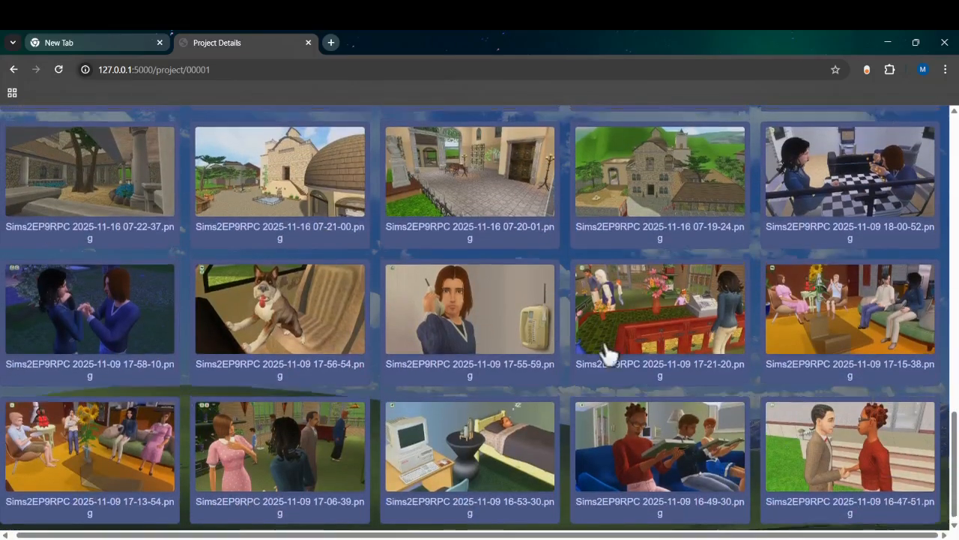
pyautogui.scroll(15, 440, 445)
pyautogui.scroll(-1, 506, 330)
pyautogui.scroll(3, 506, 329)
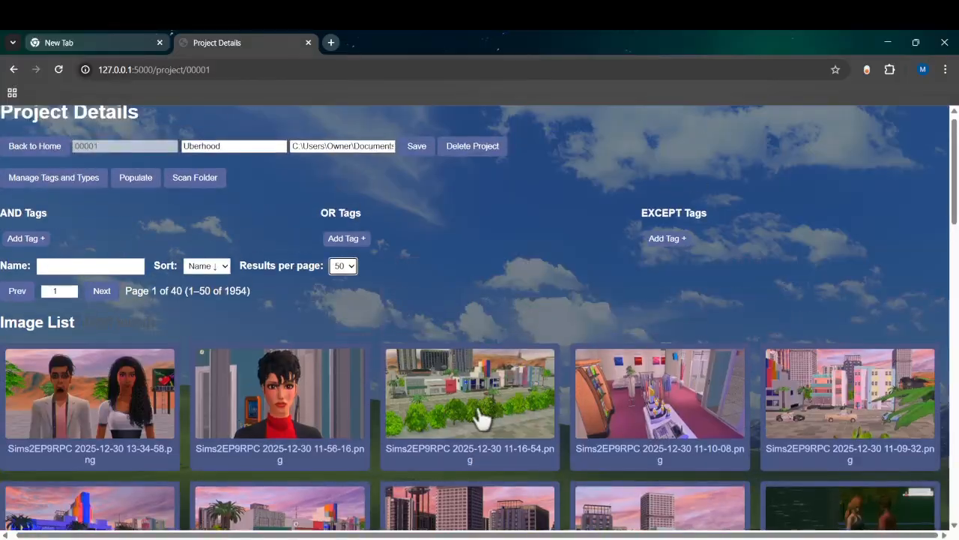
pyautogui.click(480, 414)
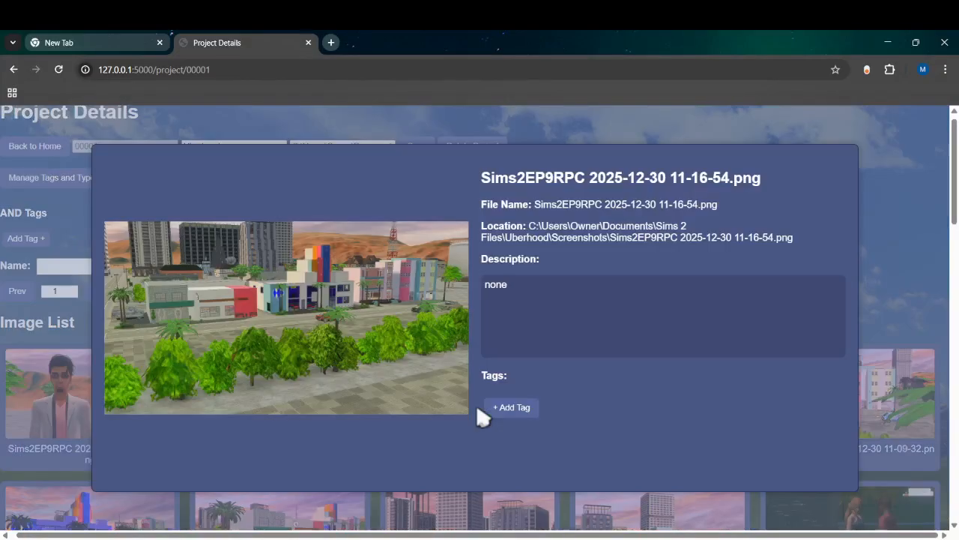
pyautogui.press('Right')
pyautogui.press('Right')
pyautogui.press('Right')
pyautogui.press('Right')
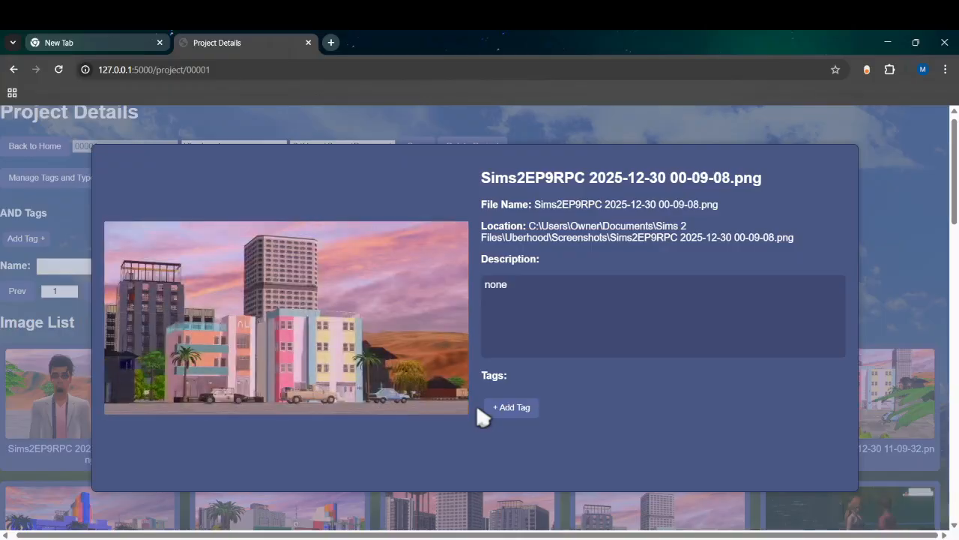
pyautogui.press('Left')
pyautogui.press('Left')
pyautogui.press('Left')
pyautogui.press('Left')
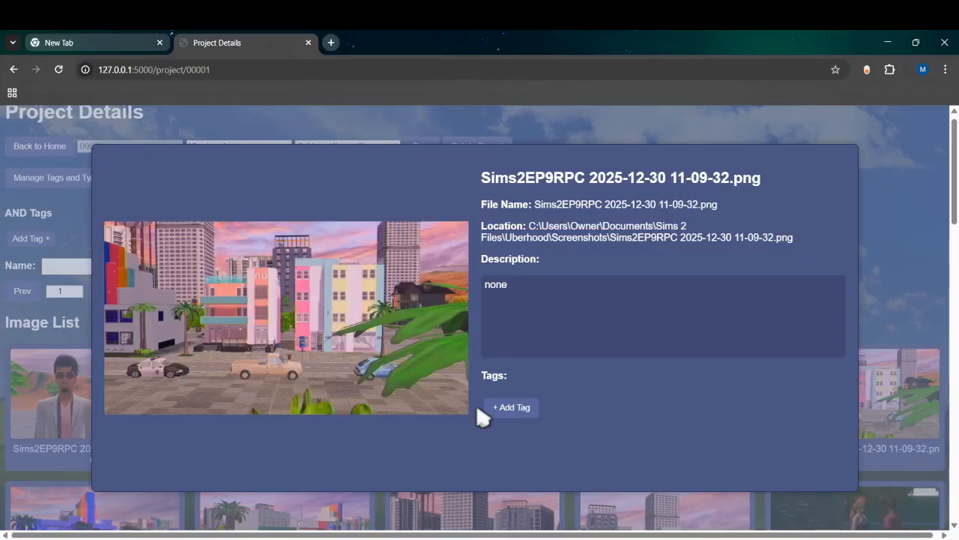
pyautogui.press('Left')
pyautogui.press('Right')
pyautogui.press('Right')
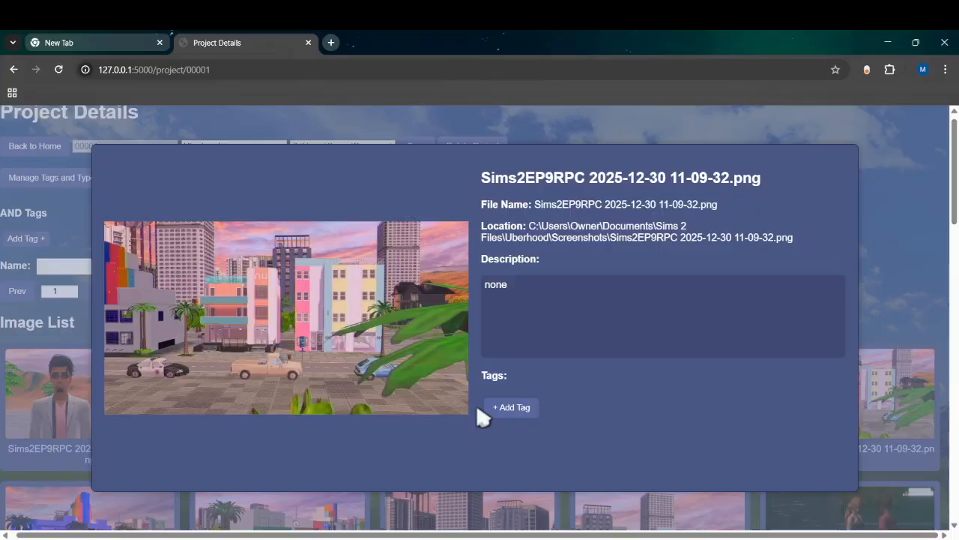
pyautogui.press('Right')
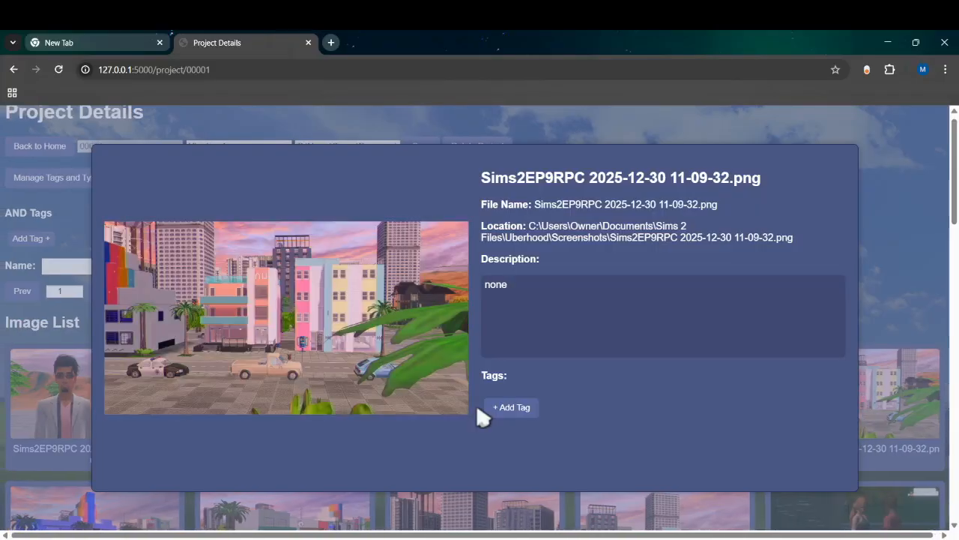
pyautogui.press('Right')
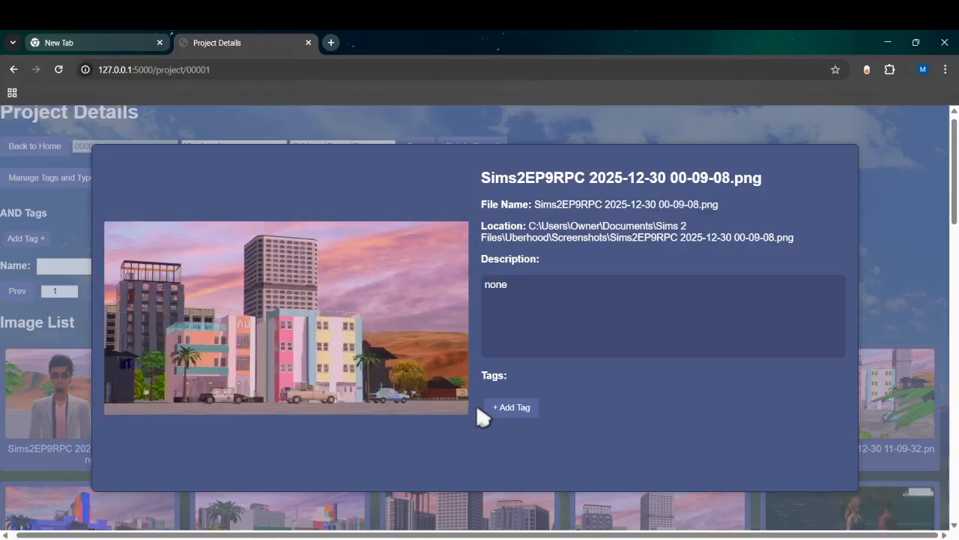
pyautogui.press('Right')
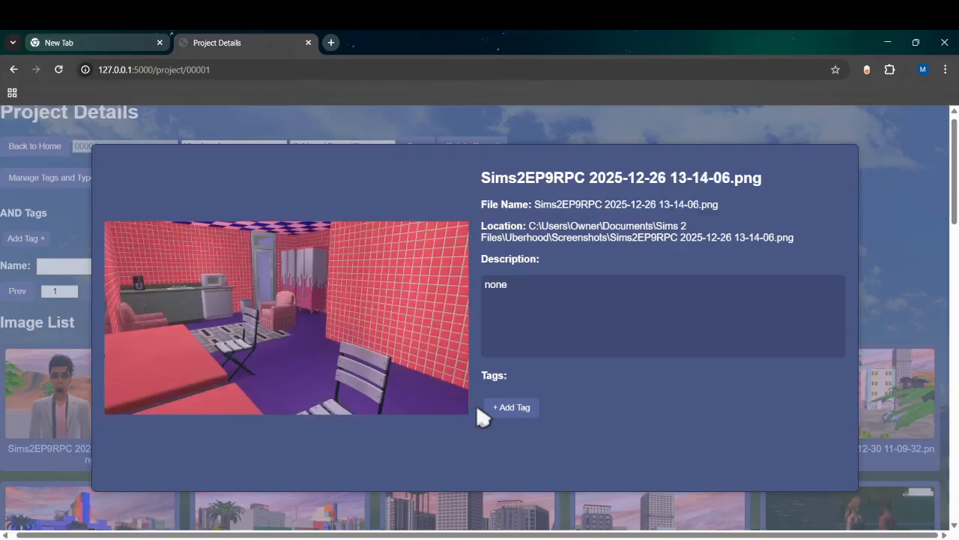
pyautogui.press('Right')
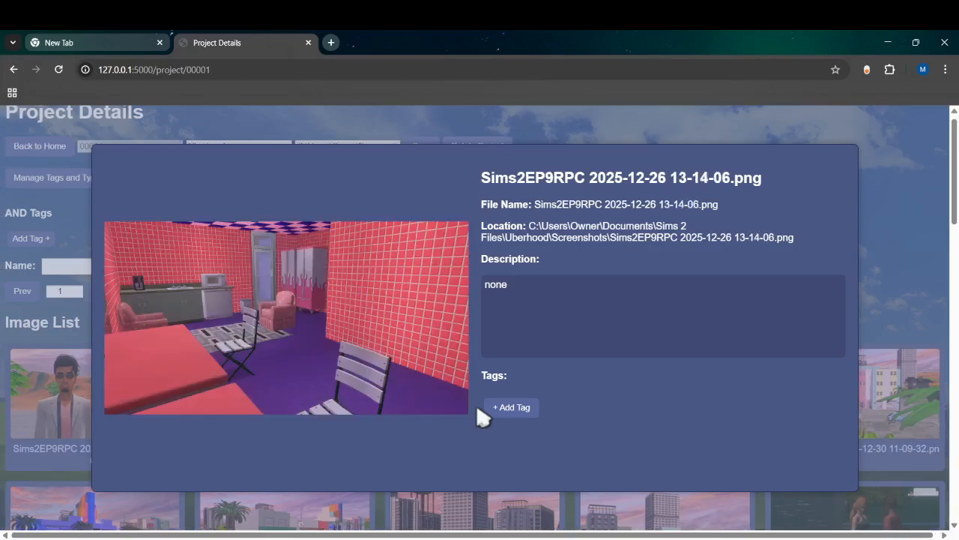
pyautogui.press('Right')
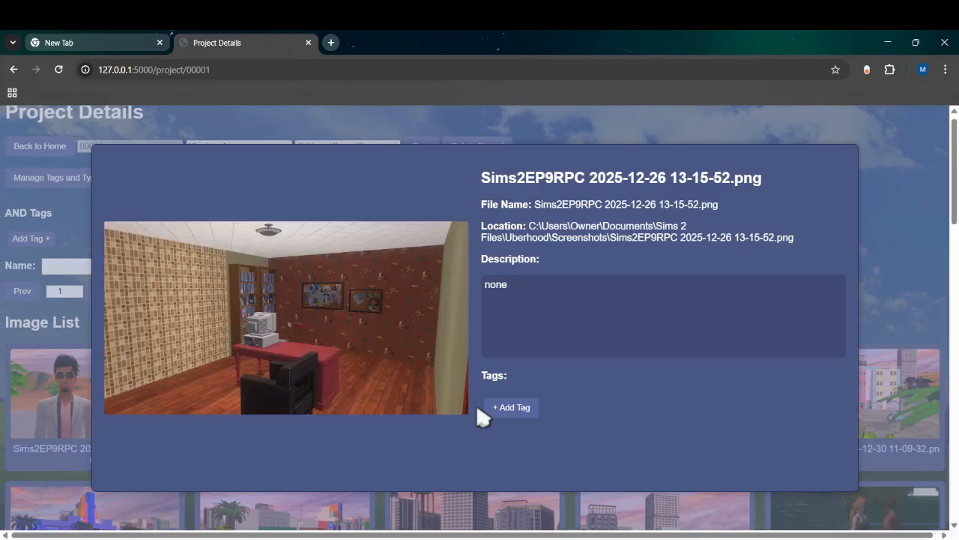
pyautogui.press('Right')
pyautogui.press('Right')
pyautogui.press('Right')
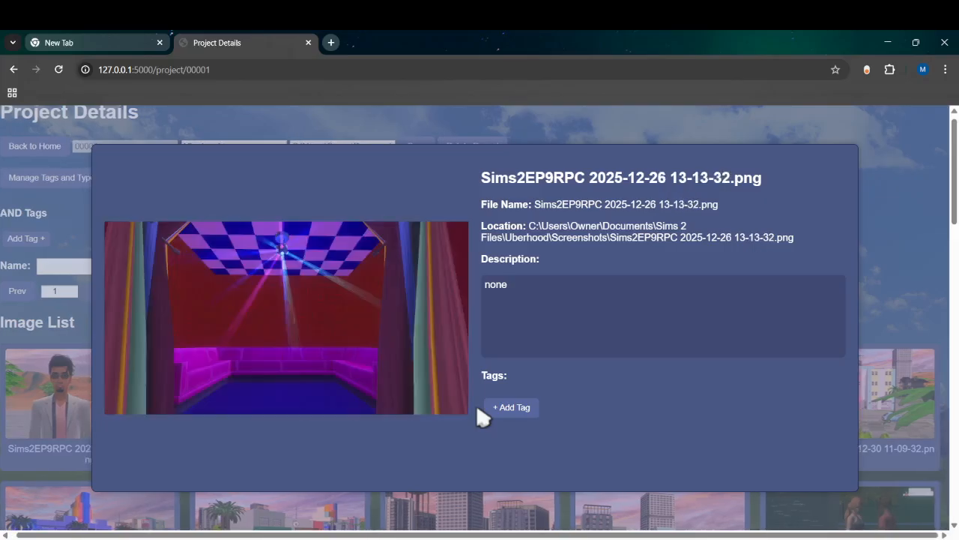
pyautogui.press('Right')
pyautogui.press('Left')
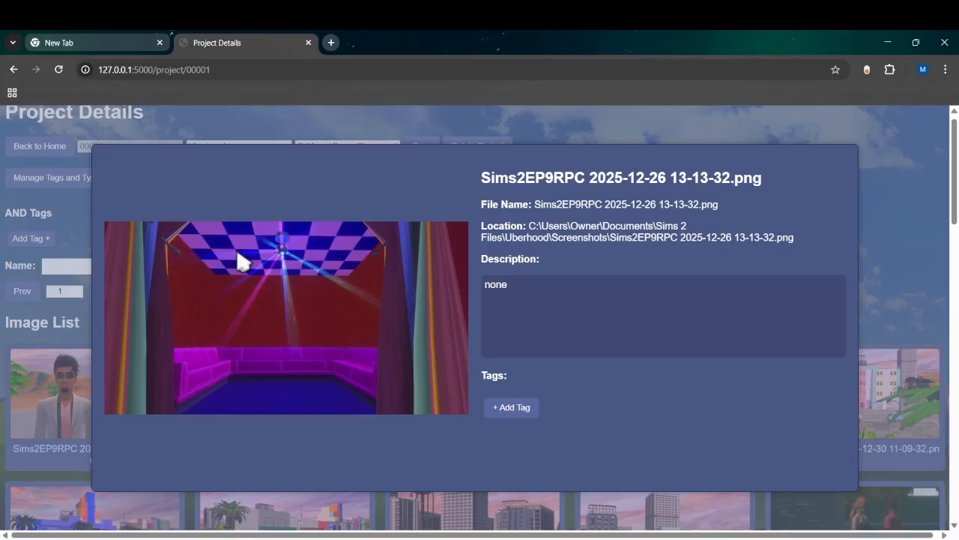
pyautogui.press('Right')
pyautogui.press('Right')
pyautogui.press('Right')
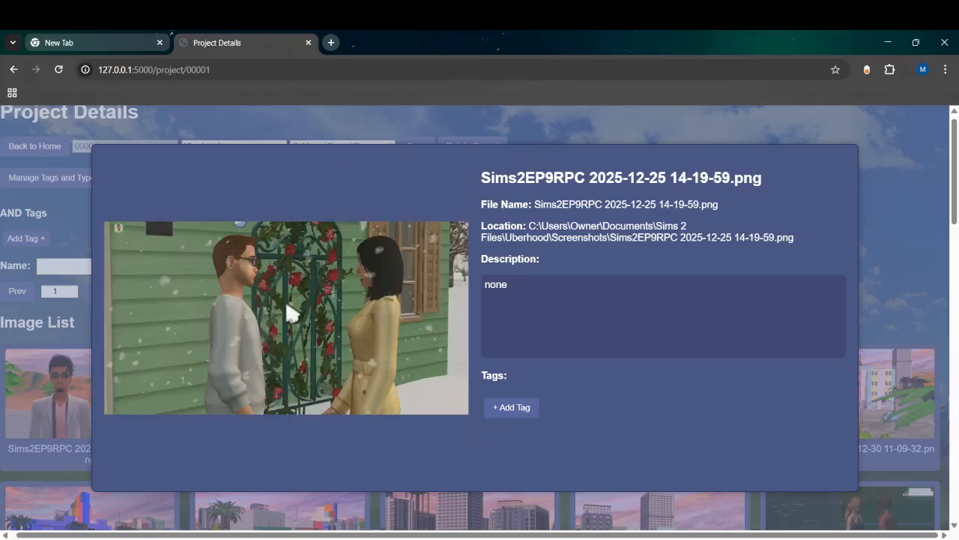
pyautogui.press('Right')
pyautogui.press('Left')
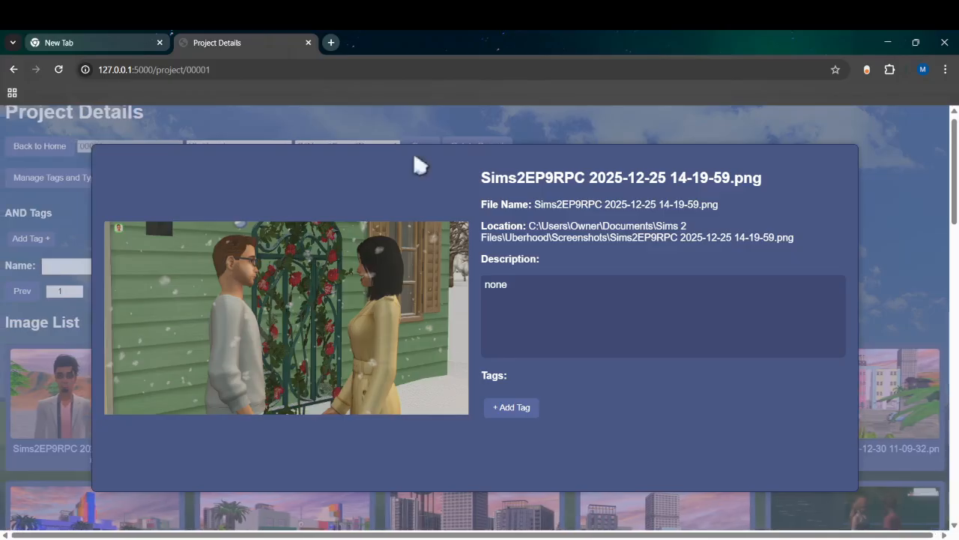
pyautogui.press('Right')
pyautogui.press('Right')
pyautogui.press('Right')
pyautogui.press('Right')
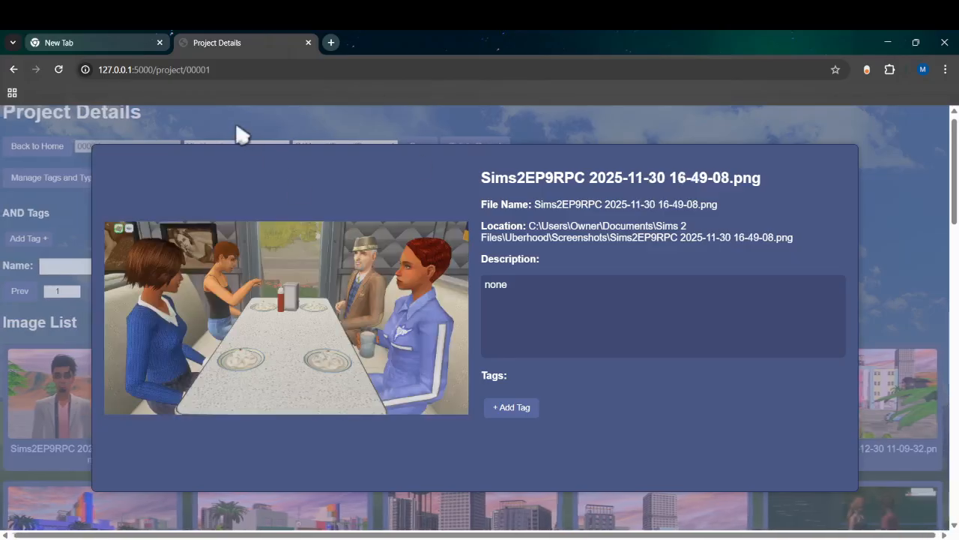
pyautogui.press('Right')
pyautogui.press('Right')
pyautogui.press('Right')
pyautogui.press('Right')
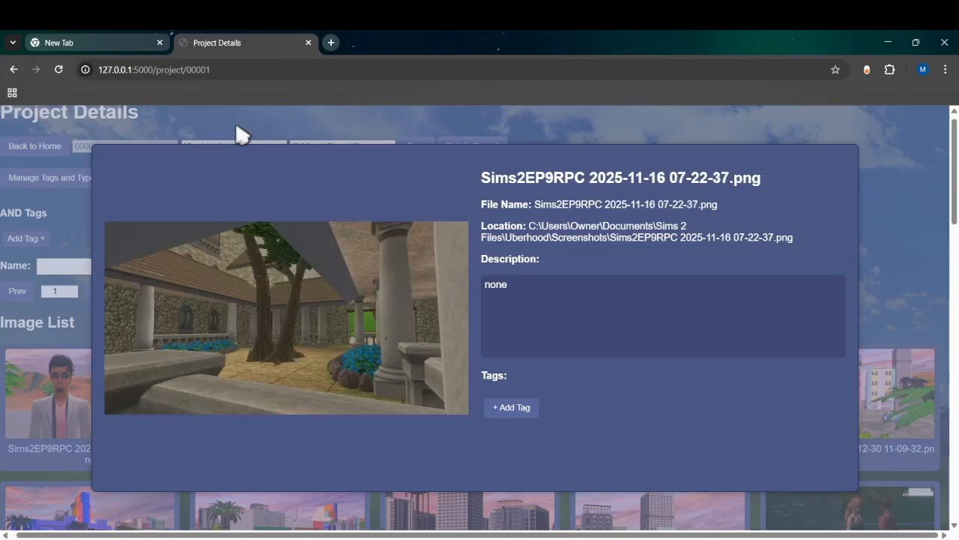
pyautogui.press('Right')
pyautogui.press('Right')
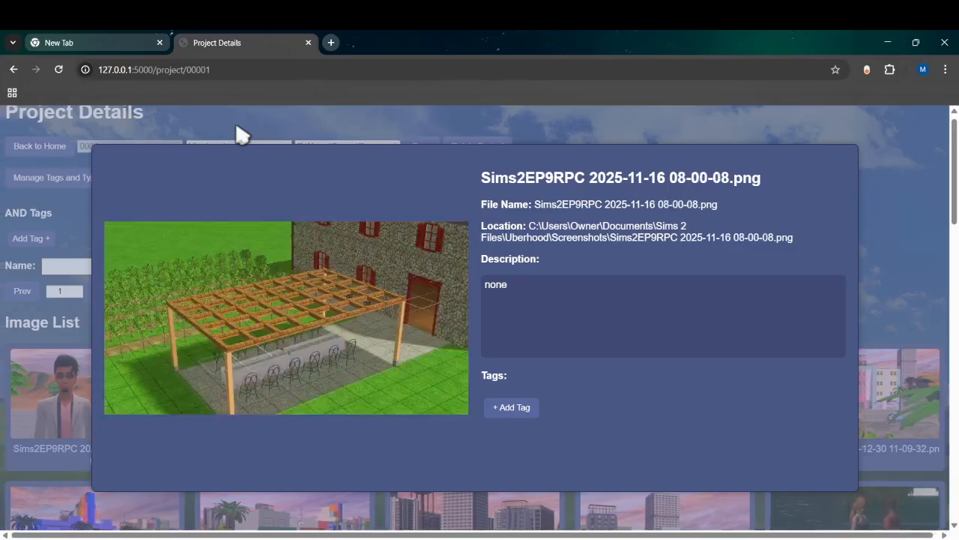
pyautogui.press('Left')
pyautogui.press('Right')
pyautogui.press('Left')
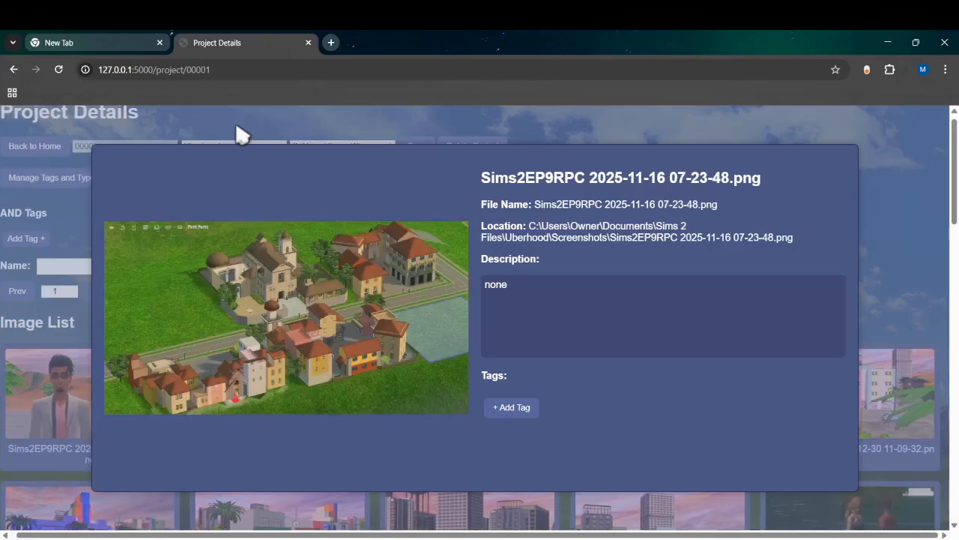
pyautogui.press('Left')
pyautogui.press('Left')
pyautogui.press('Left')
pyautogui.press('Left')
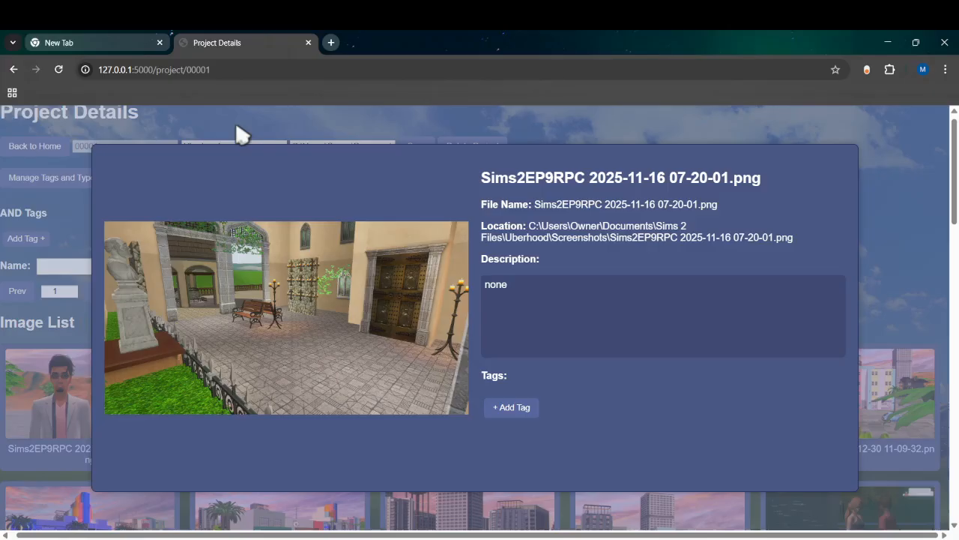
pyautogui.press('Left')
pyautogui.press('Left')
pyautogui.press('Left')
pyautogui.press('Left')
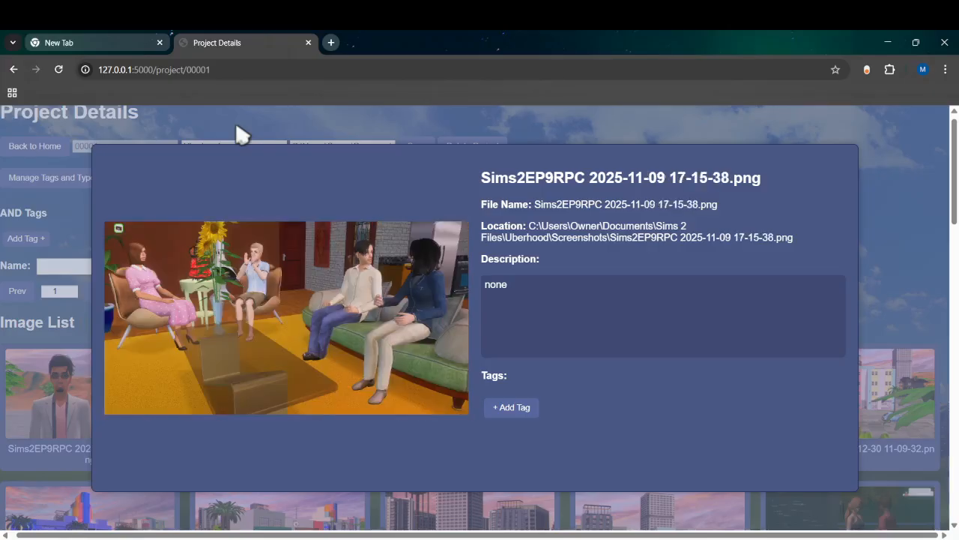
pyautogui.press('Left')
pyautogui.press('Left')
pyautogui.press('Left')
pyautogui.press('Left')
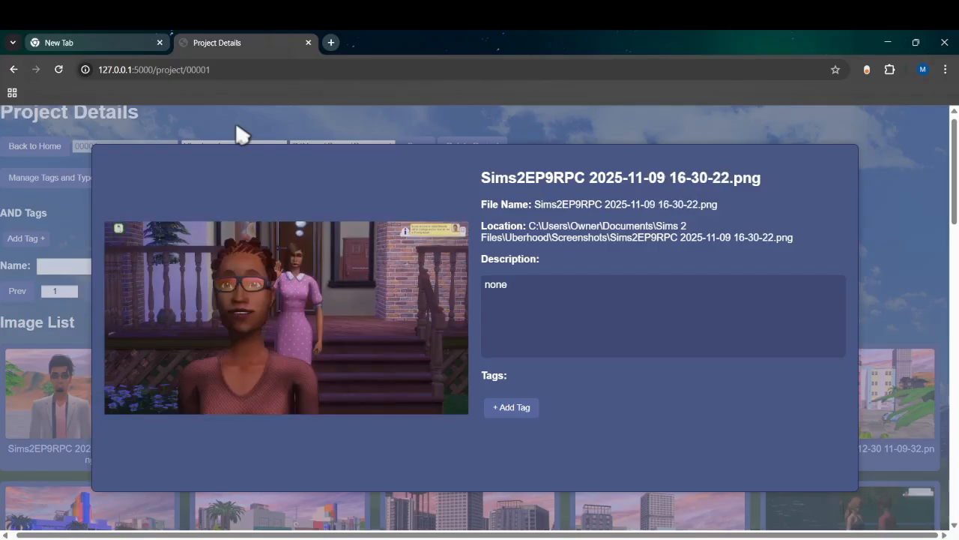
pyautogui.press('Left')
pyautogui.press('Left')
pyautogui.press('Left')
pyautogui.press('Left')
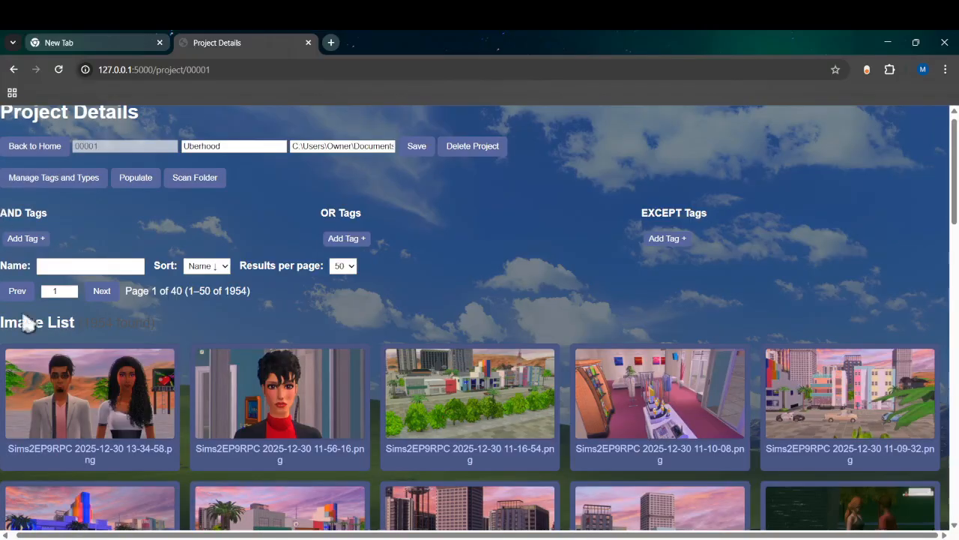
pyautogui.click(9, 225)
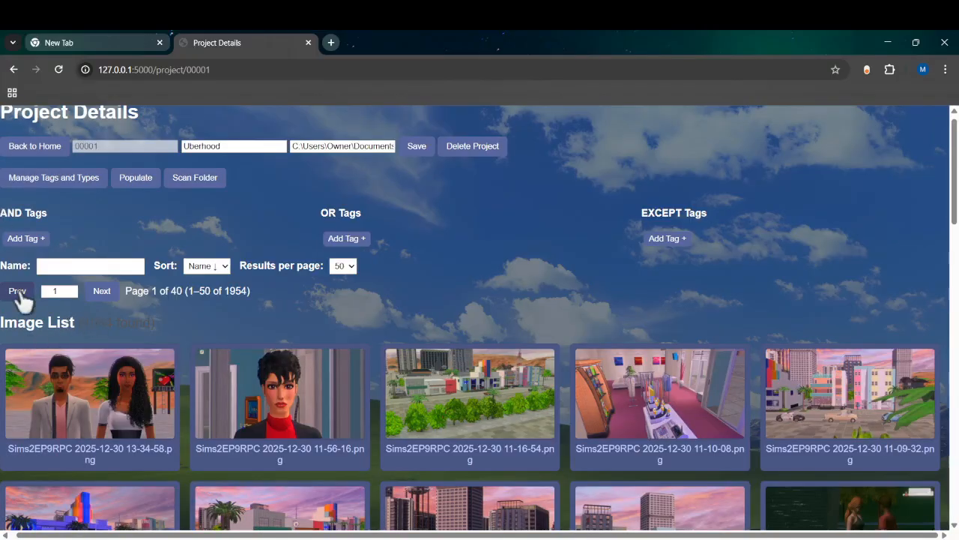
# Go to page 3 of the image list and look through its thumbnails.
pyautogui.doubleClick(101, 291)
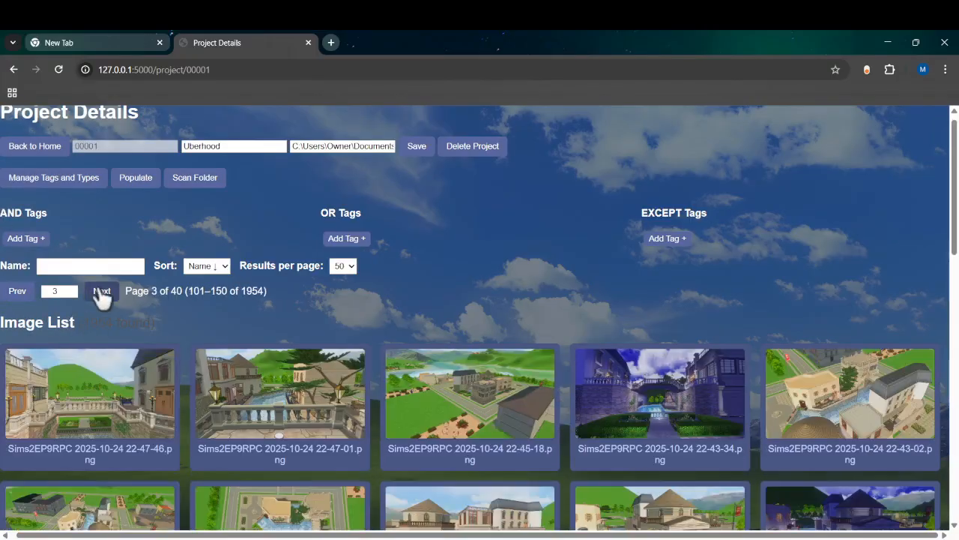
pyautogui.scroll(-2, 102, 297)
pyautogui.scroll(2, 99, 296)
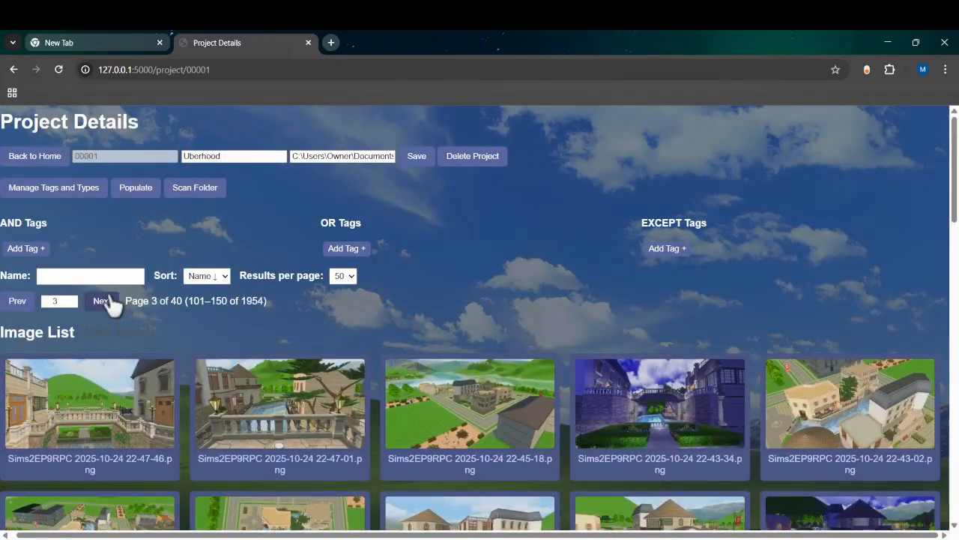
pyautogui.scroll(-6, 119, 323)
pyautogui.scroll(-5, 135, 345)
pyautogui.scroll(9, 132, 337)
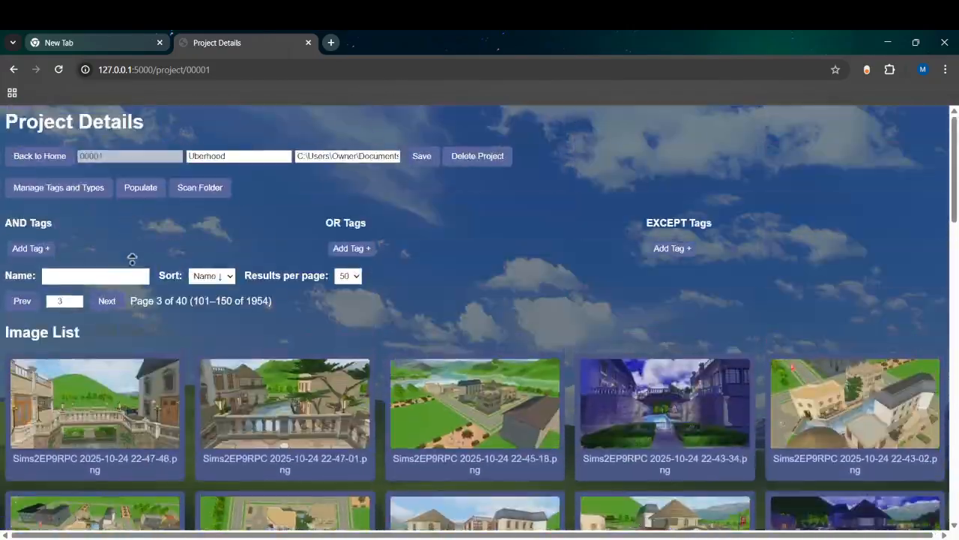
pyautogui.scroll(-1, 129, 412)
pyautogui.click(100, 315)
pyautogui.press('Right')
pyautogui.press('Right')
pyautogui.press('Right')
pyautogui.press('Right')
pyautogui.press('Right')
pyautogui.press('Right')
pyautogui.press('Right')
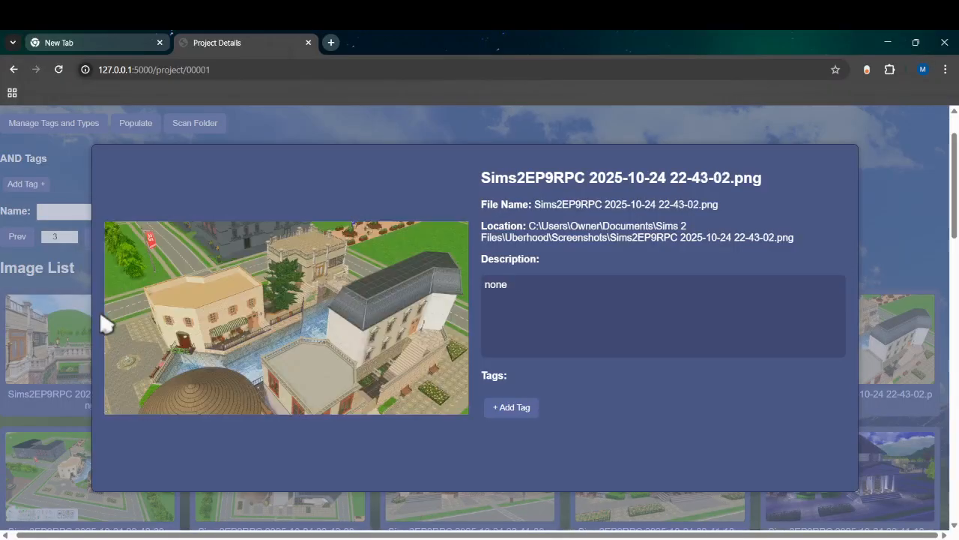
pyautogui.press('Right')
pyautogui.press('Right')
pyautogui.press('Right')
pyautogui.press('Right')
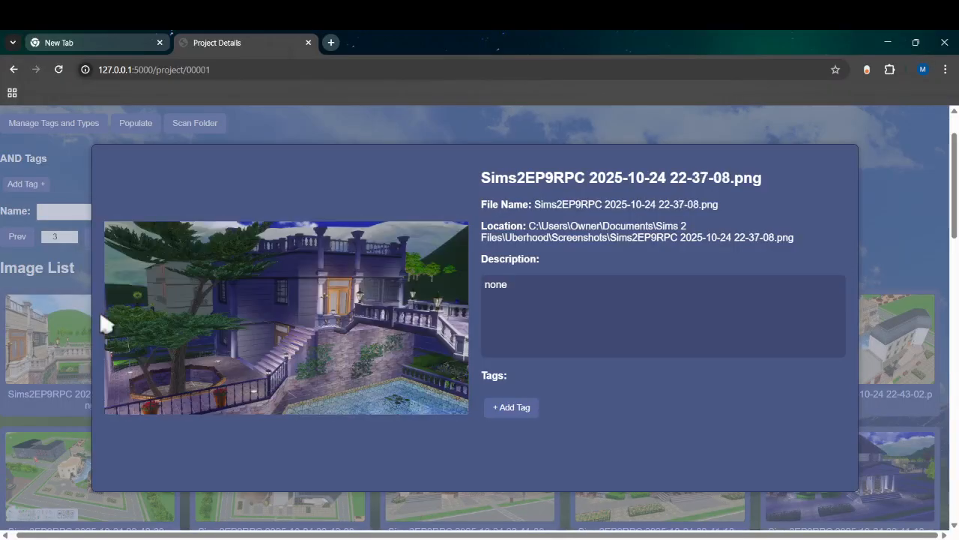
pyautogui.press('Right')
pyautogui.press('Right')
pyautogui.press('Right')
pyautogui.press('Right')
pyautogui.press('Right')
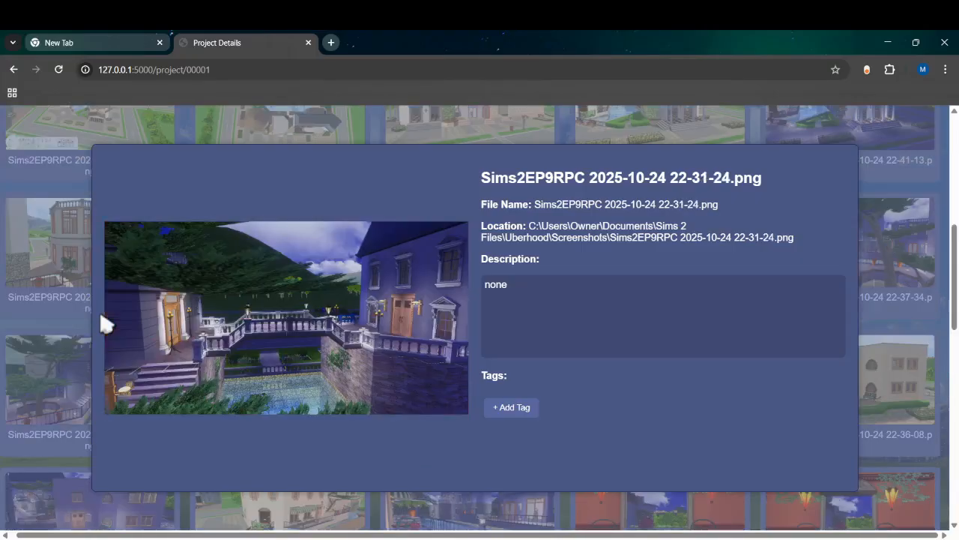
pyautogui.press('Right')
pyautogui.press('Right')
pyautogui.press('Right')
pyautogui.press('Right')
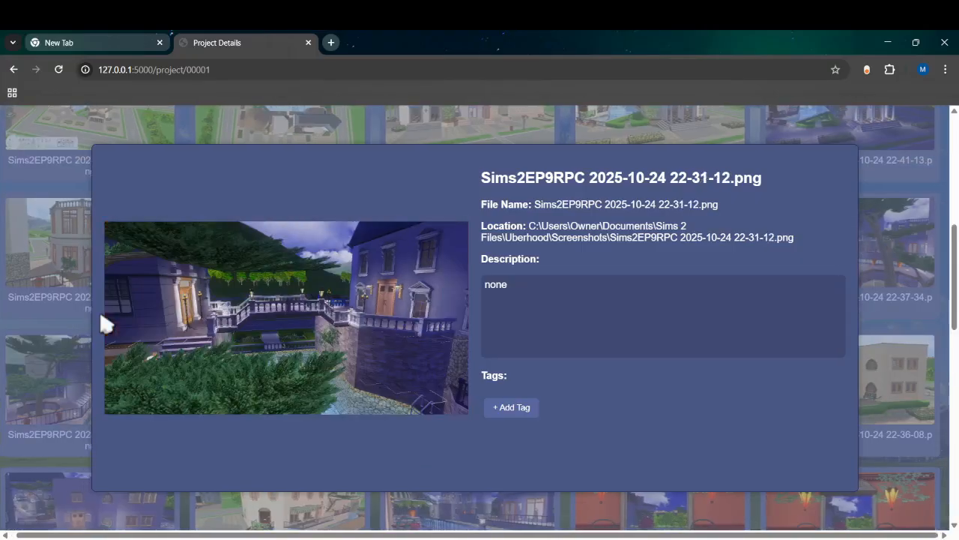
pyautogui.press('Right')
pyautogui.press('Right')
pyautogui.press('Right')
pyautogui.press('Right')
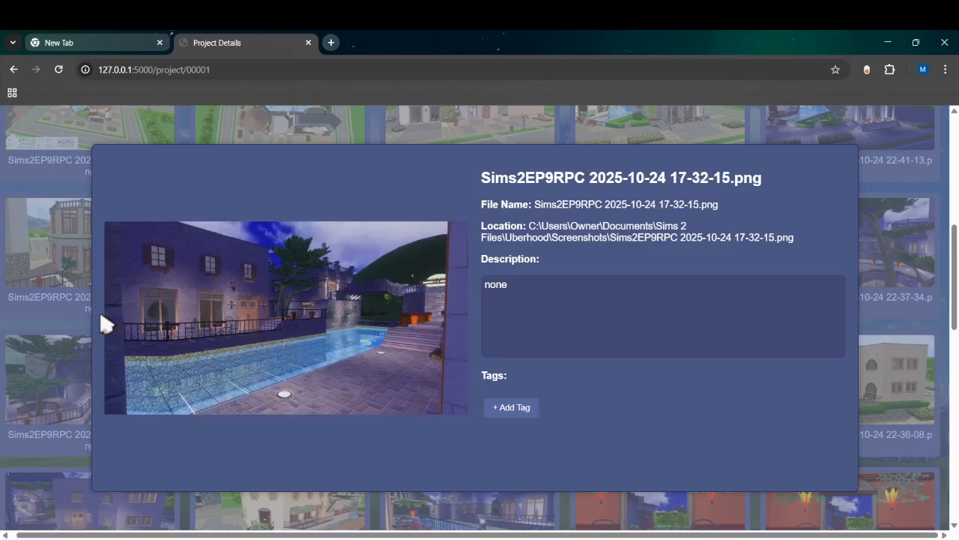
pyautogui.press('Right')
pyautogui.press('Right')
pyautogui.press('Right')
pyautogui.press('Right')
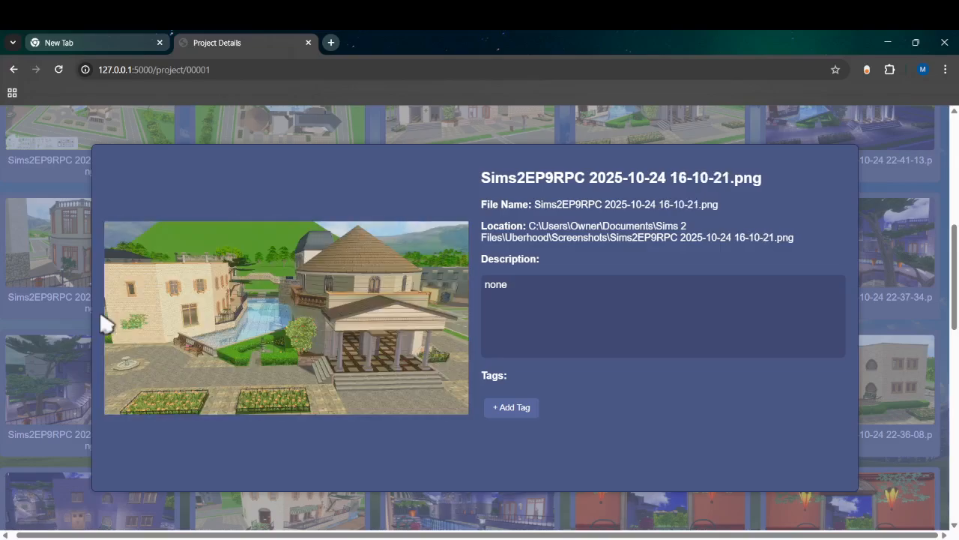
pyautogui.press('Right')
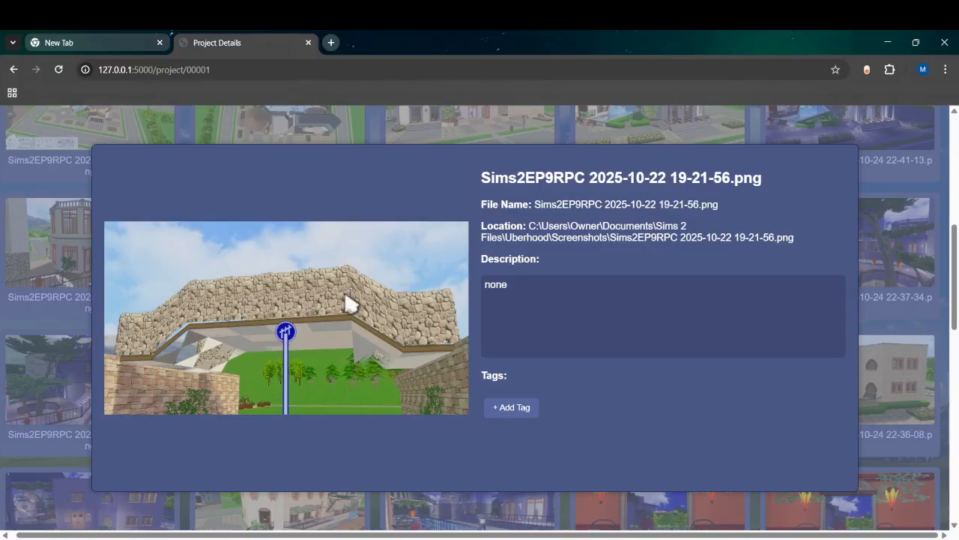
pyautogui.press('Right')
pyautogui.press('Right')
pyautogui.press('Left')
pyautogui.press('Left')
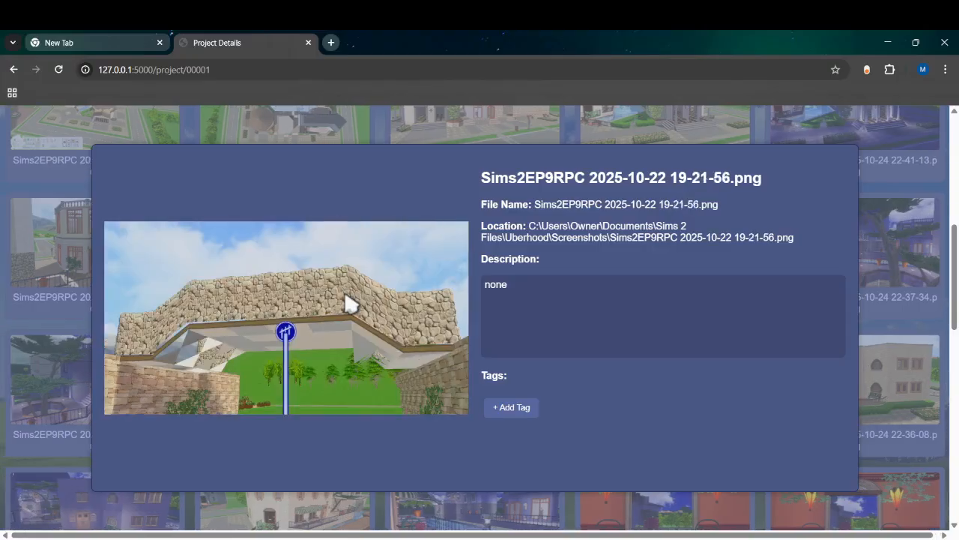
pyautogui.press('Right')
pyautogui.press('Right')
pyautogui.press('Left')
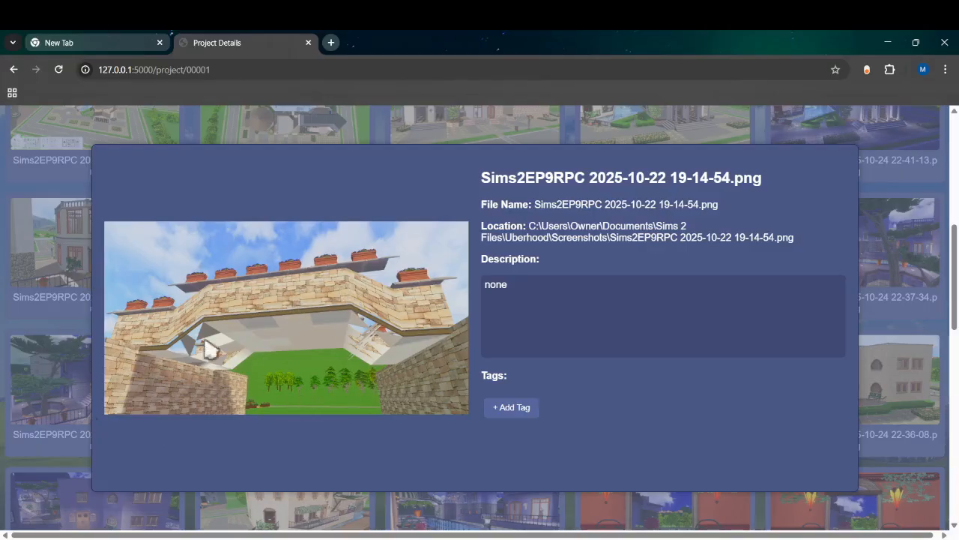
pyautogui.press('Left')
pyautogui.press('Left')
pyautogui.press('Left')
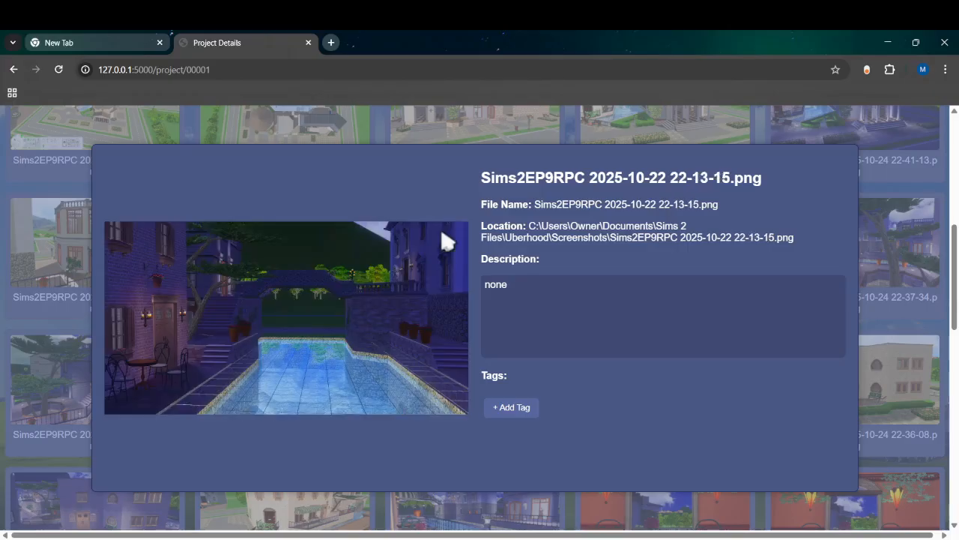
pyautogui.press('Right')
pyautogui.press('Right')
pyautogui.press('Right')
pyautogui.press('Right')
pyautogui.press('Right')
pyautogui.press('Right')
pyautogui.press('Right')
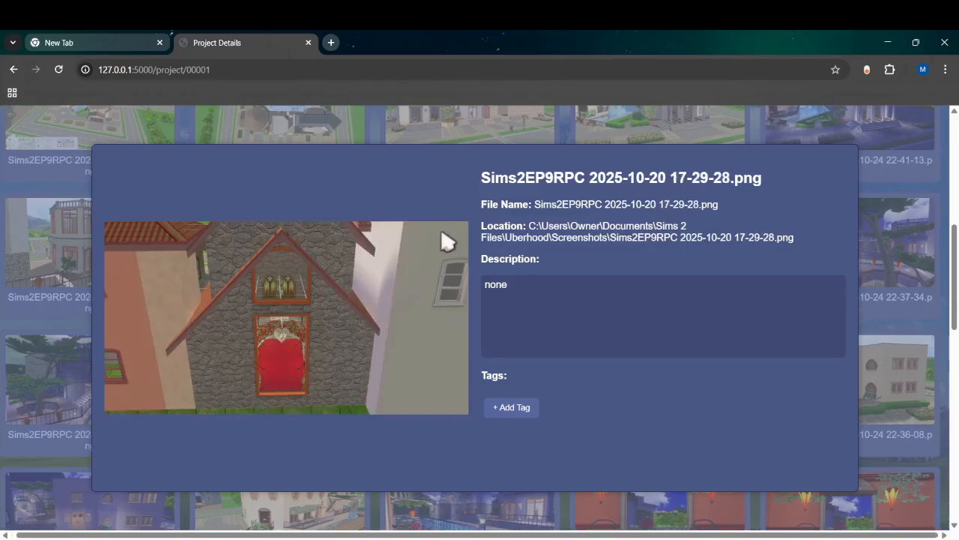
pyautogui.press('Left')
pyautogui.press('Right')
pyautogui.press('Right')
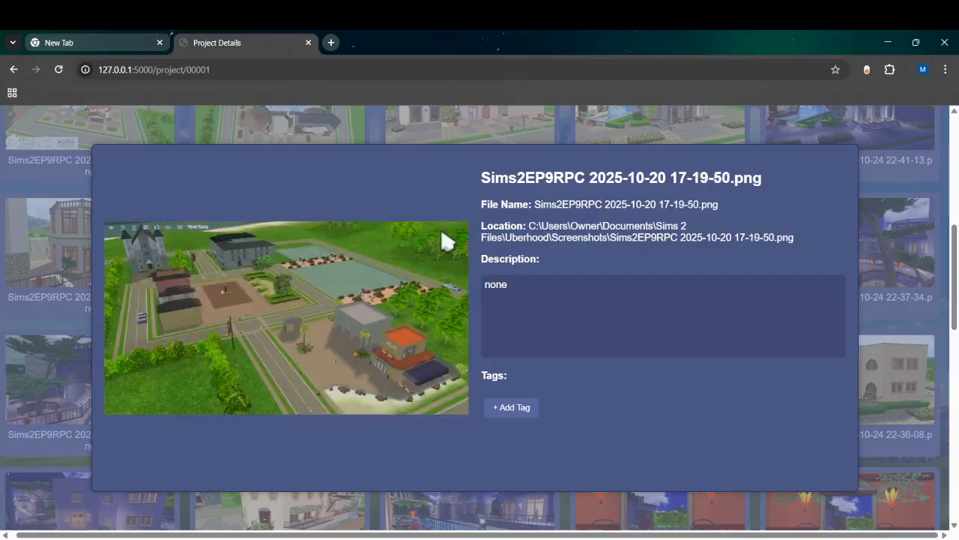
pyautogui.press('Right')
pyautogui.press('Right')
pyautogui.press('Right')
pyautogui.press('Right')
pyautogui.press('Right')
pyautogui.press('Right')
pyautogui.press('Right')
pyautogui.press('Right')
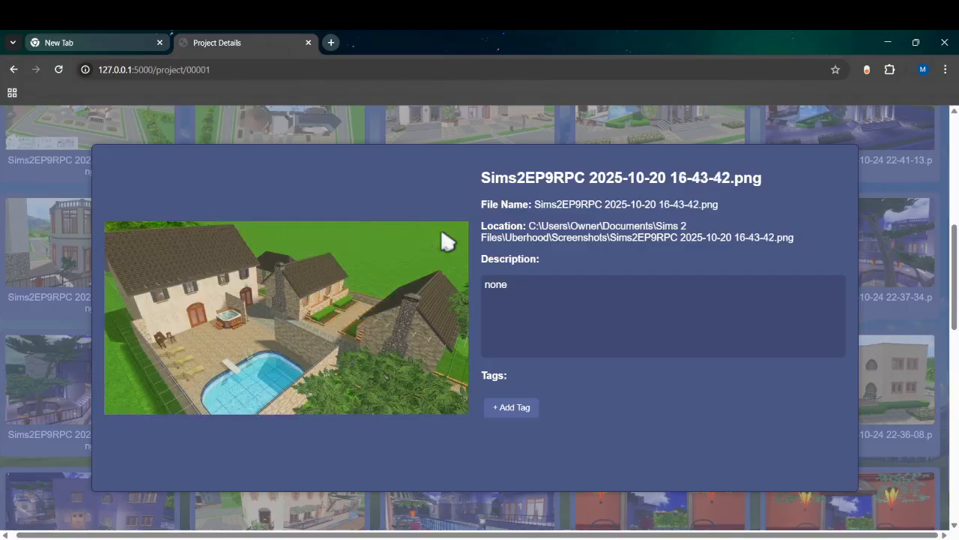
pyautogui.press('Right')
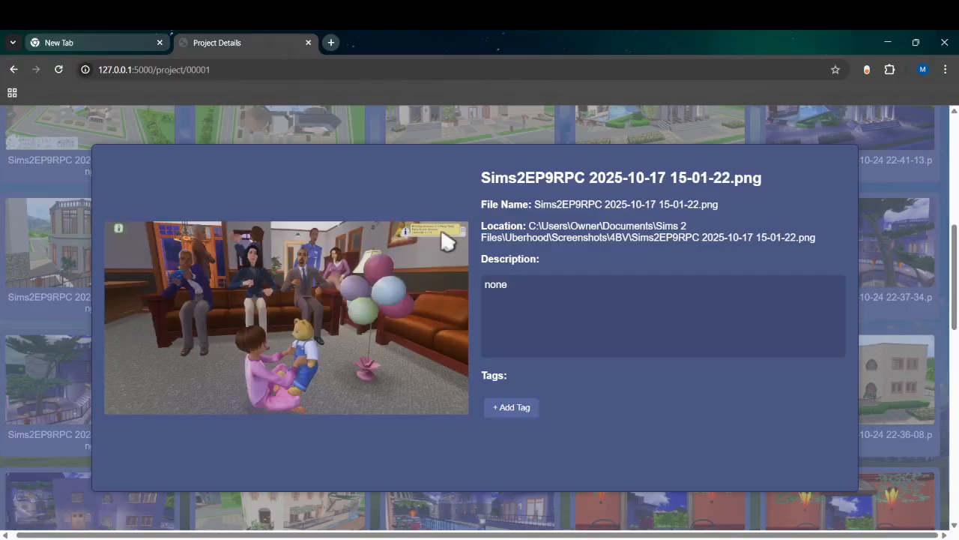
pyautogui.click(6, 326)
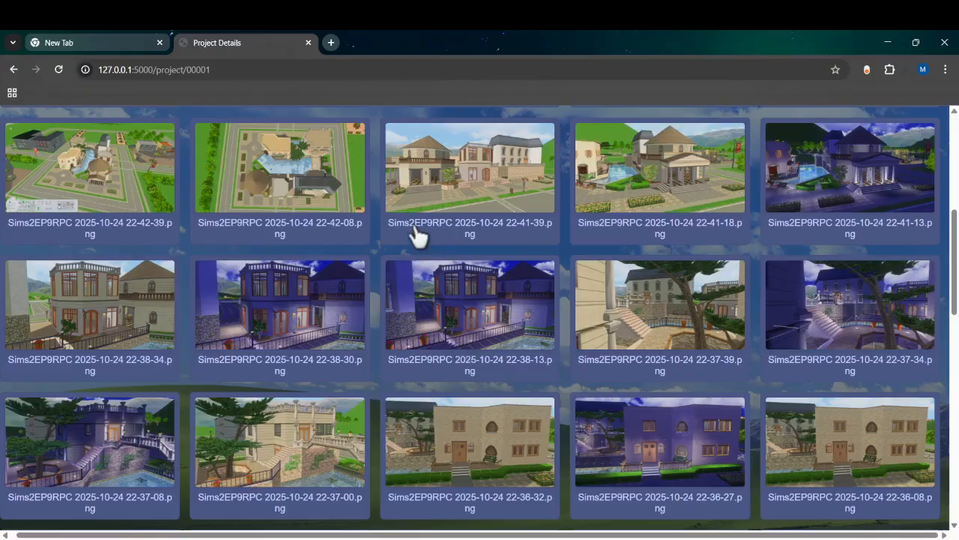
# Return from page 3 to the first page of the image list.
pyautogui.scroll(5, 417, 235)
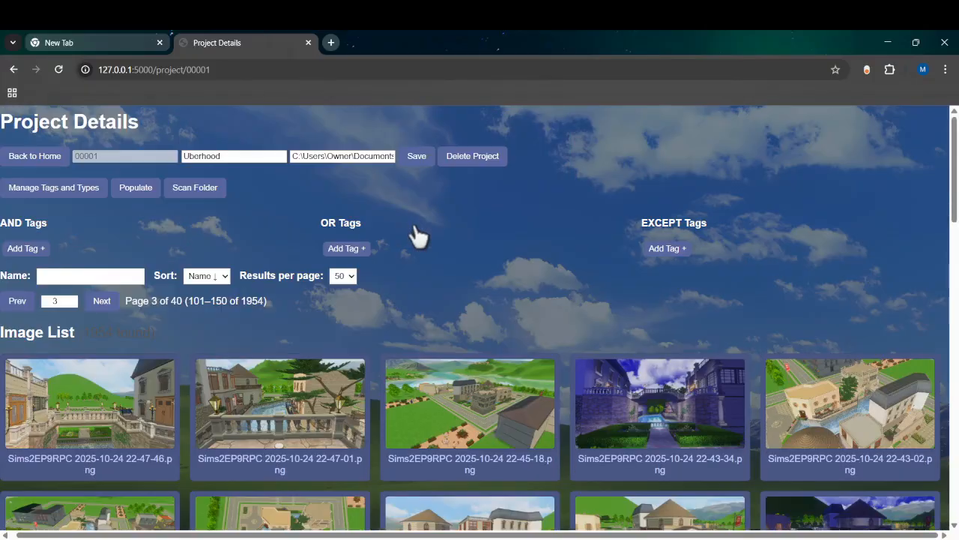
pyautogui.click(18, 302)
pyautogui.click(18, 302)
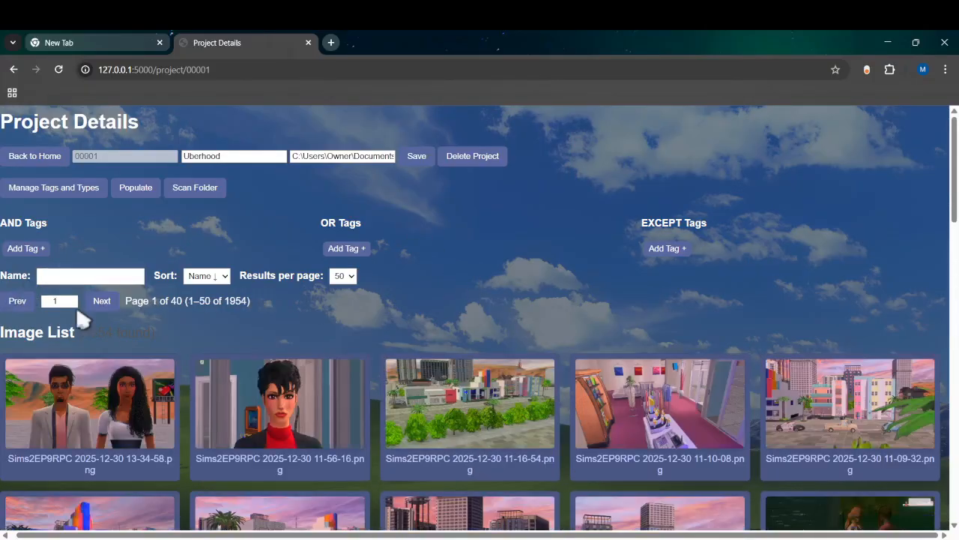
# Revisit page 3 of the image list, look through its thumbnails, and return to page 1.
pyautogui.click(109, 302)
pyautogui.click(109, 301)
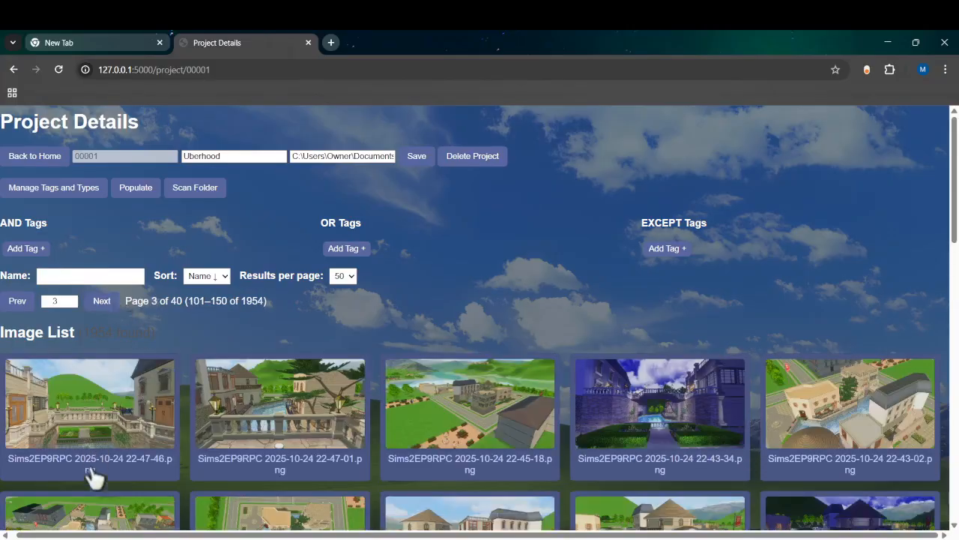
pyautogui.scroll(-14, 135, 482)
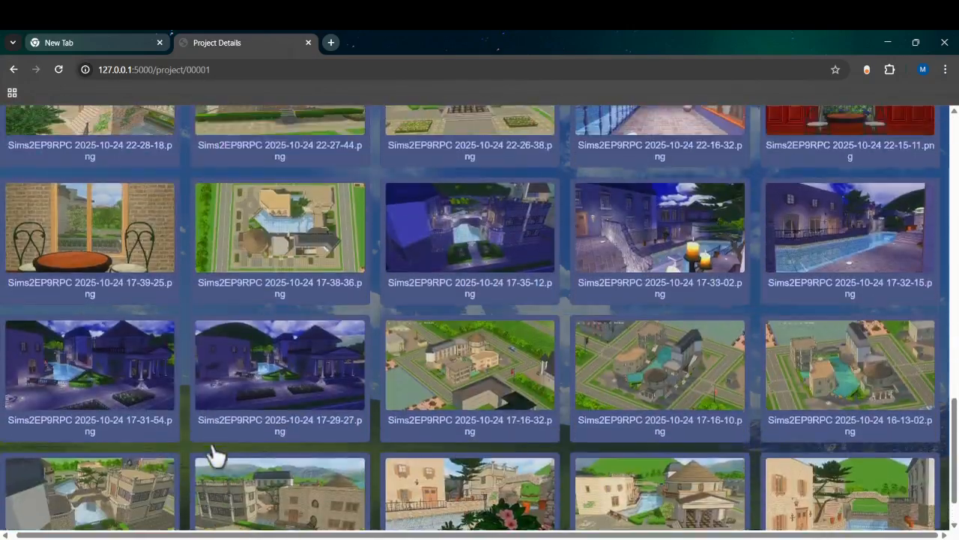
pyautogui.scroll(9, 215, 456)
pyautogui.scroll(10, 202, 420)
pyautogui.click(18, 301)
pyautogui.click(18, 301)
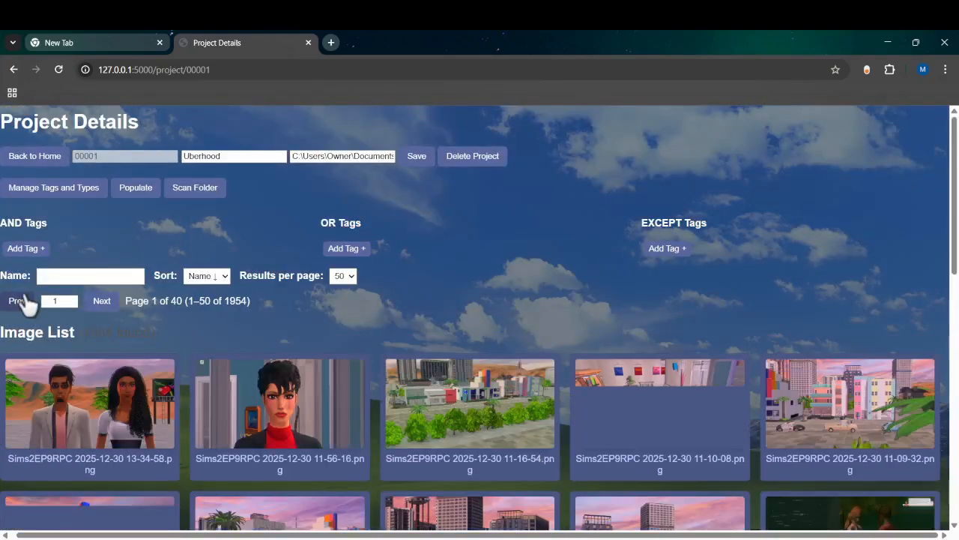
# Look over the first page of images and sort the image list by name in ascending order.
pyautogui.click(757, 538)
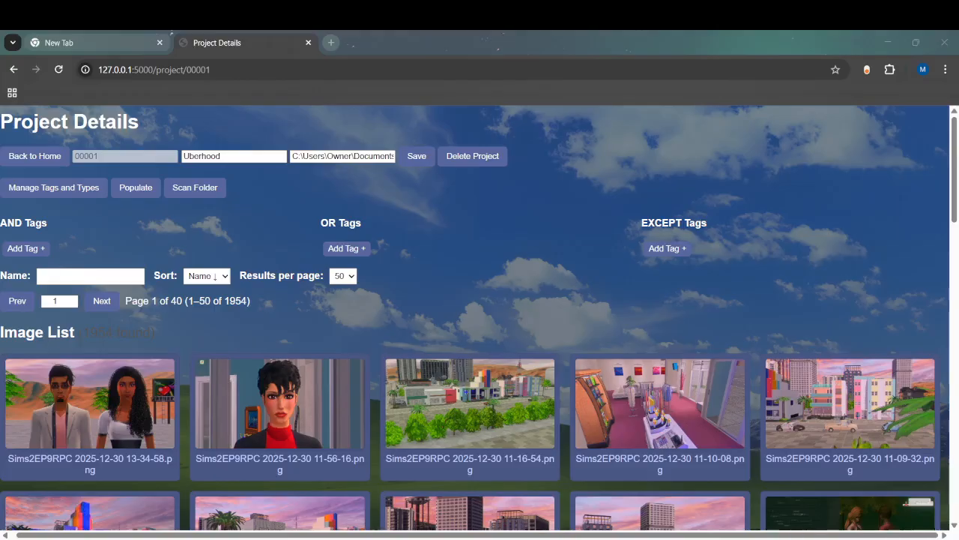
pyautogui.scroll(-8, 471, 263)
pyautogui.scroll(6, 129, 346)
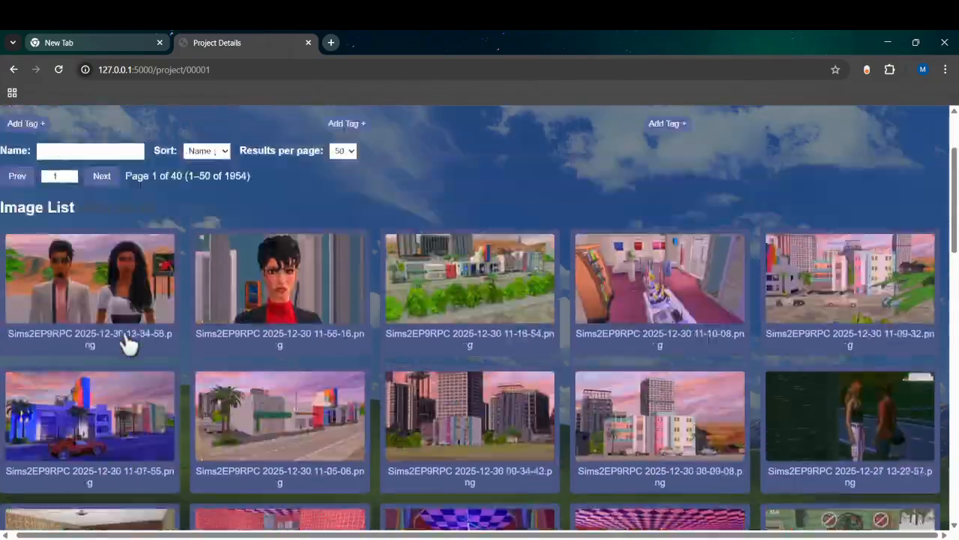
pyautogui.scroll(3, 128, 346)
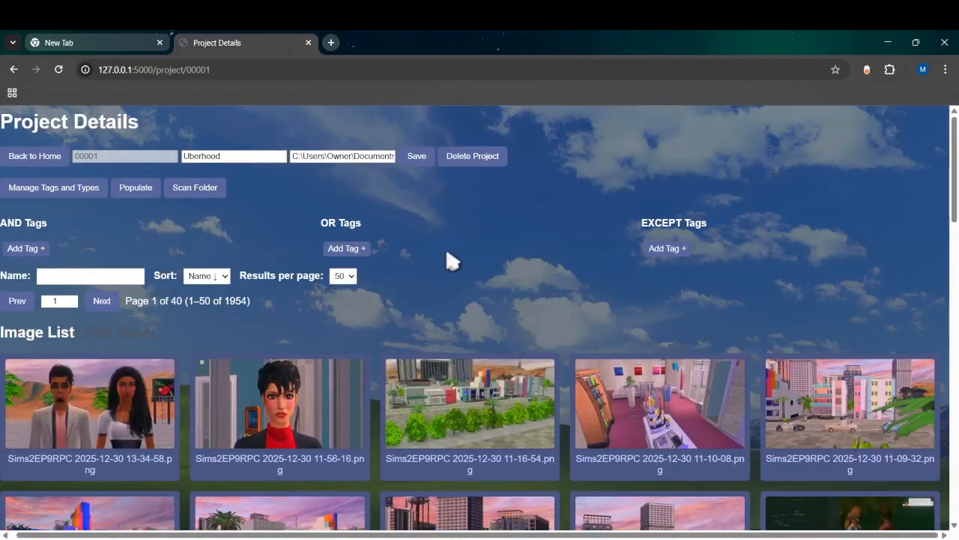
pyautogui.scroll(-20, 490, 368)
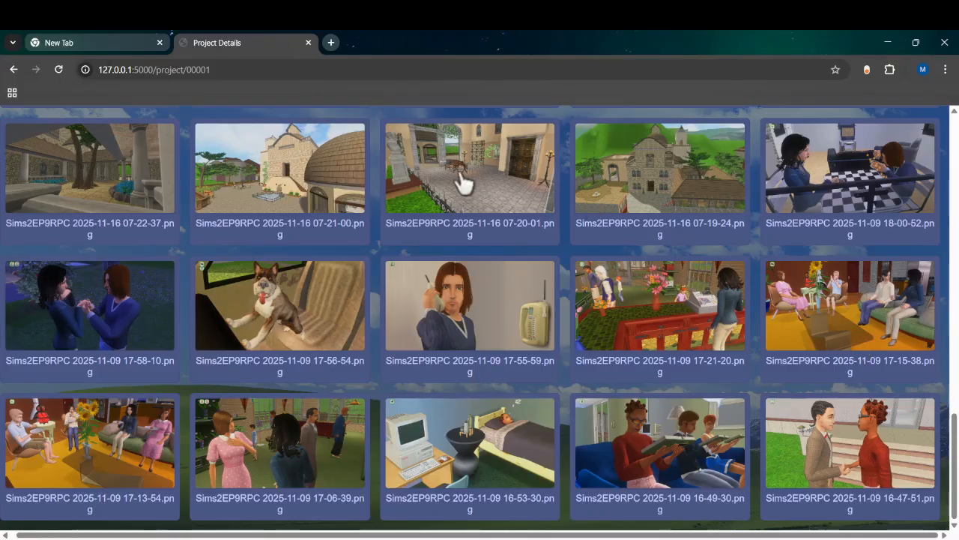
pyautogui.scroll(20, 462, 179)
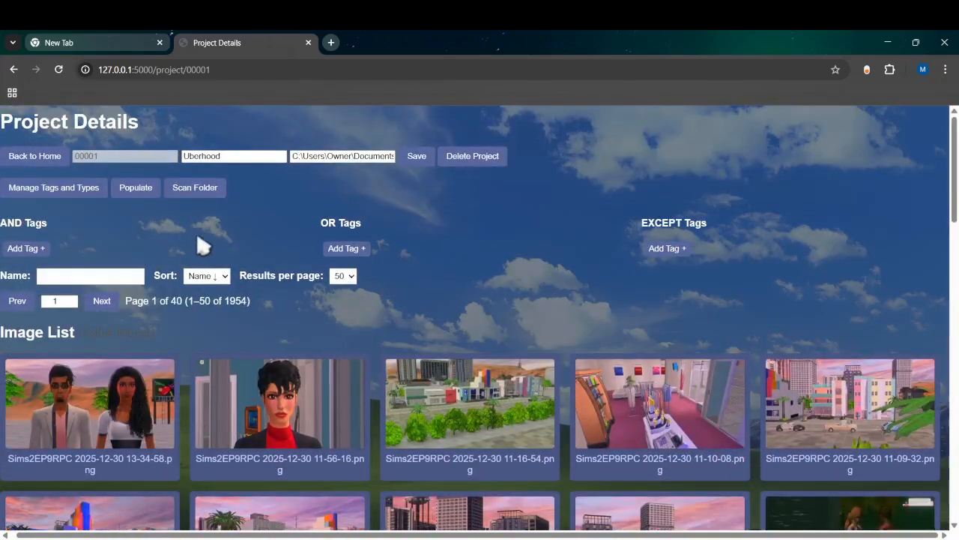
pyautogui.click(219, 293)
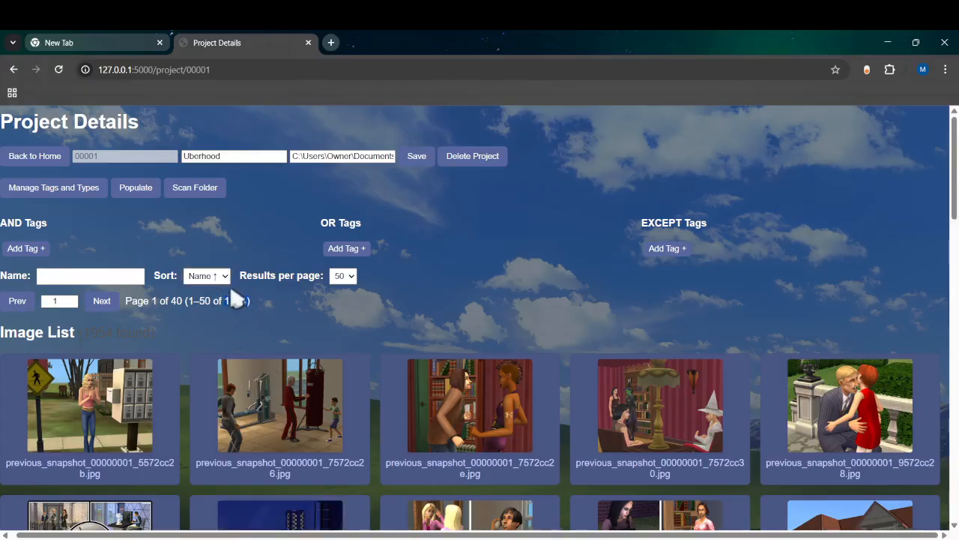
# Open the first image's details on page 1 and step forward through the images to previous_snapshot_0000000a_0ecf5fc6.jpg.
pyautogui.scroll(-15, 426, 285)
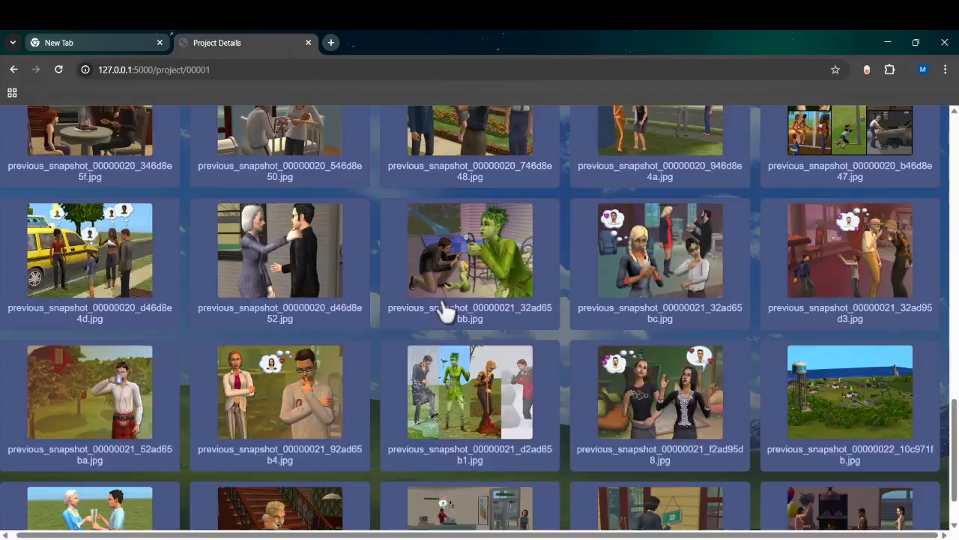
pyautogui.scroll(15, 444, 333)
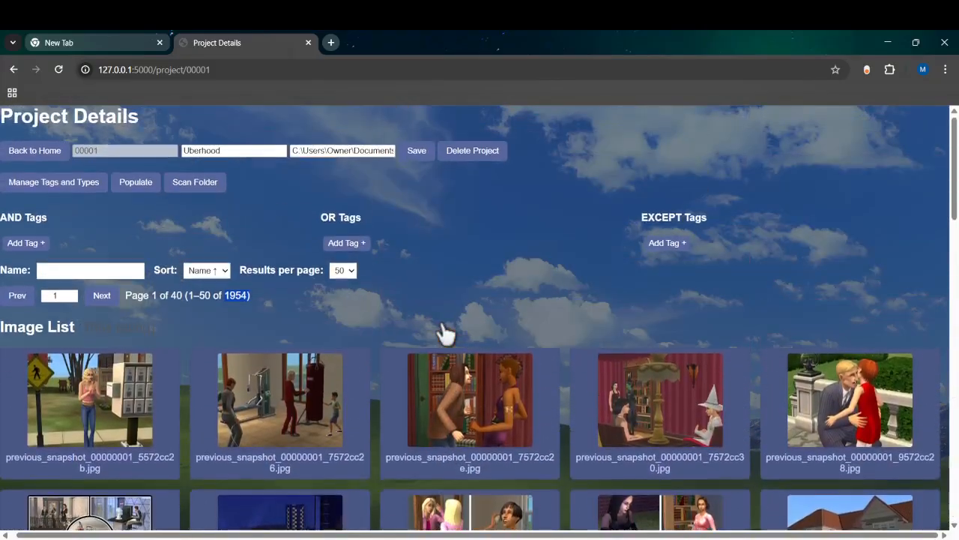
pyautogui.click(100, 378)
pyautogui.press('Right')
pyautogui.press('Right')
pyautogui.press('Right')
pyautogui.press('Right')
pyautogui.press('Right')
pyautogui.press('Right')
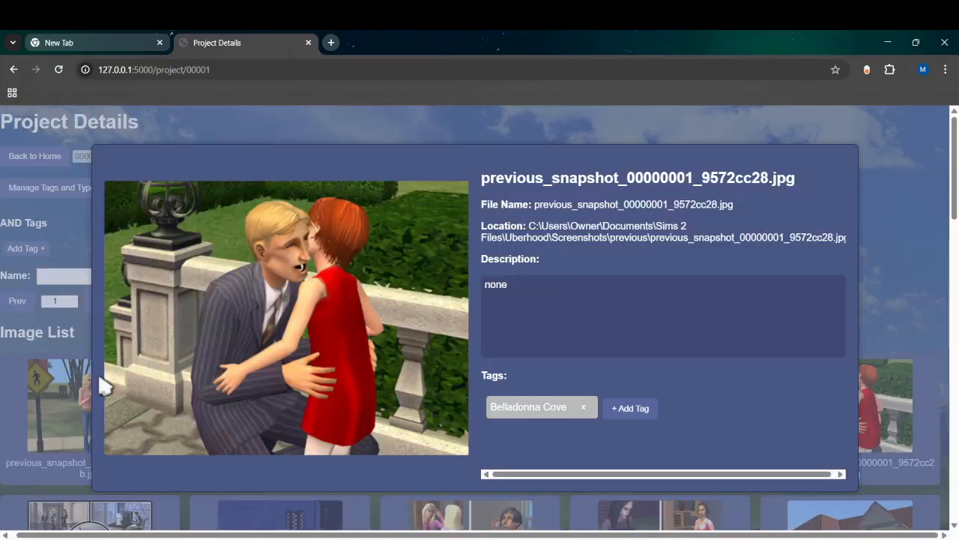
pyautogui.press('Right')
pyautogui.press('Right')
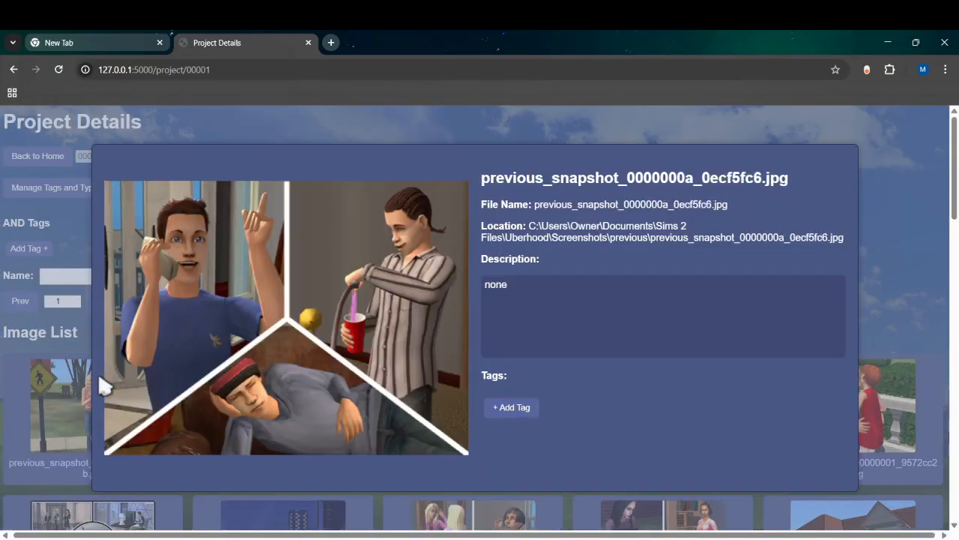
# Step back through the image details to previous_snapshot_00000001_9572cc28.jpg and close the details view.
pyautogui.press('Left')
pyautogui.press('Left')
pyautogui.press('Left')
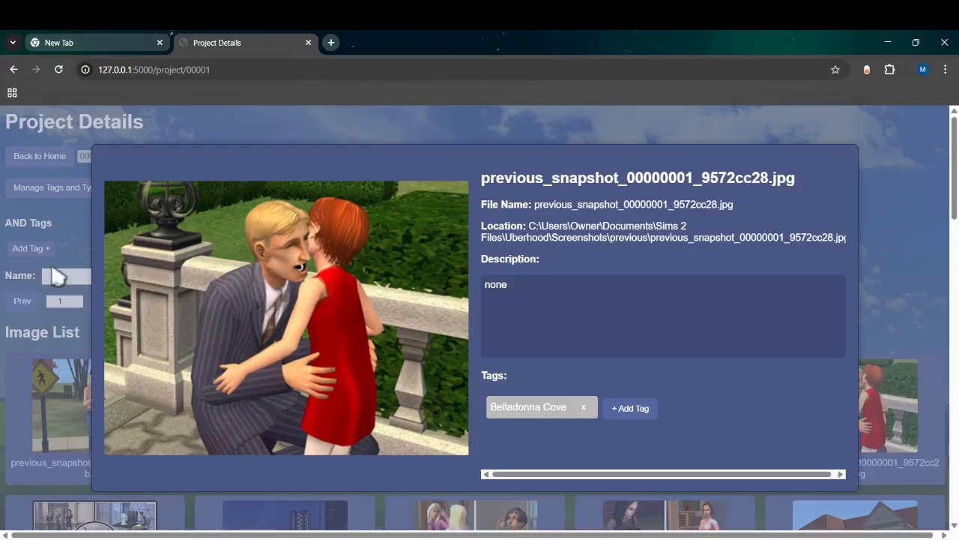
pyautogui.click(75, 206)
# Look through the thumbnails on page 1, view the details and tags of previous_snapshot_00000022_50c97206.jpg, and close the details view.
pyautogui.scroll(-20, 364, 353)
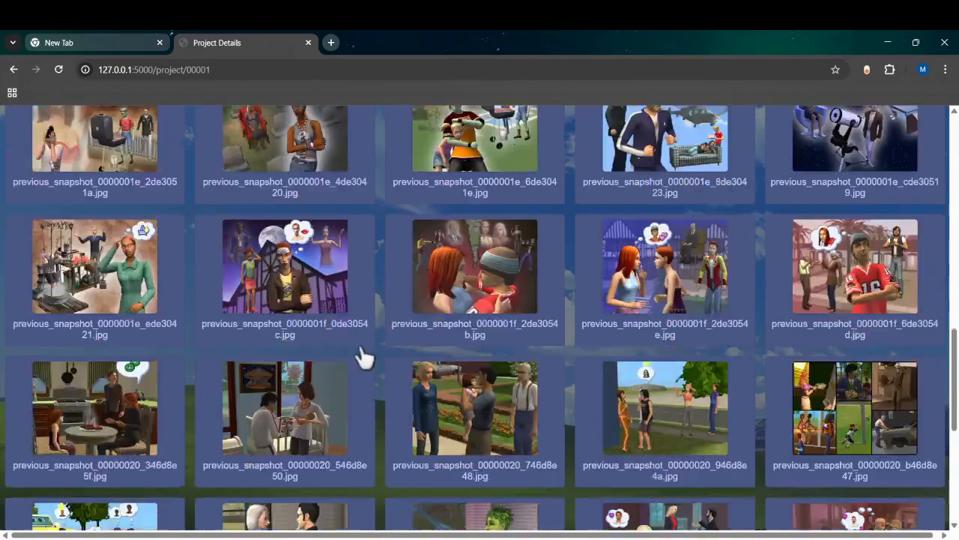
pyautogui.scroll(20, 407, 367)
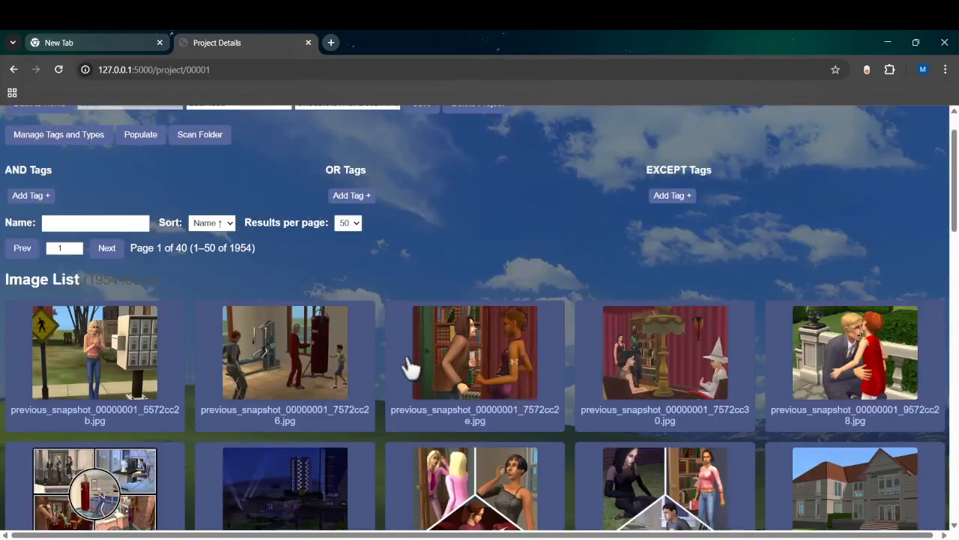
pyautogui.scroll(-18, 408, 379)
pyautogui.scroll(-2, 407, 390)
pyautogui.click(262, 475)
pyautogui.click(60, 347)
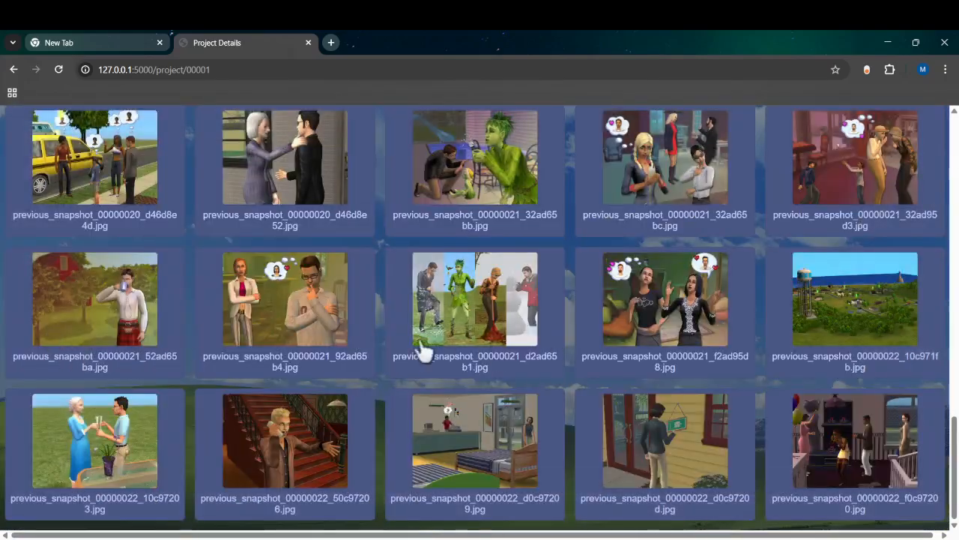
pyautogui.scroll(1, 319, 349)
pyautogui.scroll(-1, 318, 349)
pyautogui.click(250, 421)
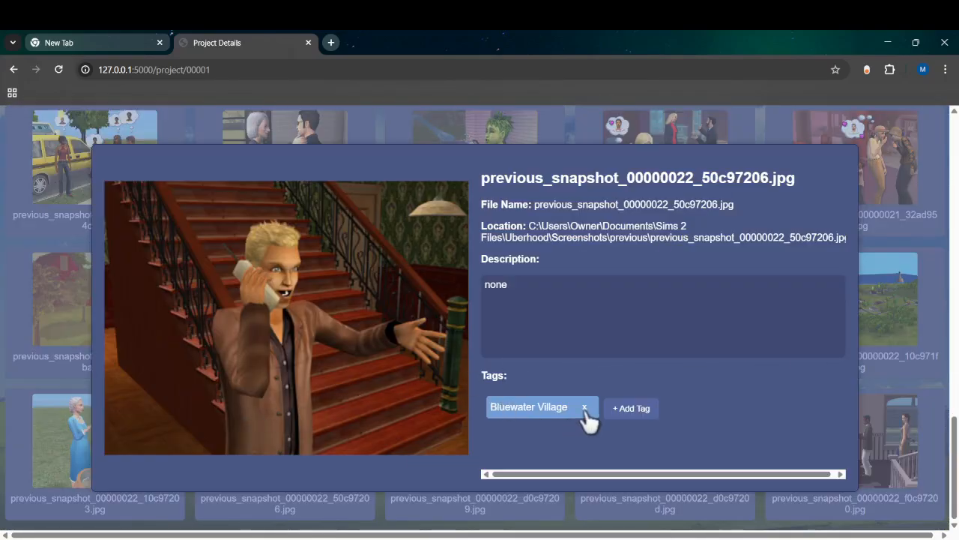
pyautogui.click(90, 337)
# Filter the image list by the AND tag Bluewater Village and look through the matching images.
pyautogui.scroll(20, 90, 337)
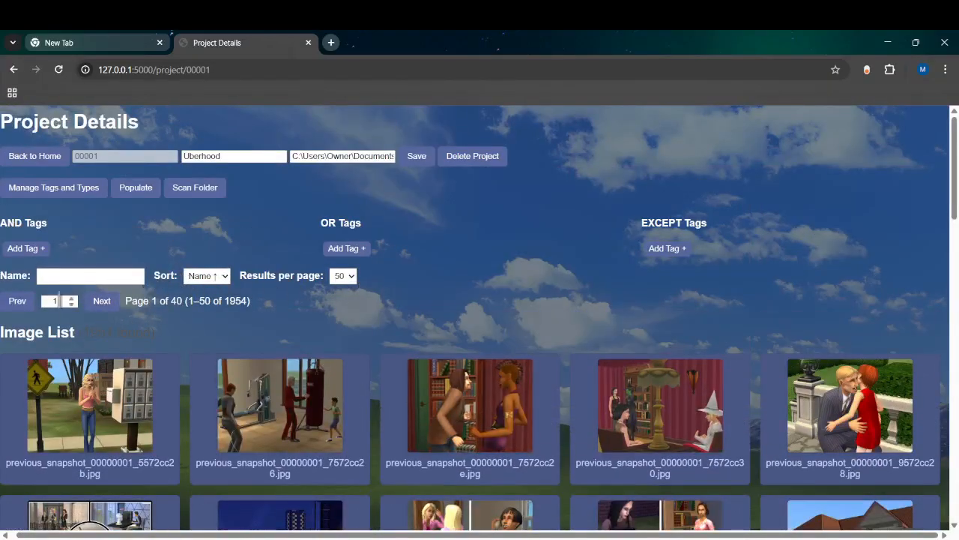
pyautogui.click(26, 248)
pyautogui.click(116, 319)
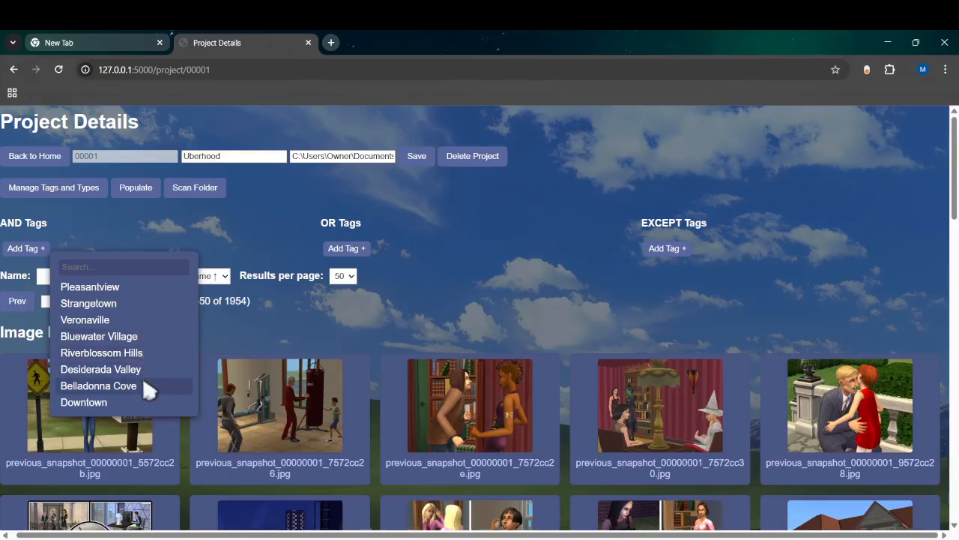
pyautogui.click(139, 337)
pyautogui.scroll(-10, 323, 362)
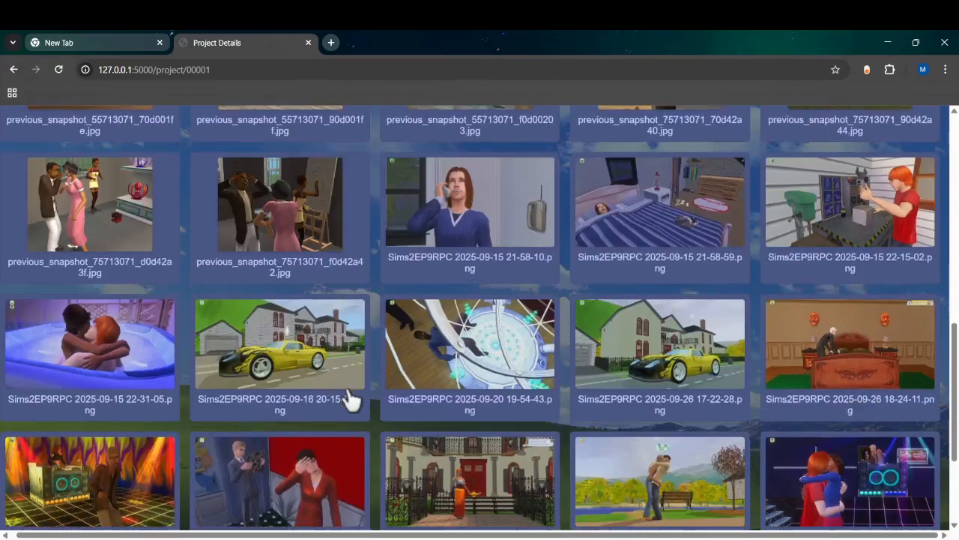
pyautogui.scroll(1, 392, 392)
pyautogui.scroll(10, 448, 409)
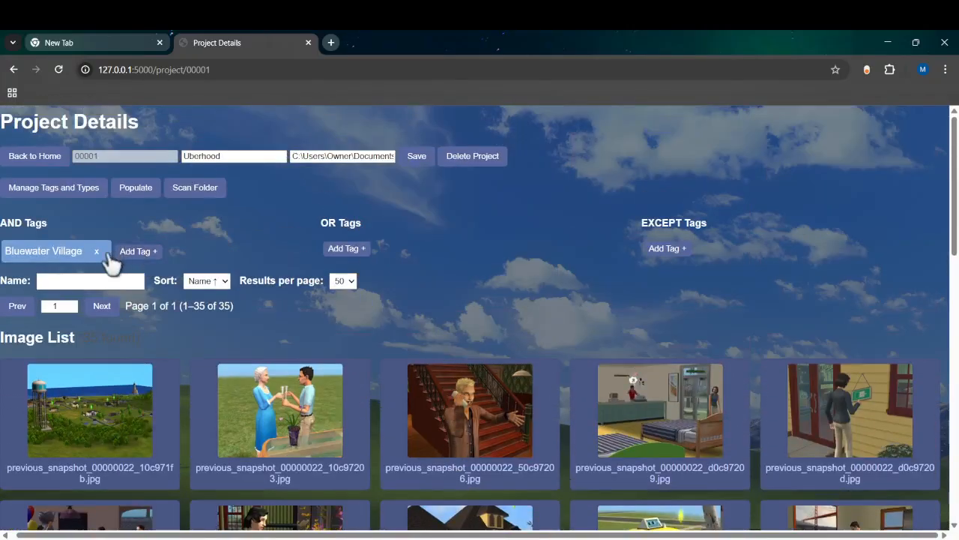
# Remove the Bluewater Village tag filter and look over the unfiltered first page of images.
pyautogui.click(97, 251)
pyautogui.scroll(-6, 467, 268)
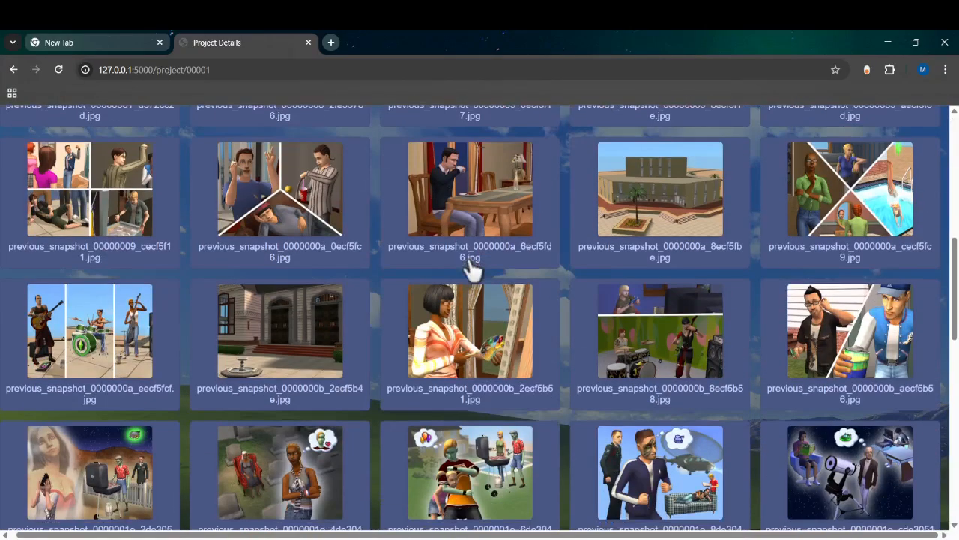
pyautogui.scroll(7, 145, 248)
pyautogui.scroll(-6, 307, 346)
pyautogui.scroll(-10, 307, 346)
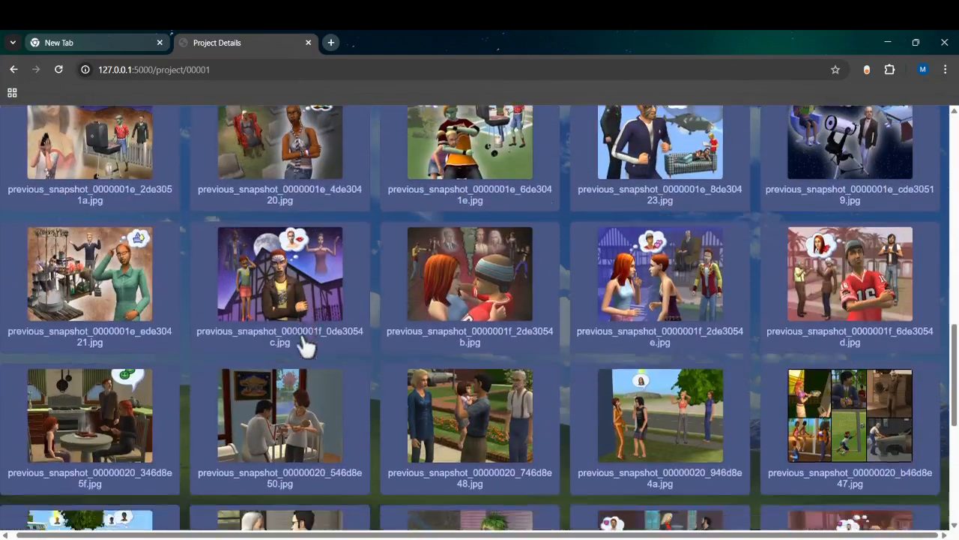
pyautogui.scroll(15, 500, 353)
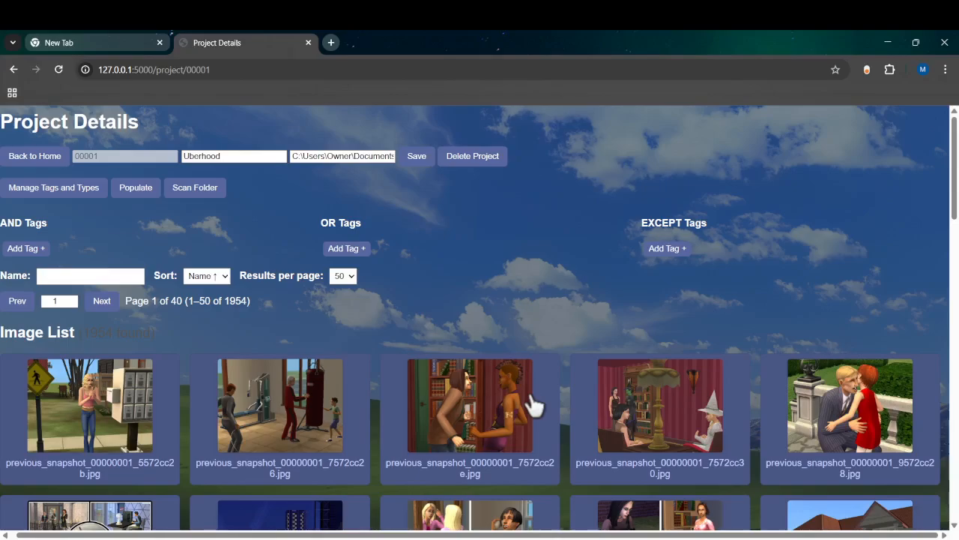
pyautogui.moveTo(670, 188); pyautogui.dragTo(420, 214)
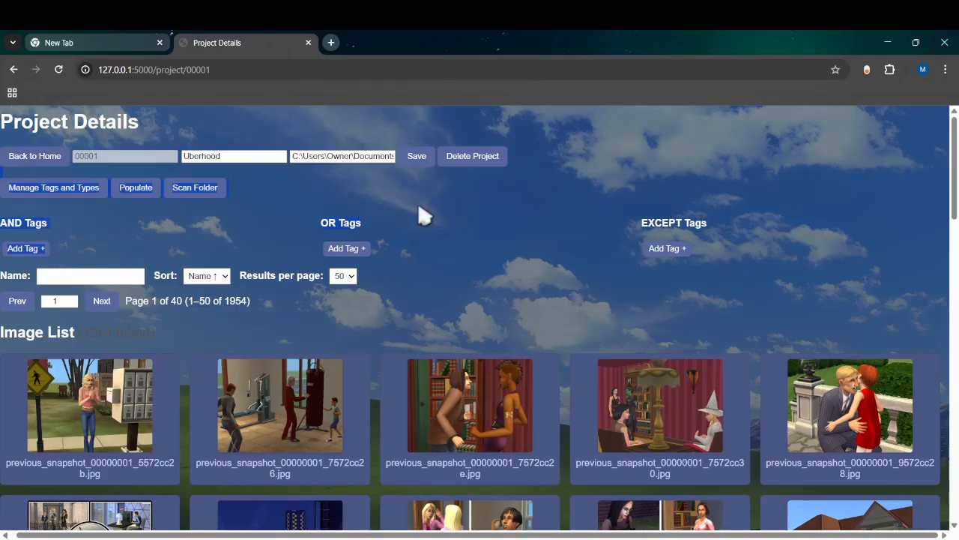
pyautogui.click(424, 219)
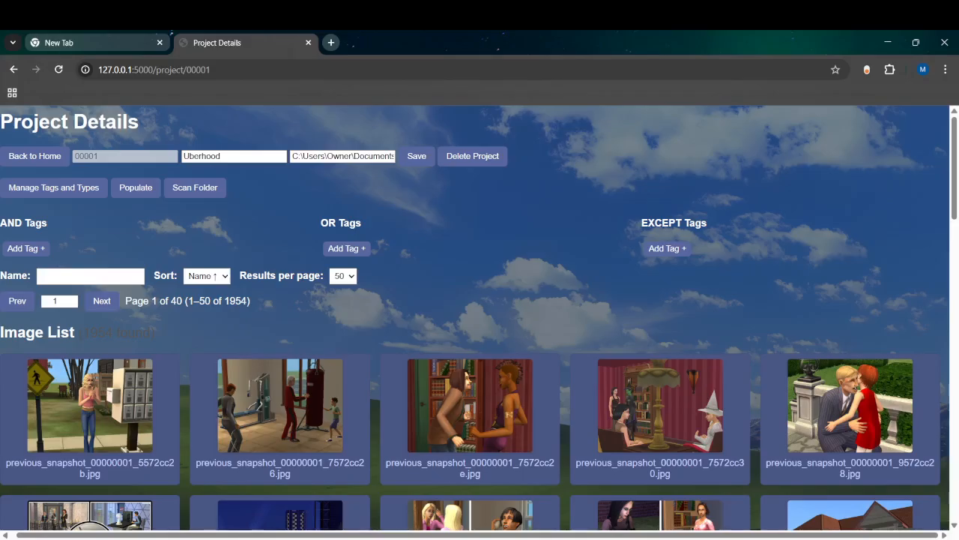
# Switch to the HOTM_Screenshot_Manager folder, open projects.db in the database browser, and display the data of the projects table.
pyautogui.hotkey('alt', 'Tab')
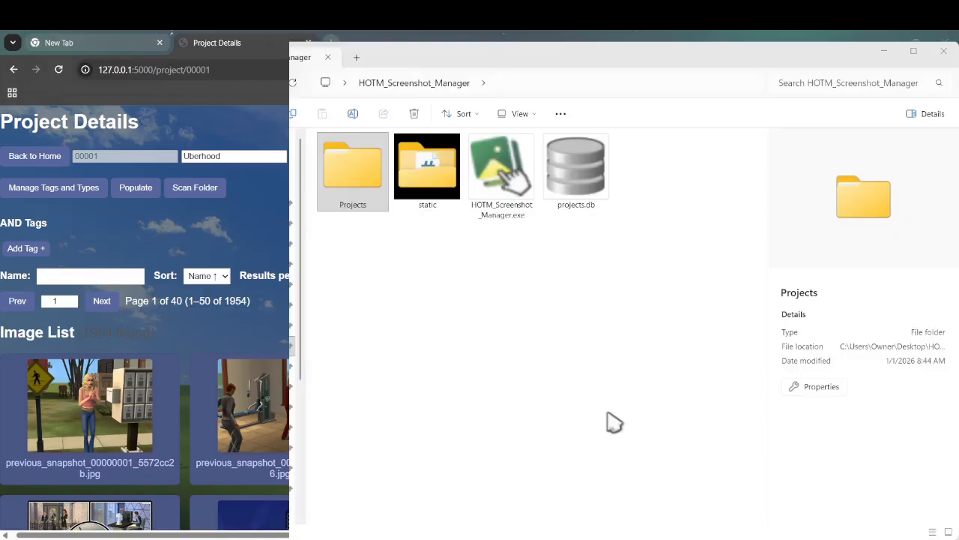
pyautogui.click(375, 300)
pyautogui.click(570, 194)
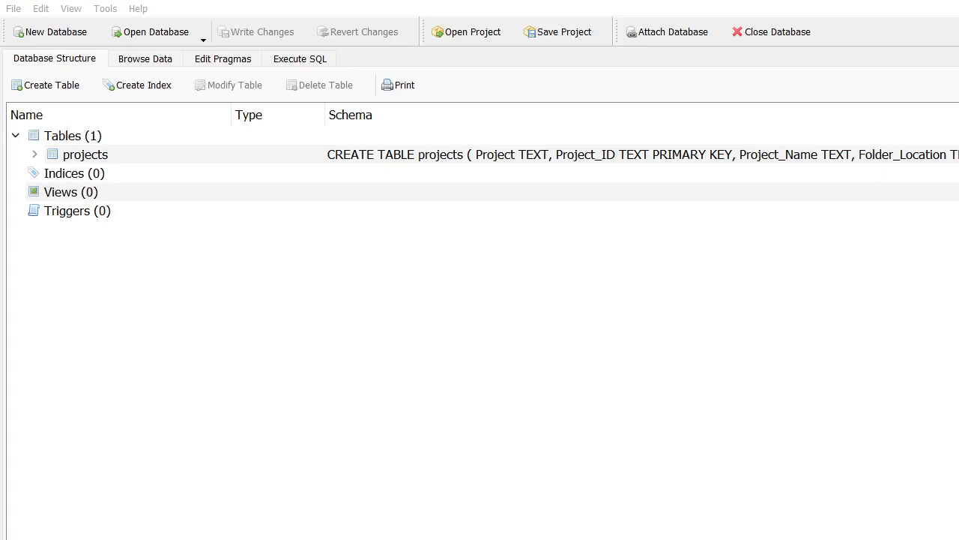
pyautogui.moveTo(740, 254); pyautogui.dragTo(225, 2)
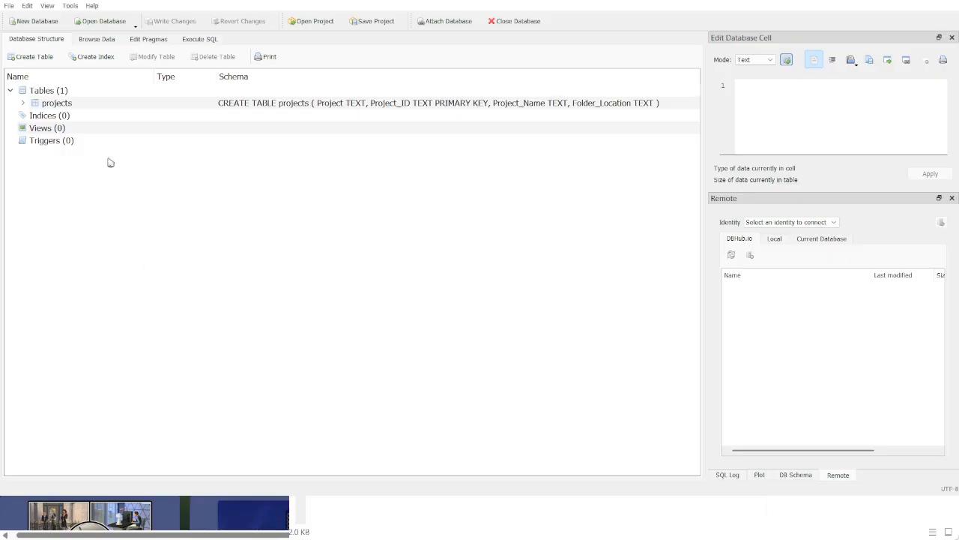
pyautogui.click(85, 44)
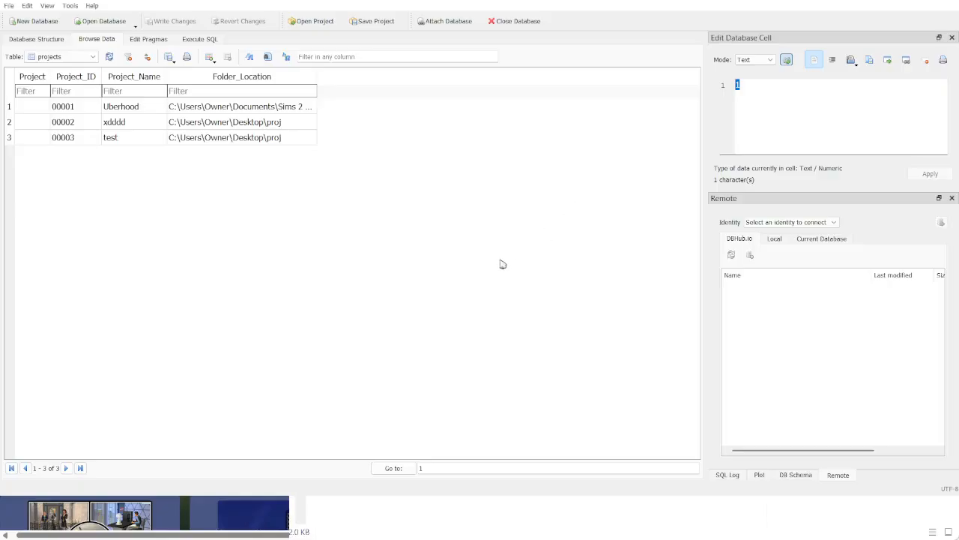
# Examine the Project, Project_ID and Project_Name columns of the projects table across its rows.
pyautogui.moveTo(37, 108); pyautogui.dragTo(25, 146)
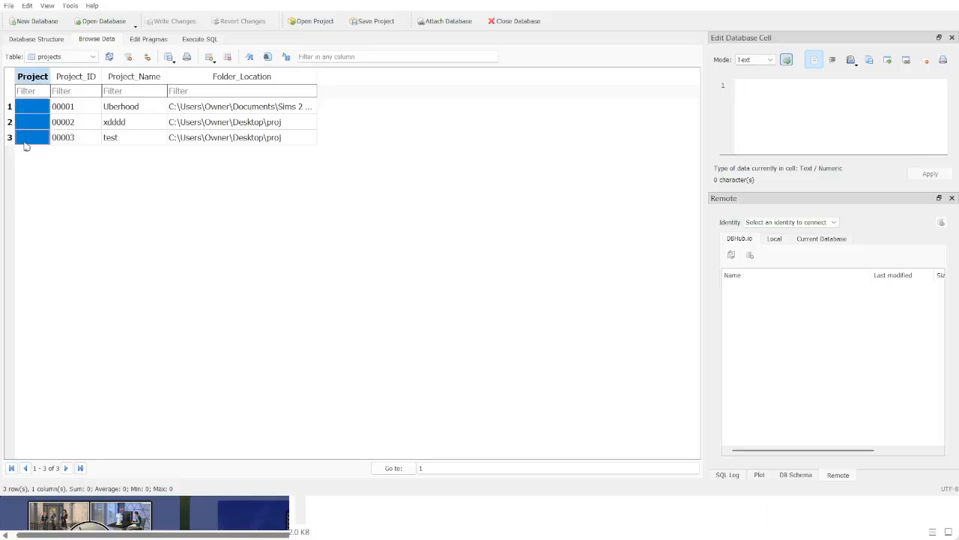
pyautogui.click(73, 111)
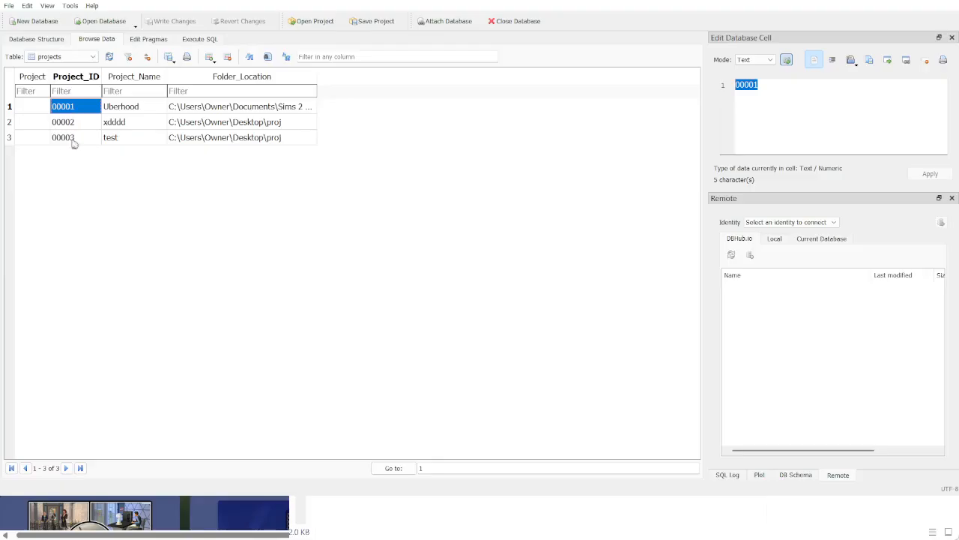
pyautogui.moveTo(72, 138); pyautogui.dragTo(79, 112)
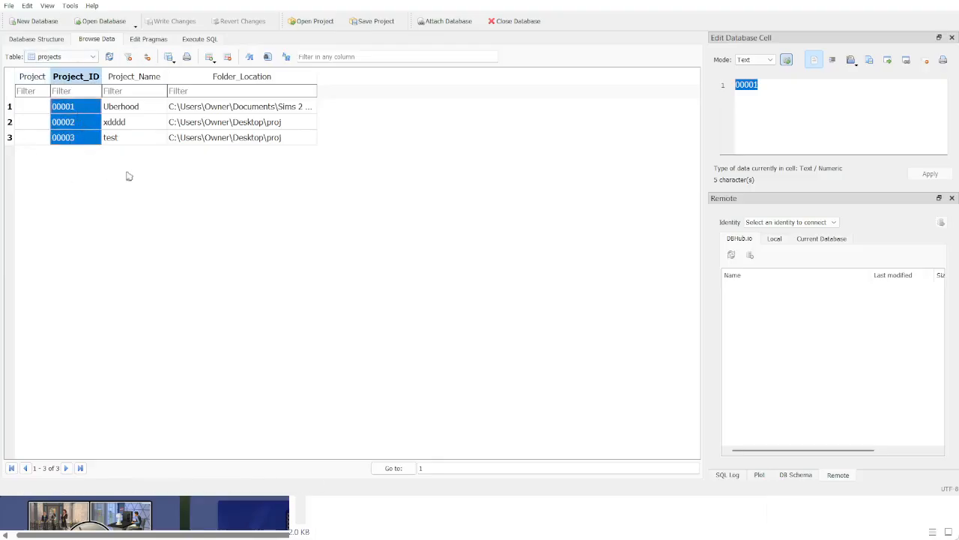
pyautogui.click(73, 108)
pyautogui.click(79, 138)
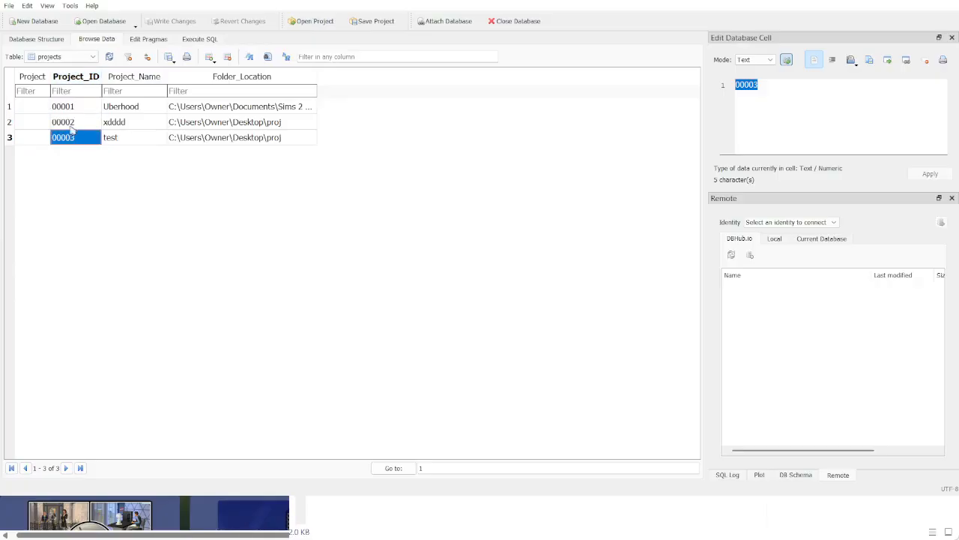
pyautogui.click(129, 111)
pyautogui.moveTo(128, 111); pyautogui.dragTo(130, 138)
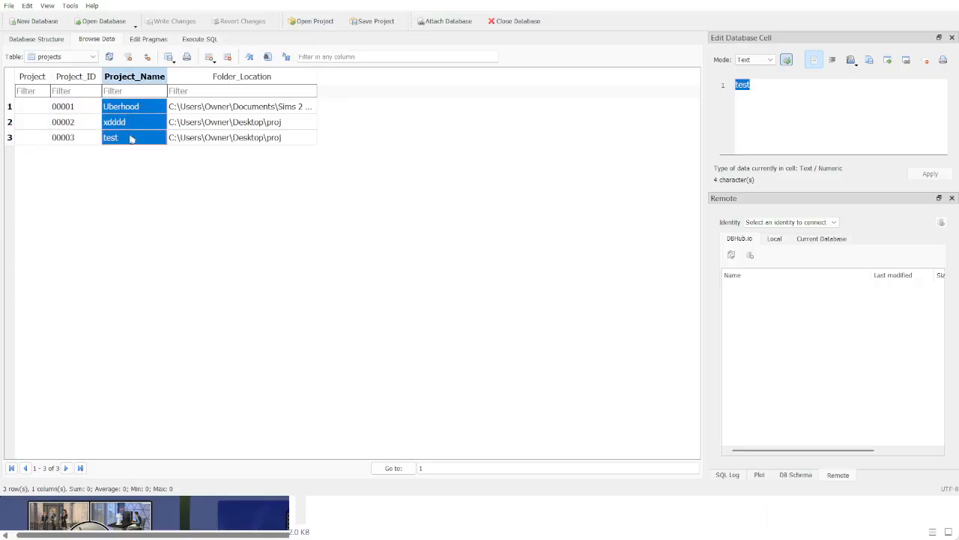
pyautogui.click(99, 107)
pyautogui.click(148, 104)
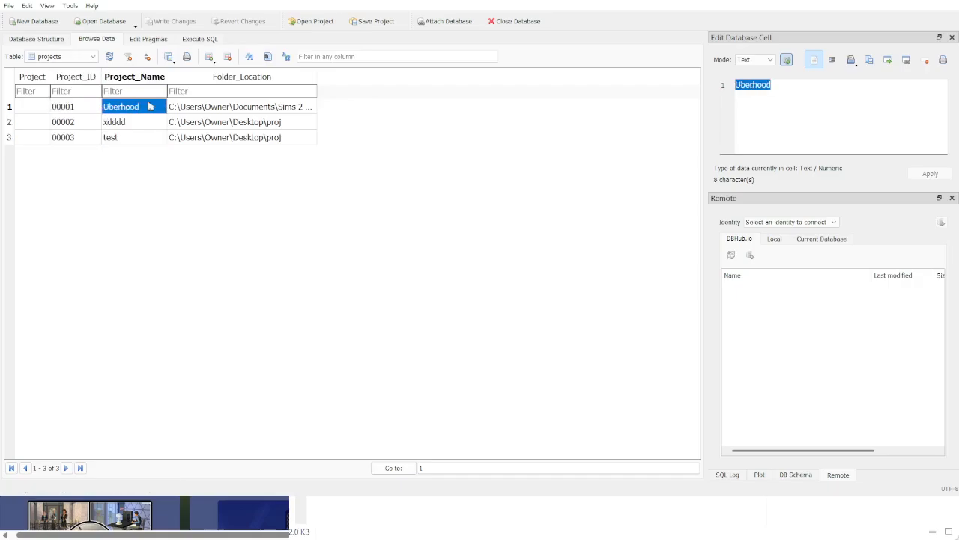
# Examine the Folder_Location column and read the full folder path stored for the Uberhood project.
pyautogui.click(182, 111)
pyautogui.moveTo(195, 140); pyautogui.dragTo(201, 109)
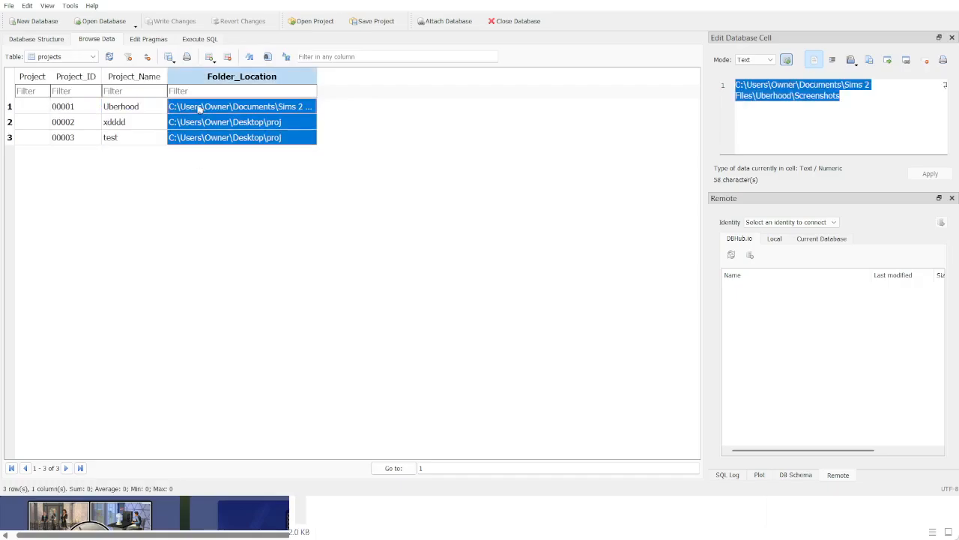
pyautogui.click(564, 181)
pyautogui.click(908, 90)
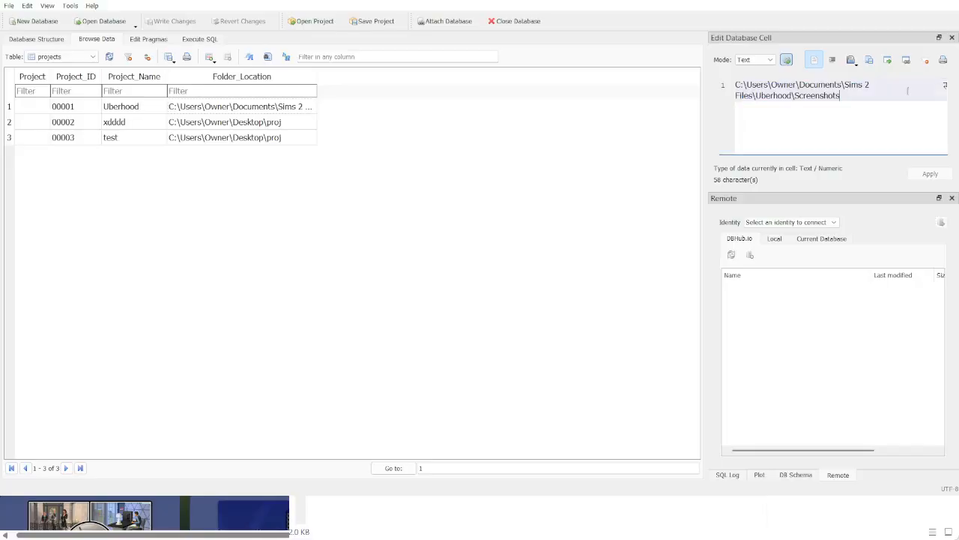
pyautogui.click(279, 107)
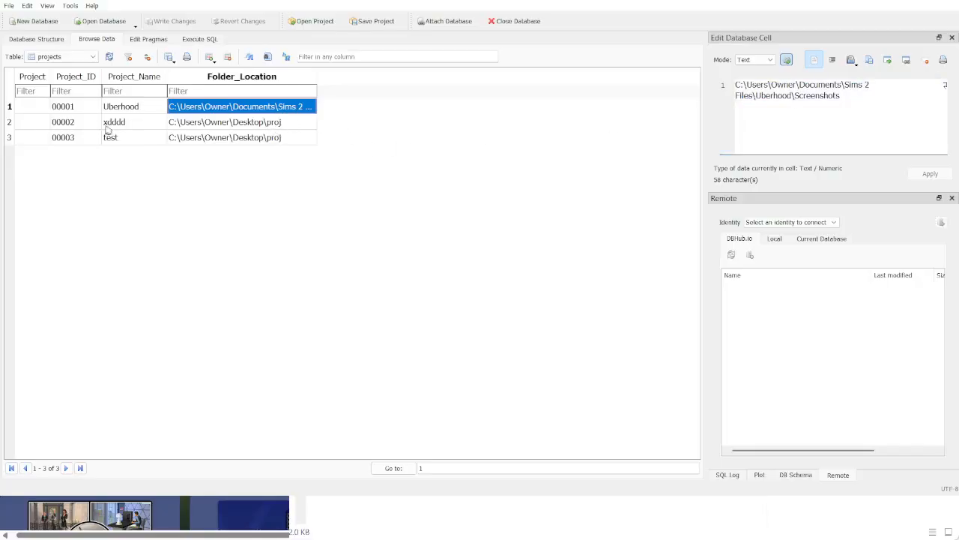
# Compare the Project_Name and Folder_Location values of all three projects, then clear the cell selection.
pyautogui.click(127, 109)
pyautogui.moveTo(127, 109); pyautogui.dragTo(216, 112)
pyautogui.moveTo(149, 129); pyautogui.dragTo(200, 144)
pyautogui.moveTo(137, 112); pyautogui.dragTo(209, 142)
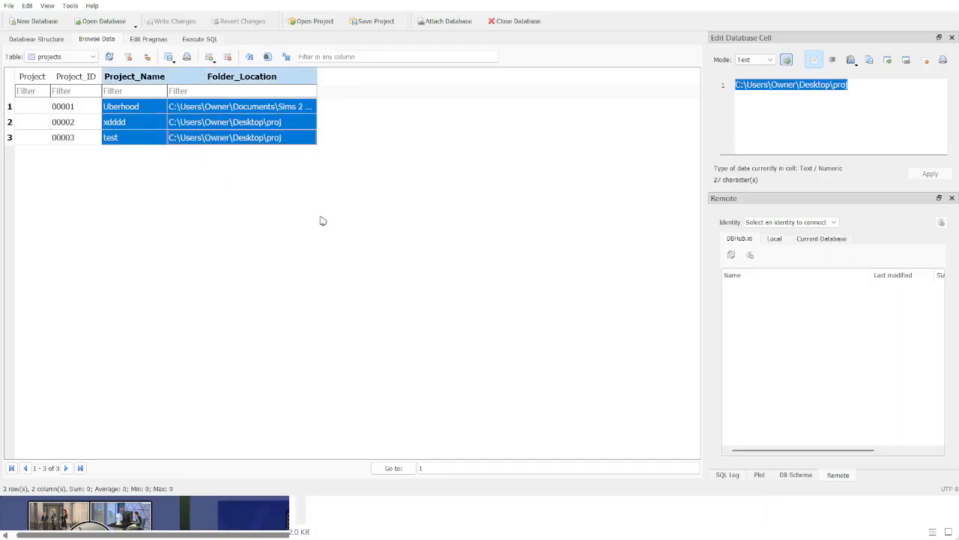
pyautogui.click(632, 216)
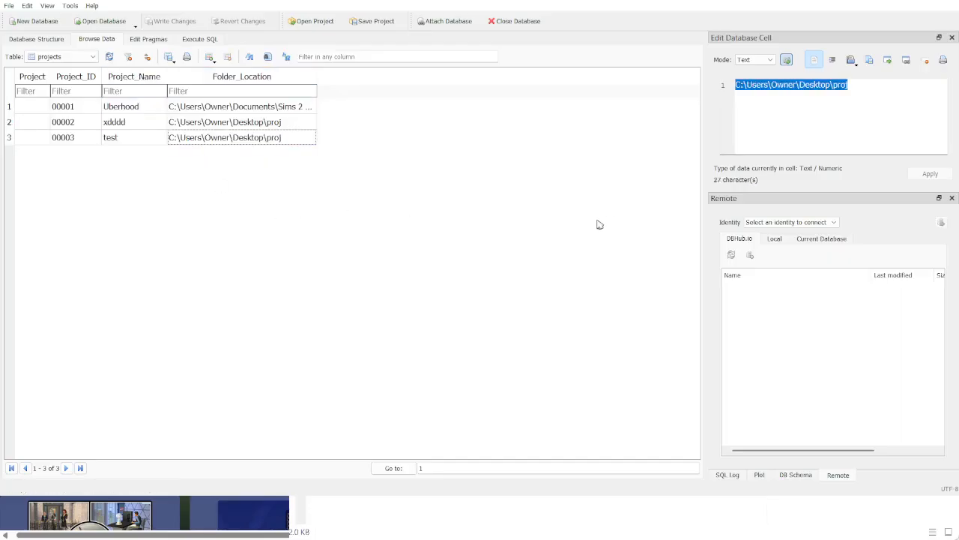
# Close the database browser and open the 00001 folder inside Projects in File Explorer.
pyautogui.click(936, 2)
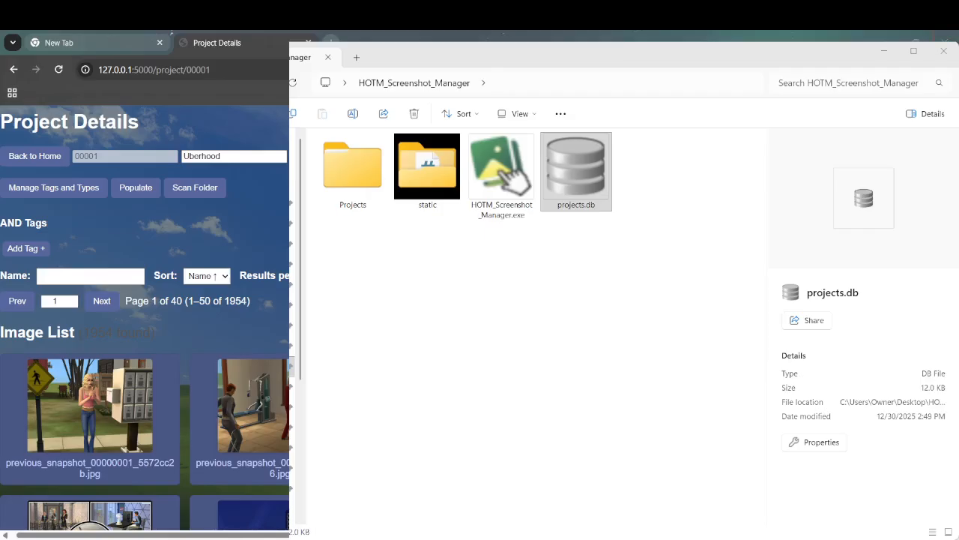
pyautogui.doubleClick(346, 174)
pyautogui.doubleClick(346, 156)
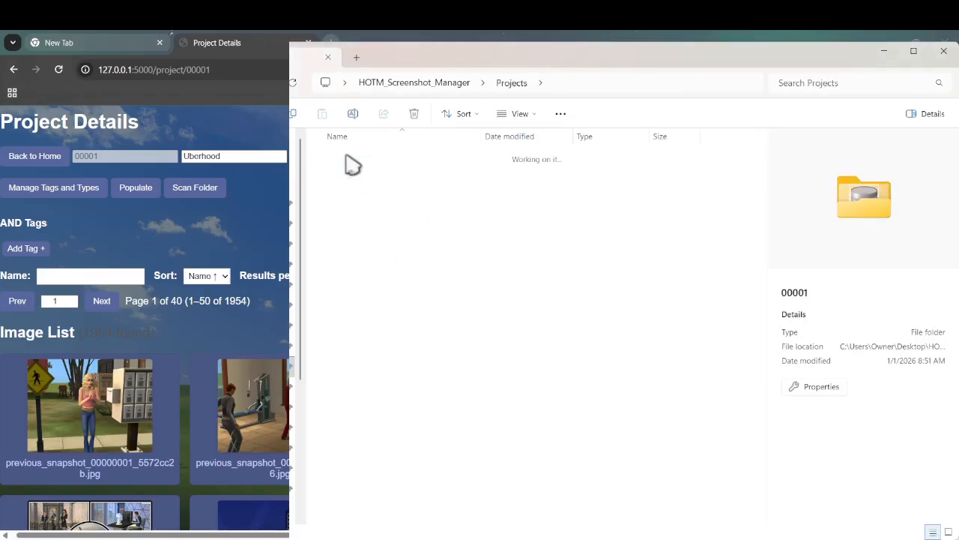
# Check icon.png in the 00001 folder, and open project.db to browse the records of its Image table.
pyautogui.click(379, 188)
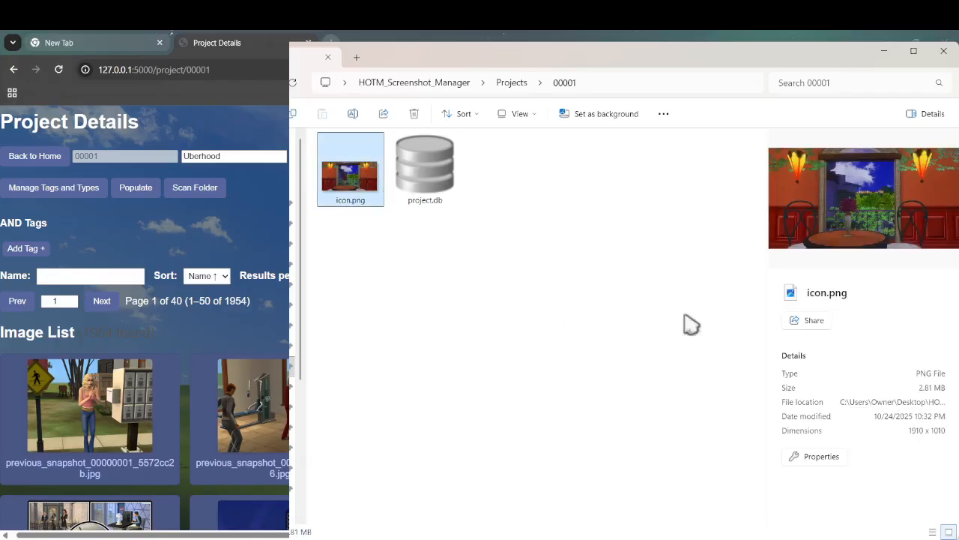
pyautogui.click(958, 348)
pyautogui.click(360, 240)
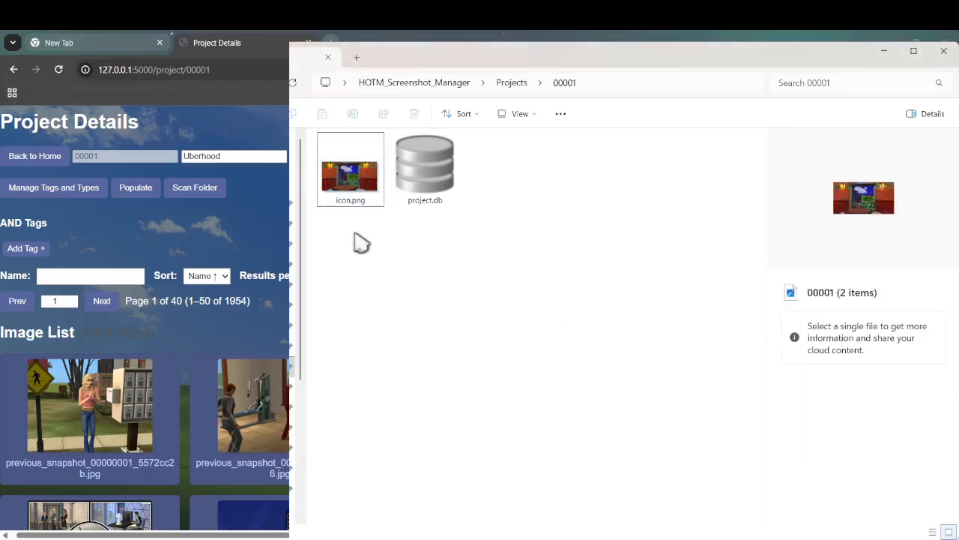
pyautogui.click(427, 166)
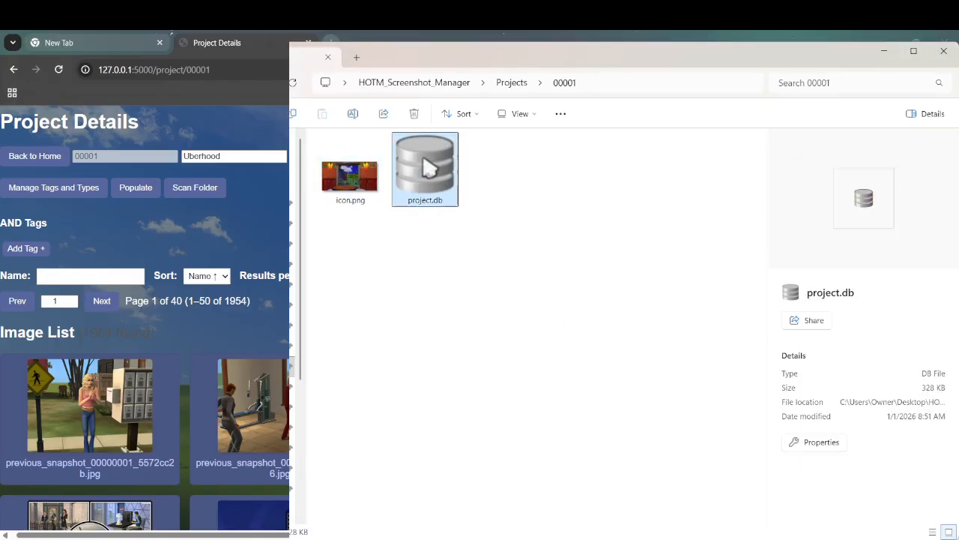
pyautogui.doubleClick(427, 166)
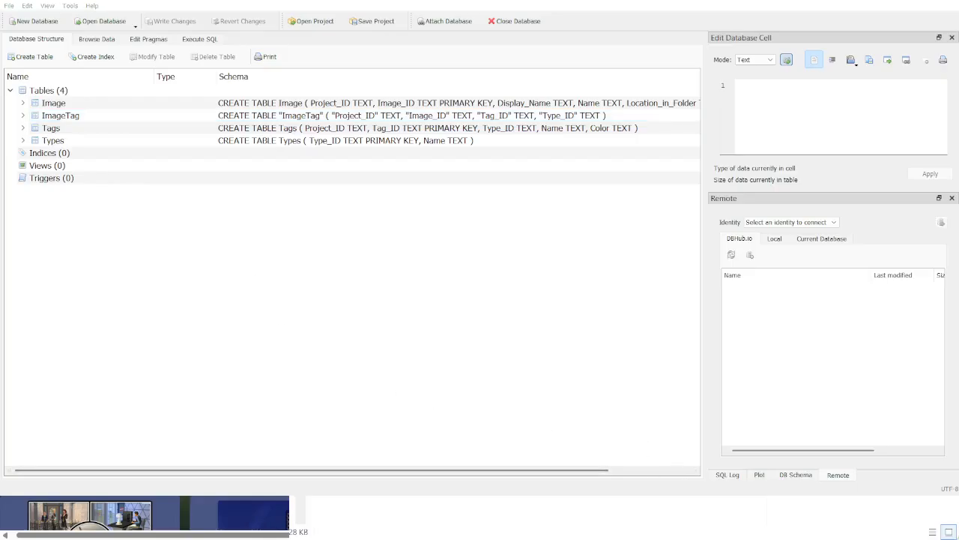
pyautogui.click(84, 43)
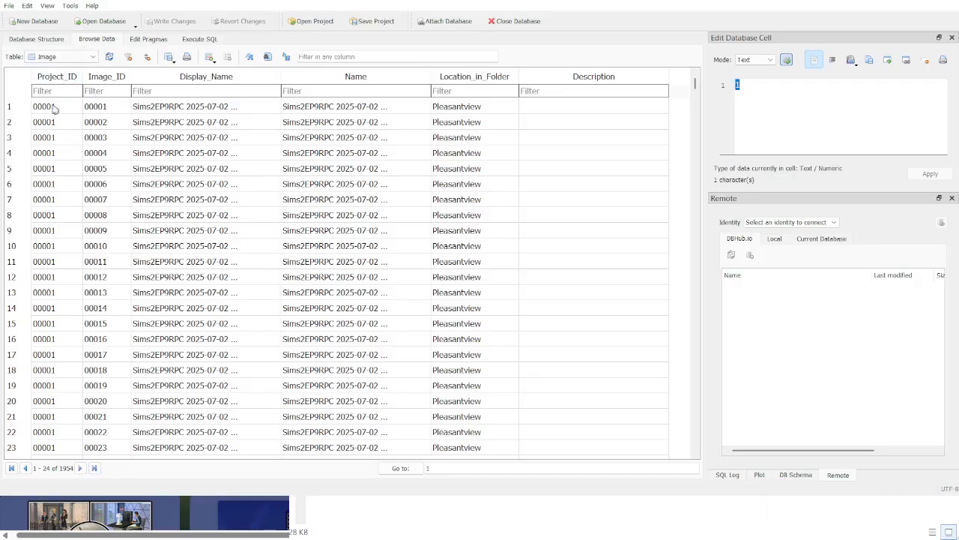
# Examine the Project_ID and Image_ID columns of the Image table across its rows.
pyautogui.moveTo(55, 108); pyautogui.dragTo(56, 455)
pyautogui.scroll(8, 75, 315)
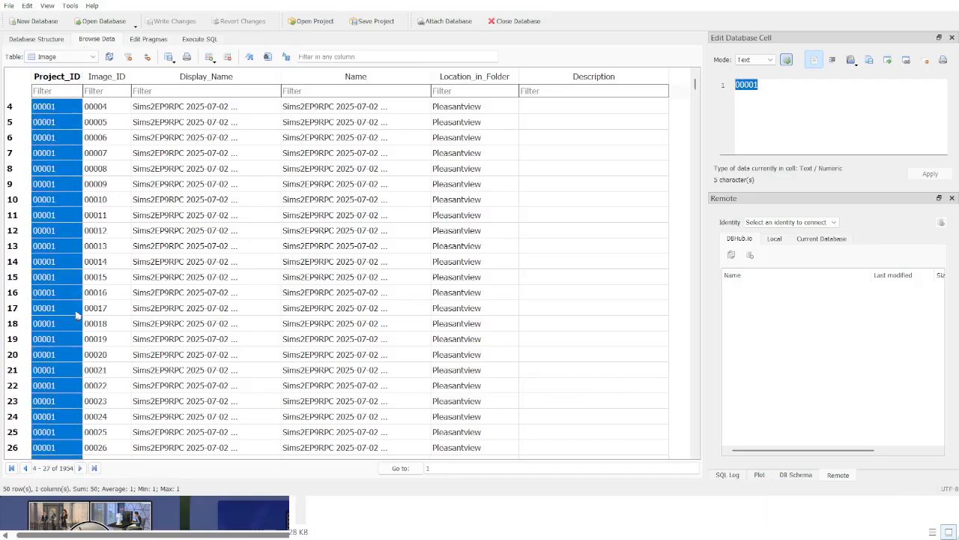
pyautogui.click(95, 111)
pyautogui.click(61, 111)
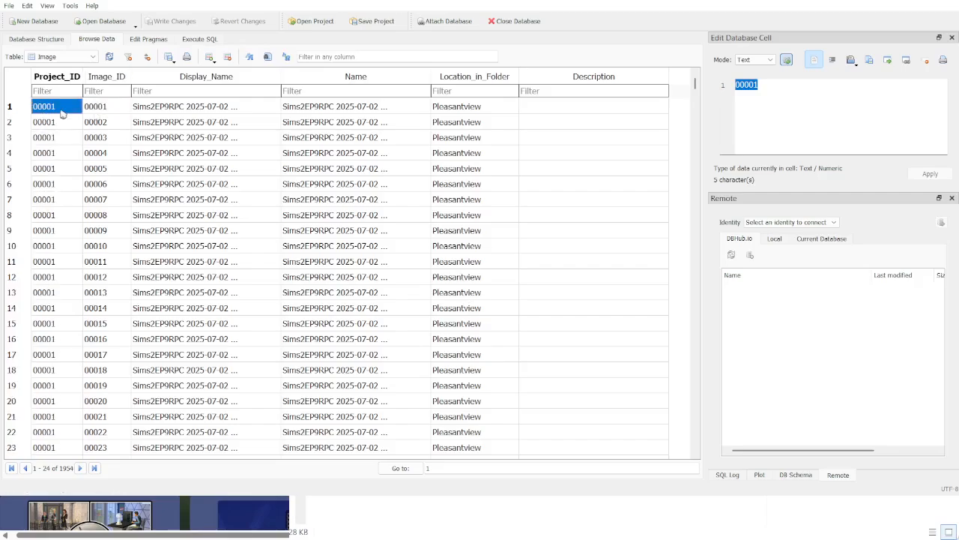
pyautogui.click(102, 110)
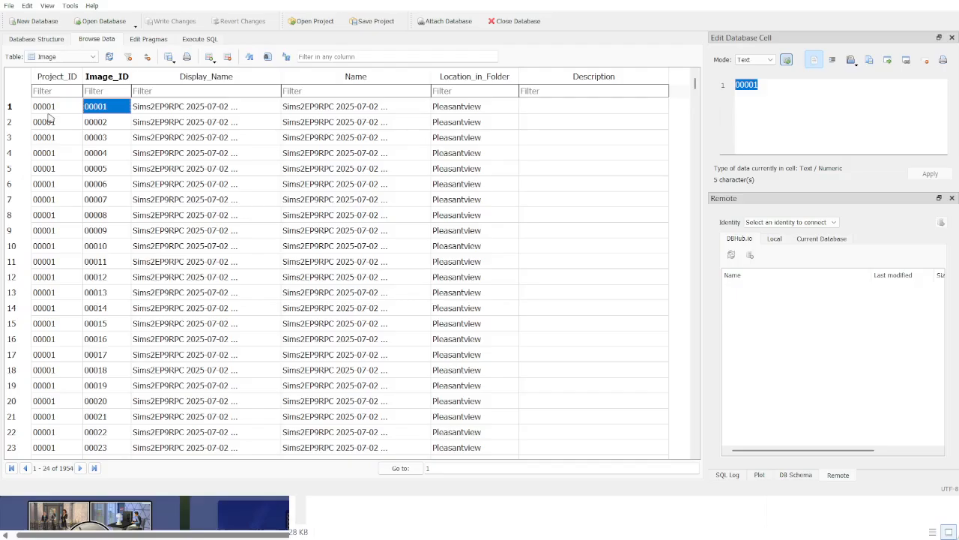
pyautogui.click(103, 125)
pyautogui.moveTo(102, 110); pyautogui.dragTo(105, 491)
pyautogui.scroll(20, 168, 350)
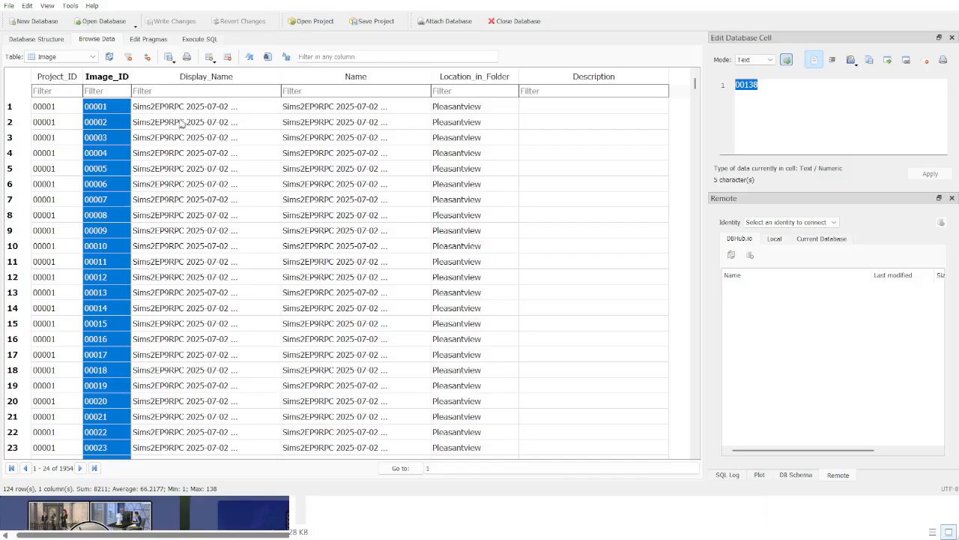
# Examine the Display_Name and Name columns of the Image table across its rows.
pyautogui.moveTo(187, 110); pyautogui.dragTo(188, 485)
pyautogui.scroll(4, 441, 154)
pyautogui.hotkey('ctrl', 'v')
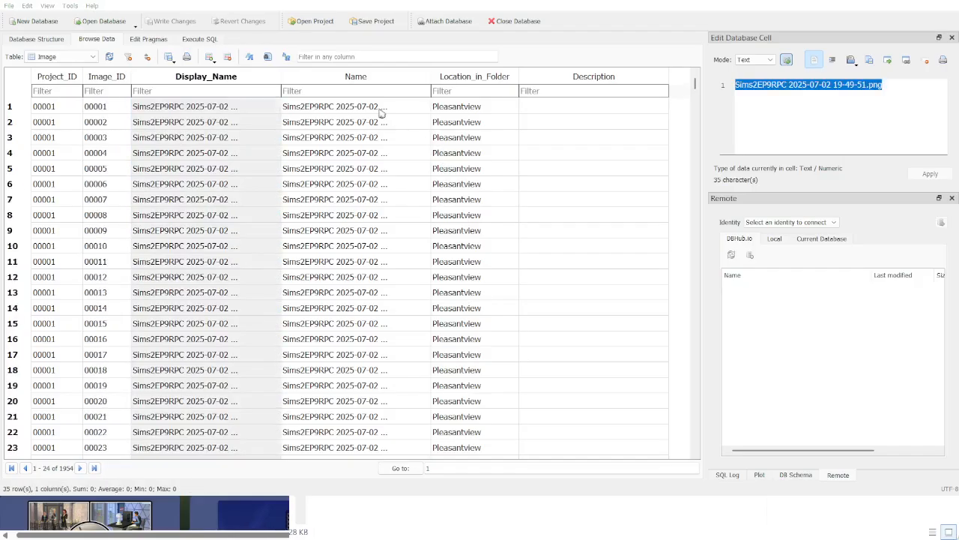
pyautogui.click(514, 252)
pyautogui.moveTo(330, 107); pyautogui.dragTo(333, 459)
pyautogui.scroll(2, 326, 120)
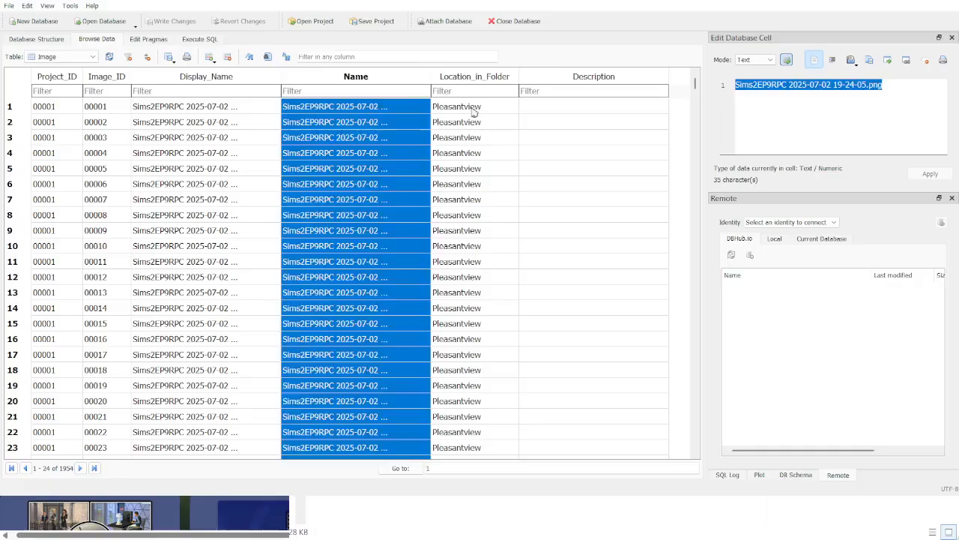
# Examine the Location_in_Folder column and compare the first record's Name, Location_in_Folder and Display_Name values.
pyautogui.moveTo(474, 111); pyautogui.dragTo(469, 448)
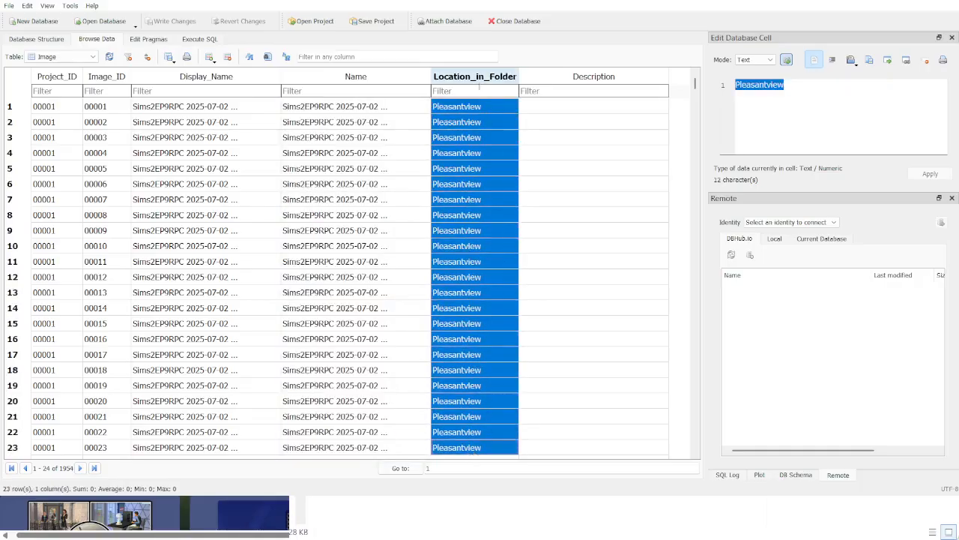
pyautogui.click(334, 111)
pyautogui.click(457, 110)
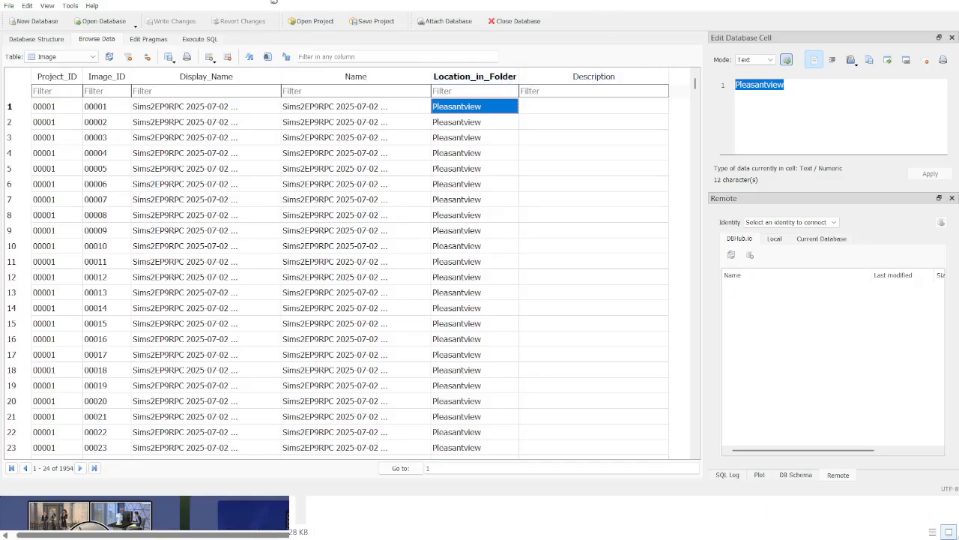
pyautogui.click(167, 109)
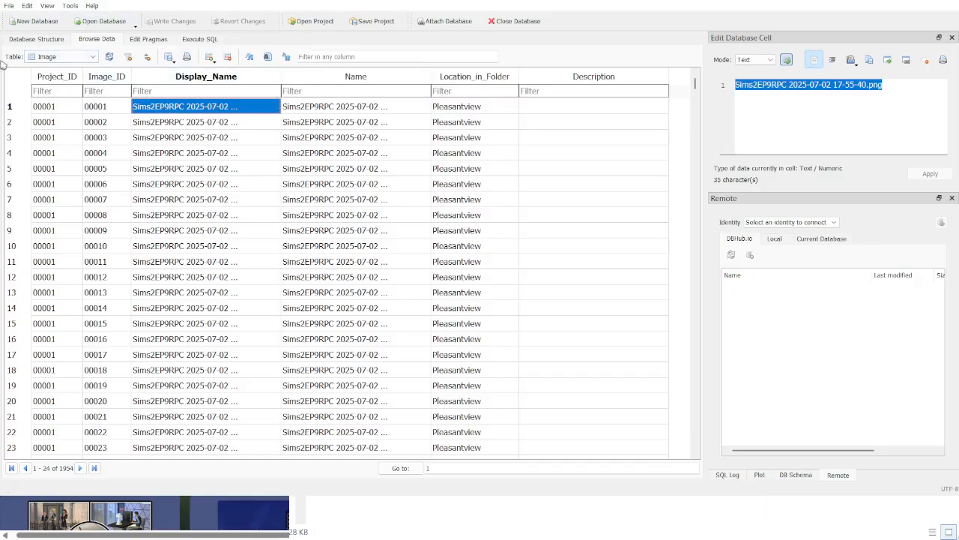
# Switch to the Tags table and examine its Tag_ID, Type_ID and Name columns, including the Pleasantview tag.
pyautogui.click(62, 58)
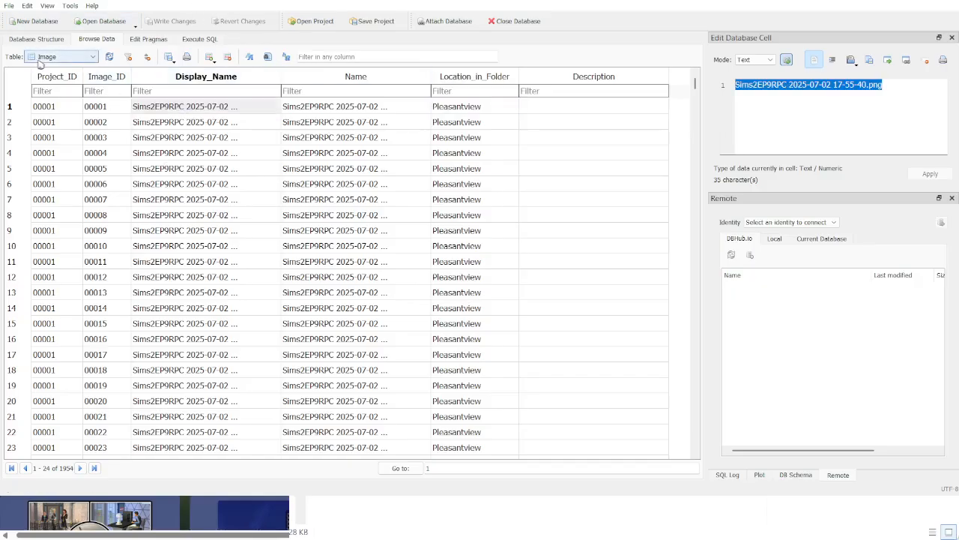
pyautogui.click(74, 88)
pyautogui.scroll(-7, 173, 274)
pyautogui.scroll(7, 174, 277)
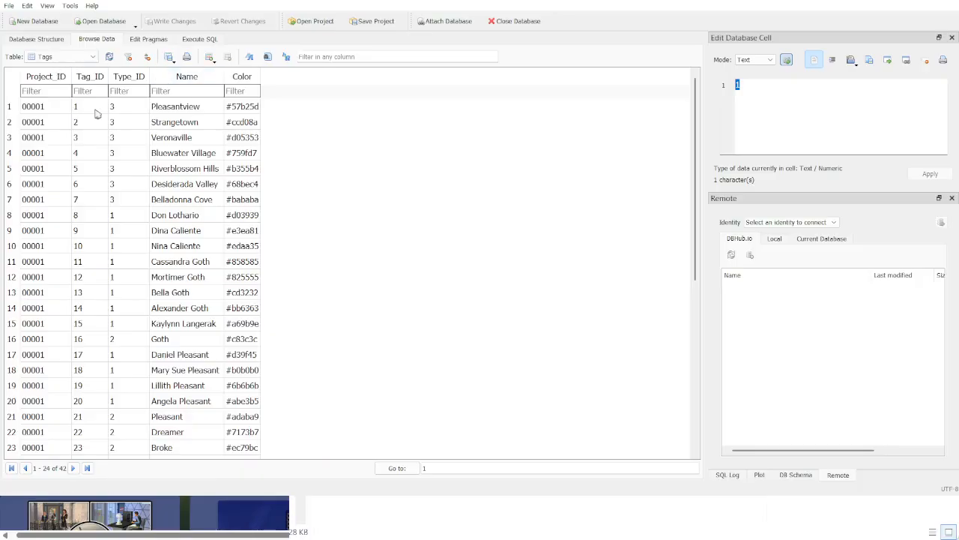
pyautogui.moveTo(96, 111); pyautogui.dragTo(97, 463)
pyautogui.scroll(6, 127, 307)
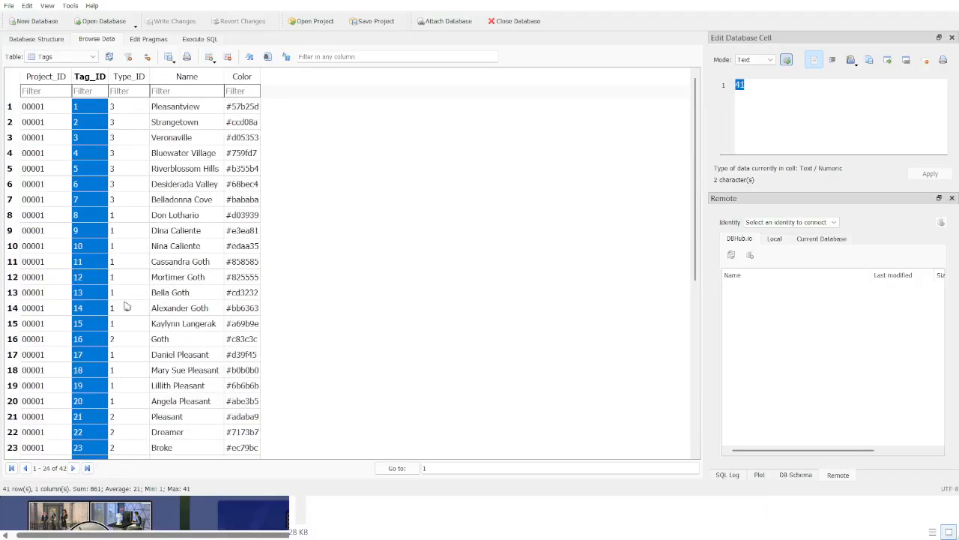
pyautogui.moveTo(123, 122); pyautogui.dragTo(123, 184)
pyautogui.click(185, 107)
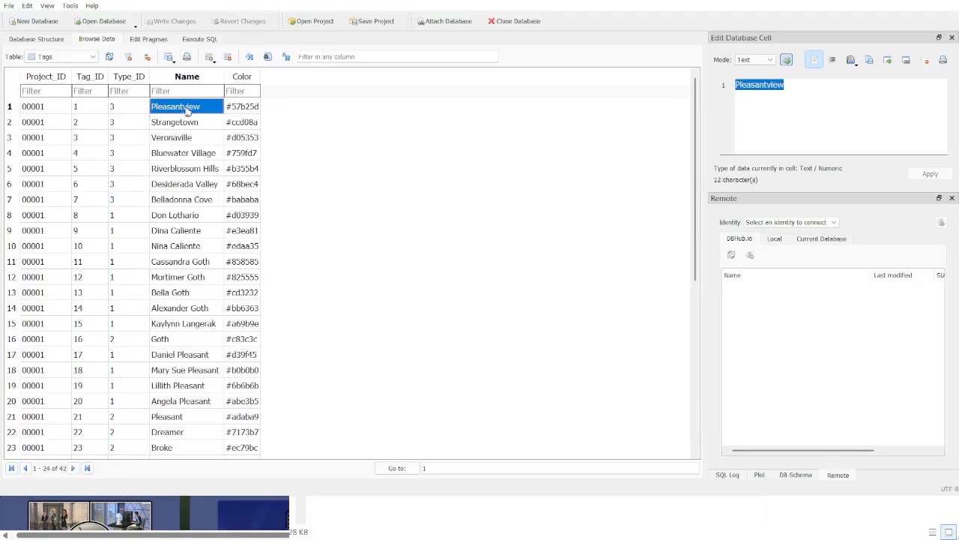
pyautogui.click(128, 111)
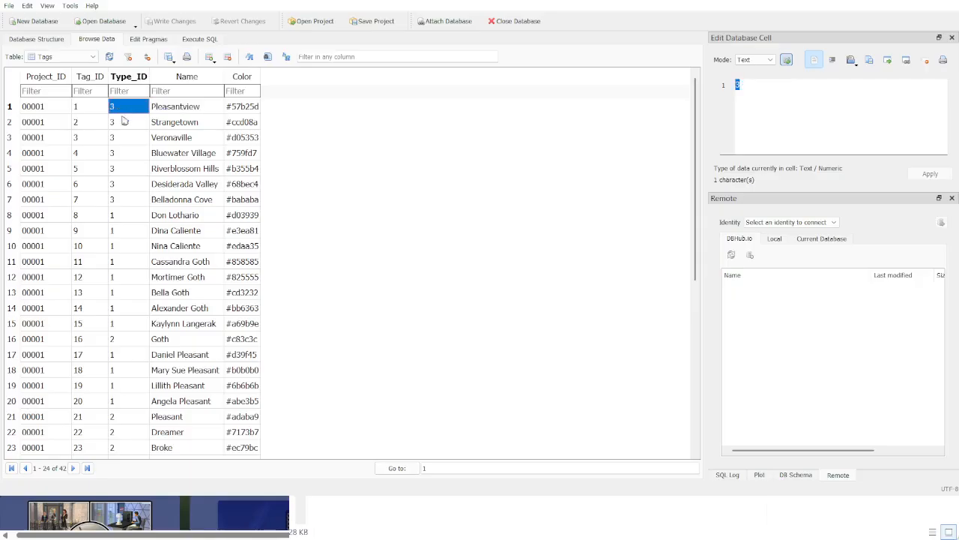
# Switch to the Types table and check the name stored for Type_ID 3.
pyautogui.click(52, 59)
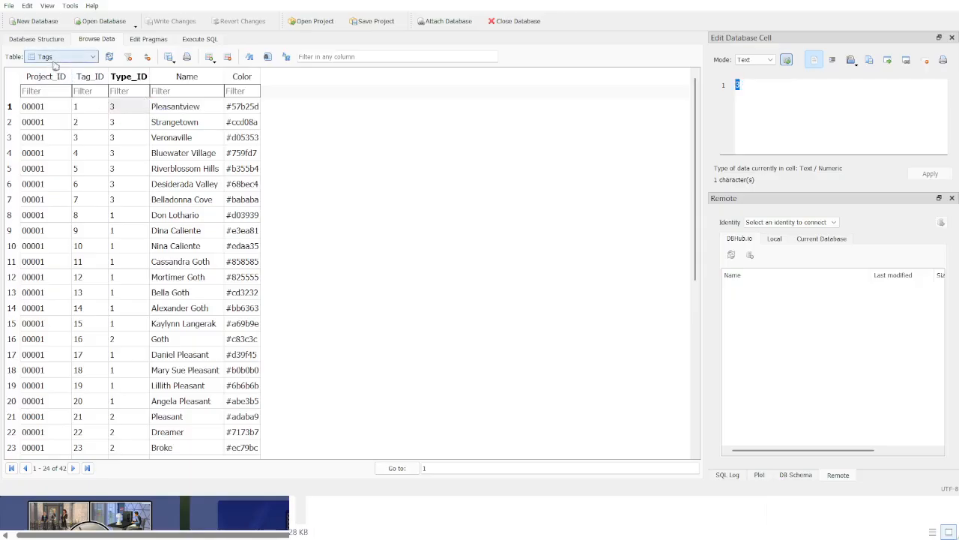
pyautogui.click(64, 104)
pyautogui.click(63, 142)
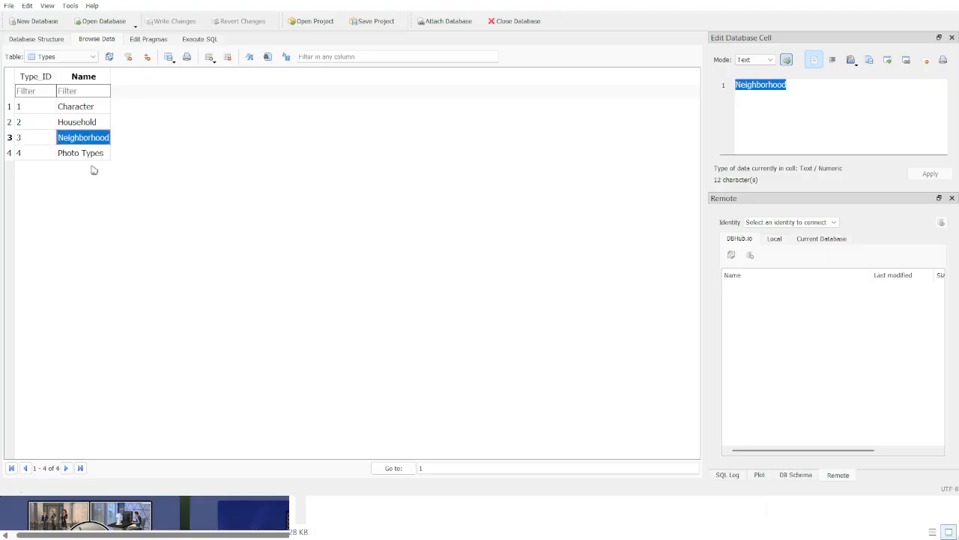
# Switch to the ImageTag table and examine the first record, including its Tag_ID and Type_ID values.
pyautogui.click(66, 59)
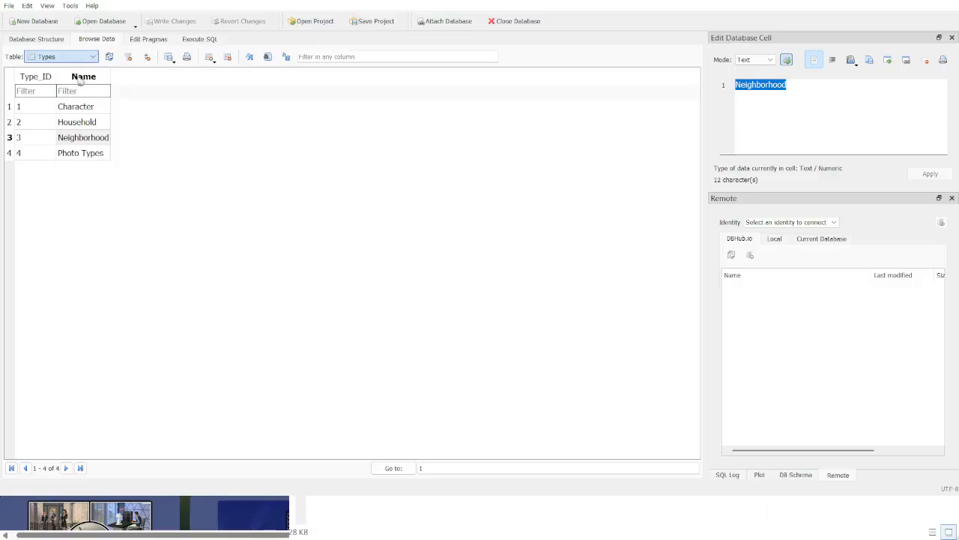
pyautogui.click(78, 80)
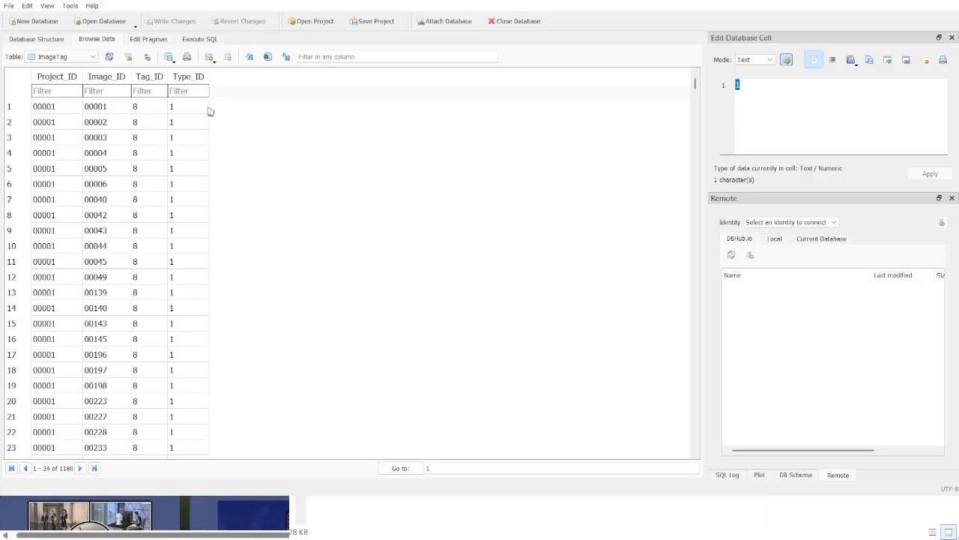
pyautogui.click(11, 107)
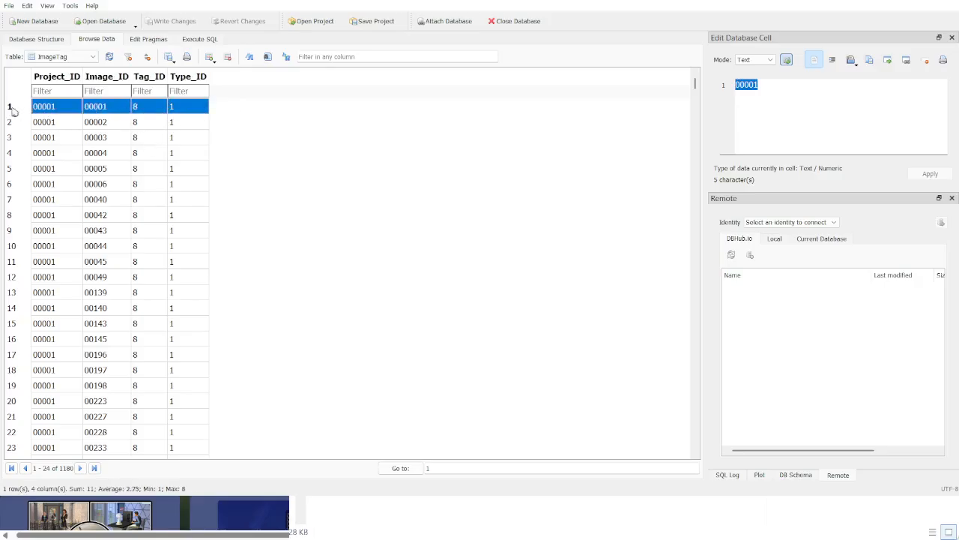
pyautogui.click(148, 111)
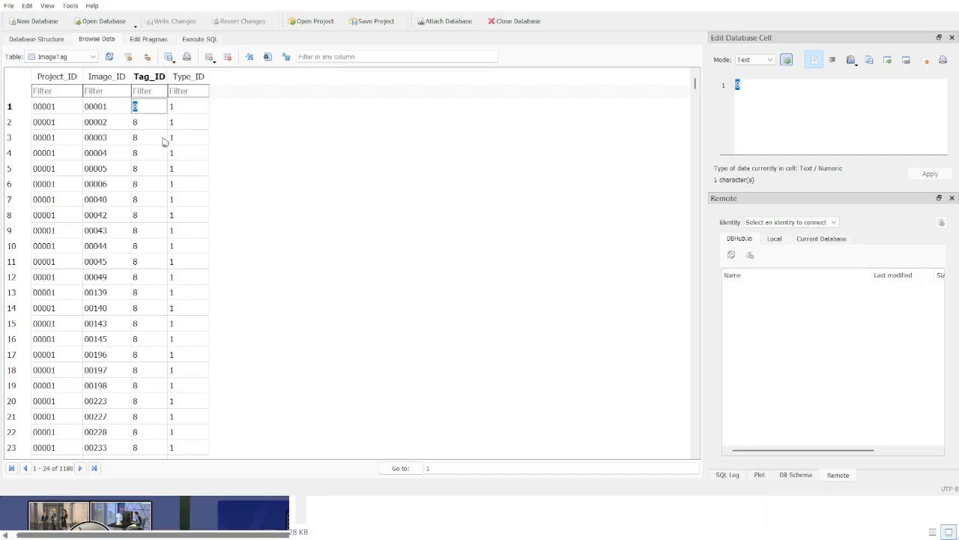
pyautogui.click(182, 107)
pyautogui.click(149, 111)
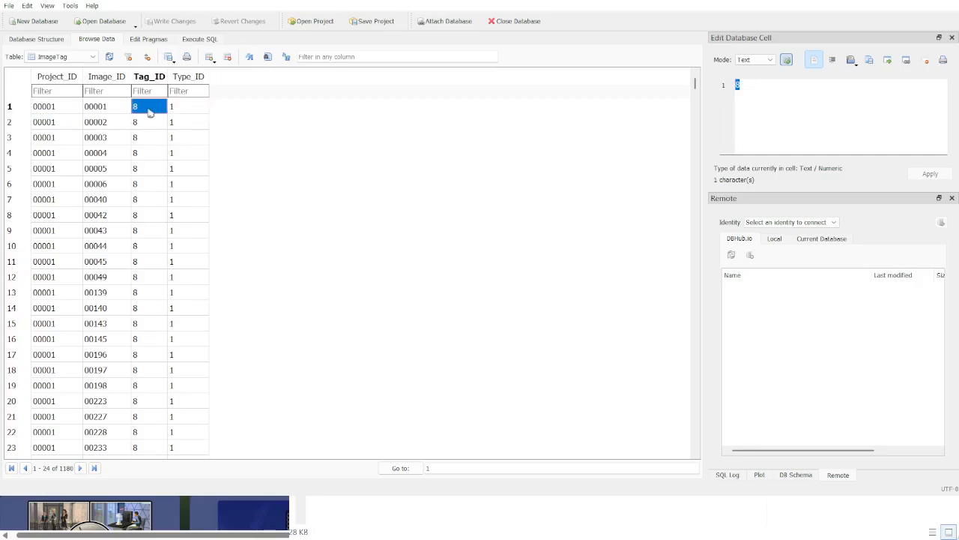
pyautogui.click(193, 111)
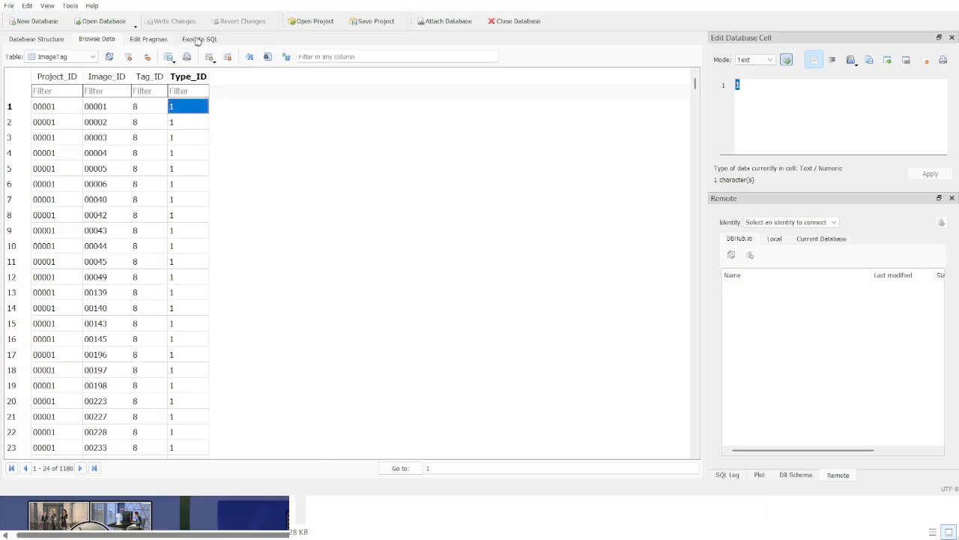
# Compare the Image_ID and Tag_ID values of the first ImageTag record.
pyautogui.click(114, 106)
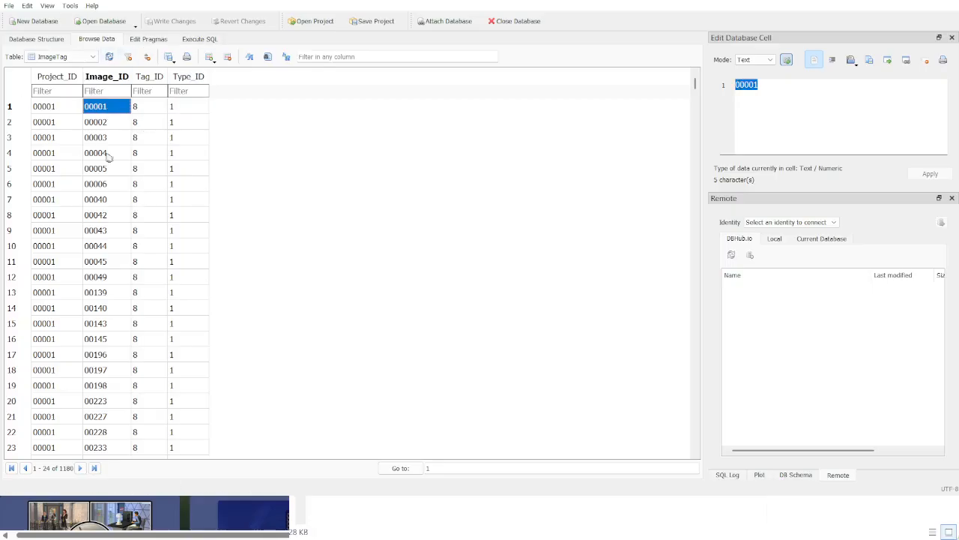
pyautogui.click(147, 111)
pyautogui.click(123, 107)
pyautogui.click(670, 160)
# Look through the ImageTag records from the end of the table back to its beginning.
pyautogui.moveTo(696, 89); pyautogui.dragTo(711, 442)
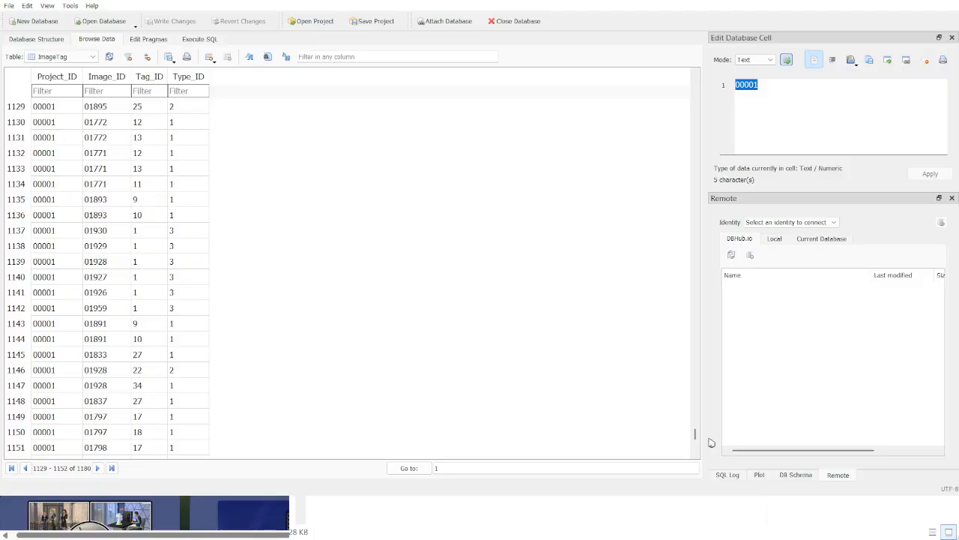
pyautogui.scroll(-9, 80, 259)
pyautogui.scroll(9, 353, 303)
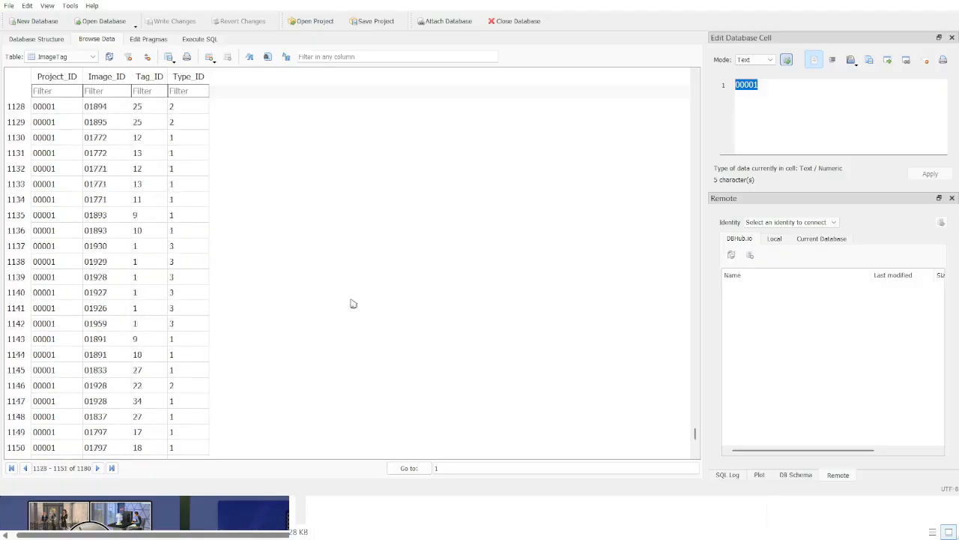
pyautogui.scroll(20, 353, 304)
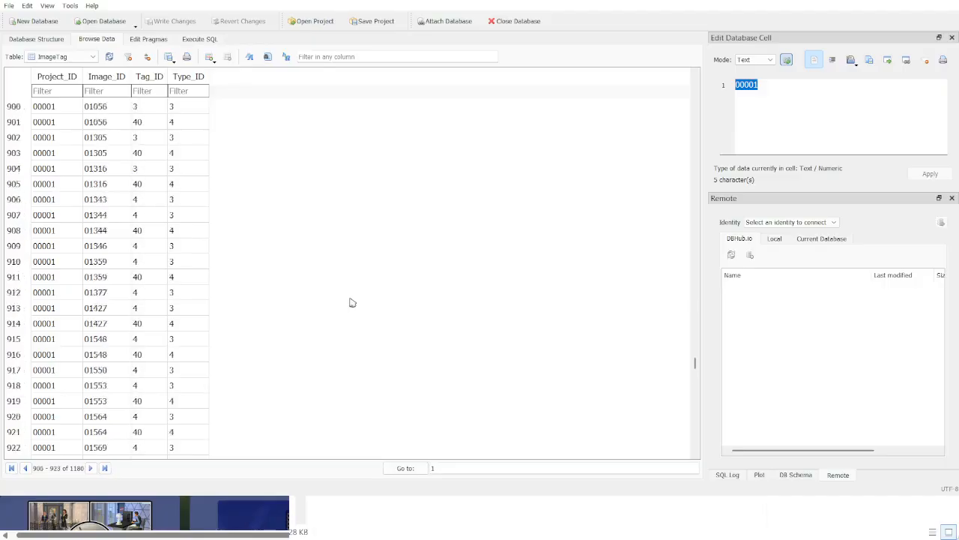
pyautogui.scroll(20, 352, 302)
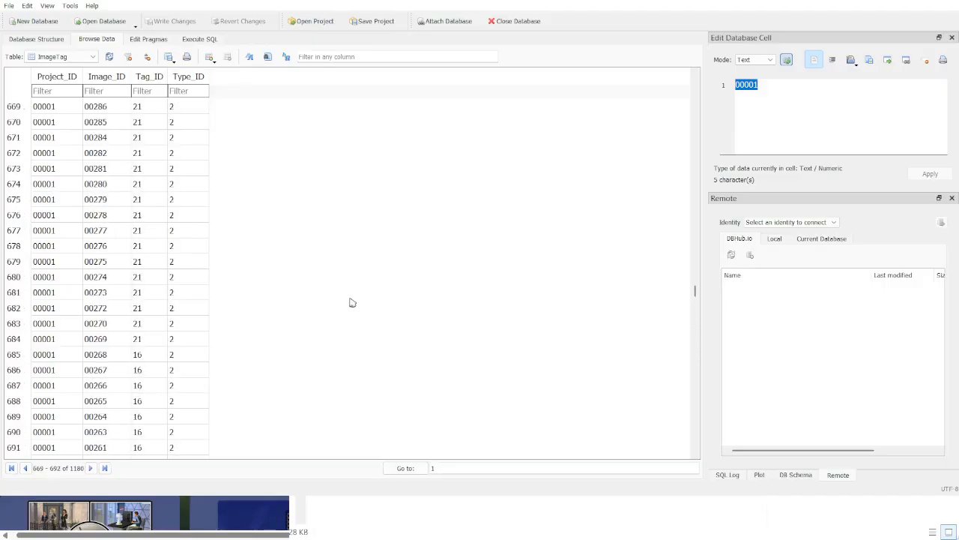
pyautogui.scroll(20, 352, 302)
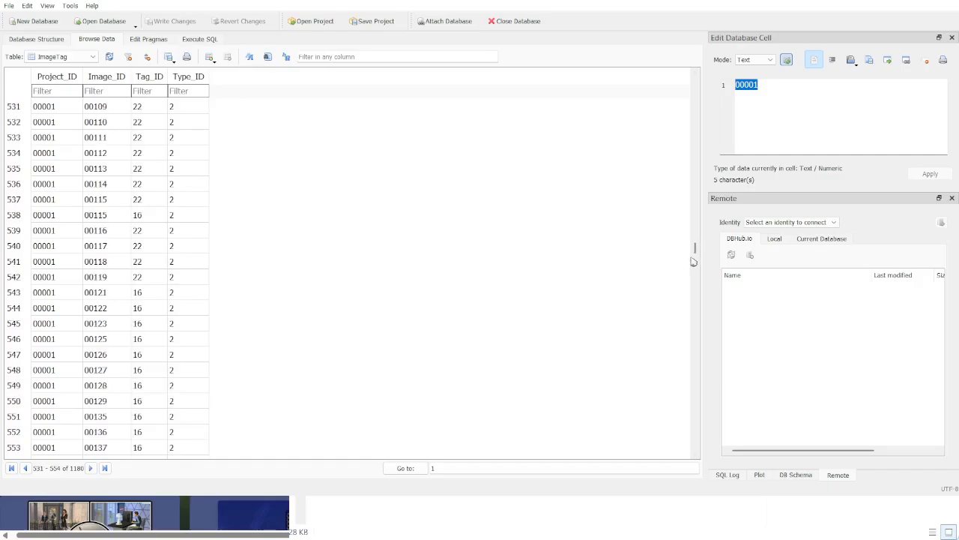
pyautogui.moveTo(694, 249); pyautogui.dragTo(694, 69)
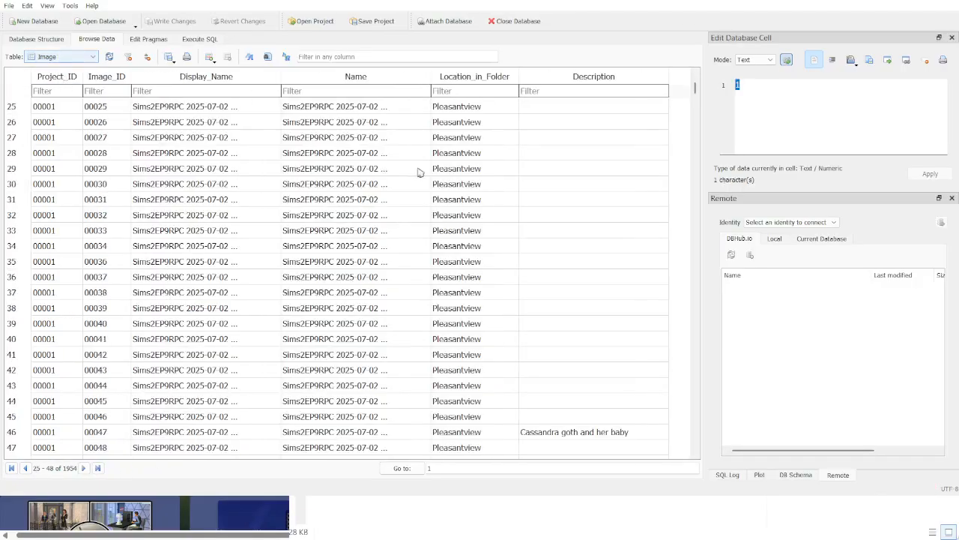
# Return to the Image table and read the description stored for image 00047.
pyautogui.scroll(-8, 449, 171)
pyautogui.scroll(5, 555, 225)
pyautogui.click(551, 295)
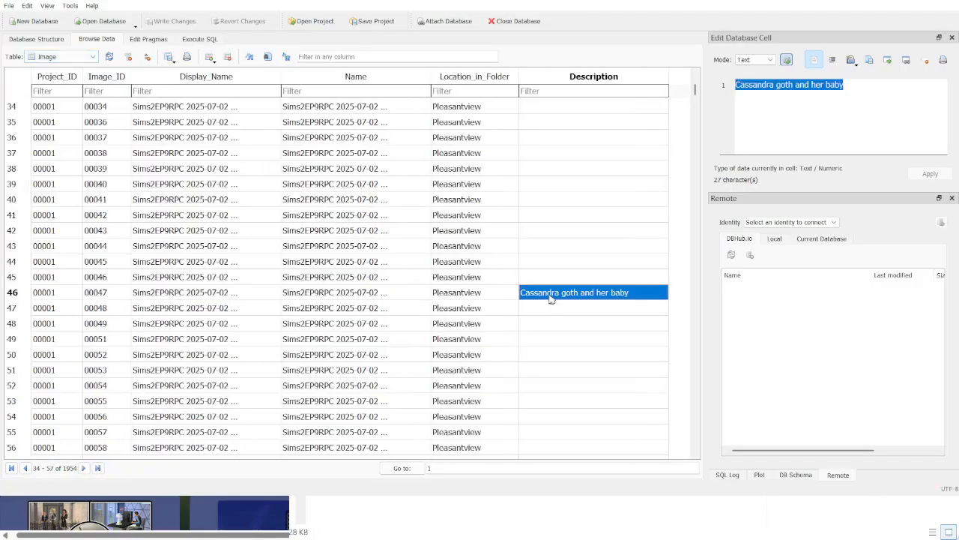
# Check the Description column of further Image records and of the first record, and close the database browser.
pyautogui.scroll(-7, 551, 306)
pyautogui.click(550, 323)
pyautogui.scroll(-20, 550, 324)
pyautogui.scroll(-13, 592, 308)
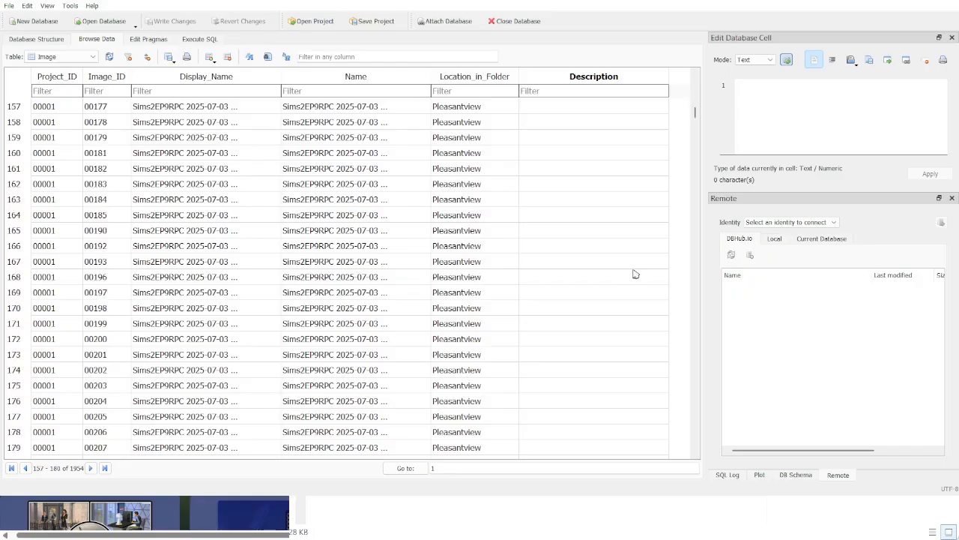
pyautogui.scroll(20, 624, 225)
pyautogui.scroll(16, 625, 225)
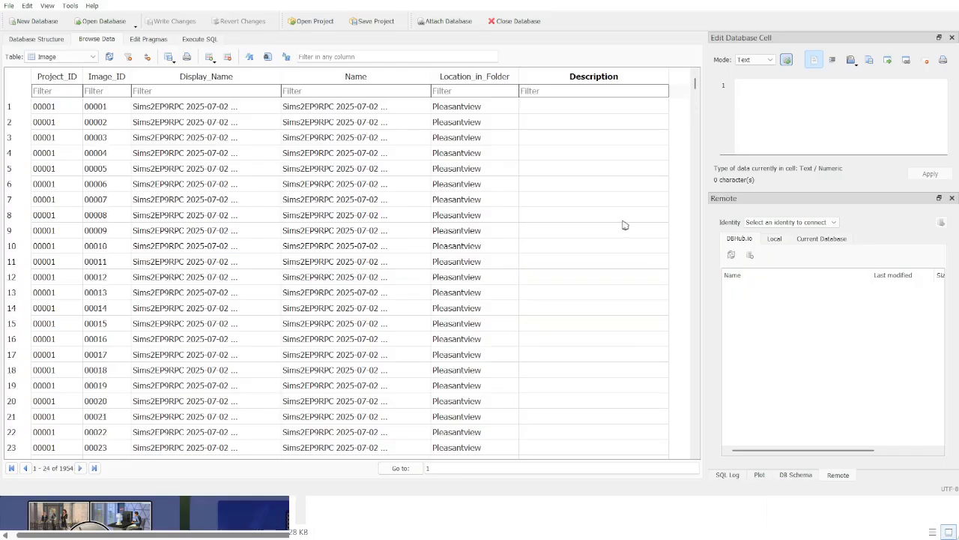
pyautogui.click(560, 114)
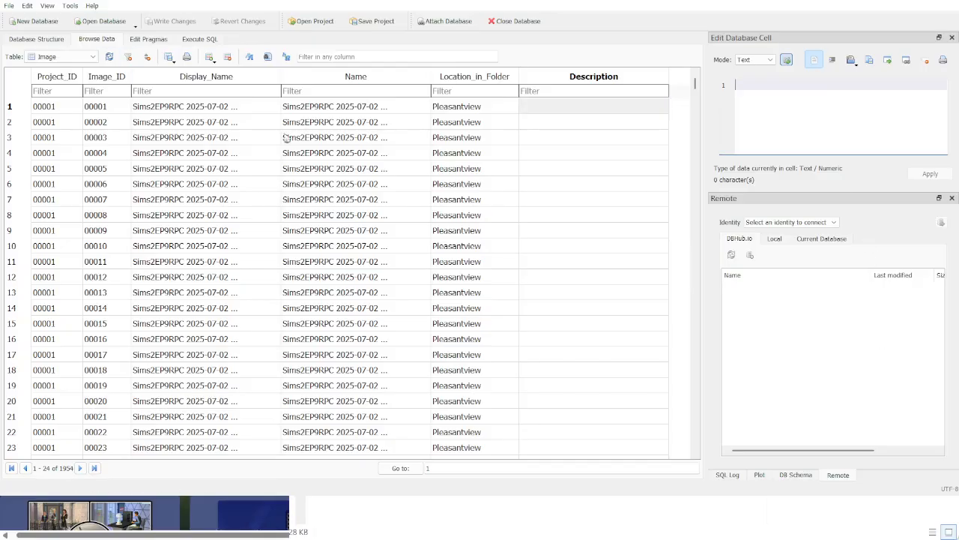
pyautogui.click(649, 143)
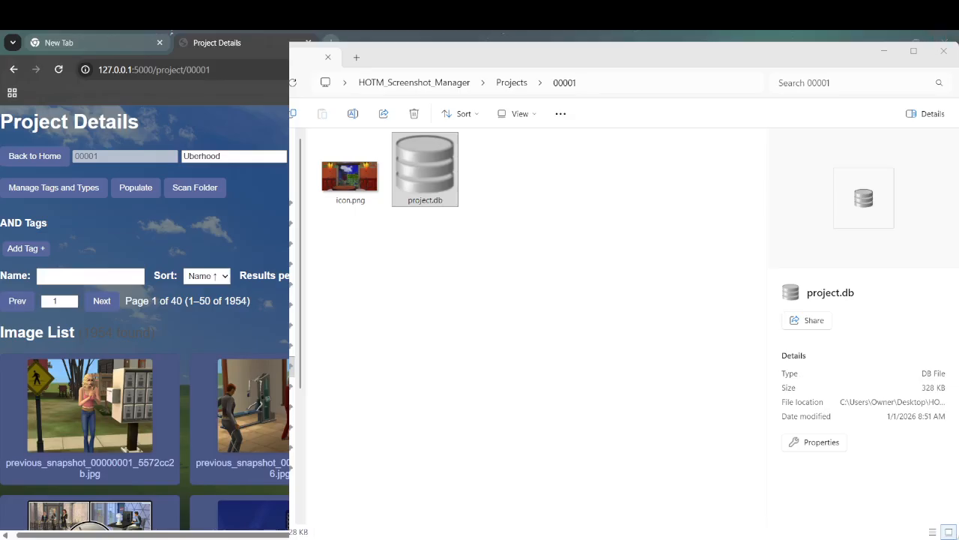